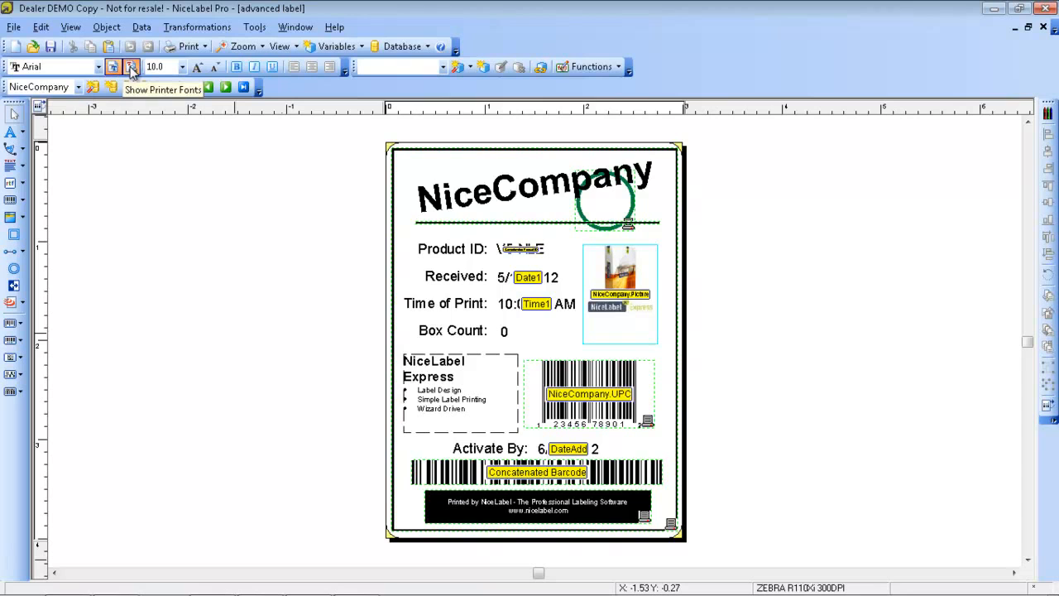
# Display the advanced label in Normal view and return it to Data view
pyautogui.click(131, 69)
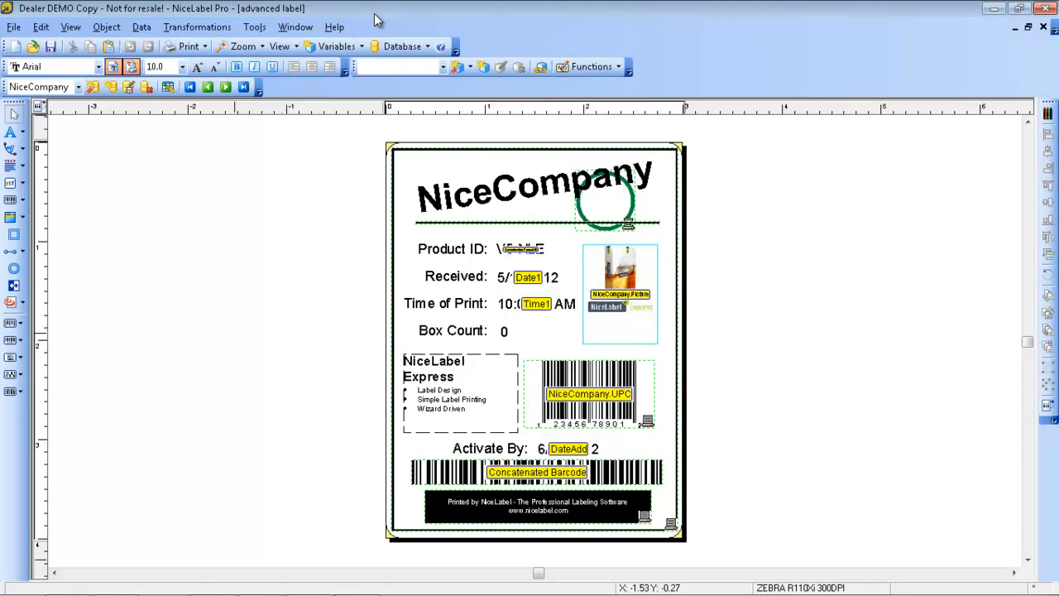
pyautogui.click(297, 47)
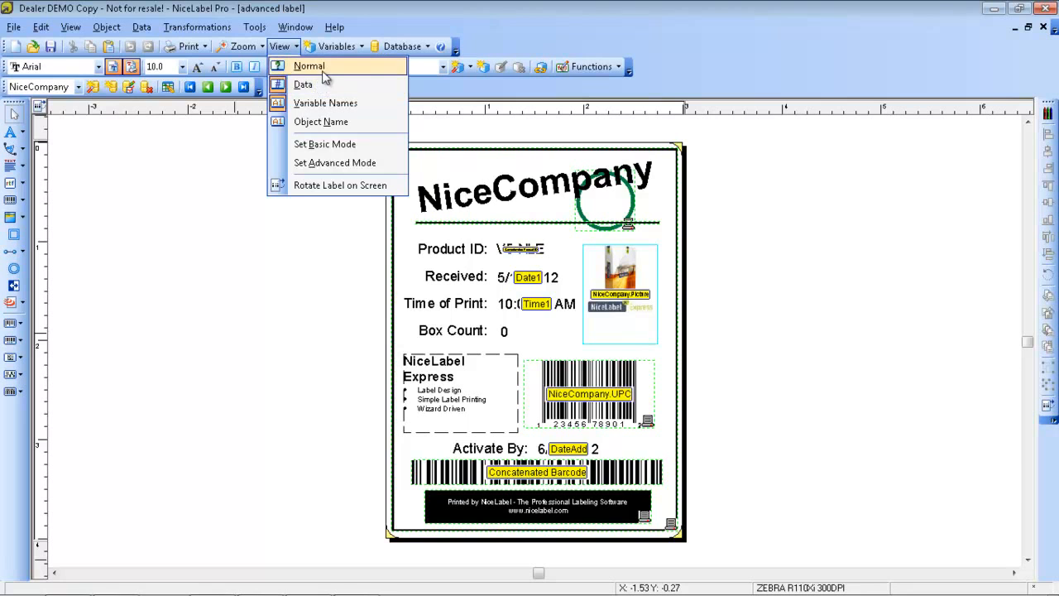
pyautogui.click(322, 69)
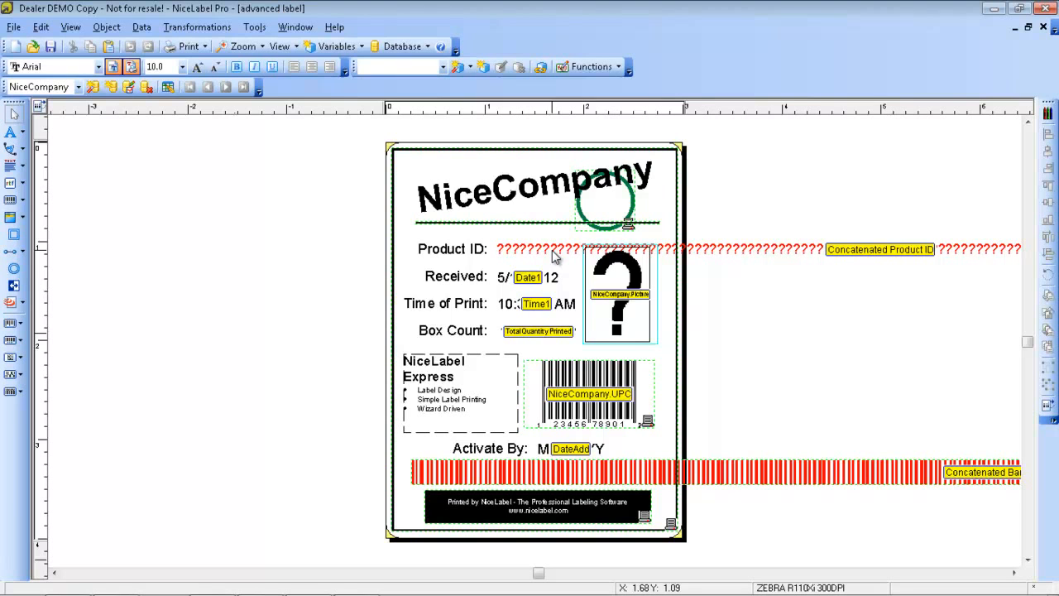
pyautogui.click(280, 47)
pyautogui.click(303, 85)
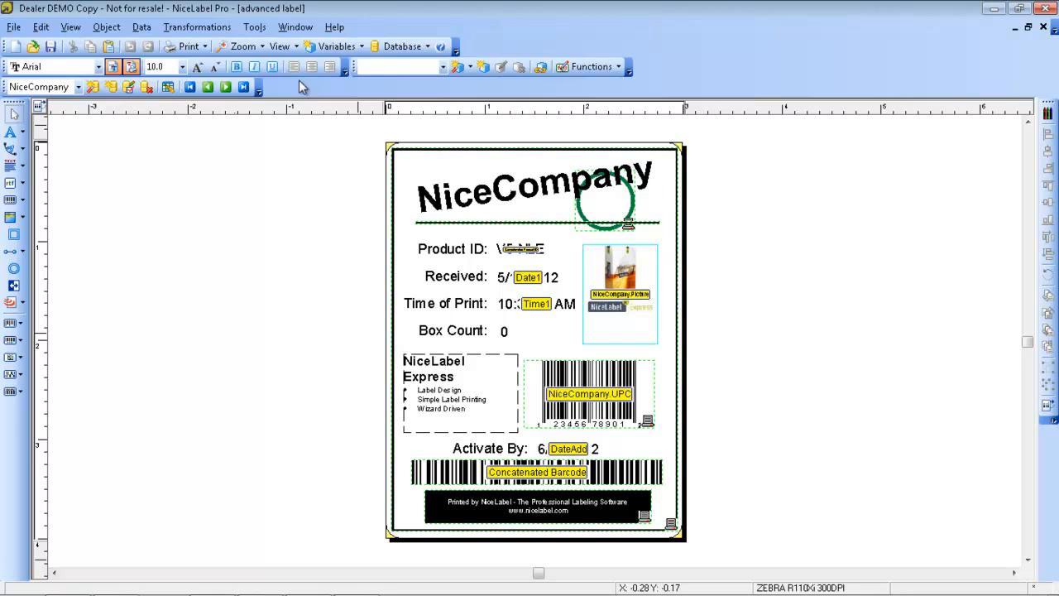
# Create a new blank label and tile it side by side with the advanced label
pyautogui.click(15, 47)
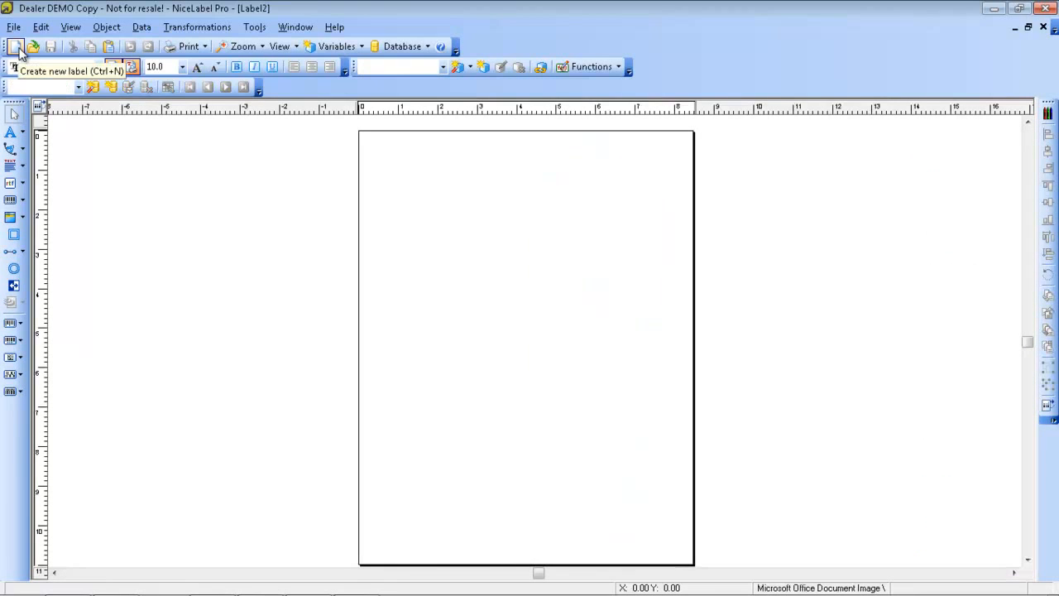
pyautogui.click(303, 29)
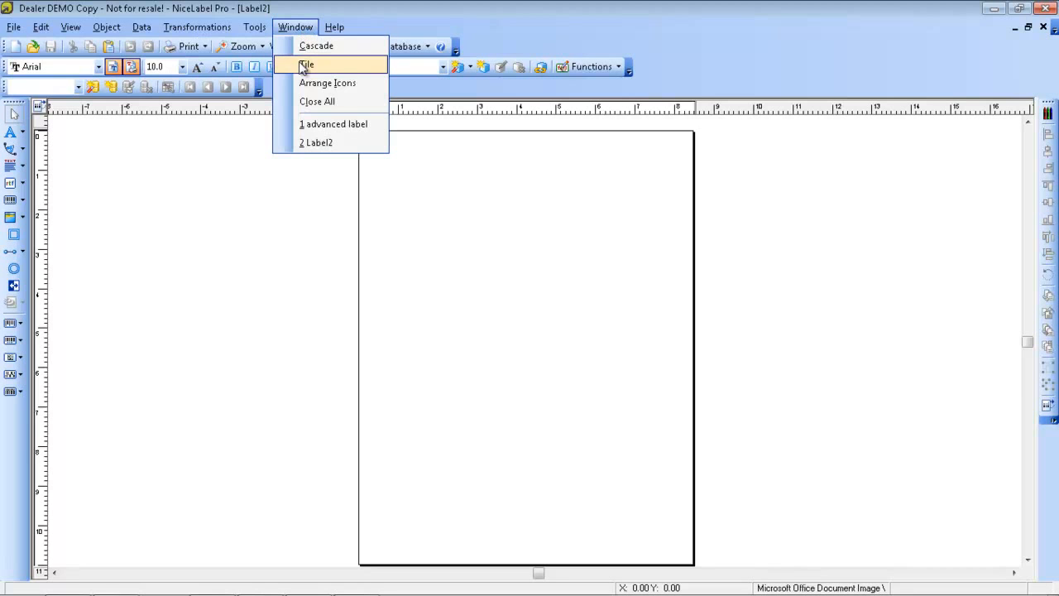
pyautogui.click(303, 65)
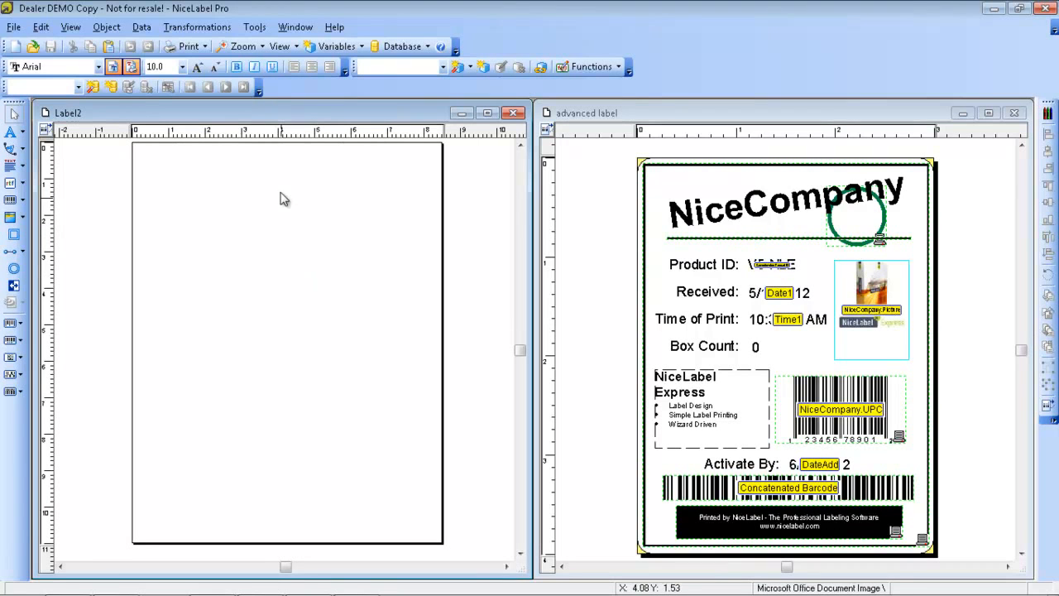
# Set the user interface to Advanced Mode
pyautogui.click(263, 32)
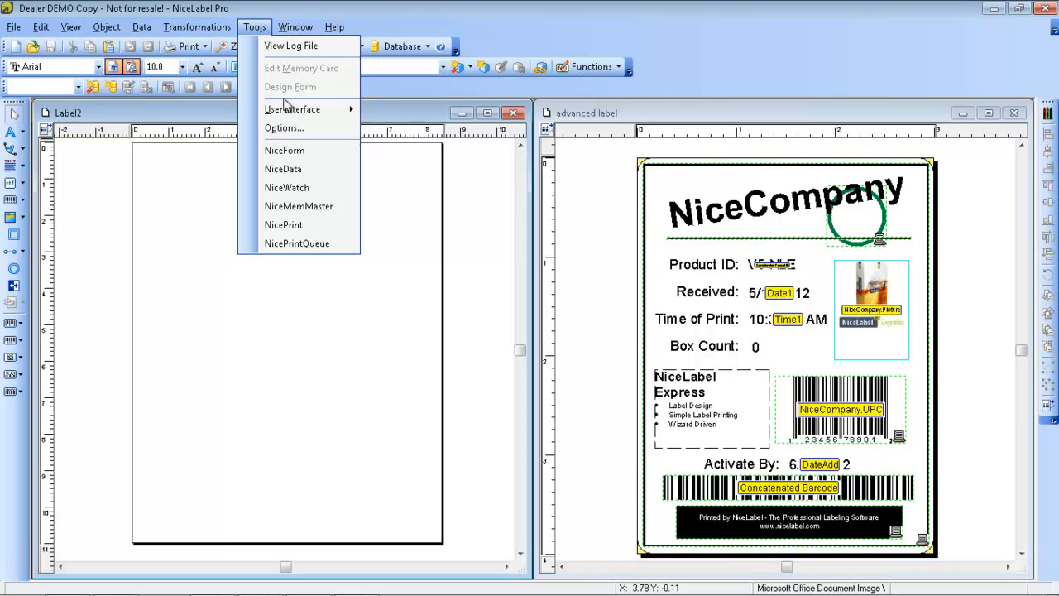
pyautogui.moveTo(280, 108)
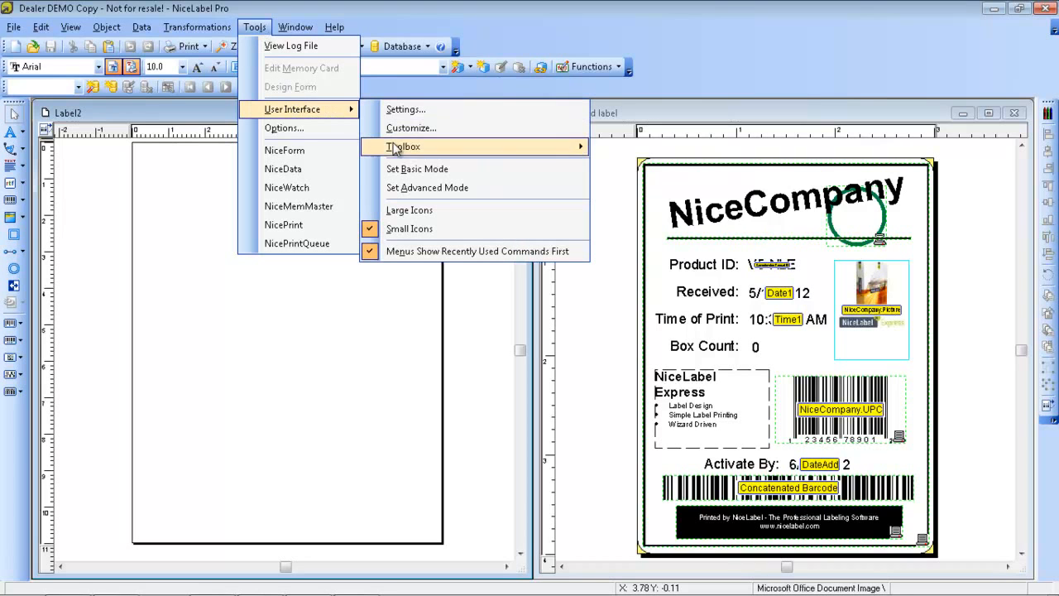
pyautogui.click(420, 189)
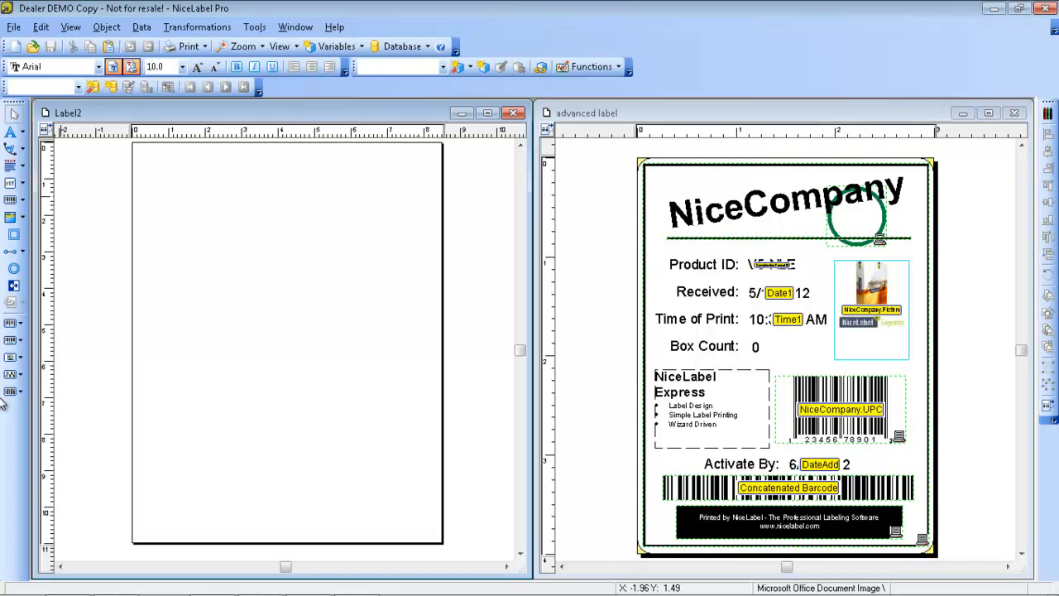
# Switch the user interface to Basic Mode and back to Advanced Mode
pyautogui.click(255, 27)
pyautogui.moveTo(319, 112)
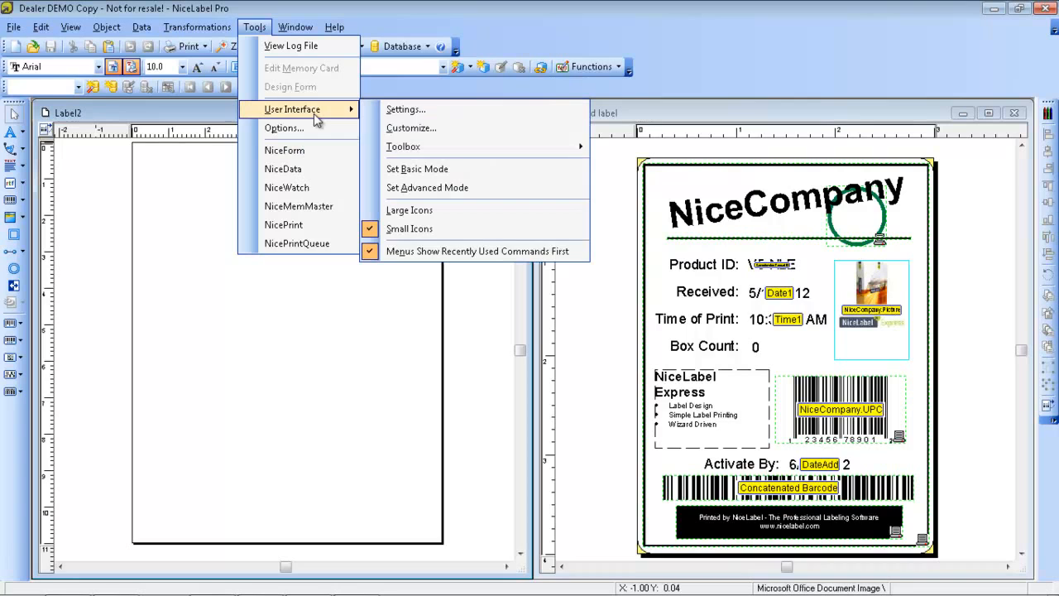
pyautogui.click(413, 169)
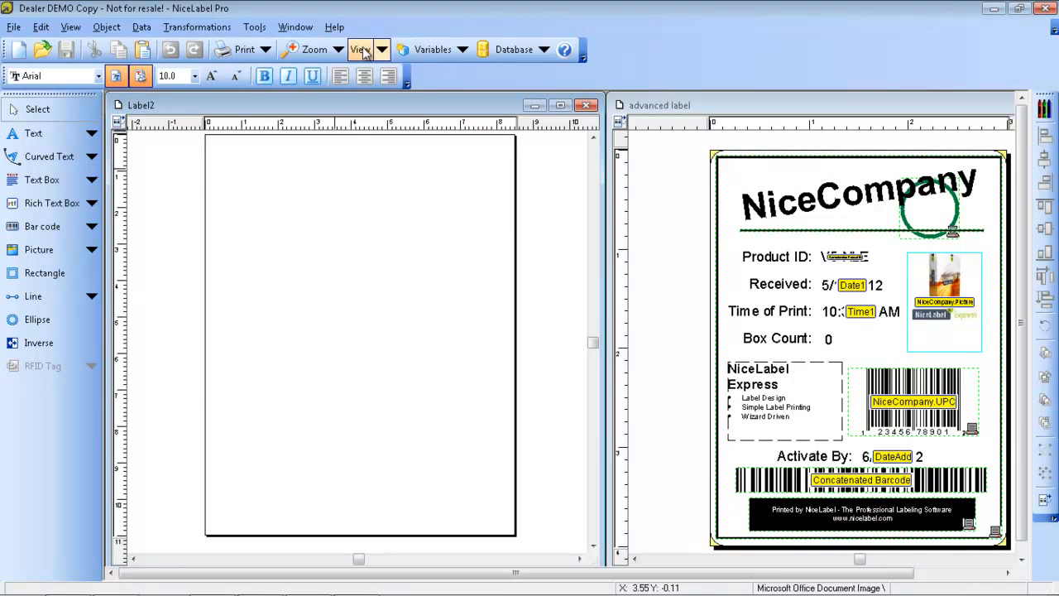
pyautogui.click(255, 28)
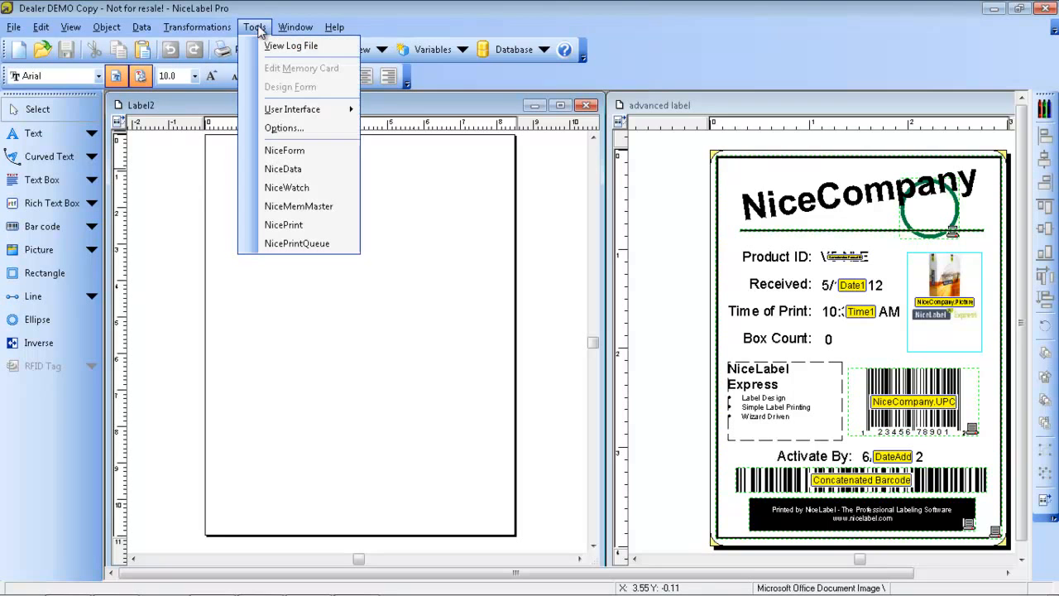
pyautogui.moveTo(322, 113)
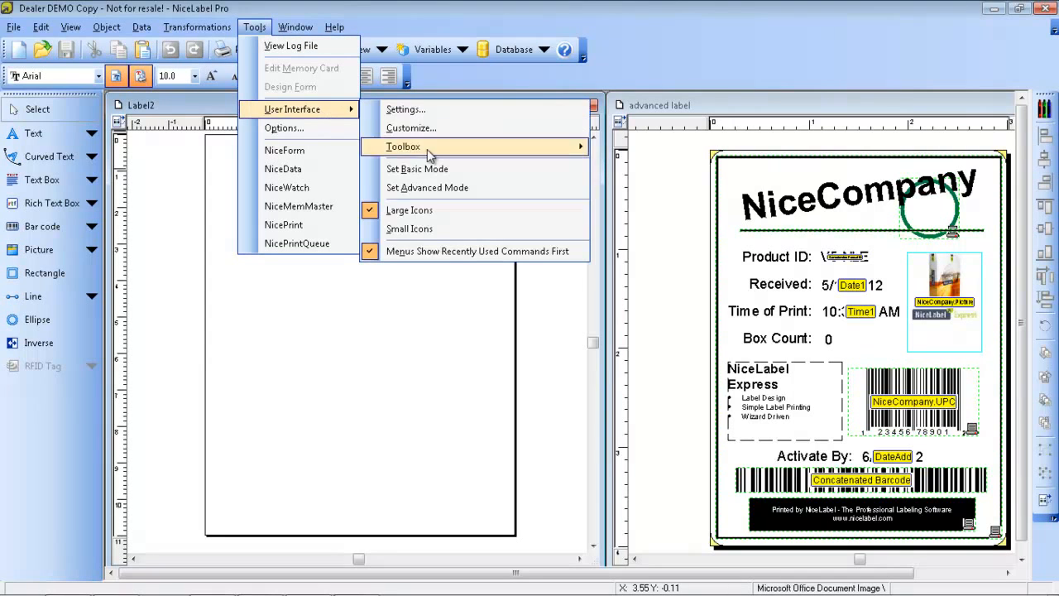
pyautogui.click(437, 187)
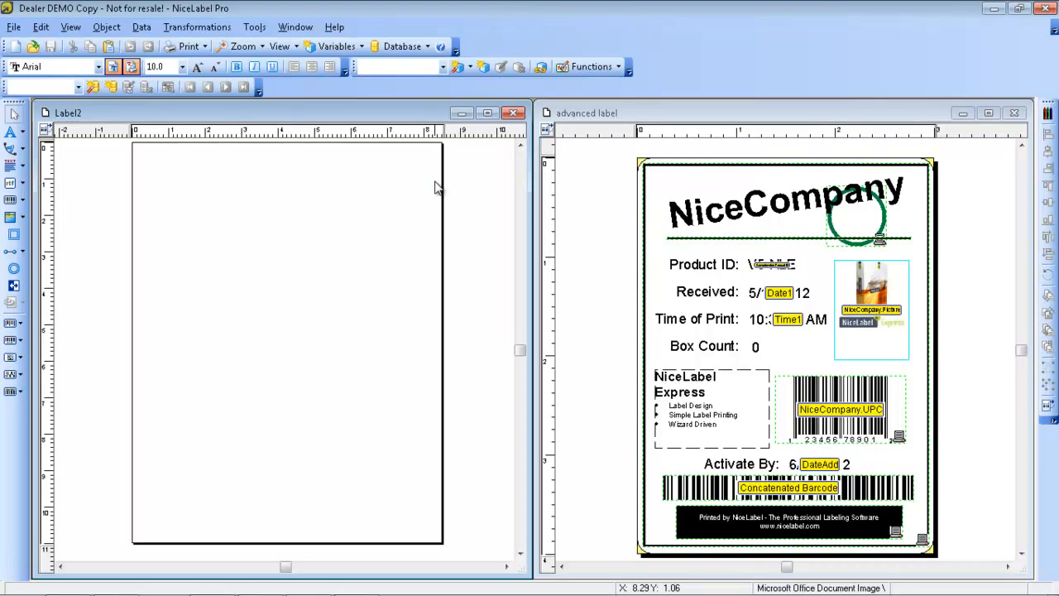
# View the print log with the date filter set to All, and close it
pyautogui.click(262, 29)
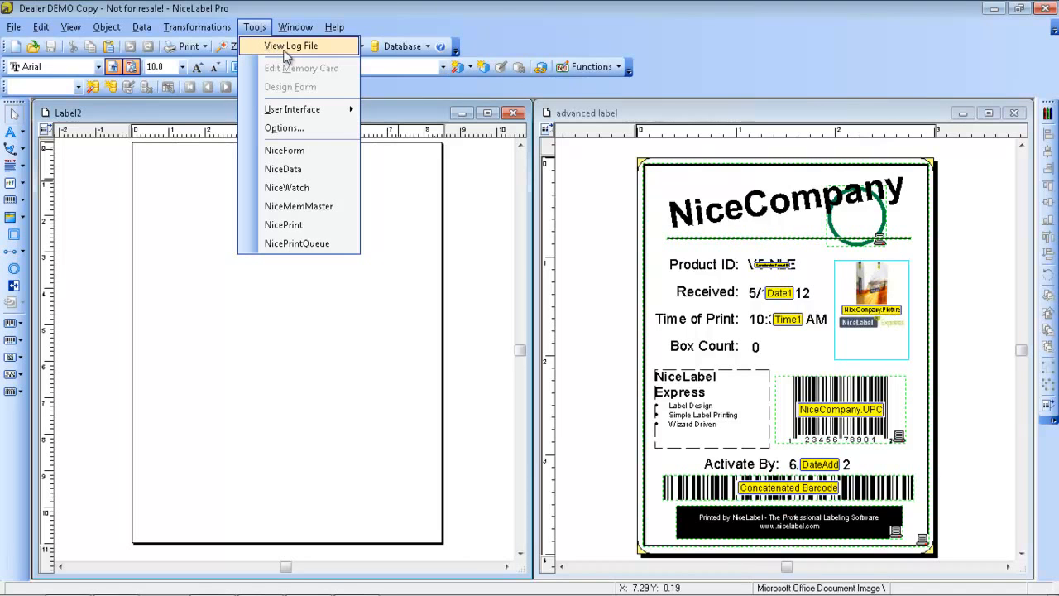
pyautogui.click(287, 51)
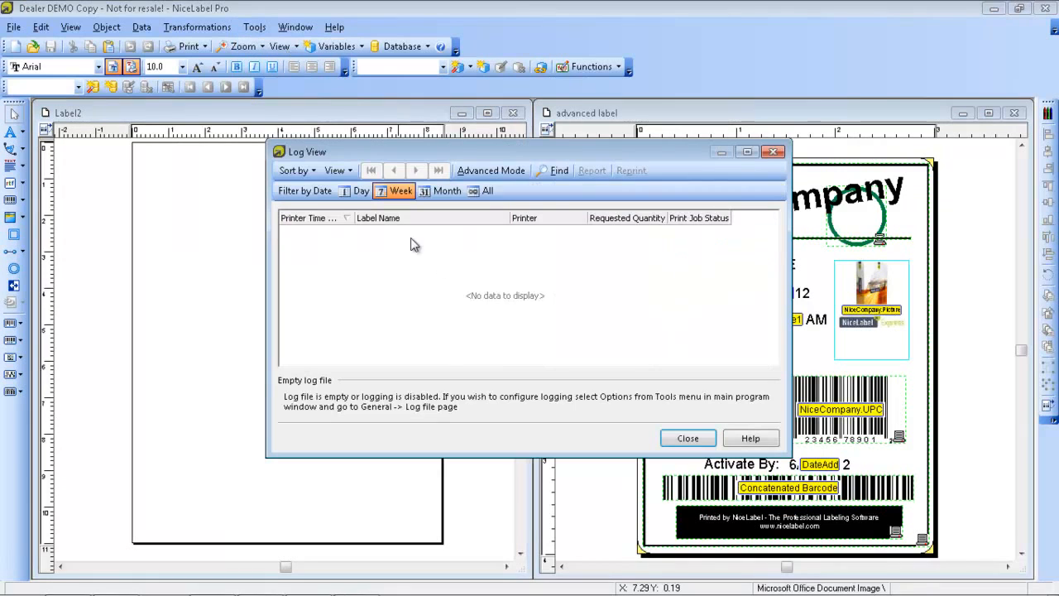
pyautogui.click(481, 194)
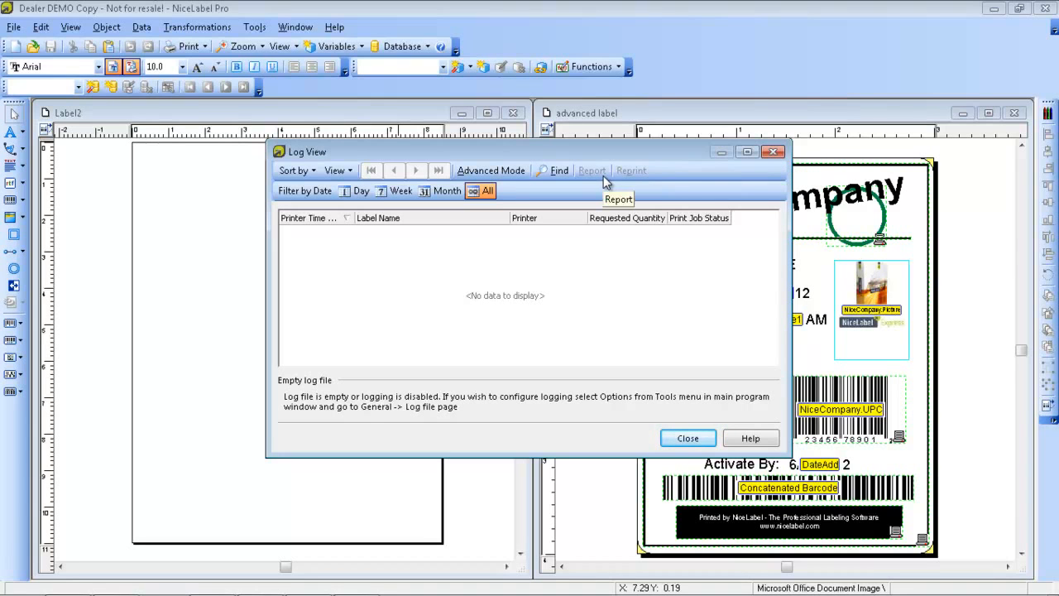
pyautogui.click(773, 152)
# Enable logging to a local MS Access database in the log file options and apply the change
pyautogui.click(255, 26)
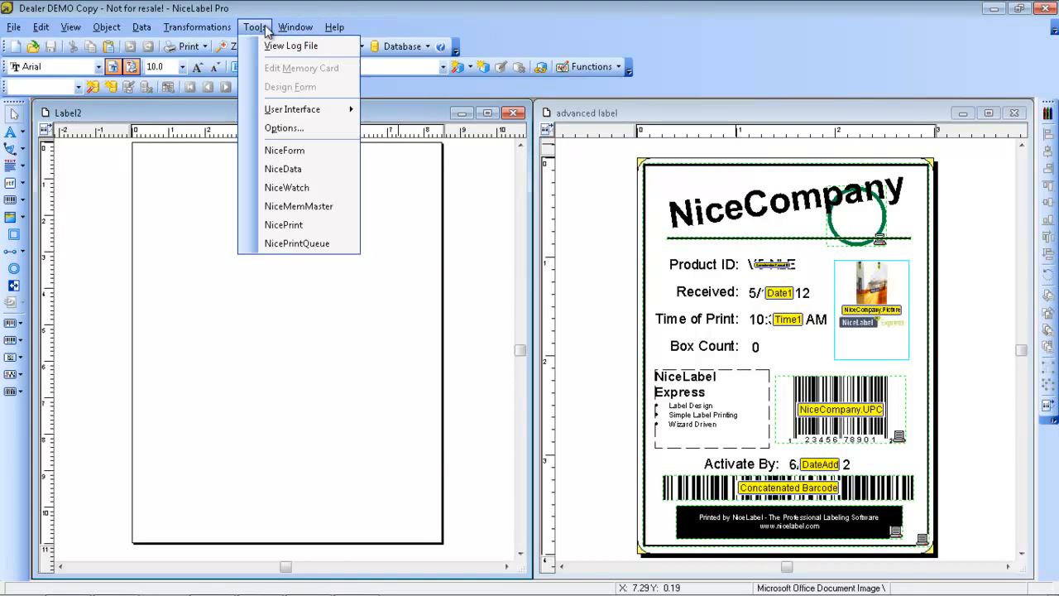
pyautogui.click(283, 130)
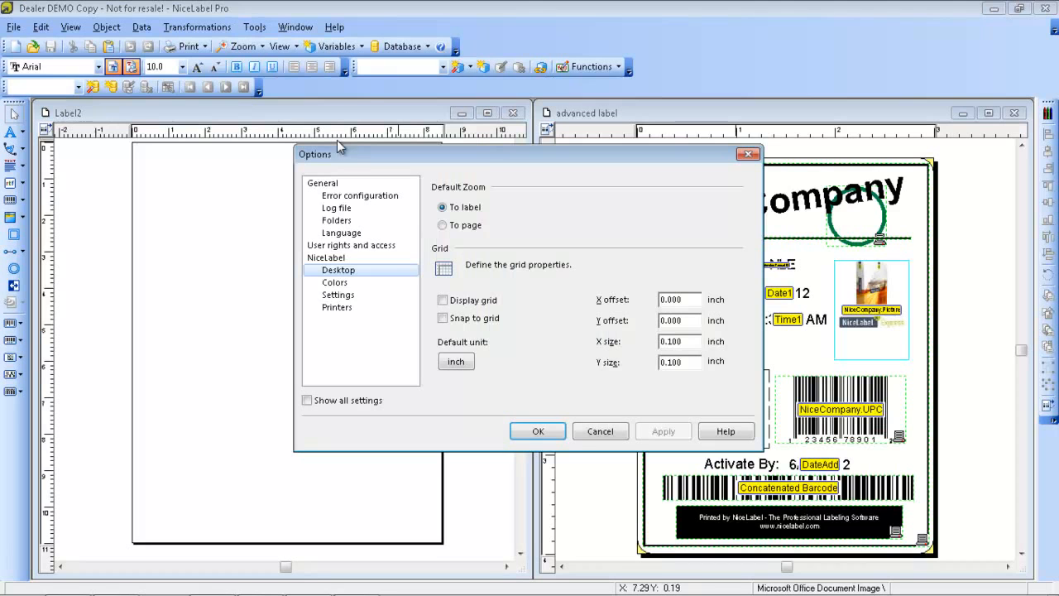
pyautogui.click(341, 208)
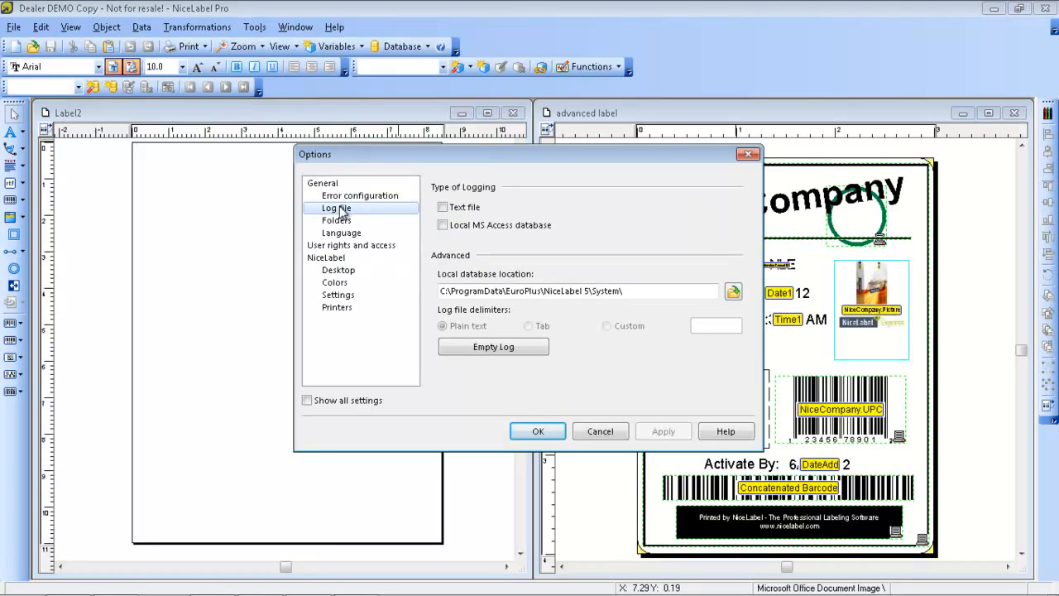
pyautogui.click(443, 226)
pyautogui.click(673, 434)
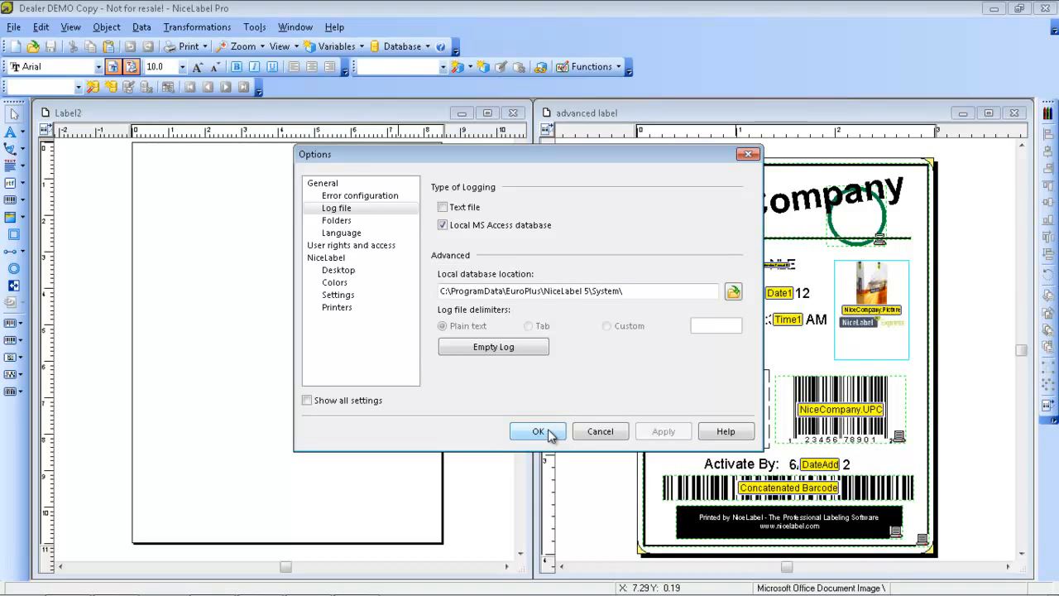
# Review the default folders and the user rights and access settings, and close the options with OK
pyautogui.click(342, 225)
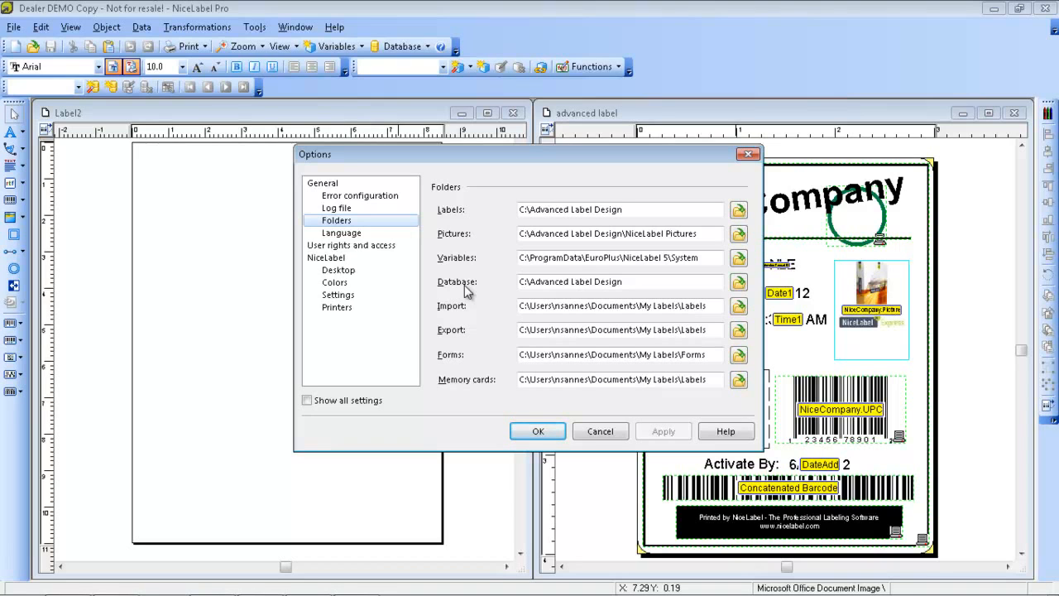
pyautogui.click(346, 248)
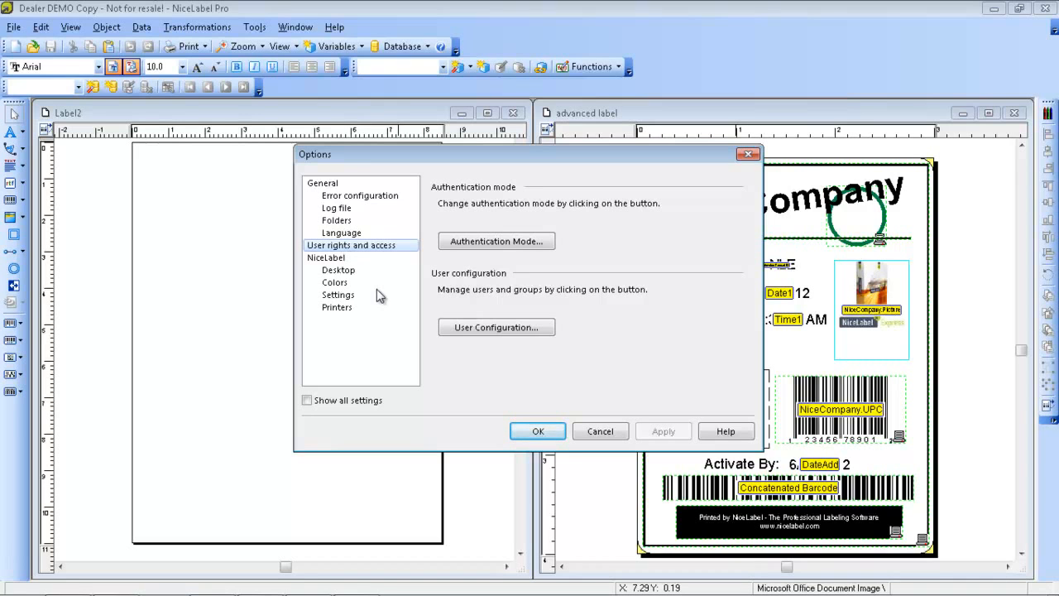
pyautogui.click(546, 432)
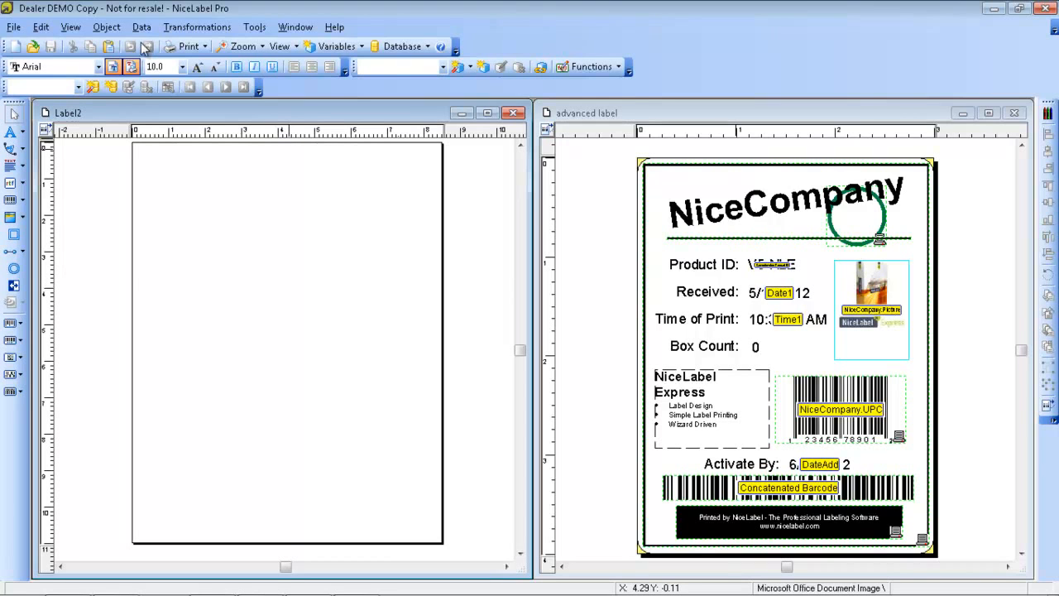
pyautogui.click(45, 31)
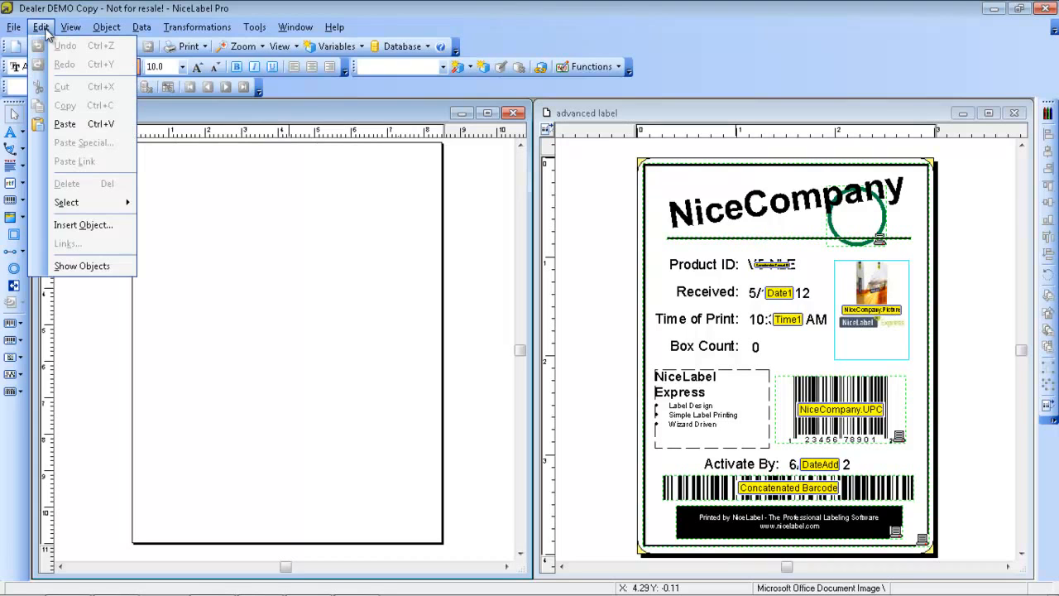
pyautogui.moveTo(16, 28)
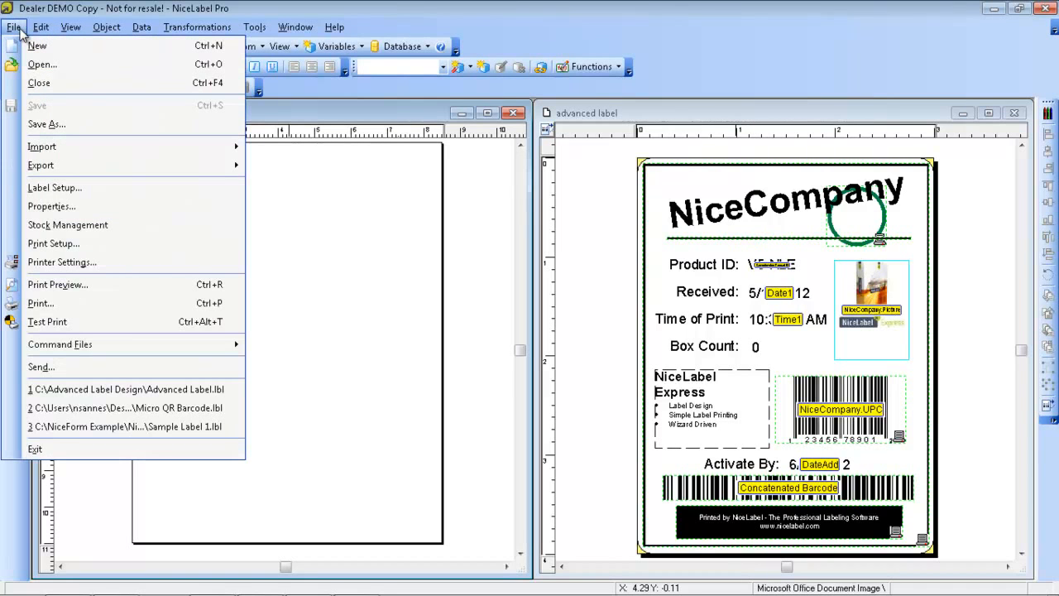
pyautogui.moveTo(42, 164)
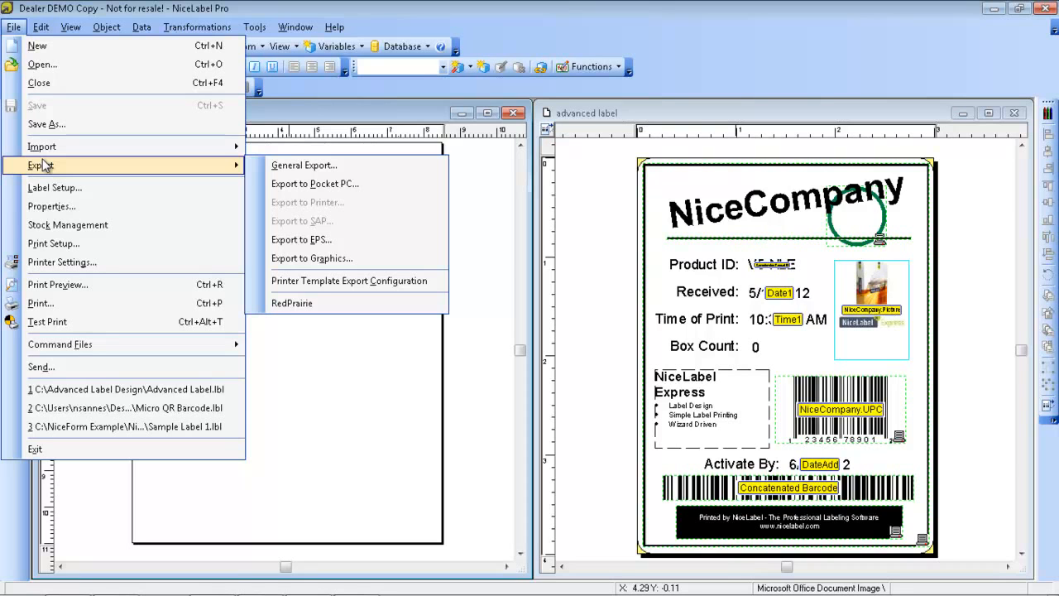
pyautogui.click(157, 8)
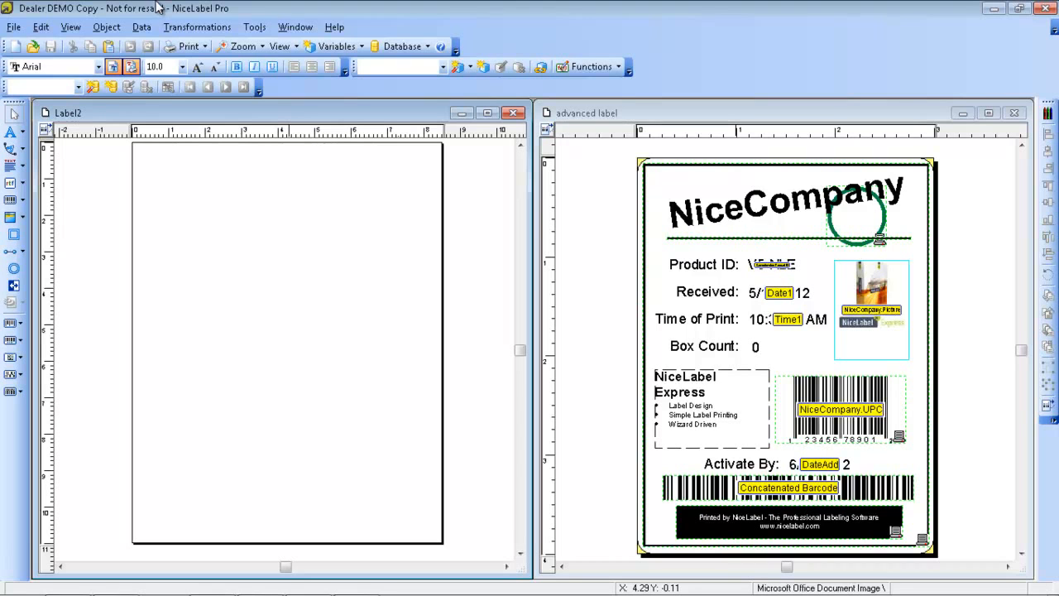
pyautogui.doubleClick(135, 10)
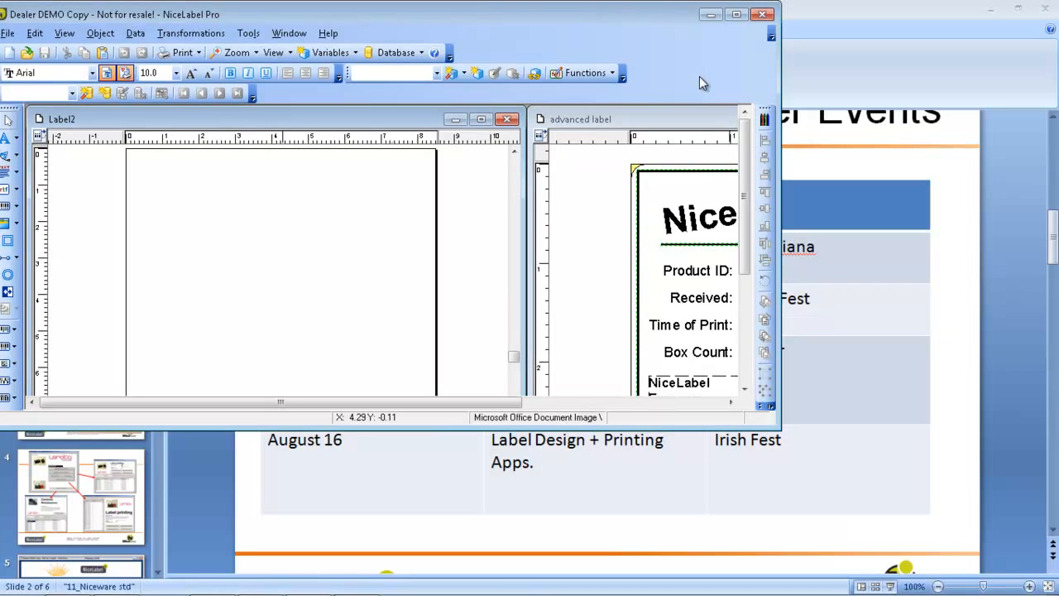
pyautogui.click(735, 14)
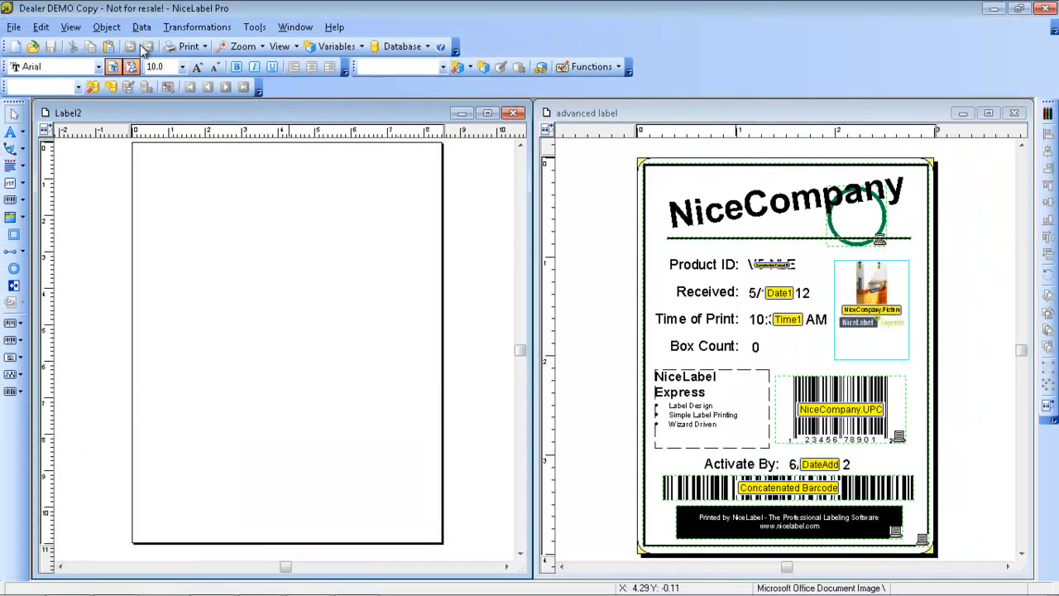
pyautogui.click(107, 28)
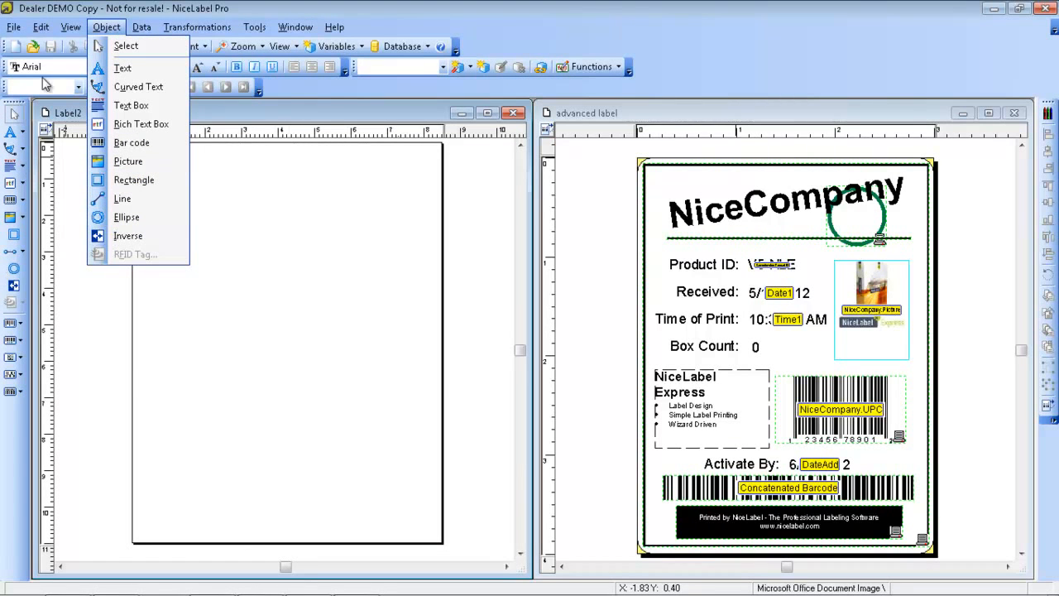
pyautogui.moveTo(141, 31)
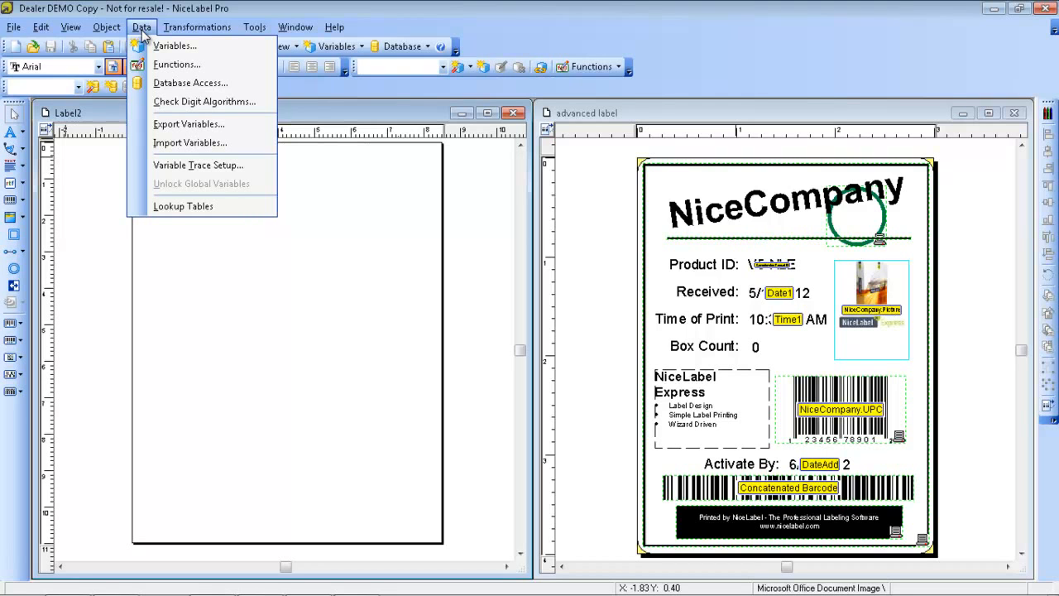
pyautogui.click(198, 29)
pyautogui.click(208, 31)
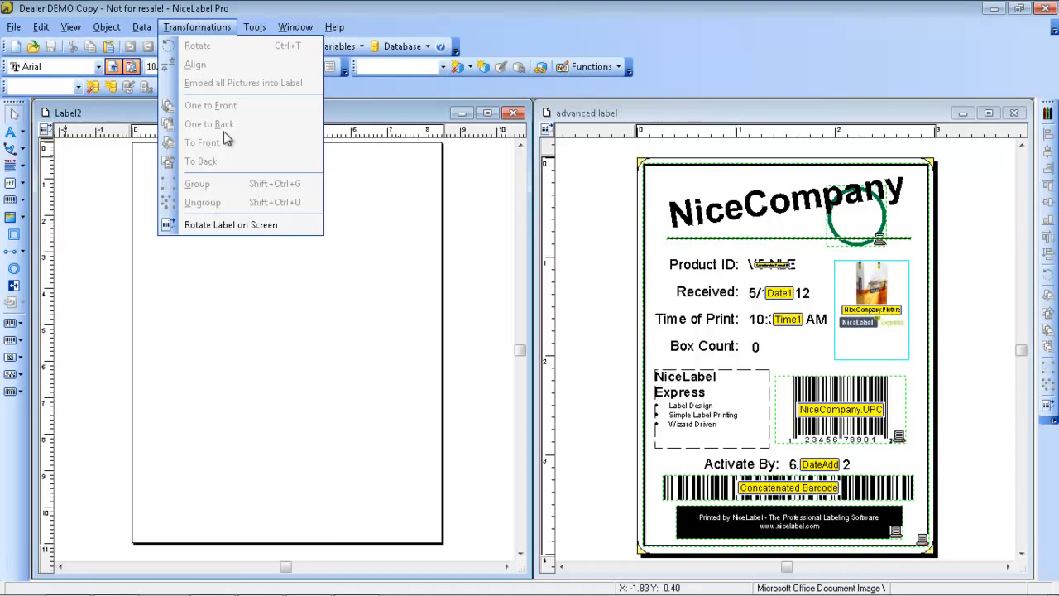
pyautogui.click(226, 8)
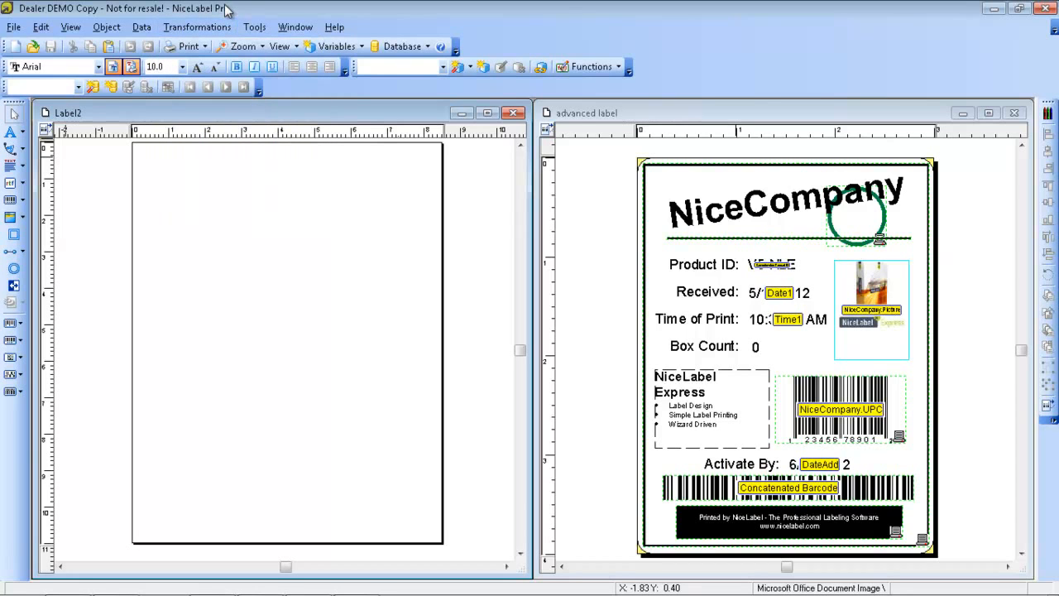
# Open the label setup of the blank label and set its printer to ZEBRA R110Xi 300DPI, using custom printer settings saved in the label
pyautogui.doubleClick(251, 230)
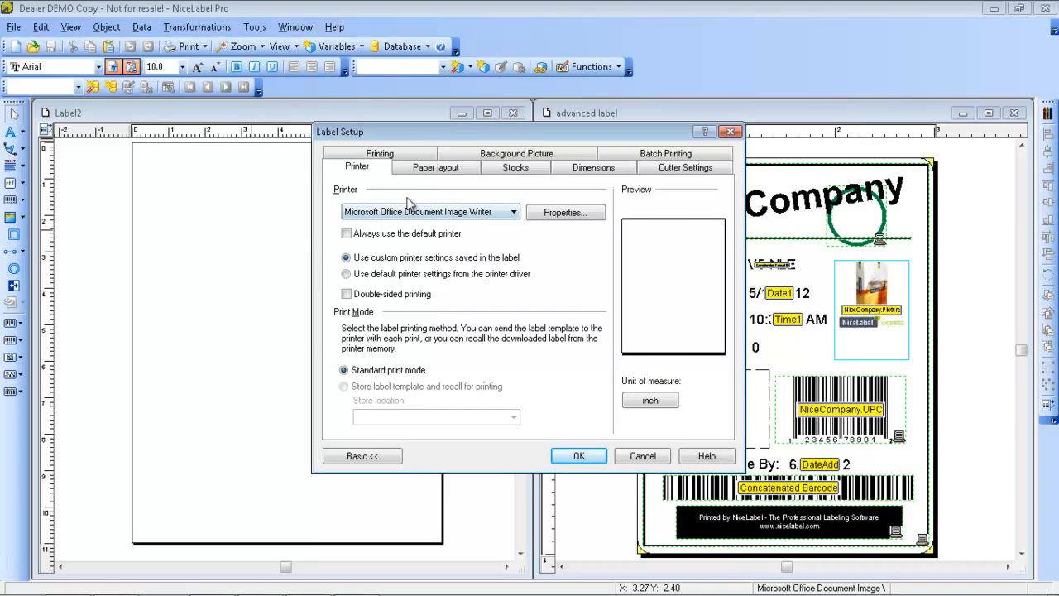
pyautogui.click(451, 214)
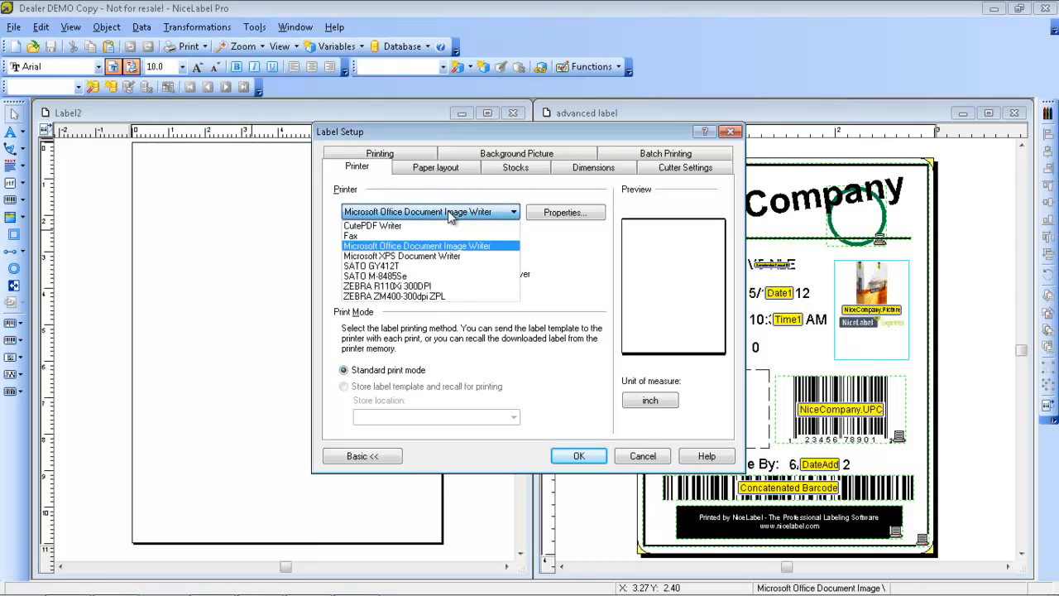
pyautogui.click(422, 287)
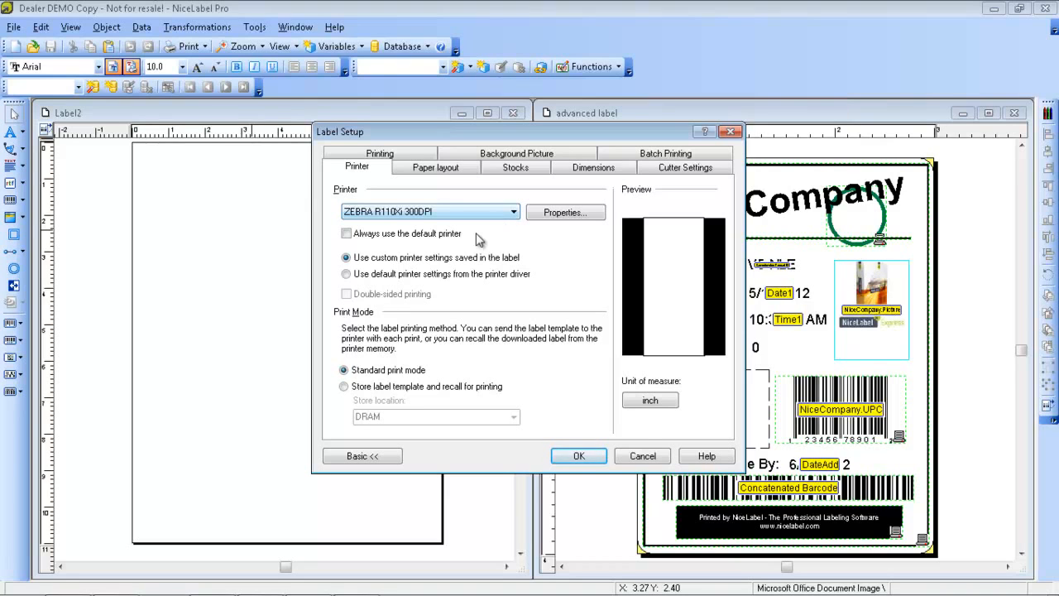
pyautogui.click(346, 259)
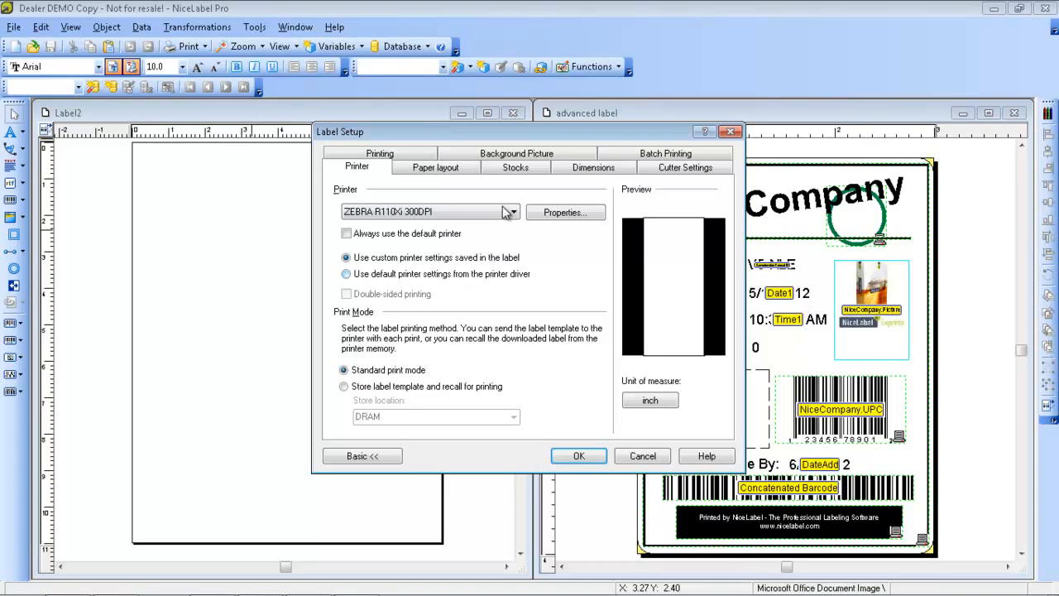
# Review the paper layout settings and the available stock types, leaving the stock type at <NONE>
pyautogui.click(465, 168)
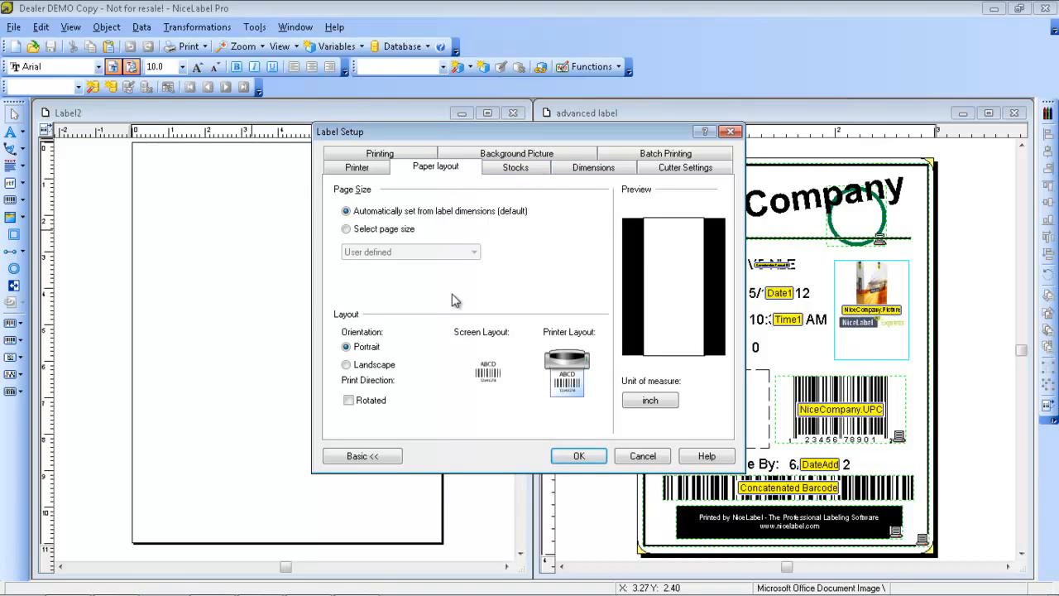
pyautogui.click(517, 167)
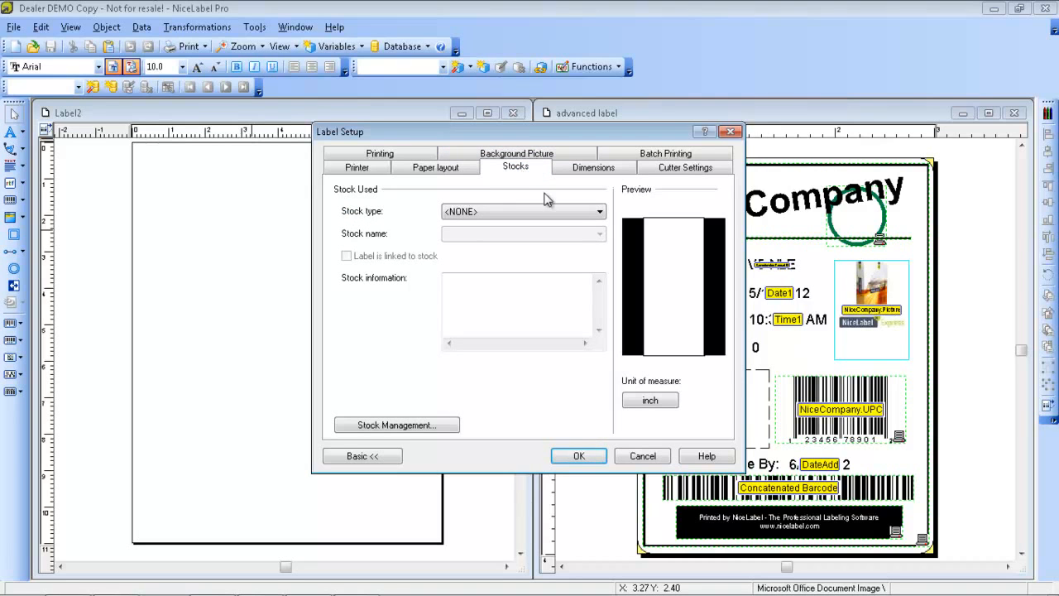
pyautogui.click(591, 217)
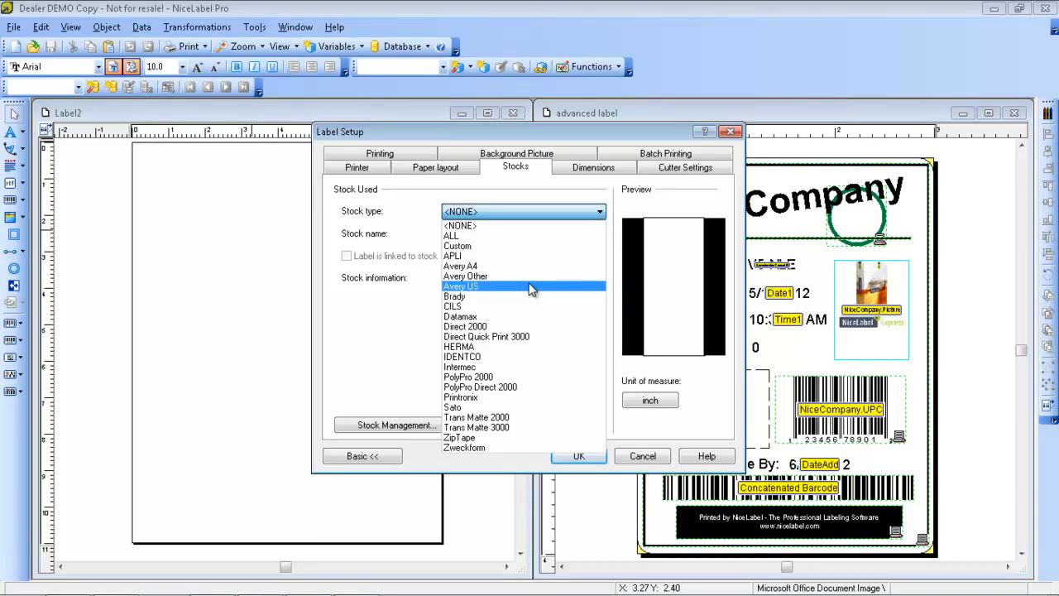
pyautogui.click(582, 171)
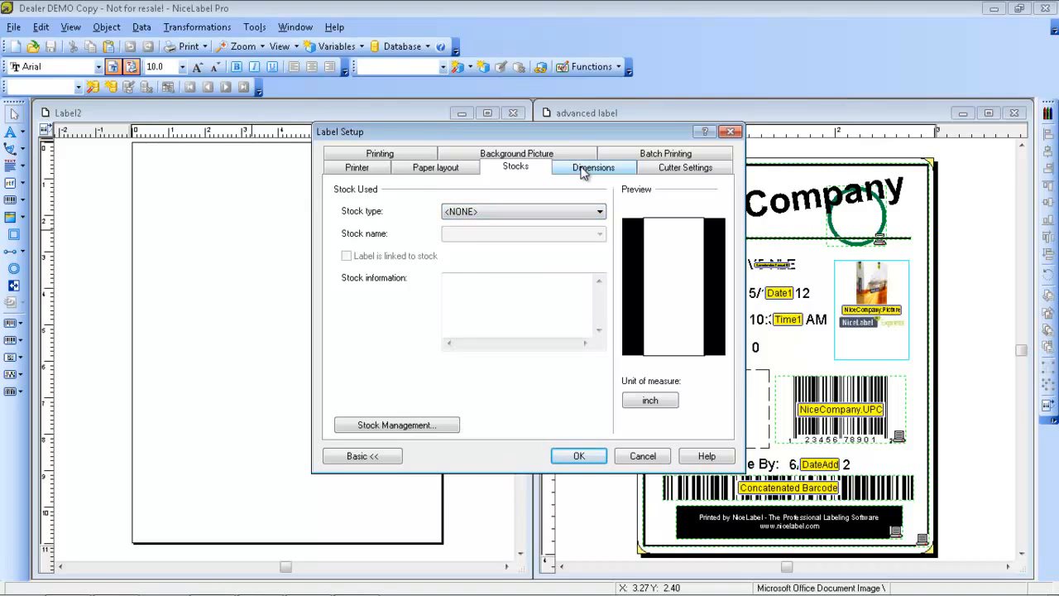
# Set the label dimensions to 3 inches wide and 4 inches high
pyautogui.click(583, 168)
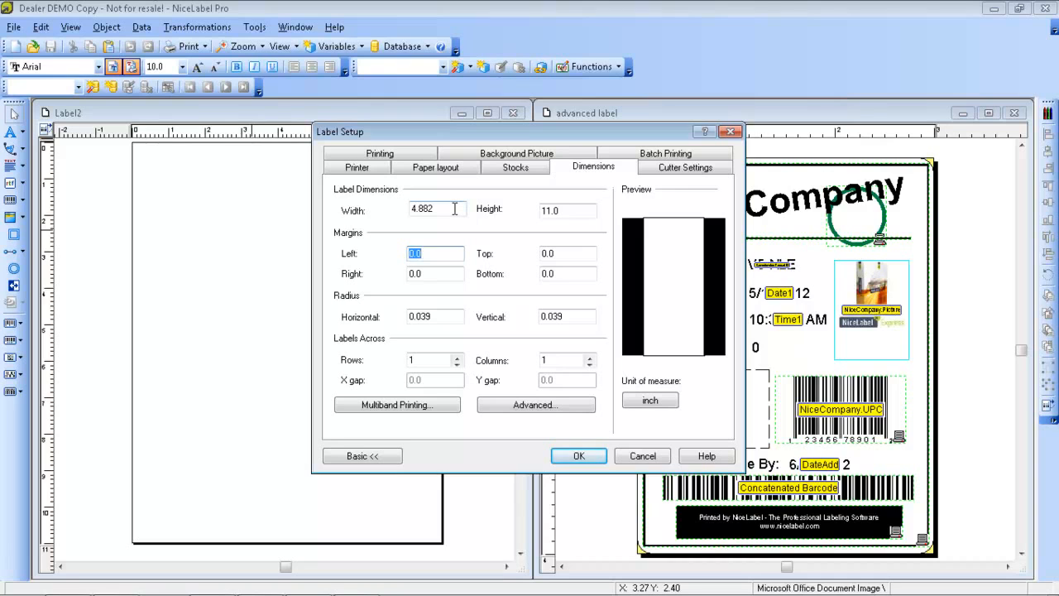
pyautogui.moveTo(454, 208); pyautogui.dragTo(346, 205)
pyautogui.write('3')
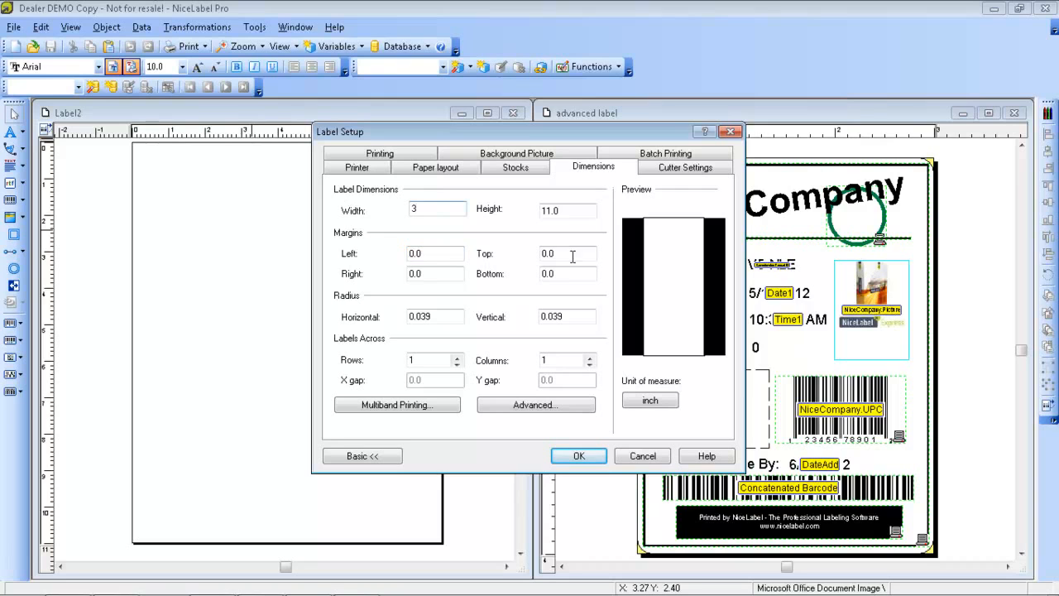
pyautogui.click(575, 212)
pyautogui.moveTo(575, 212); pyautogui.dragTo(524, 215)
pyautogui.write('4')
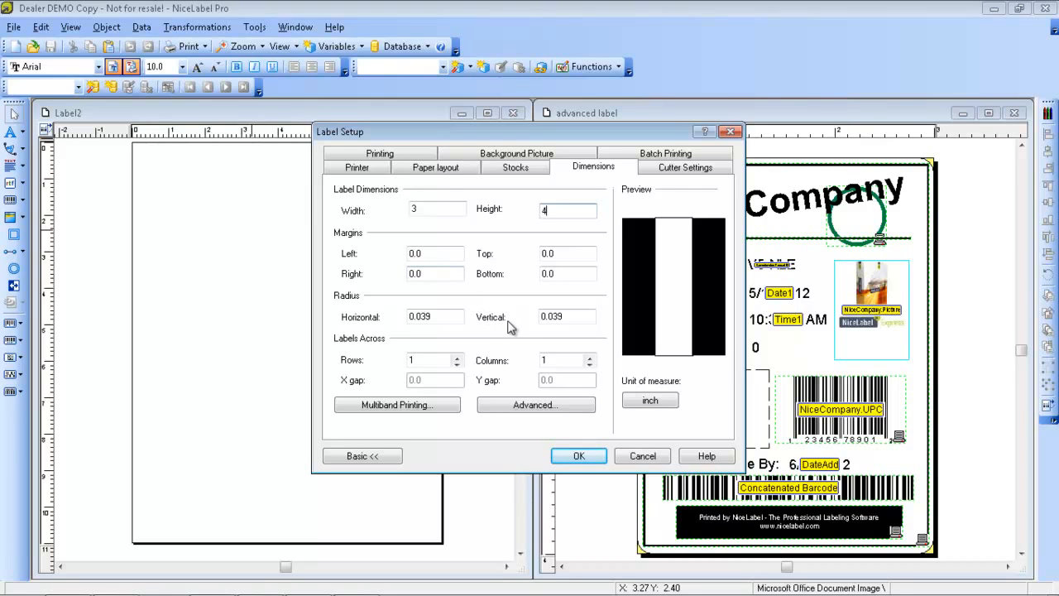
# Set both the horizontal and vertical corner radius of the label to 0.15 inch
pyautogui.moveTo(446, 318); pyautogui.dragTo(419, 319)
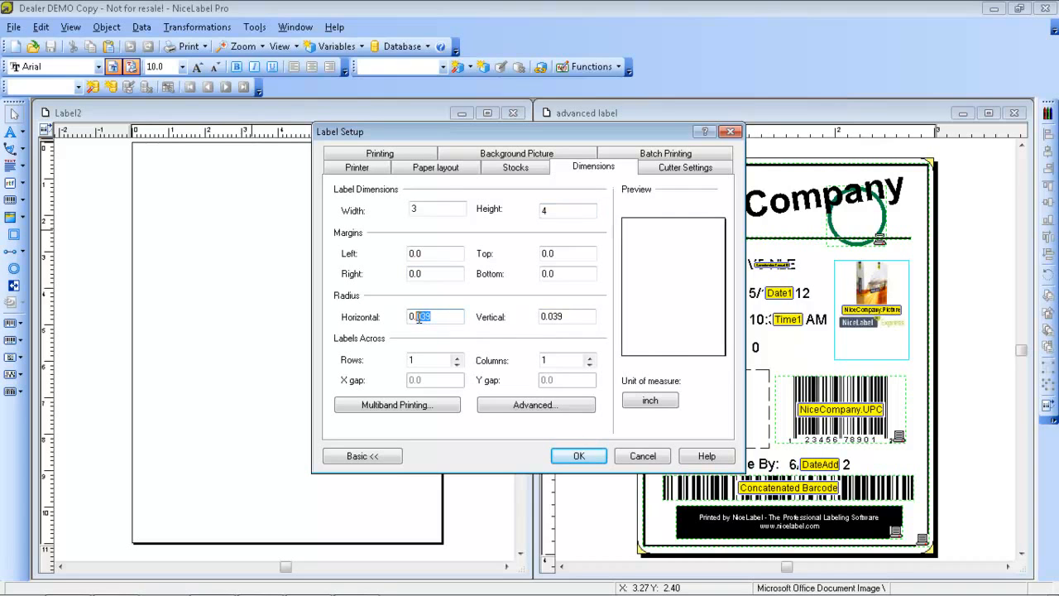
pyautogui.write('15')
pyautogui.moveTo(568, 316); pyautogui.dragTo(551, 316)
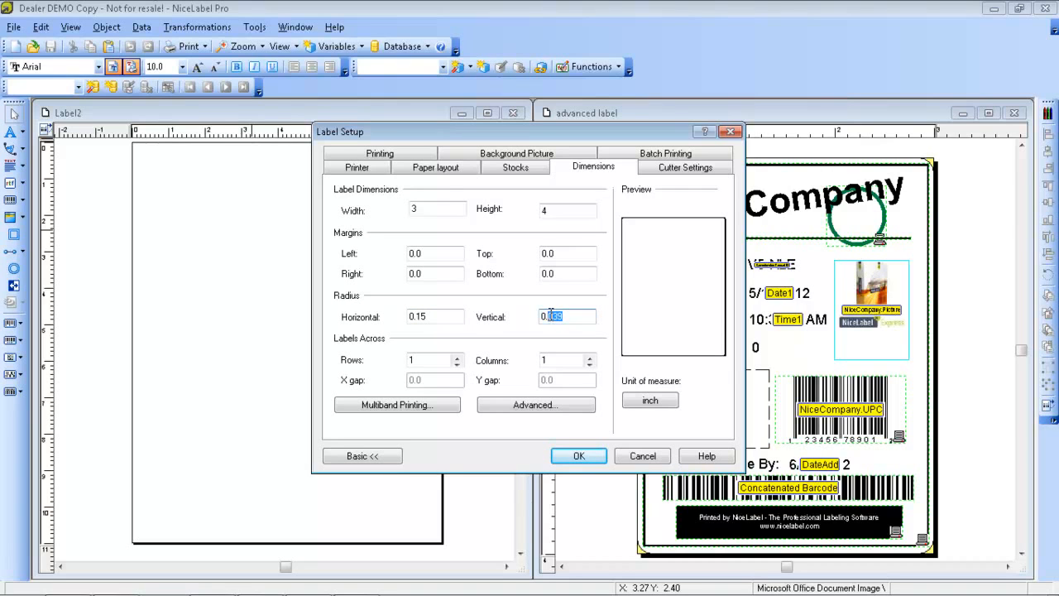
pyautogui.write('15')
pyautogui.click(571, 275)
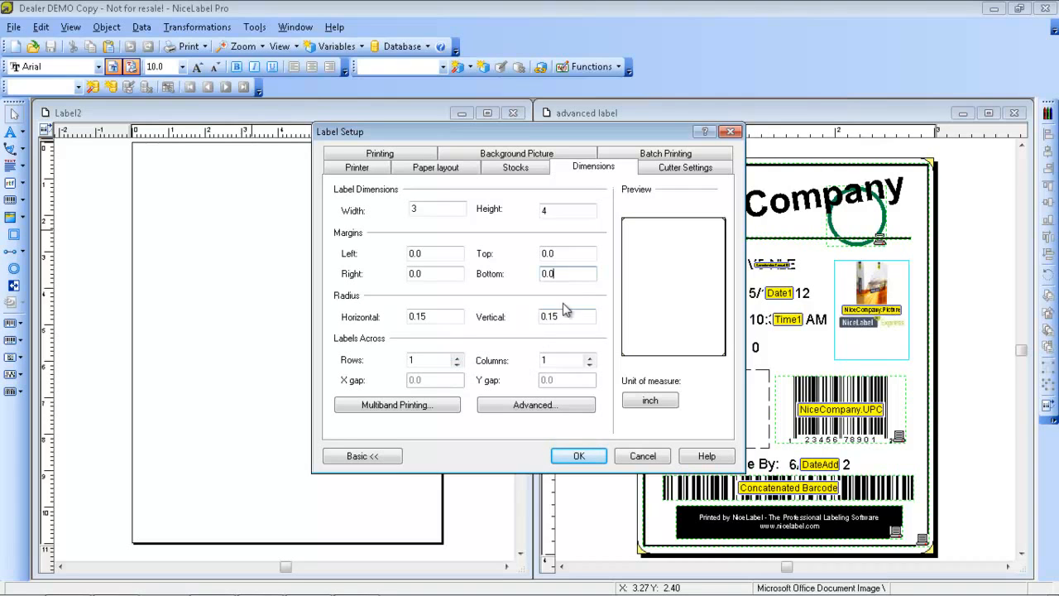
# Review the cutter, background picture and batch printing settings, and accept the label setup
pyautogui.click(674, 165)
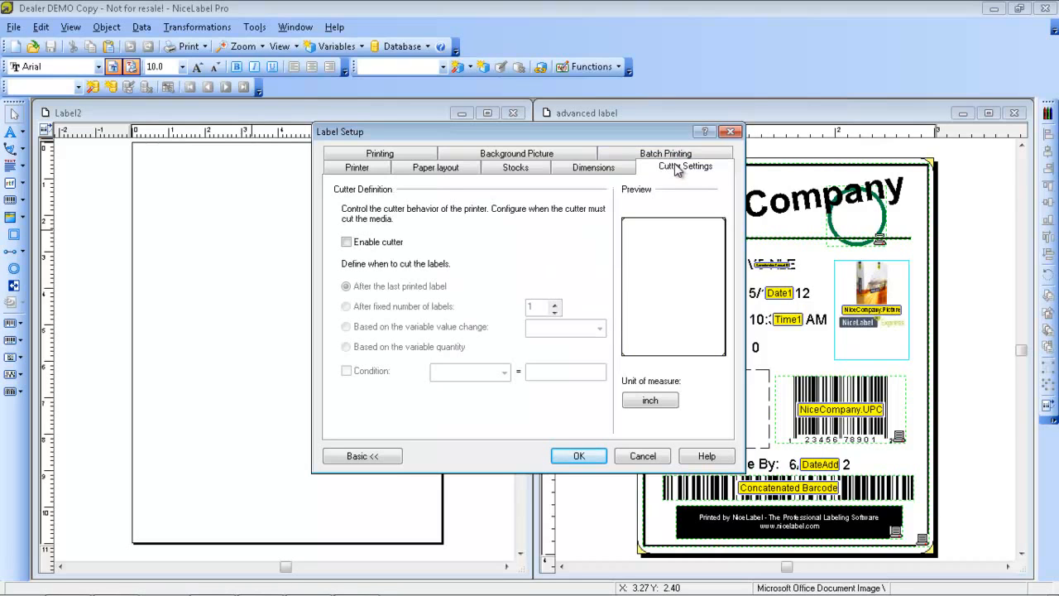
pyautogui.click(576, 155)
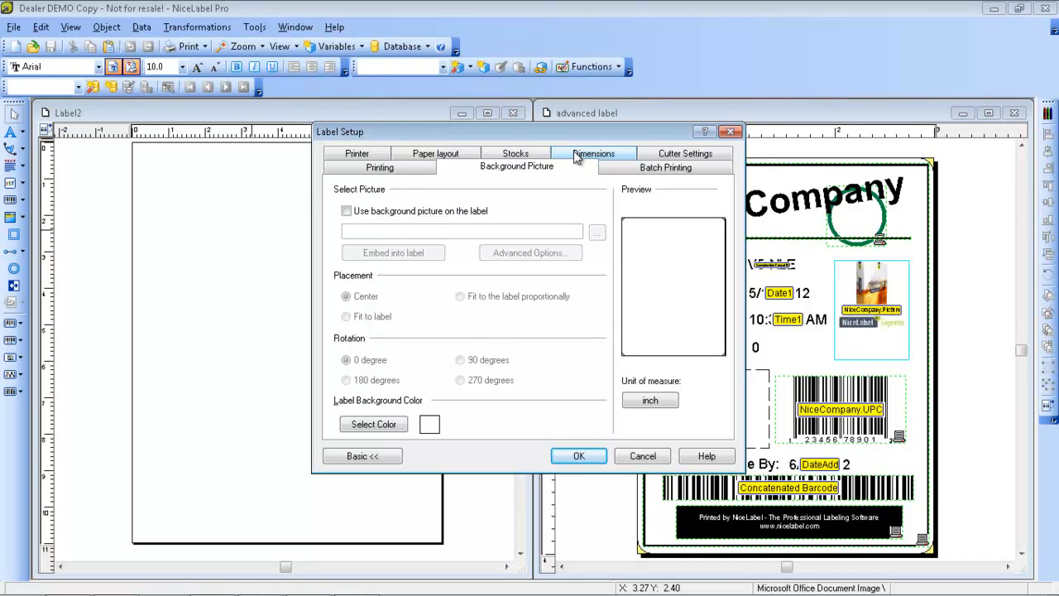
pyautogui.click(664, 170)
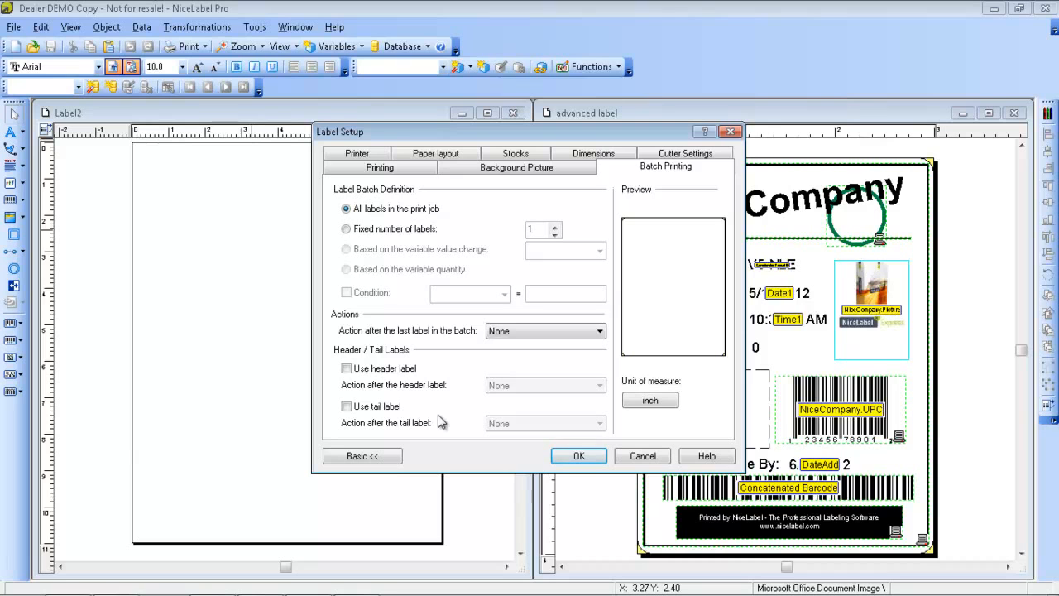
pyautogui.click(587, 456)
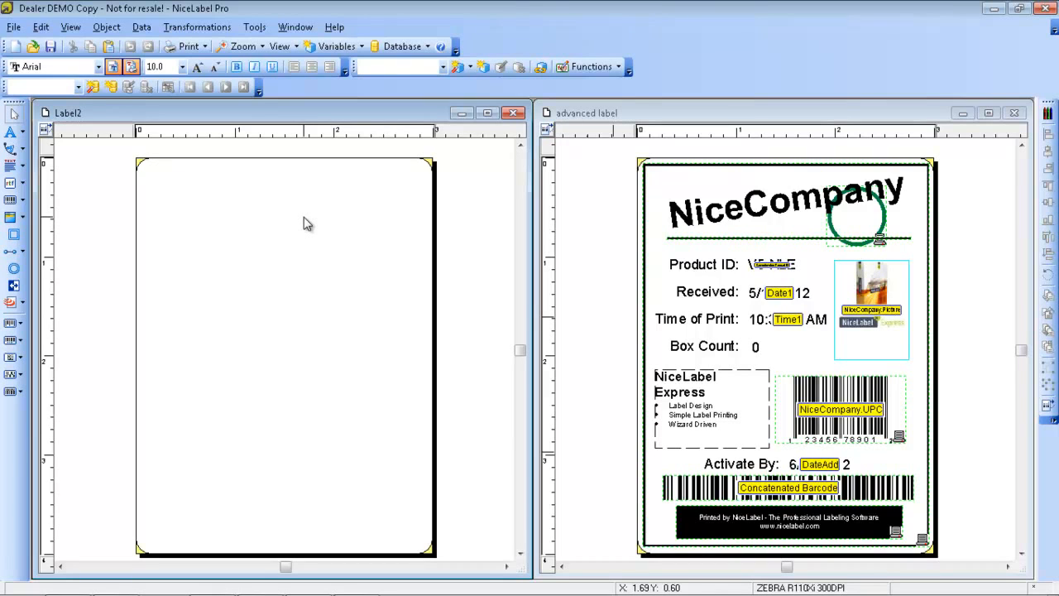
# Add a fixed text object reading "NiceCompany" near the top of the blank label
pyautogui.click(11, 134)
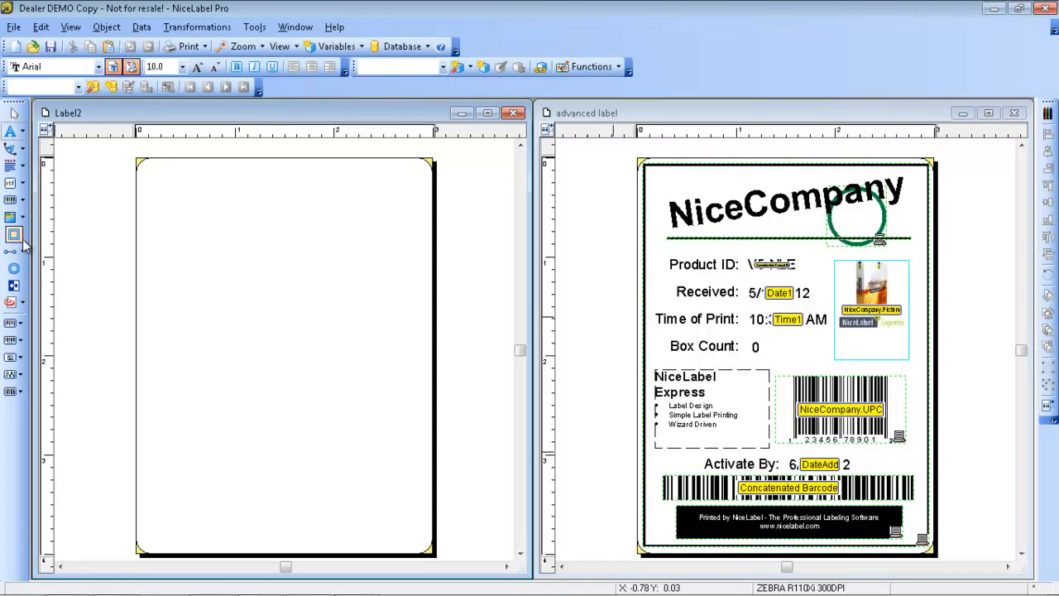
pyautogui.click(213, 191)
pyautogui.write('NiceCompany')
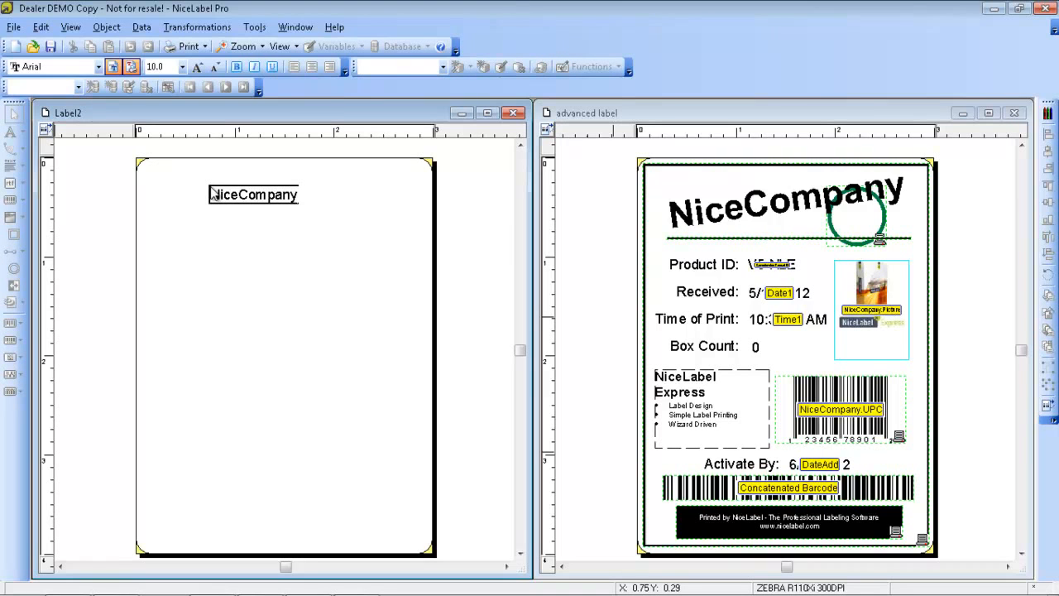
pyautogui.press('Escape')
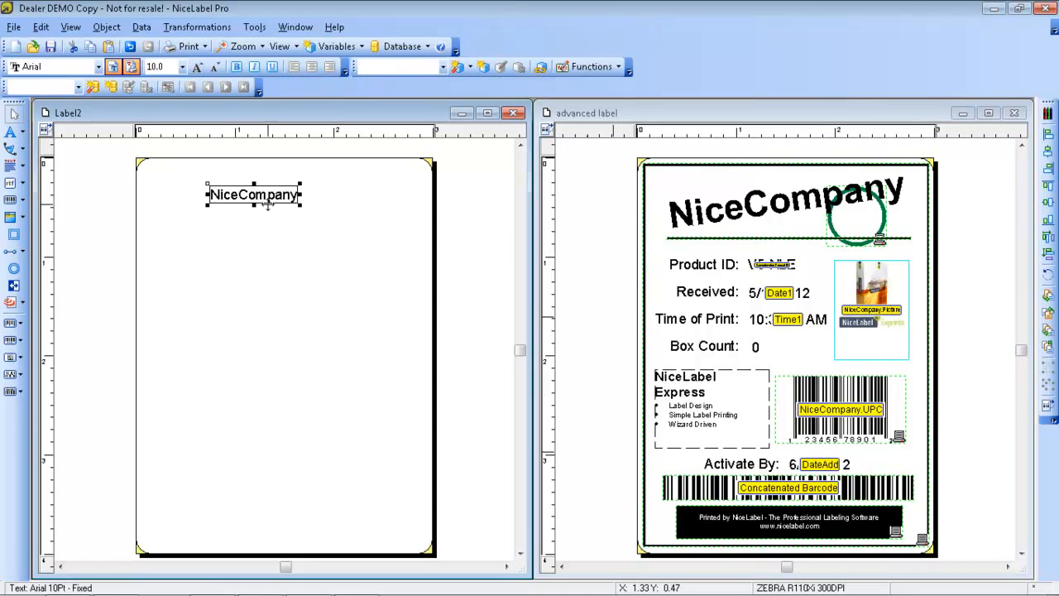
# Format the NiceCompany text as Arial Bold 28 pt and move it inside the label, to about X 0.21, Y 0.06 inch
pyautogui.doubleClick(275, 193)
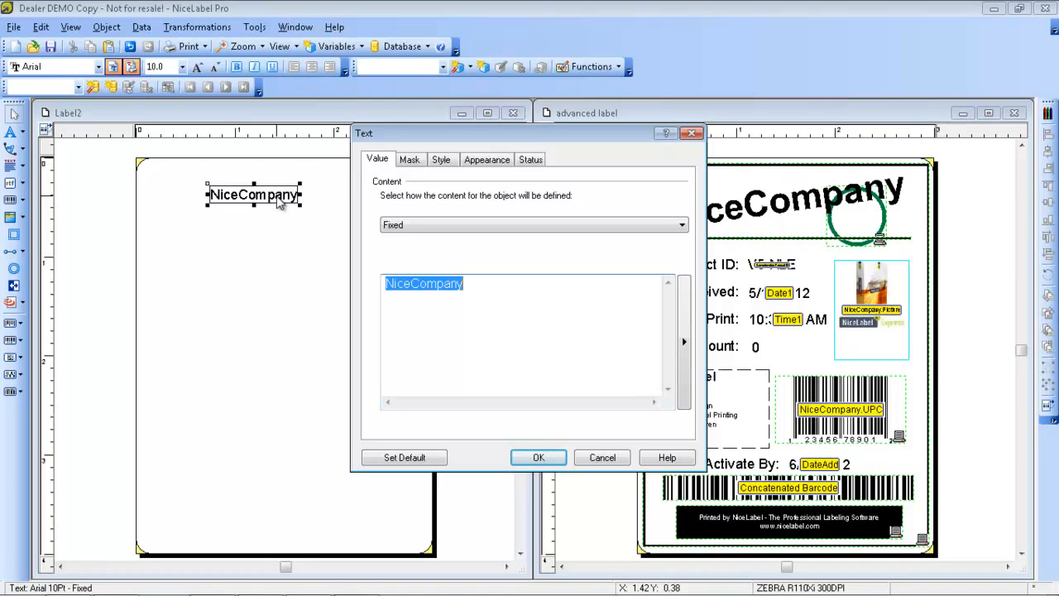
pyautogui.click(441, 160)
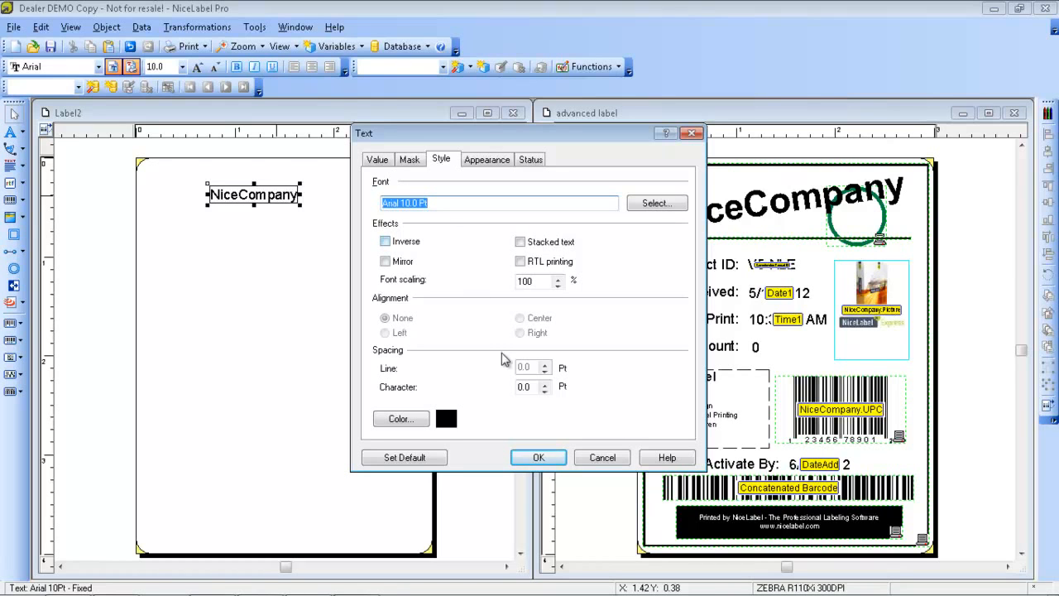
pyautogui.click(656, 211)
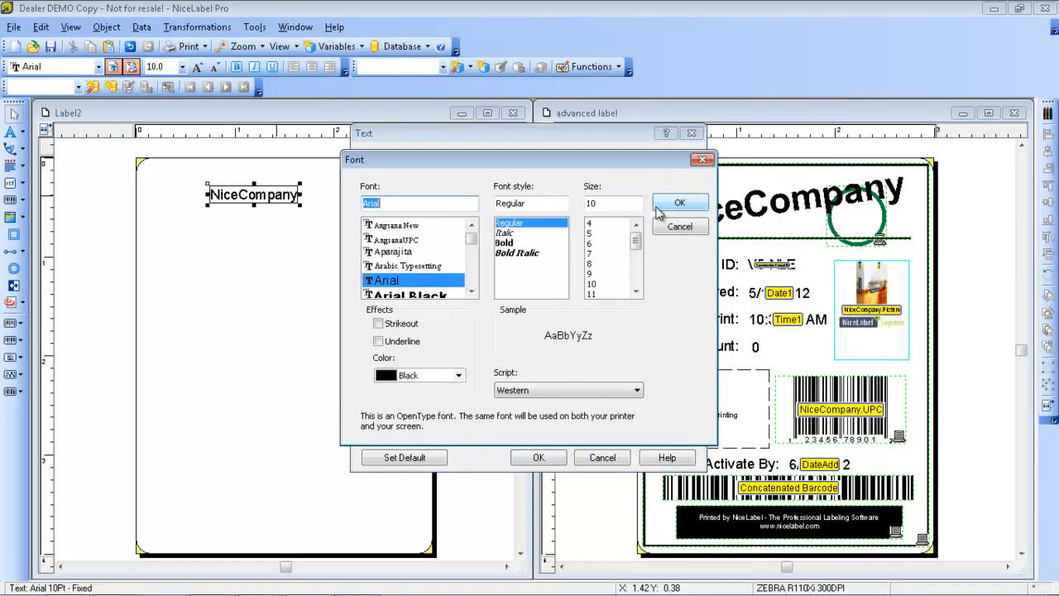
pyautogui.moveTo(639, 250); pyautogui.dragTo(636, 279)
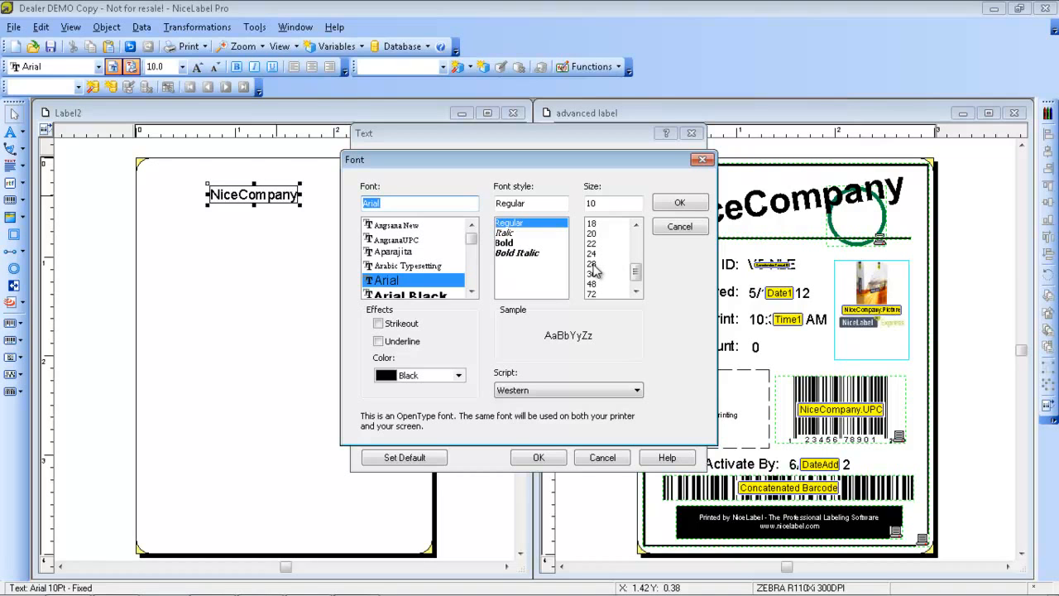
pyautogui.click(516, 243)
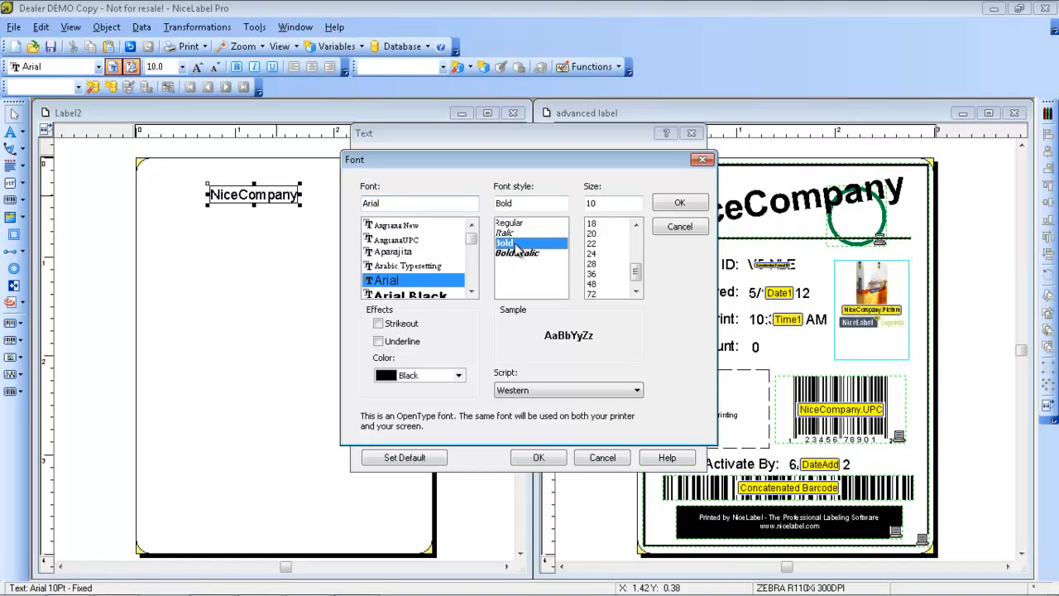
pyautogui.click(598, 263)
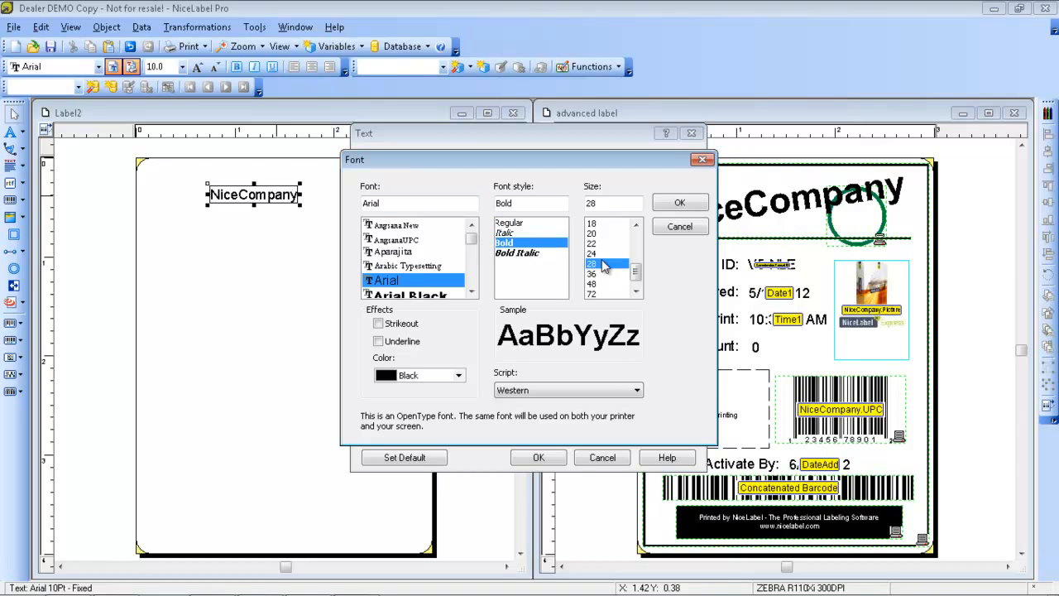
pyautogui.click(679, 204)
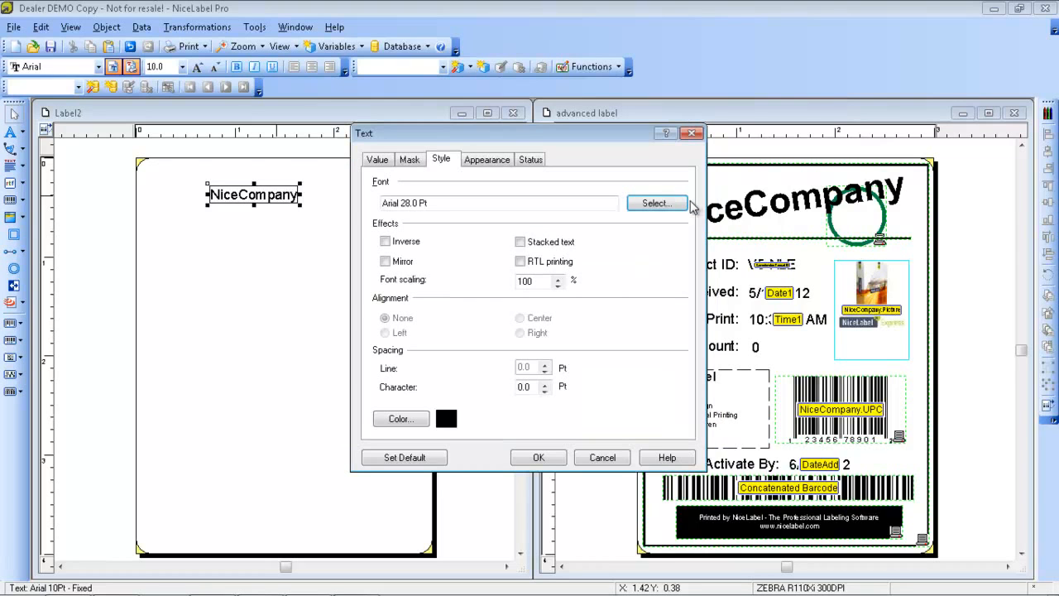
pyautogui.click(544, 460)
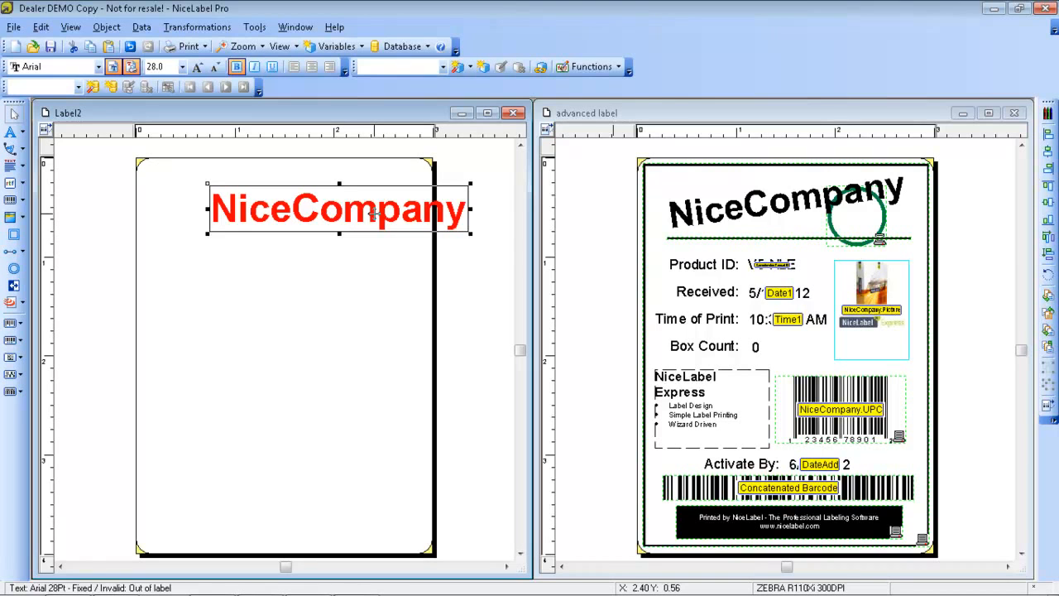
pyautogui.moveTo(374, 213); pyautogui.dragTo(322, 190)
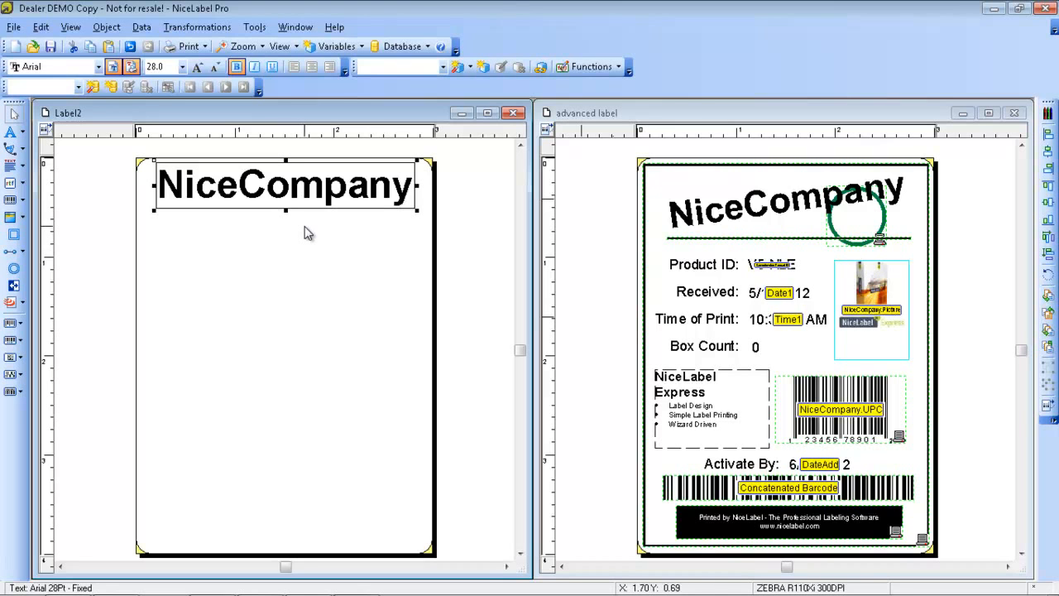
# Rotate the NiceCompany text by 8 degrees and reduce its font size to 26 pt
pyautogui.doubleClick(296, 187)
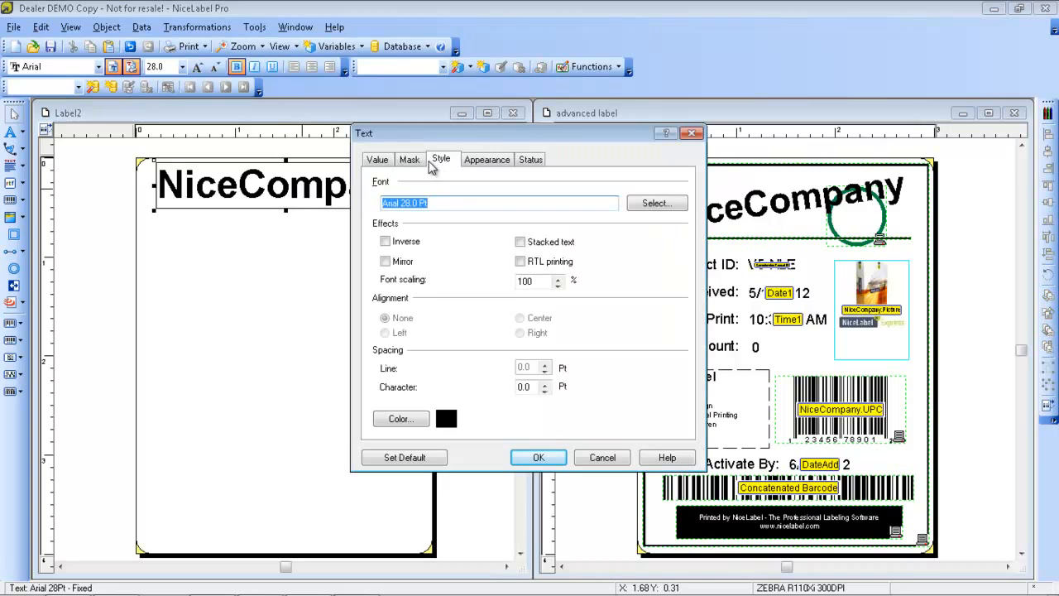
pyautogui.click(409, 160)
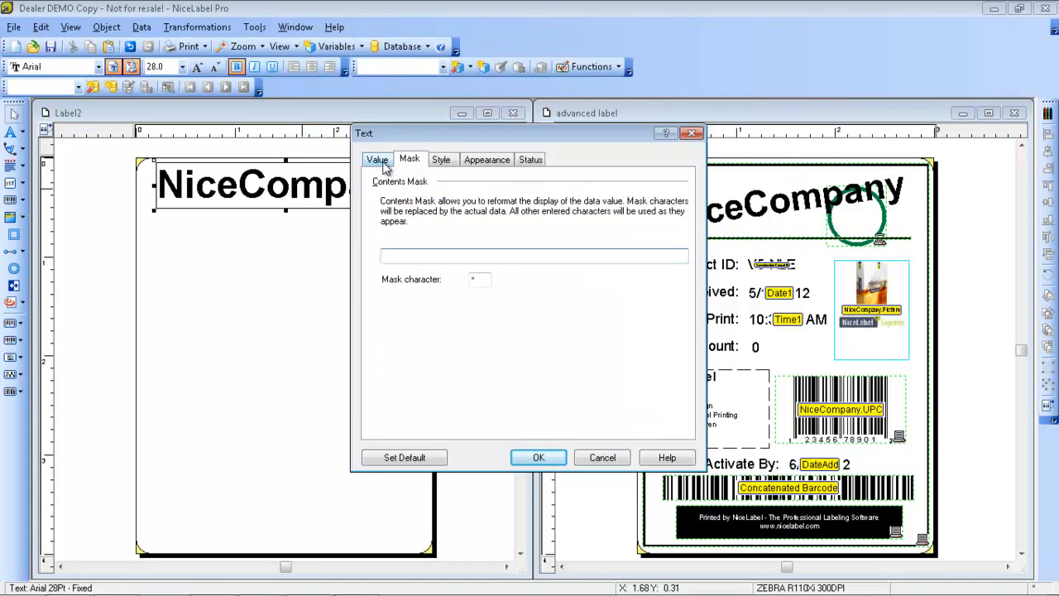
pyautogui.click(376, 160)
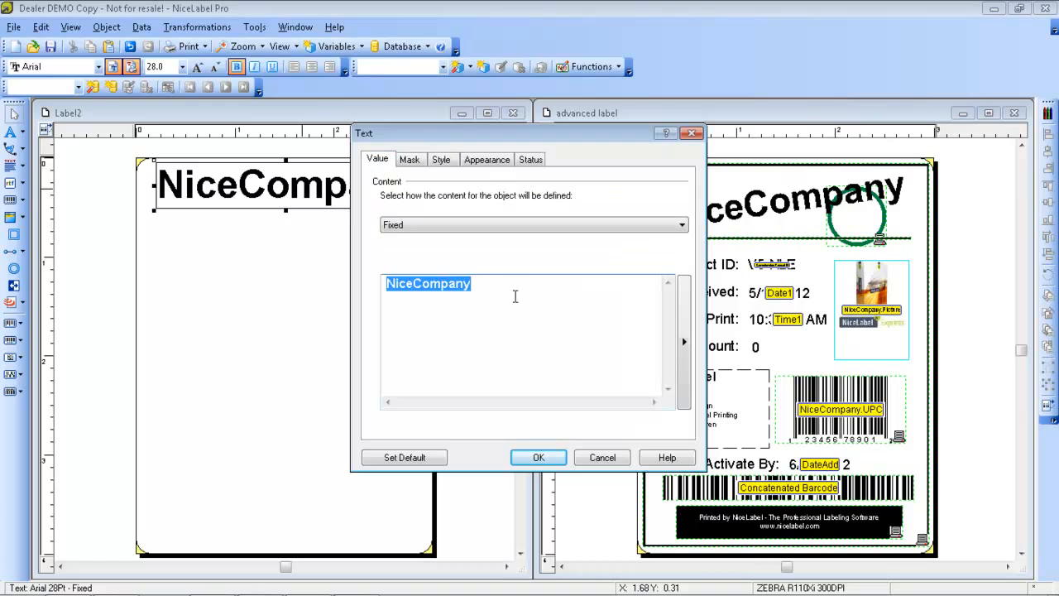
pyautogui.click(487, 160)
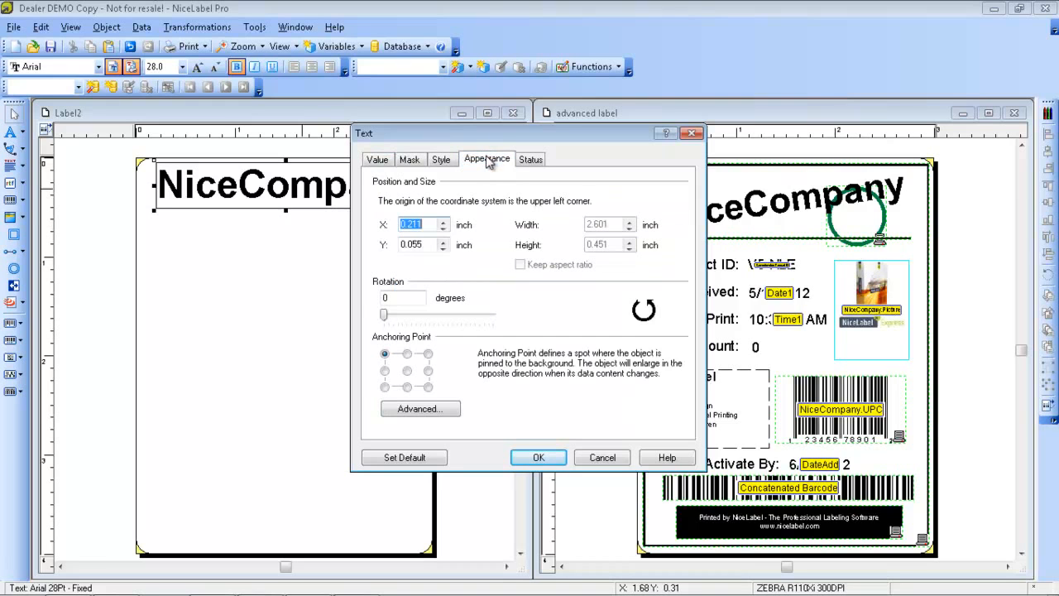
pyautogui.click(384, 298)
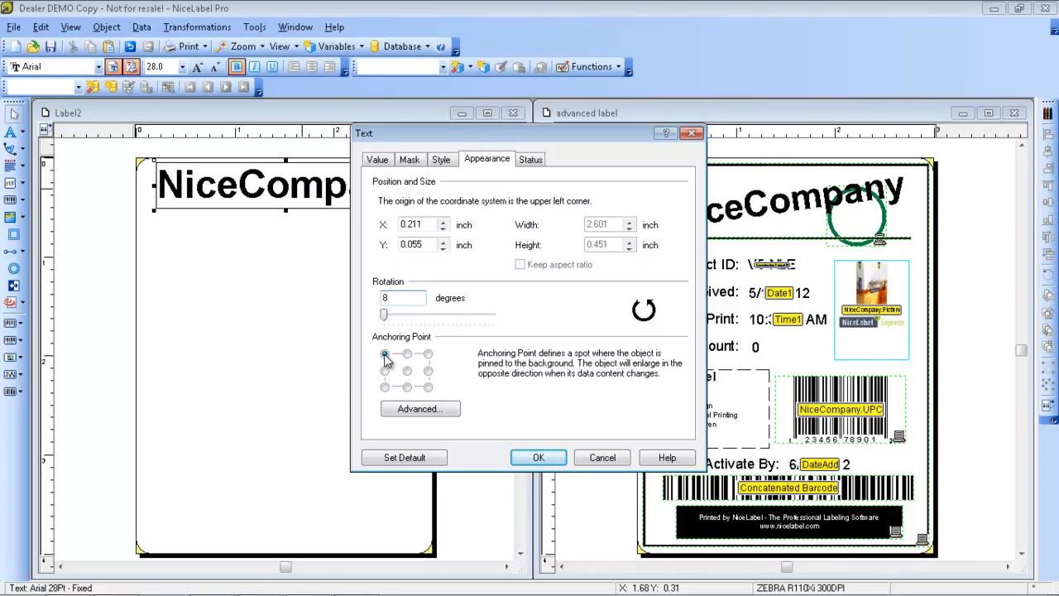
pyautogui.click(538, 457)
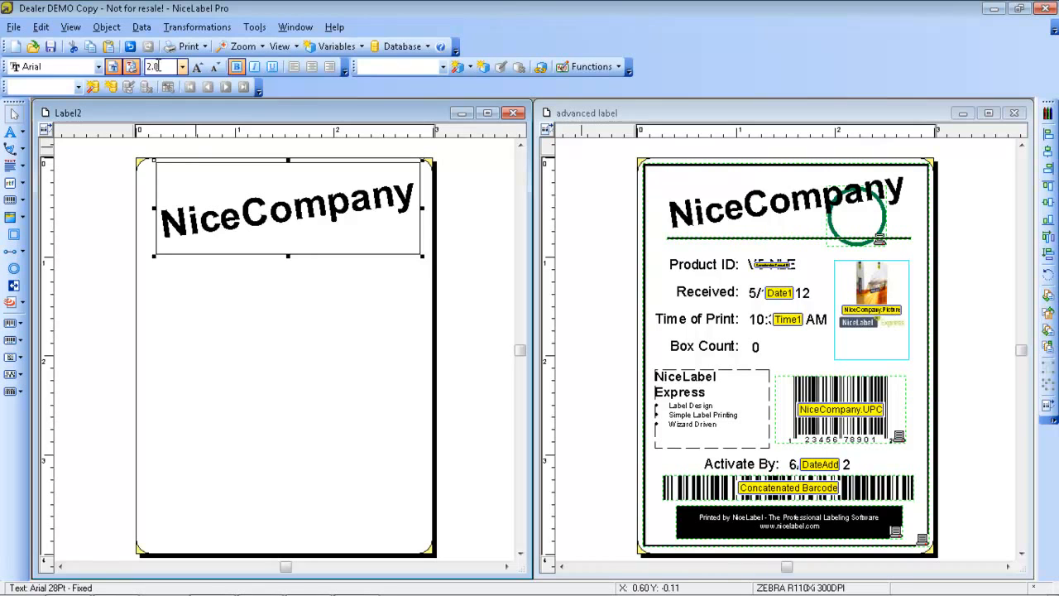
pyautogui.press('Return')
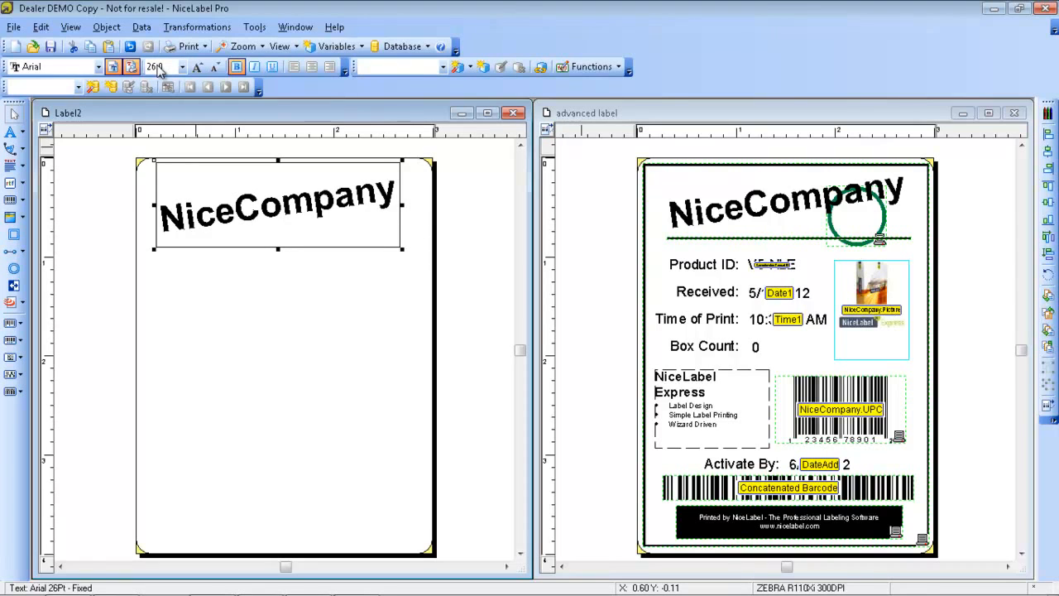
pyautogui.click(228, 306)
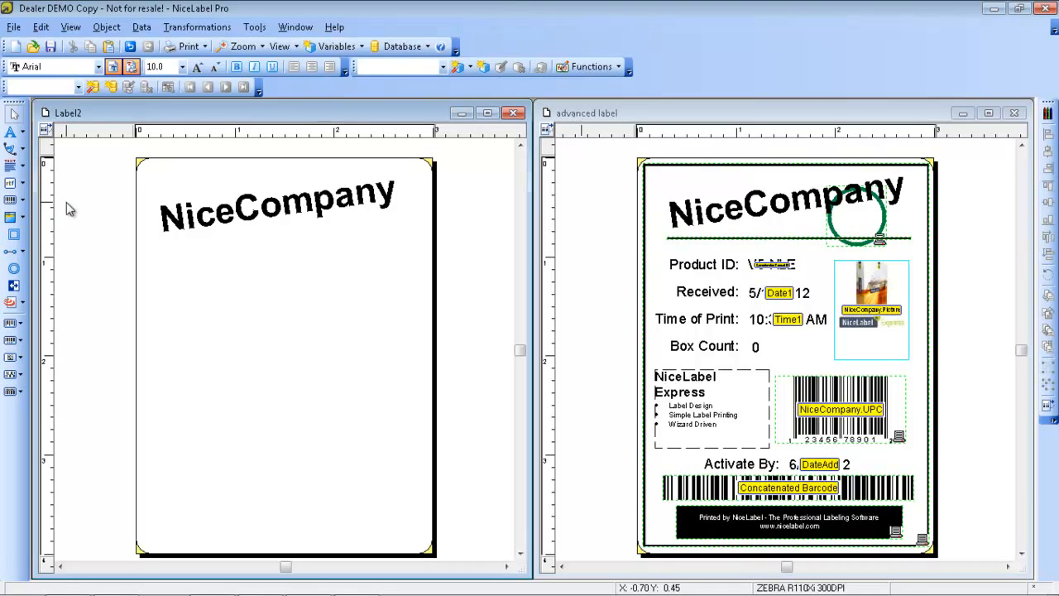
# Draw a horizontal line about 2.33 inch long and 0.019 inch thick, placed just beneath the NiceCompany text
pyautogui.click(10, 251)
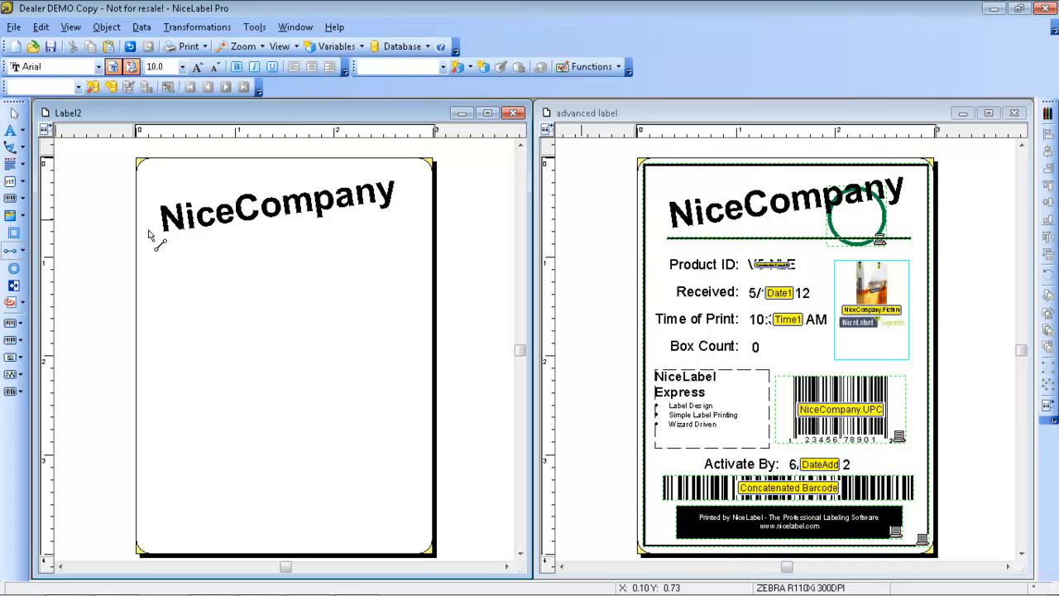
pyautogui.moveTo(165, 240)
pyautogui.mouseDown()
pyautogui.moveTo(421, 239)
pyautogui.moveTo(398, 241)
pyautogui.mouseUp()
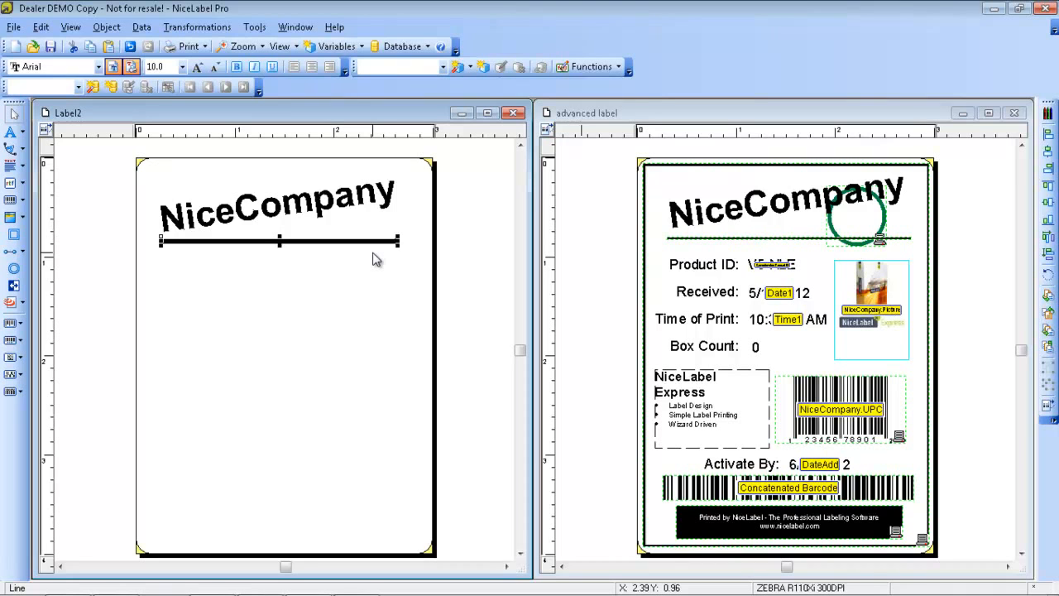
pyautogui.doubleClick(360, 241)
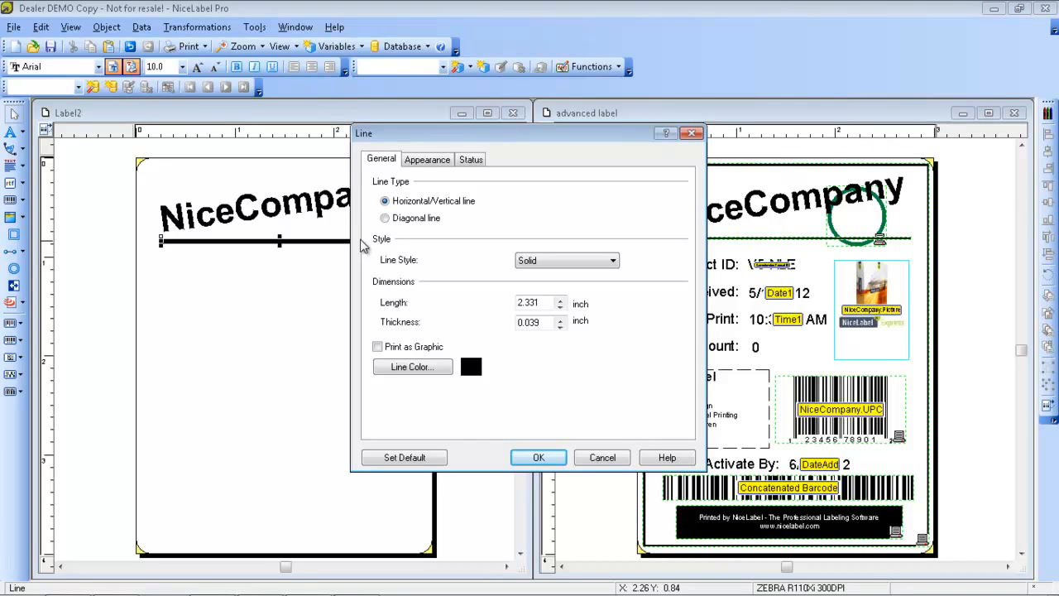
pyautogui.click(544, 323)
pyautogui.press('BackSpace')
pyautogui.press('BackSpace')
pyautogui.write('19')
pyautogui.click(539, 457)
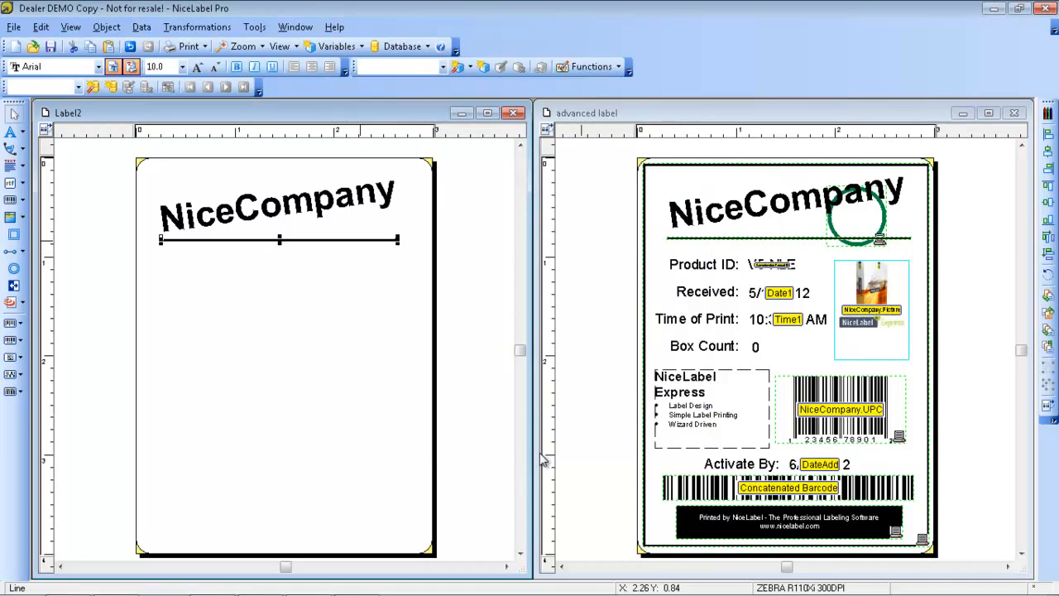
pyautogui.moveTo(332, 241); pyautogui.dragTo(333, 237)
pyautogui.click(332, 300)
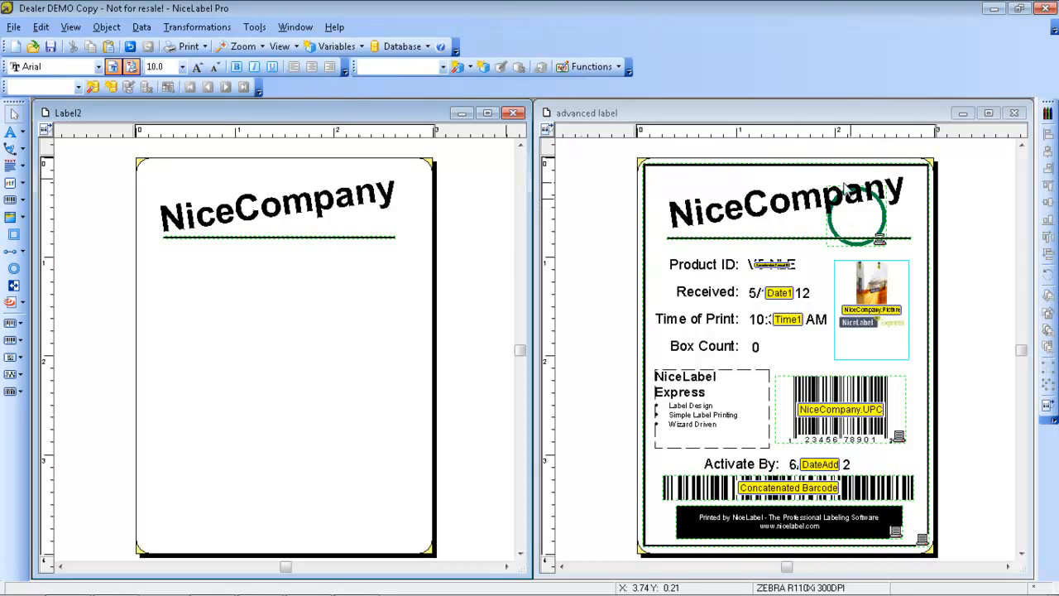
# Draw a circle over the "pan" part of the NiceCompany text, reaching down to the horizontal line
pyautogui.click(13, 267)
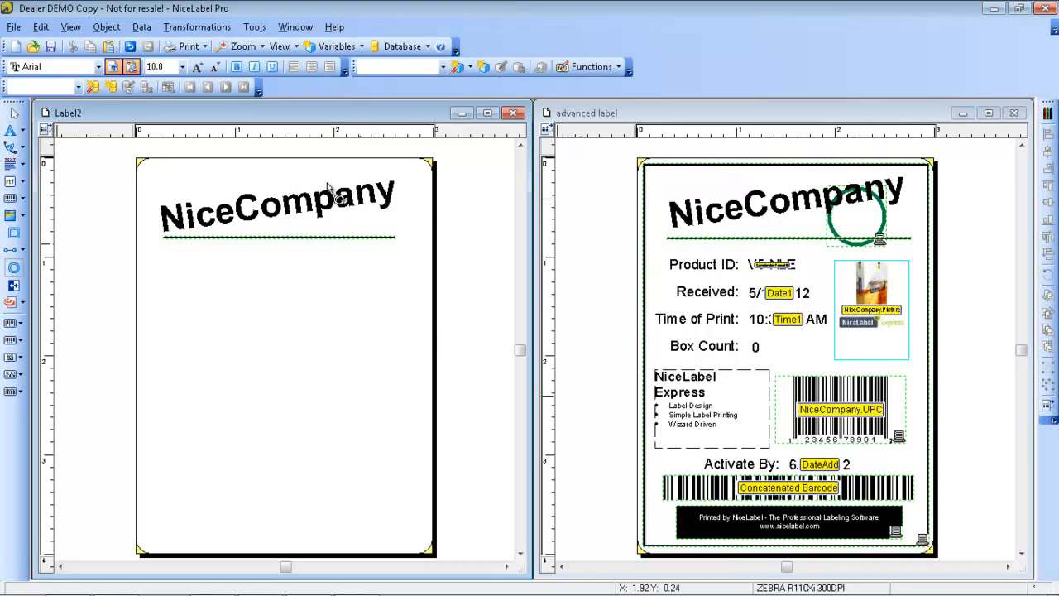
pyautogui.moveTo(311, 180); pyautogui.dragTo(377, 244)
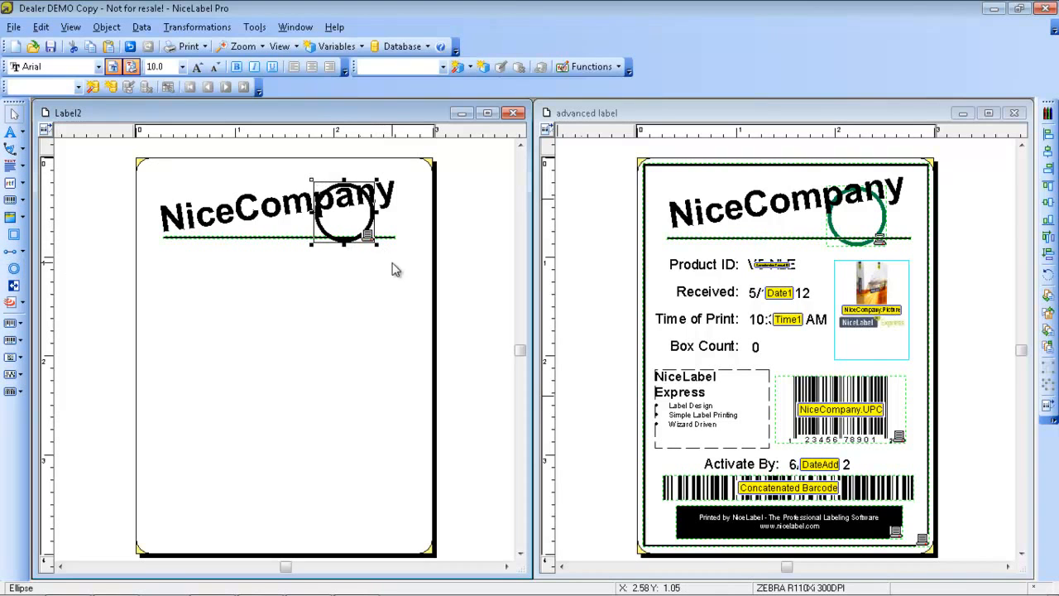
pyautogui.click(354, 292)
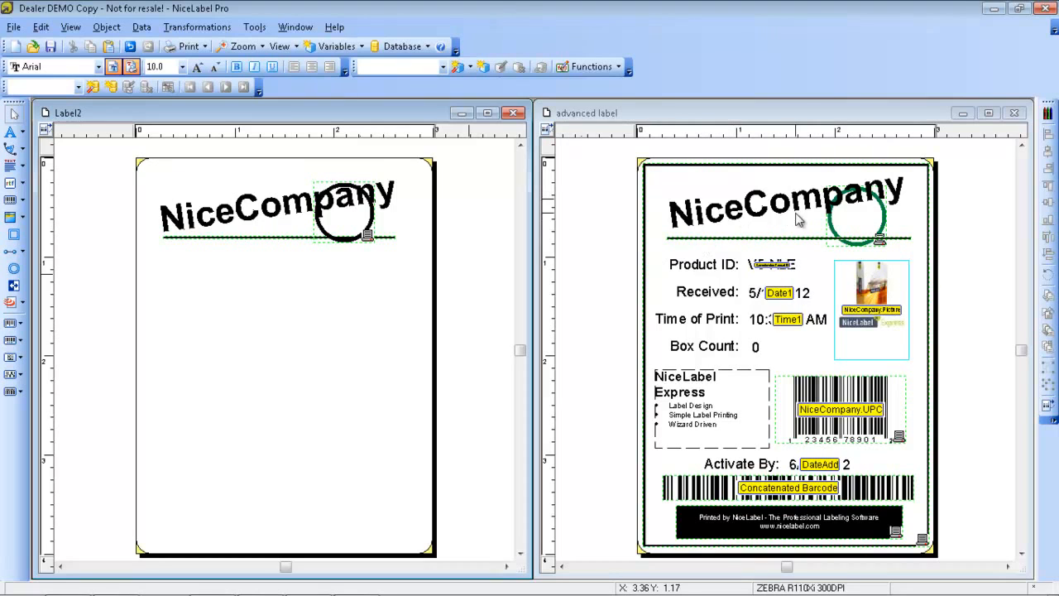
# Set the circle's line color to dark green
pyautogui.doubleClick(353, 239)
pyautogui.click(603, 457)
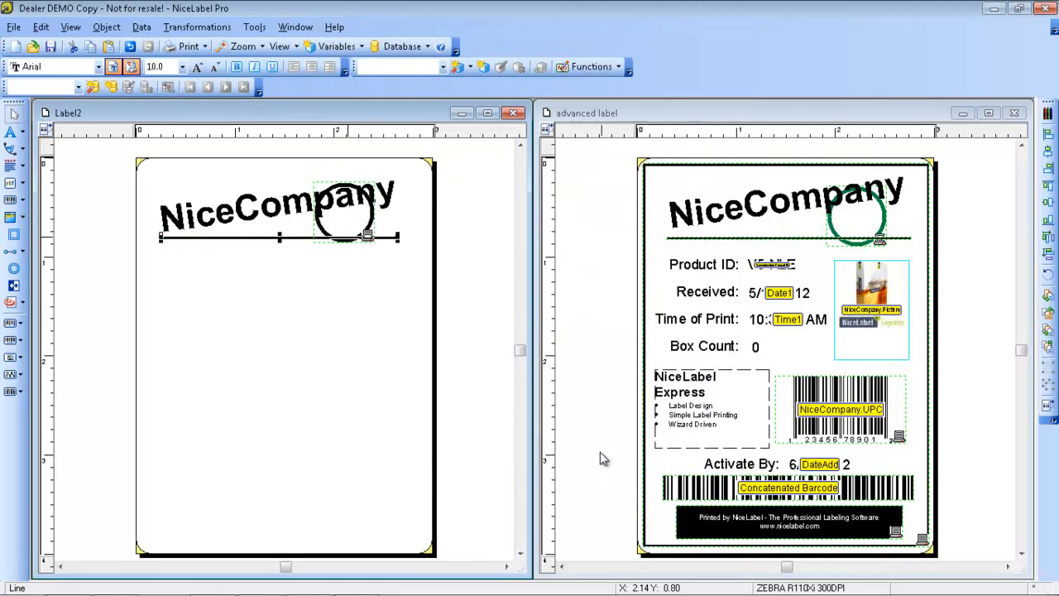
pyautogui.doubleClick(374, 234)
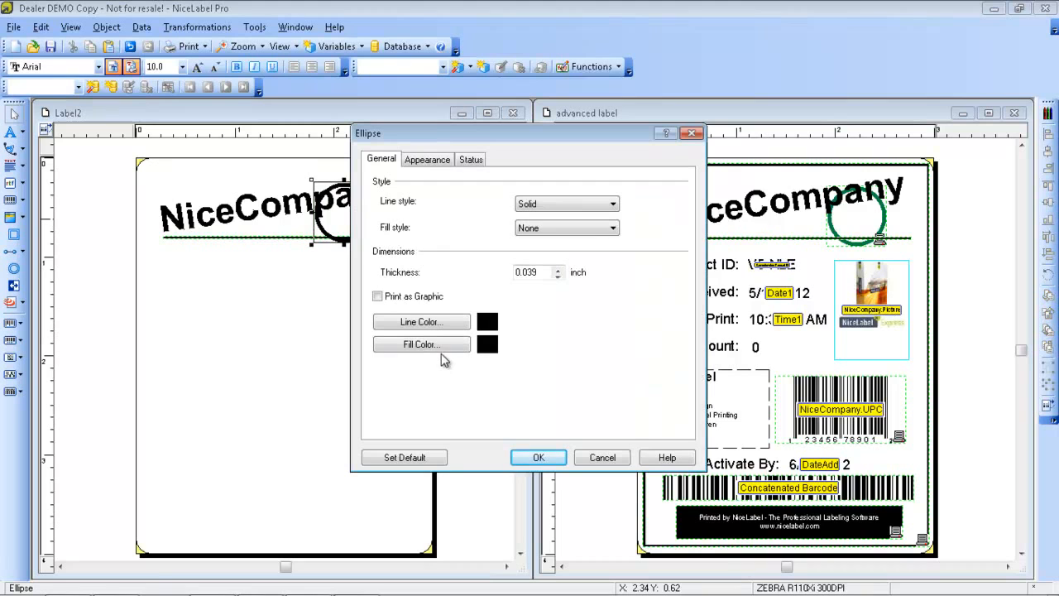
pyautogui.click(443, 325)
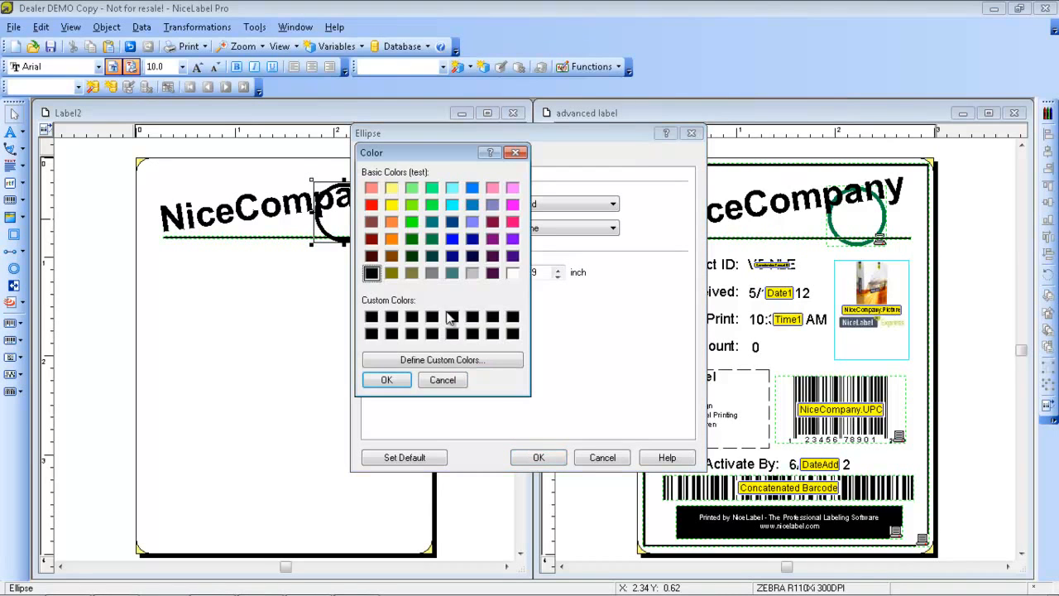
pyautogui.click(411, 239)
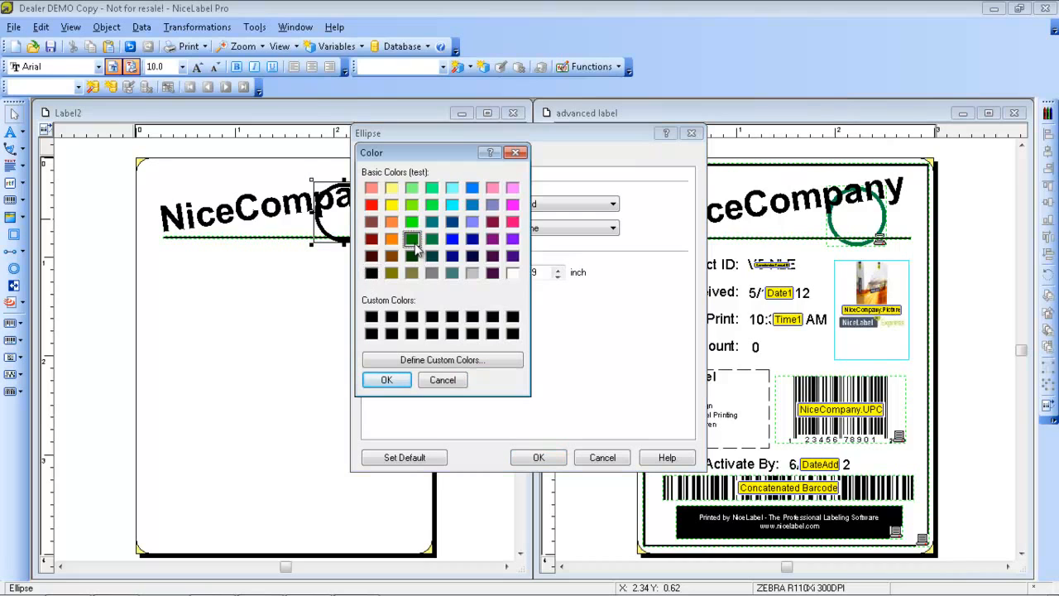
pyautogui.click(386, 381)
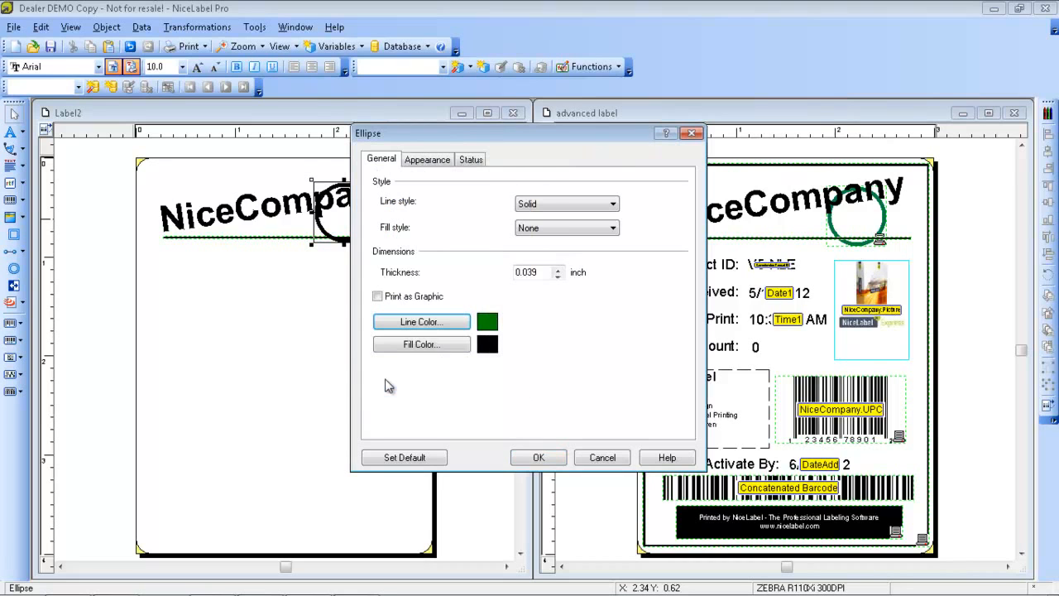
pyautogui.click(534, 459)
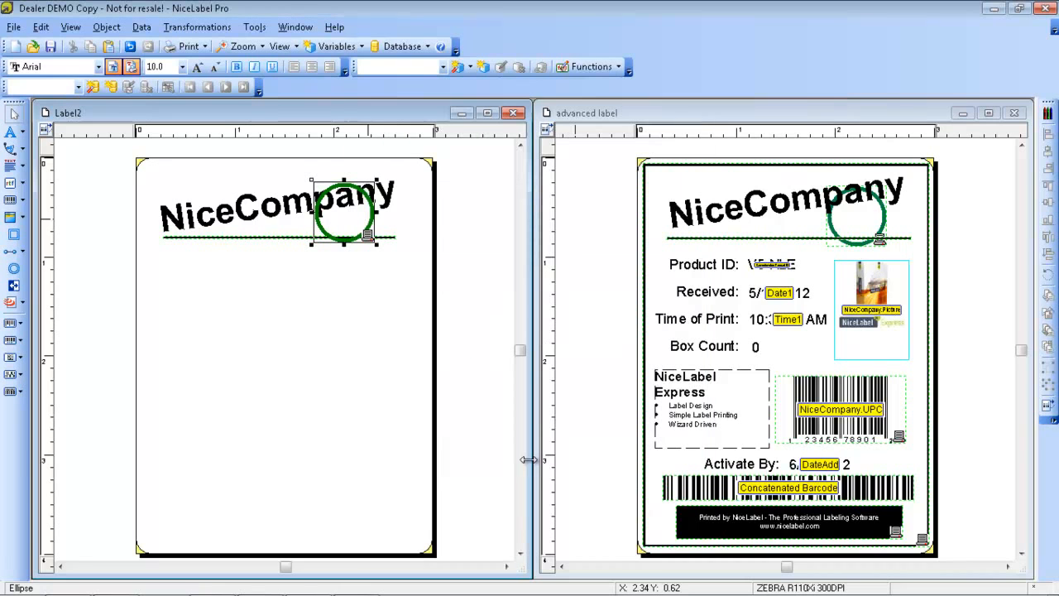
# Send the green circle to the back, behind the NiceCompany text and the line
pyautogui.rightClick(369, 234)
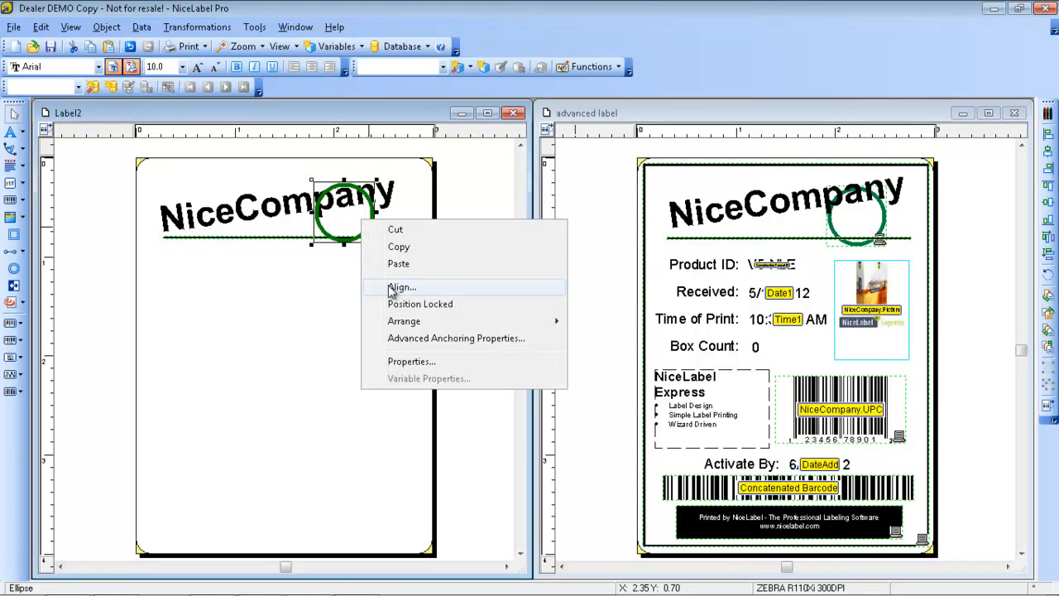
pyautogui.moveTo(395, 325)
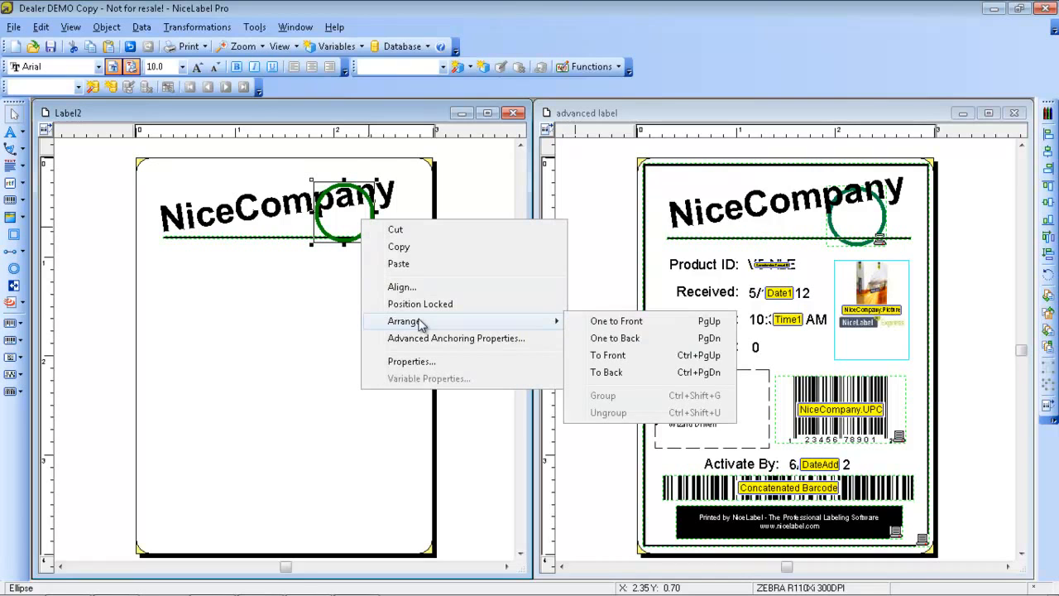
pyautogui.click(603, 373)
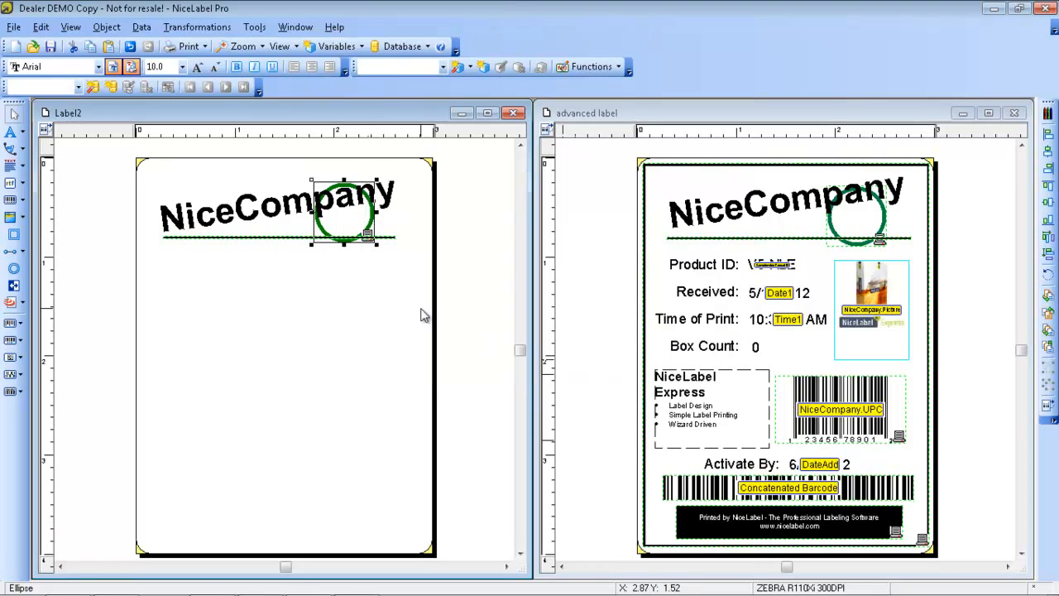
pyautogui.doubleClick(374, 276)
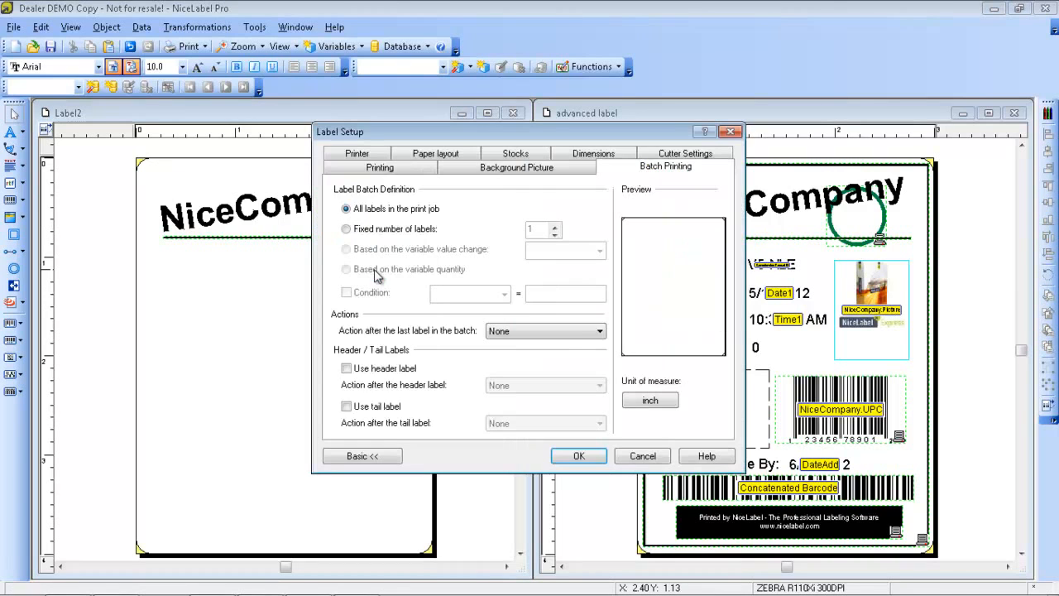
pyautogui.click(640, 458)
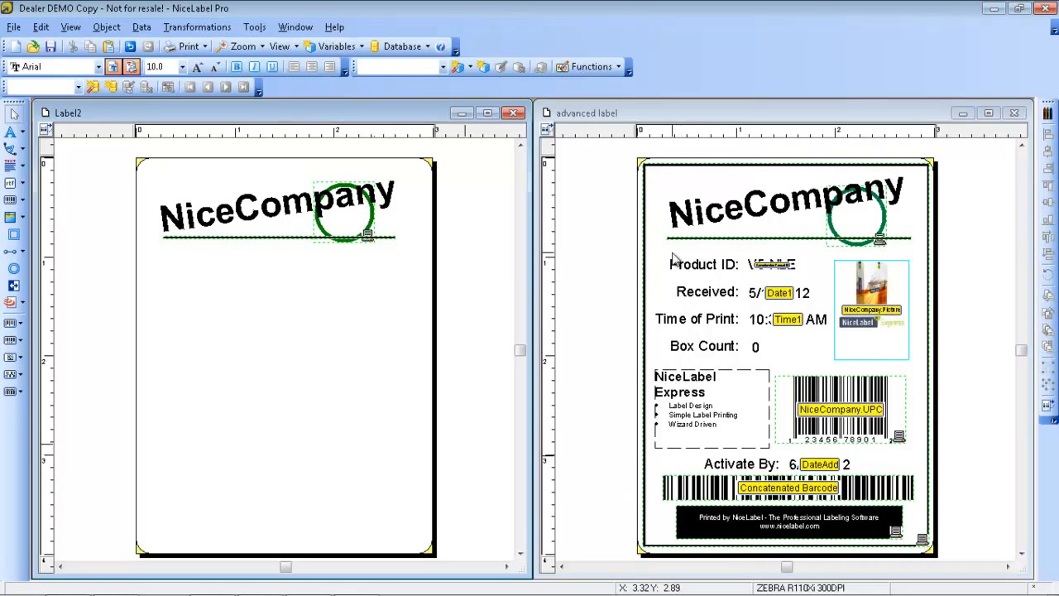
# Add a fixed text object reading "Product ID:" below the start of the line, at about X 0.22, Y 0.99 inch
pyautogui.click(12, 133)
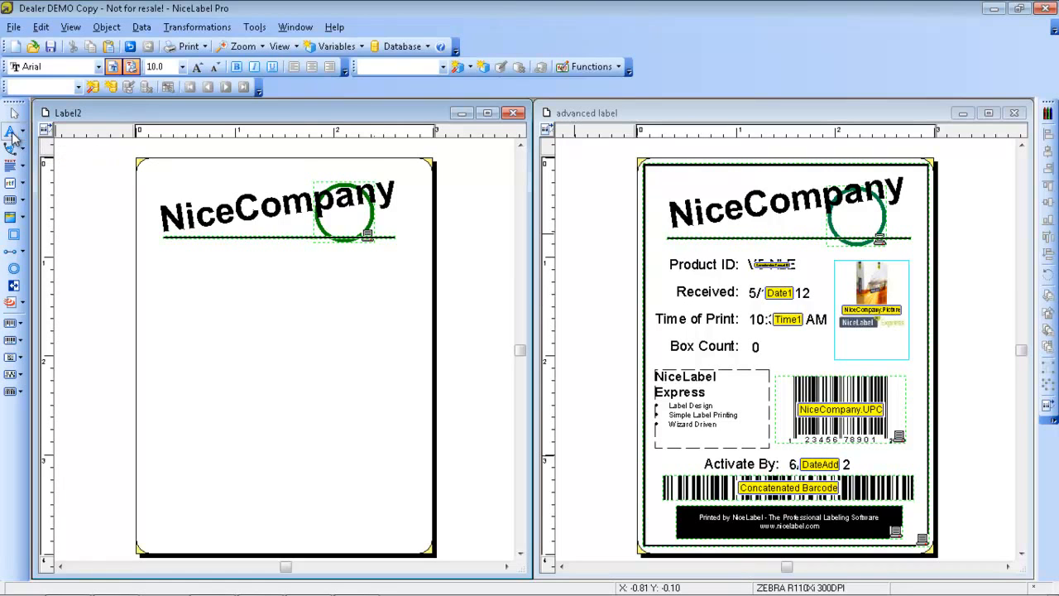
pyautogui.click(162, 259)
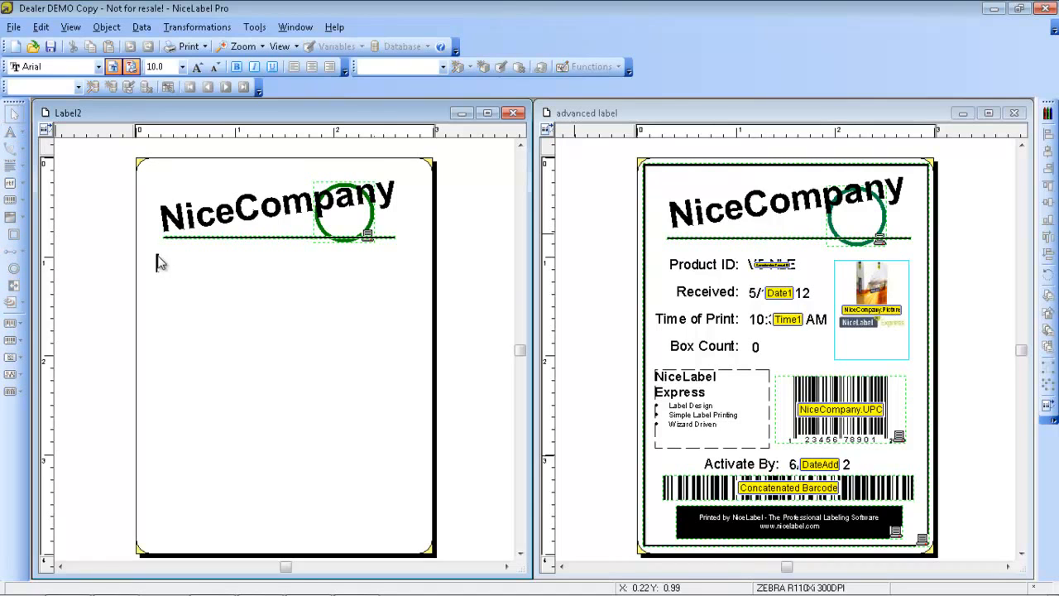
pyautogui.write('Product ID')
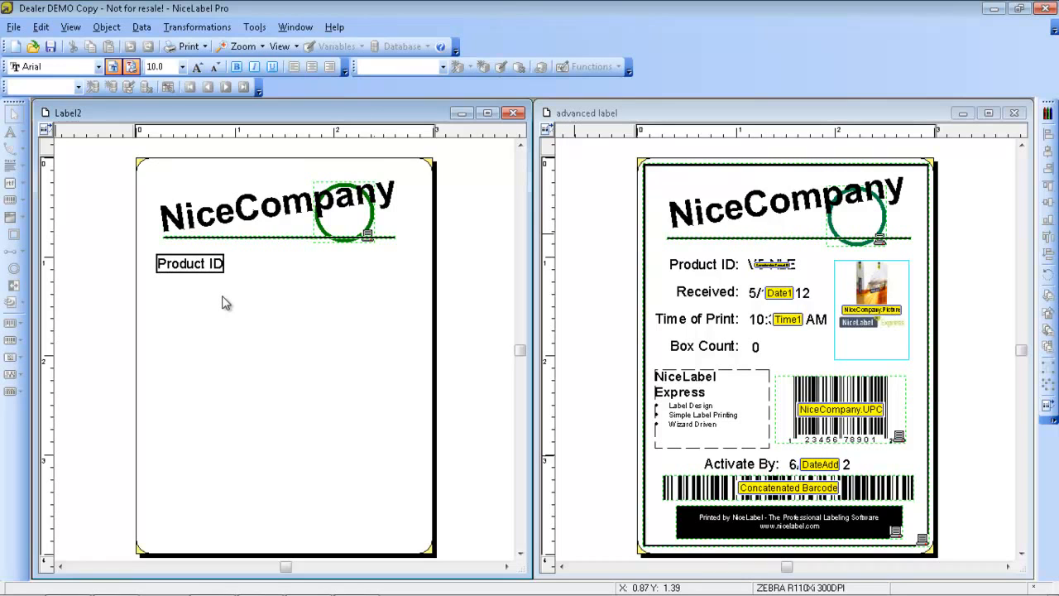
pyautogui.write(':')
pyautogui.press('Escape')
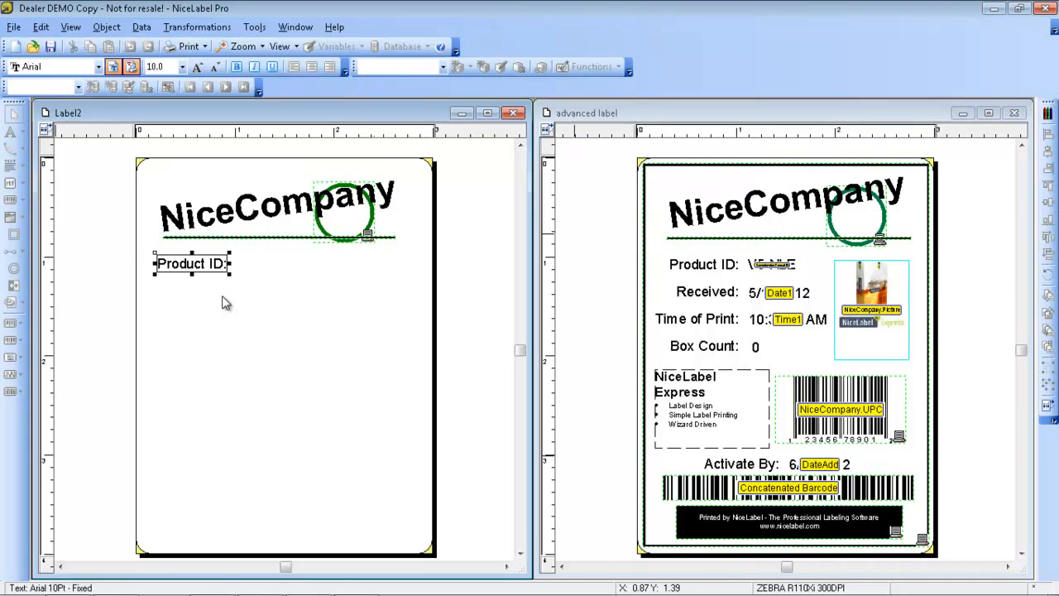
# Add a fixed text object reading "Received:" below the Product ID: text
pyautogui.click(10, 132)
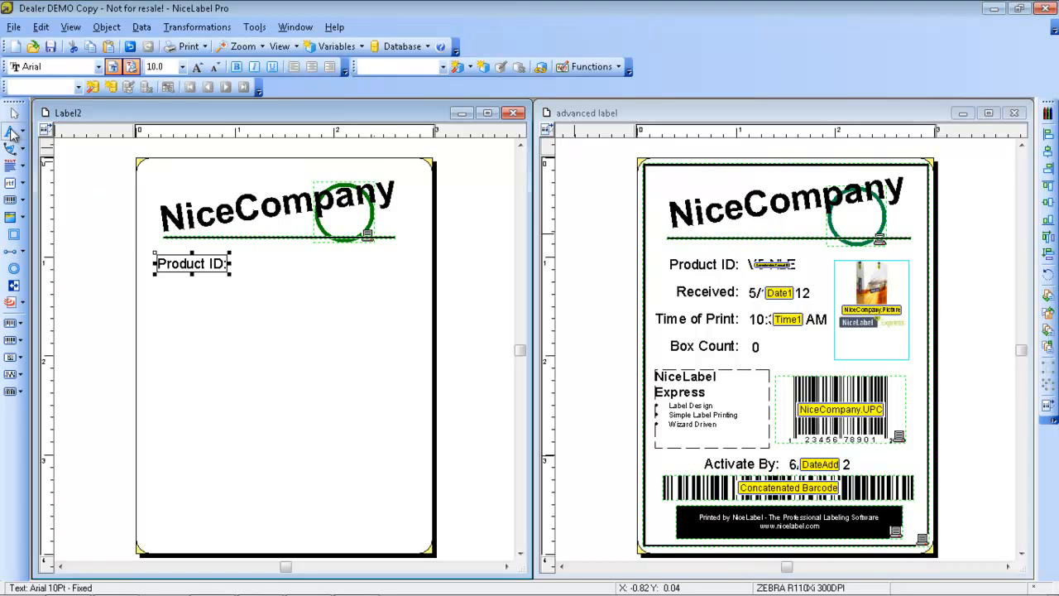
pyautogui.click(204, 307)
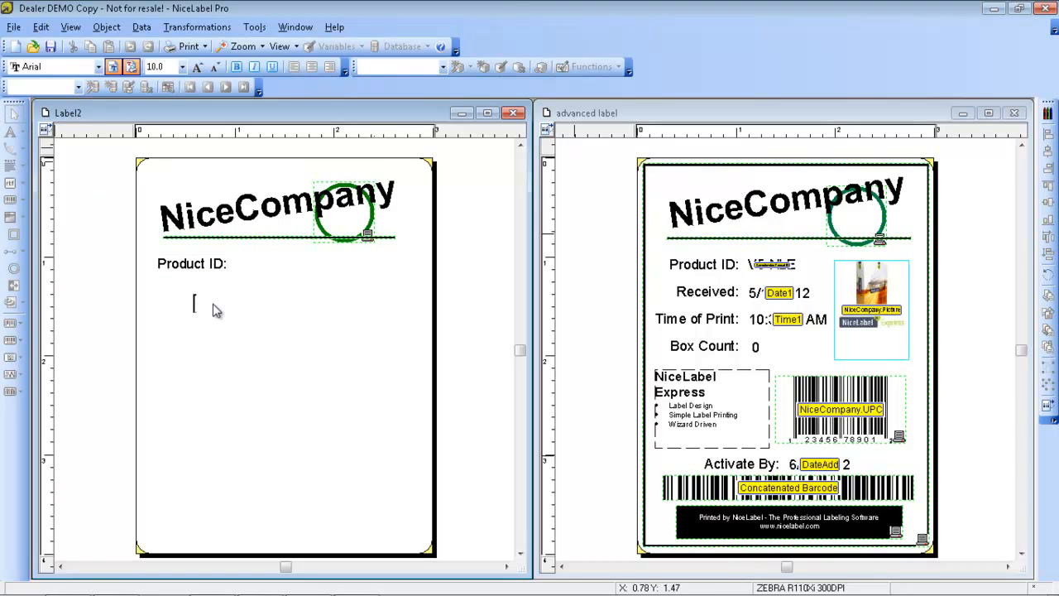
pyautogui.write('Received:')
pyautogui.click(226, 347)
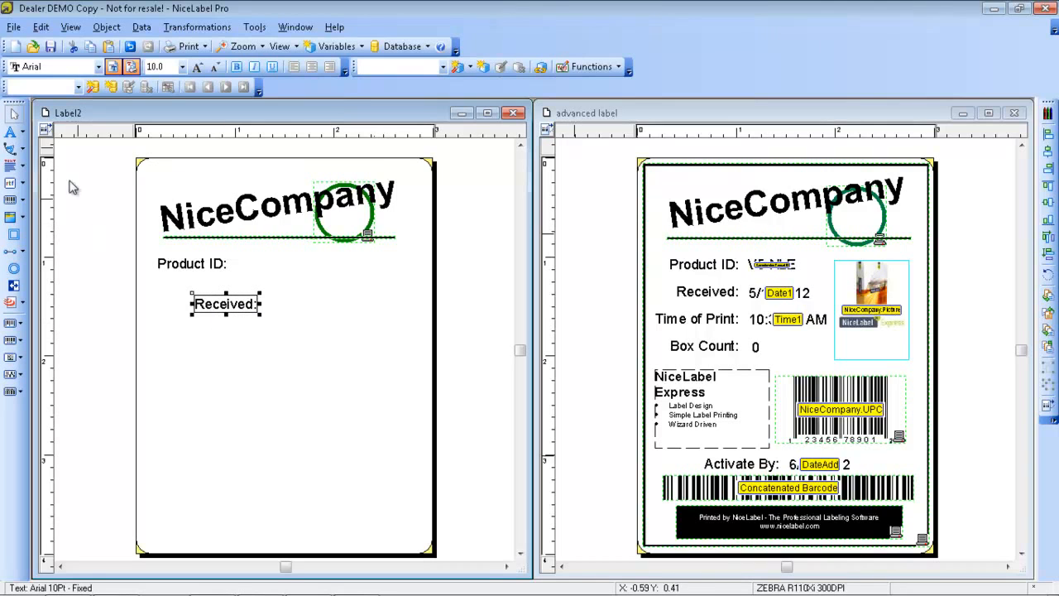
# Add a fixed text object reading "Time of Print:" below the Received: text
pyautogui.click(14, 147)
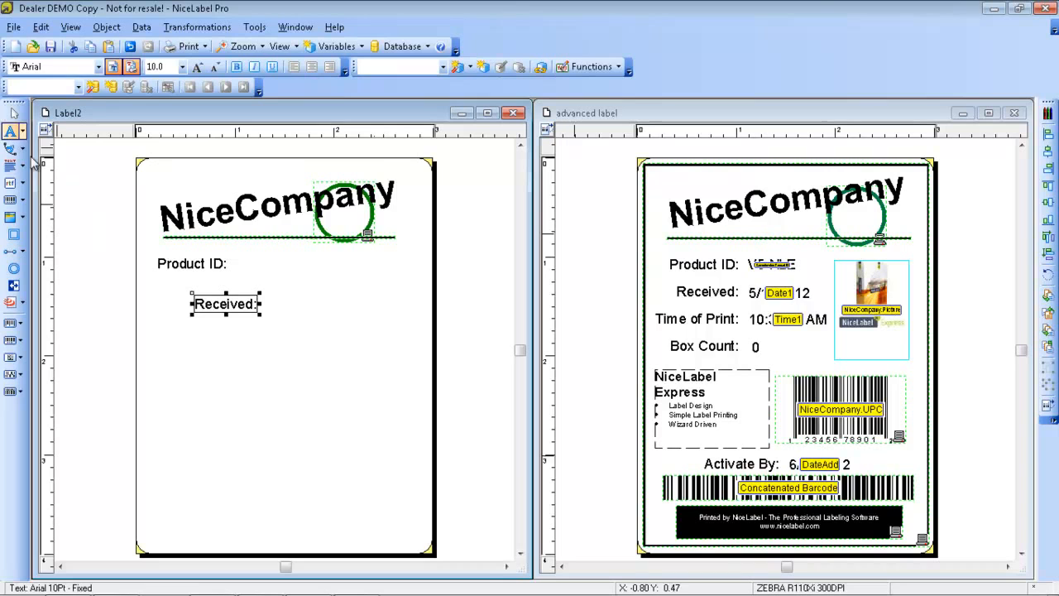
pyautogui.click(182, 338)
pyautogui.write('Time of Print')
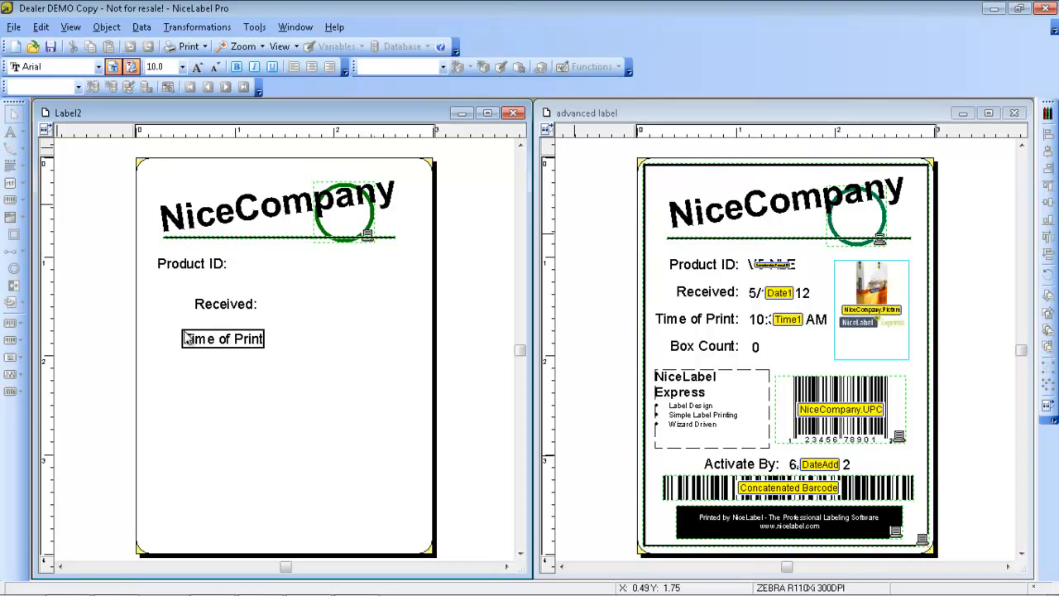
pyautogui.write(':')
pyautogui.click(200, 370)
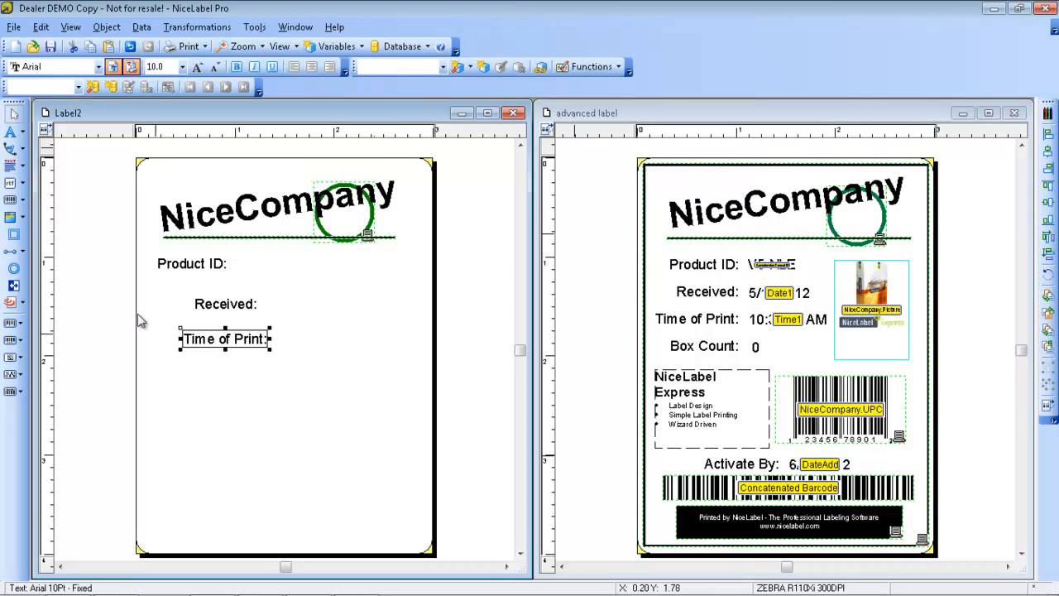
# Add a fixed text object reading "Box Count:" below the Time of Print: text
pyautogui.click(20, 153)
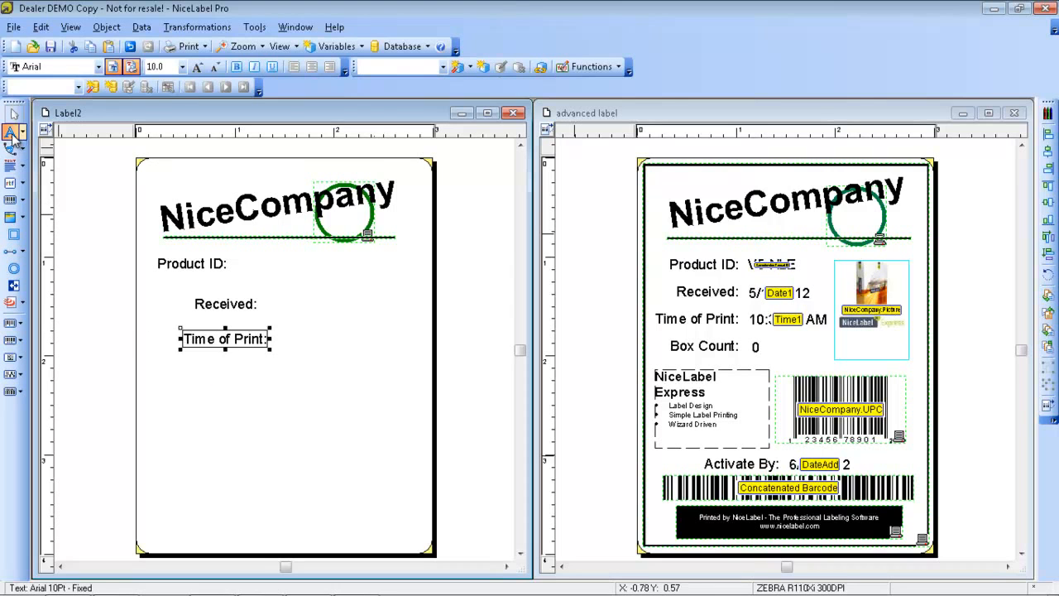
pyautogui.click(174, 374)
pyautogui.write('Box Count:')
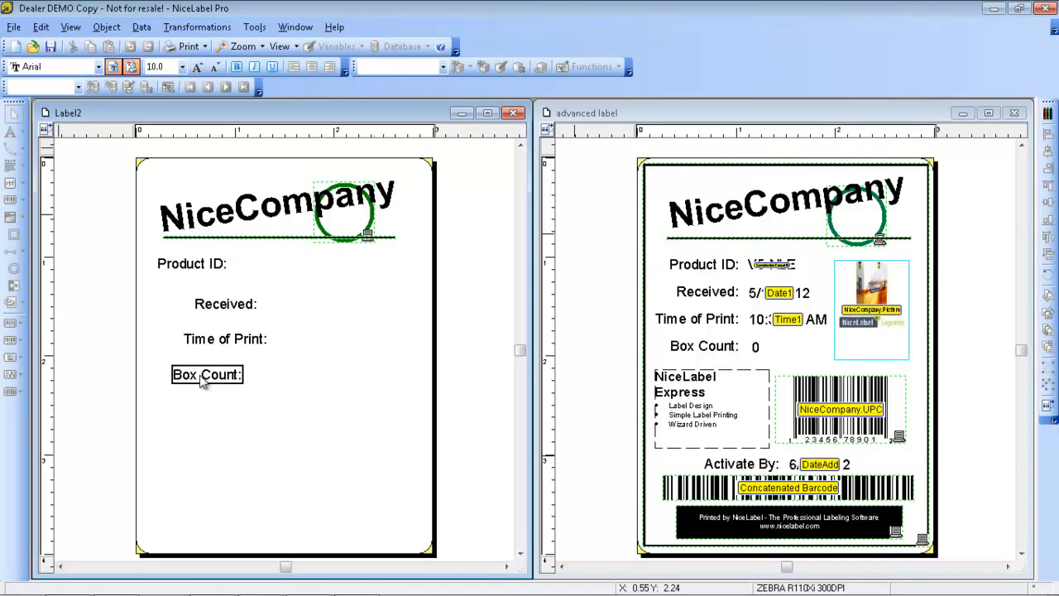
pyautogui.click(305, 397)
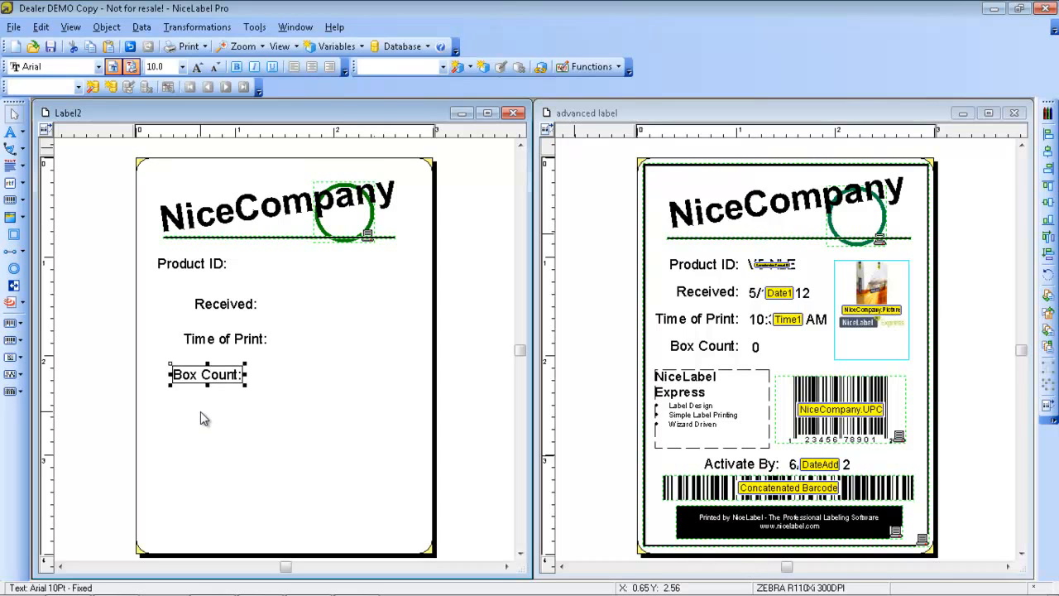
# Align the four field captions on their left edges and space them equally in the vertical direction
pyautogui.moveTo(200, 398); pyautogui.dragTo(195, 269)
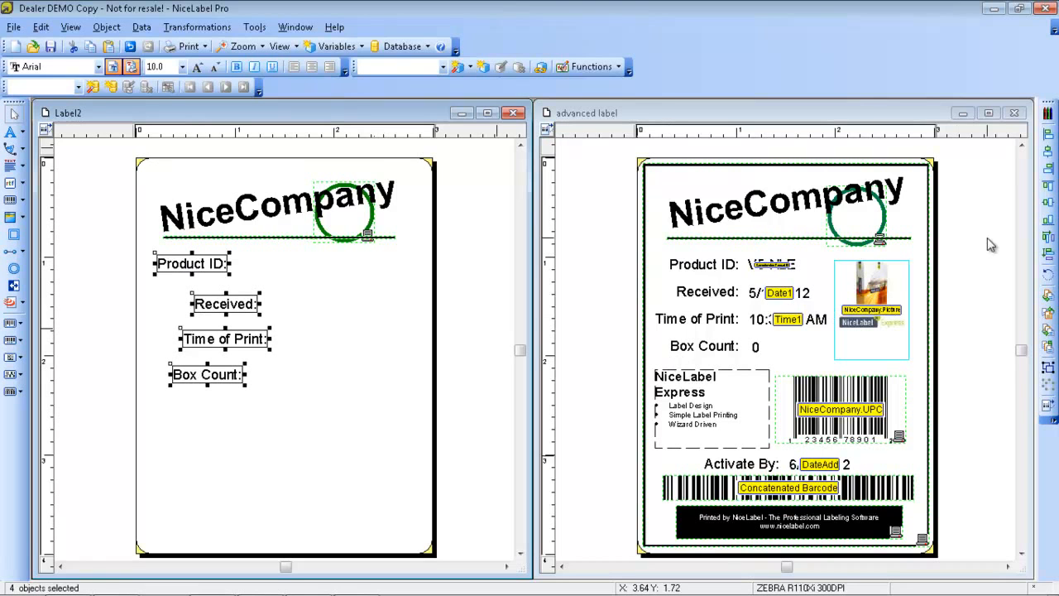
pyautogui.click(1048, 135)
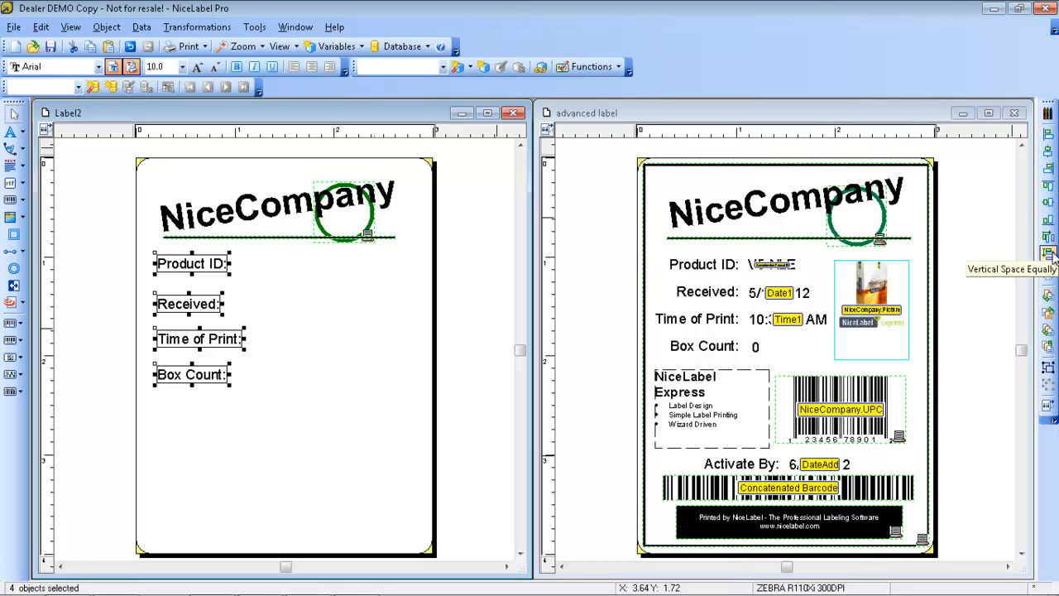
pyautogui.click(1048, 255)
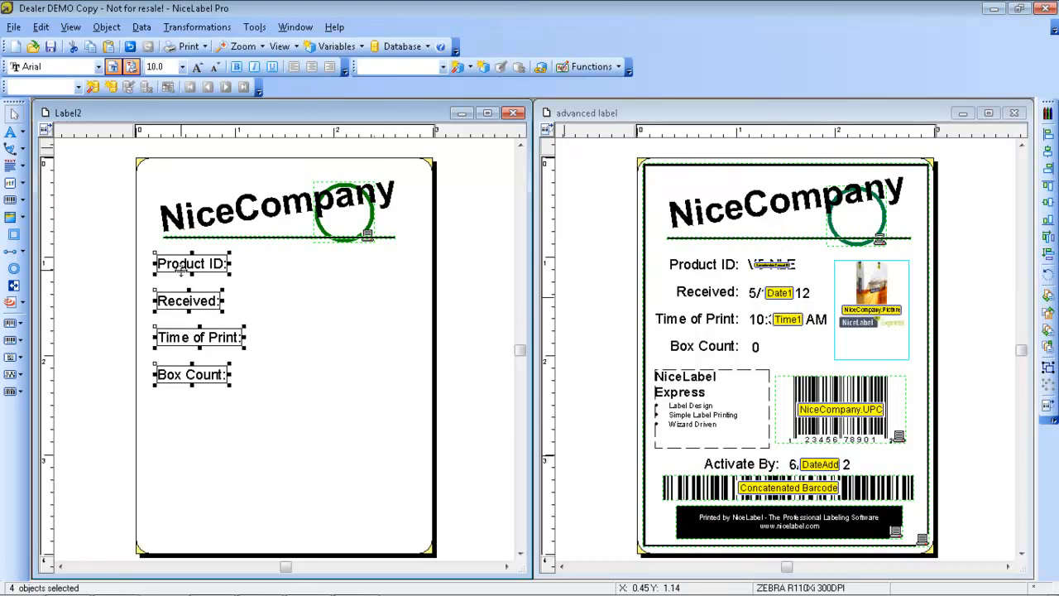
# Nudge the four captions slightly up and left, and move the title, line and circle together slightly up
pyautogui.moveTo(183, 266); pyautogui.dragTo(175, 263)
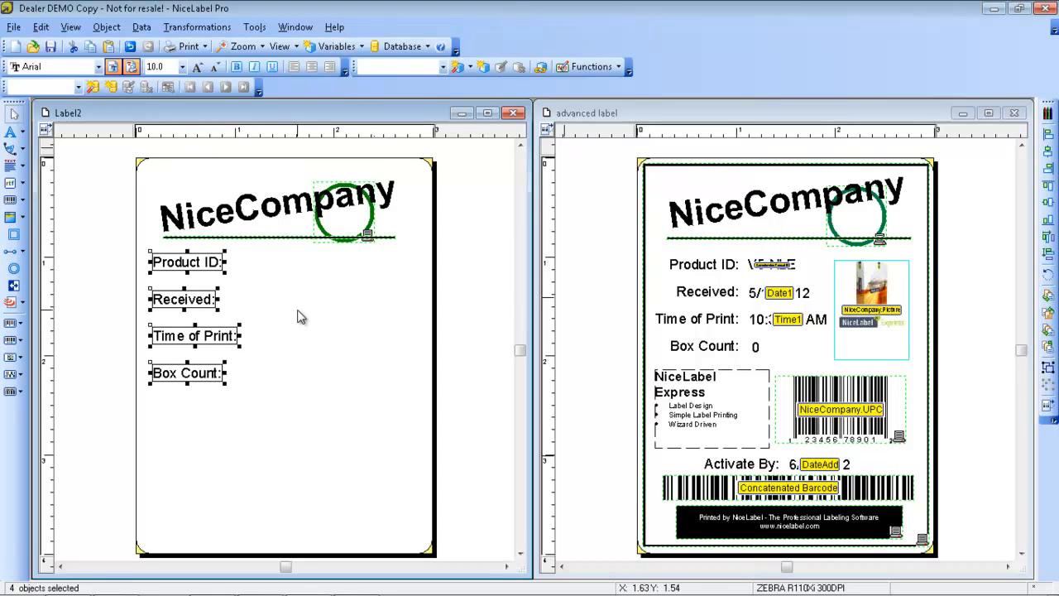
pyautogui.click(400, 264)
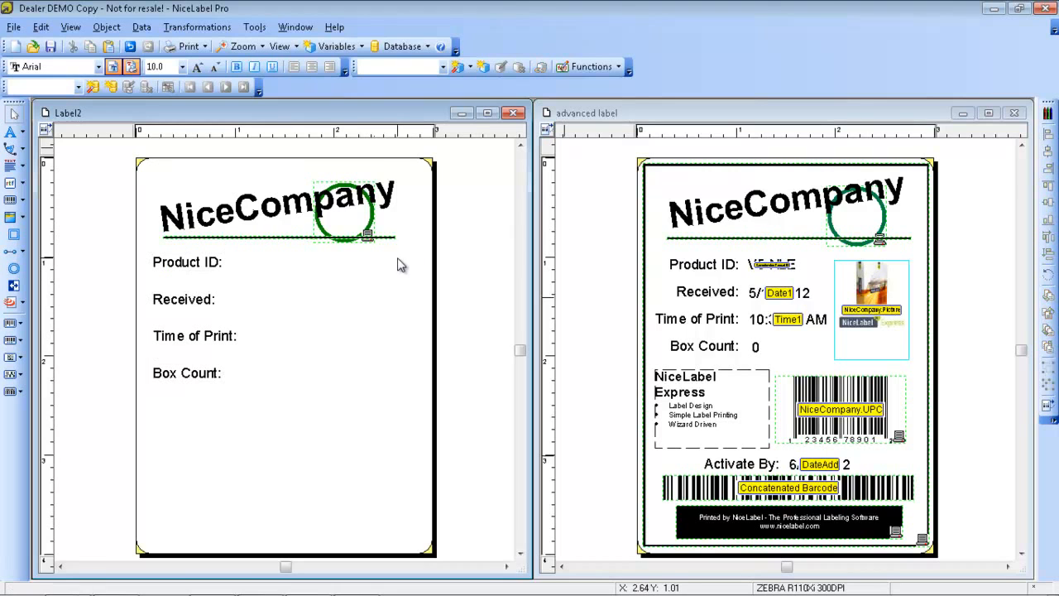
pyautogui.moveTo(412, 246); pyautogui.dragTo(266, 206)
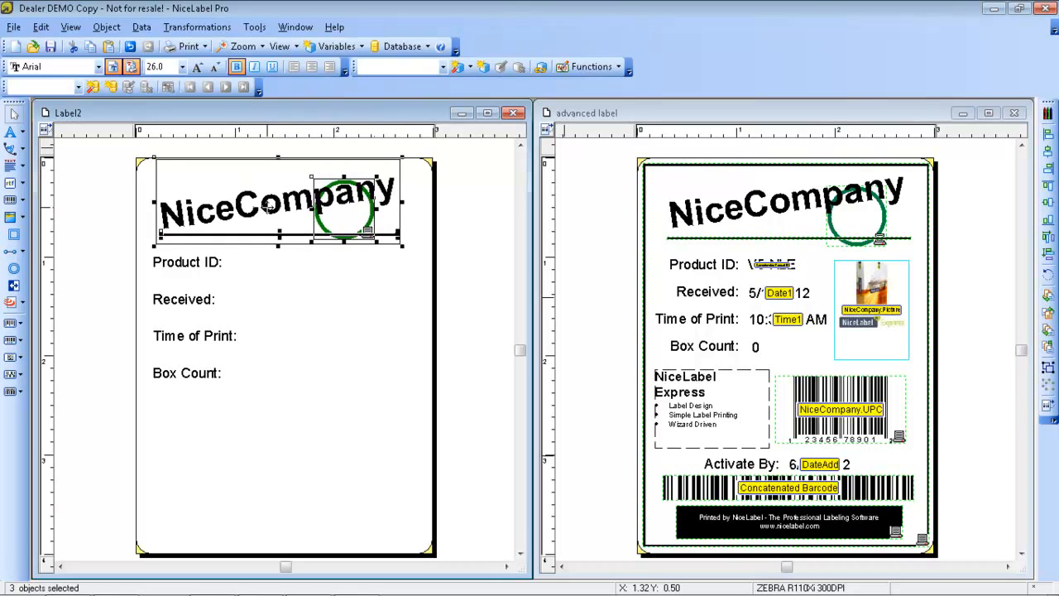
pyautogui.click(306, 287)
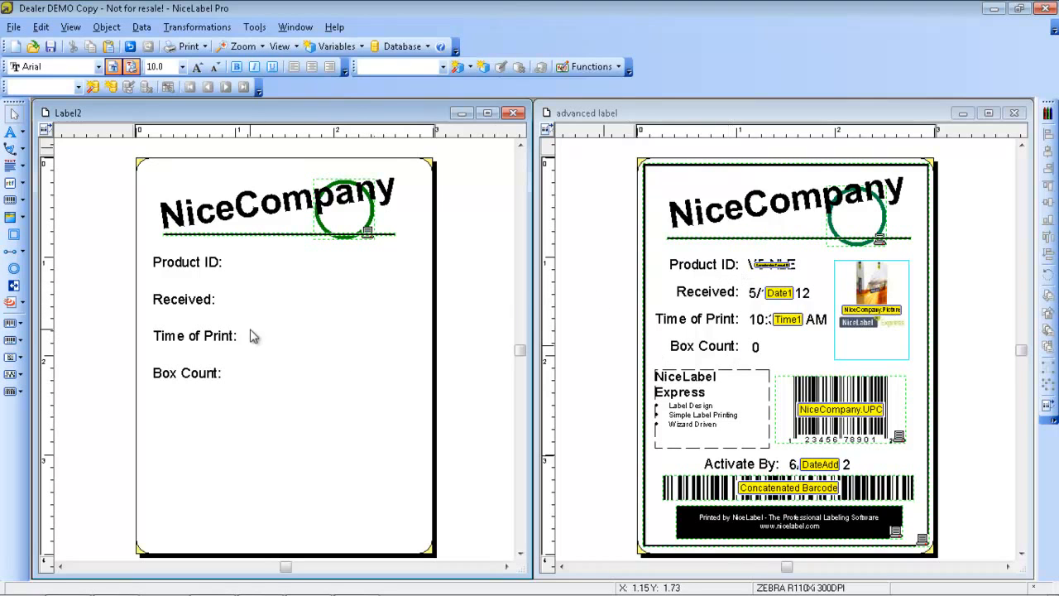
# Align the four field captions on their right edges and shift them slightly left under the line
pyautogui.moveTo(197, 423); pyautogui.dragTo(213, 273)
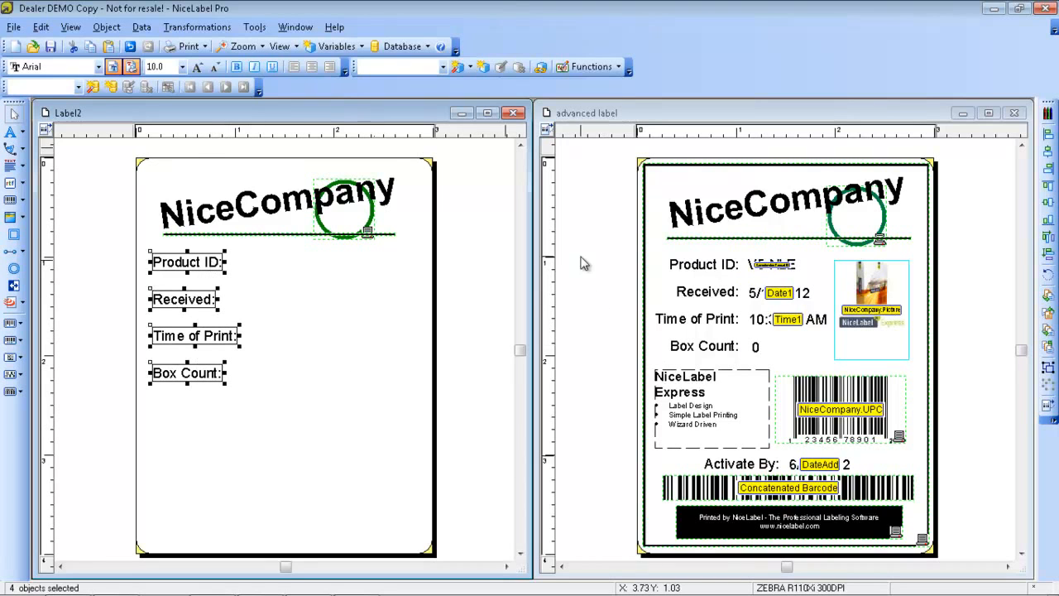
pyautogui.click(1048, 168)
pyautogui.moveTo(234, 261); pyautogui.dragTo(225, 262)
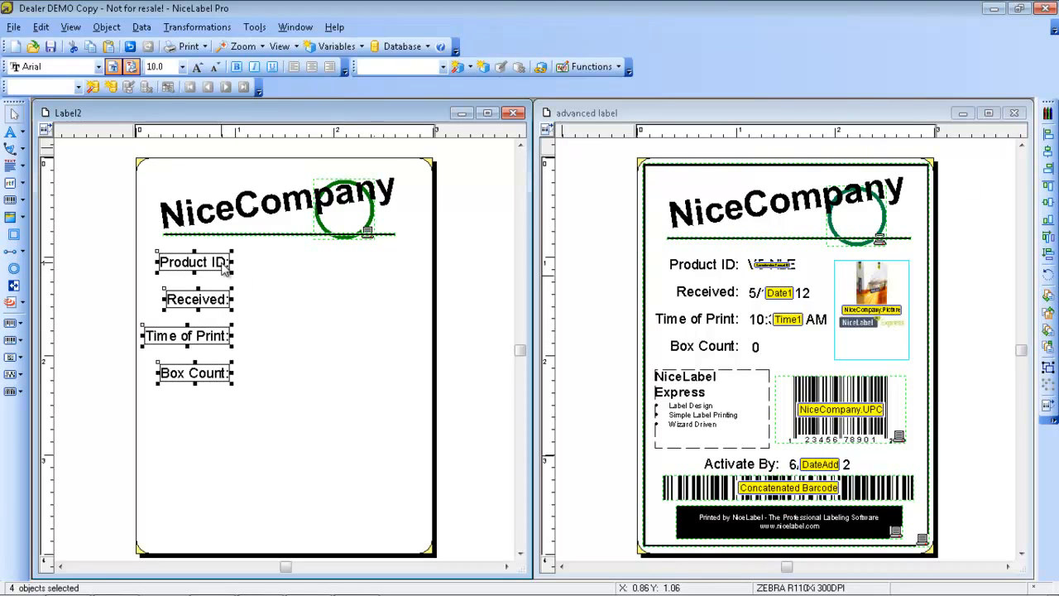
pyautogui.click(322, 366)
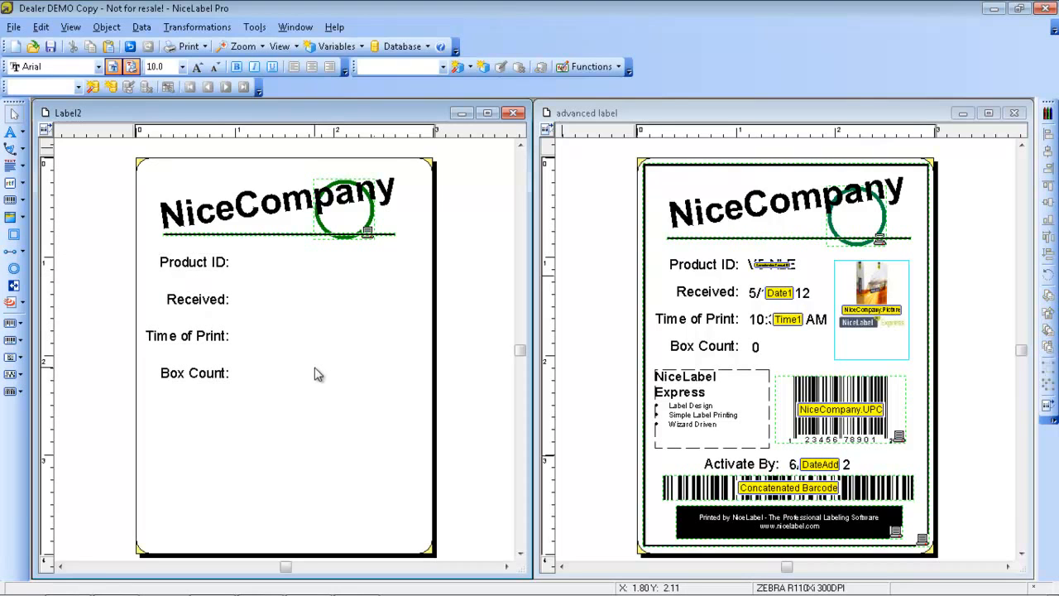
# In the advanced label, move the black inverse box up off the footer and copy the "Printed by NiceLabel" text
pyautogui.click(799, 520)
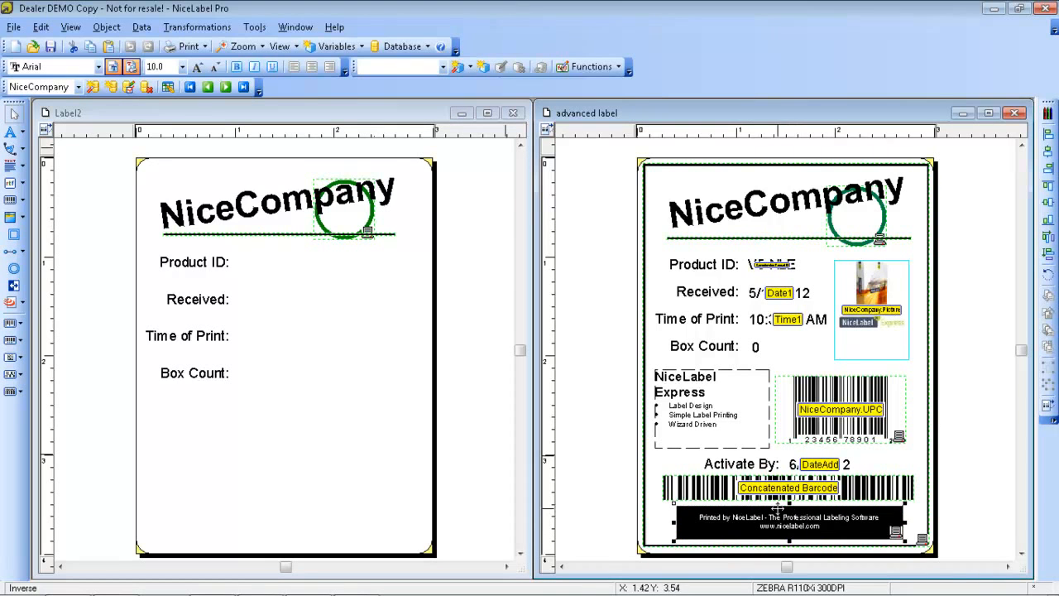
pyautogui.moveTo(790, 521)
pyautogui.mouseDown()
pyautogui.moveTo(790, 494)
pyautogui.moveTo(790, 520)
pyautogui.mouseUp()
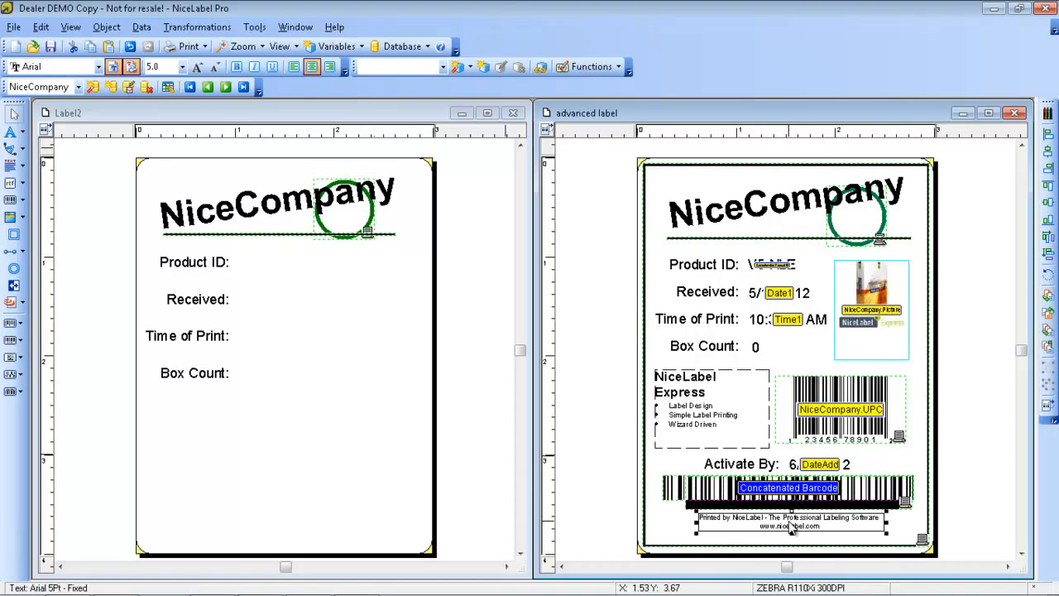
pyautogui.rightClick(790, 526)
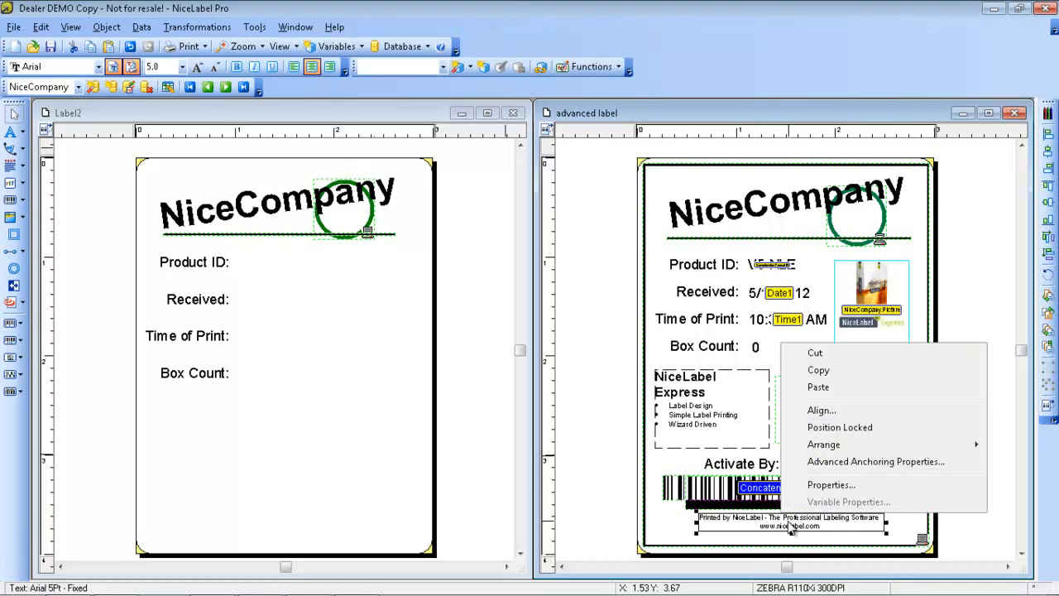
pyautogui.click(844, 377)
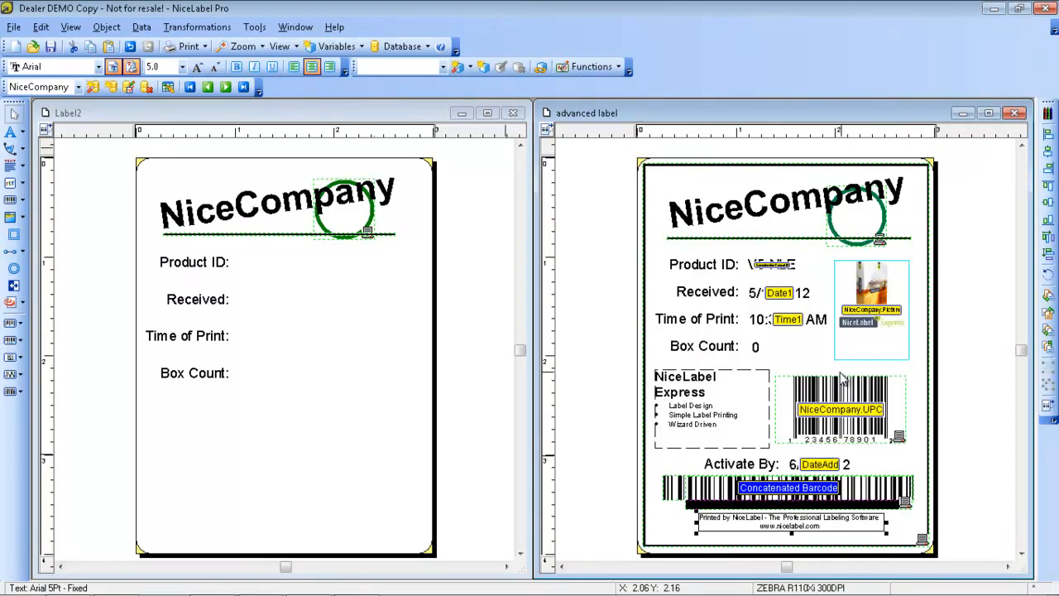
# Paste the copied footer text into Label2 and place it centered near the label's bottom edge
pyautogui.click(331, 126)
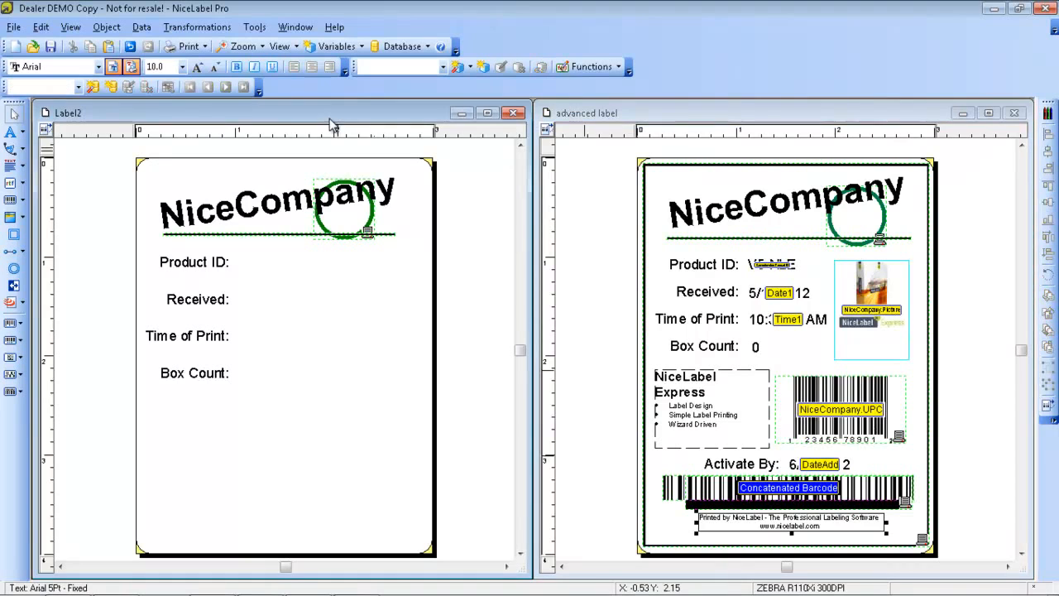
pyautogui.rightClick(259, 443)
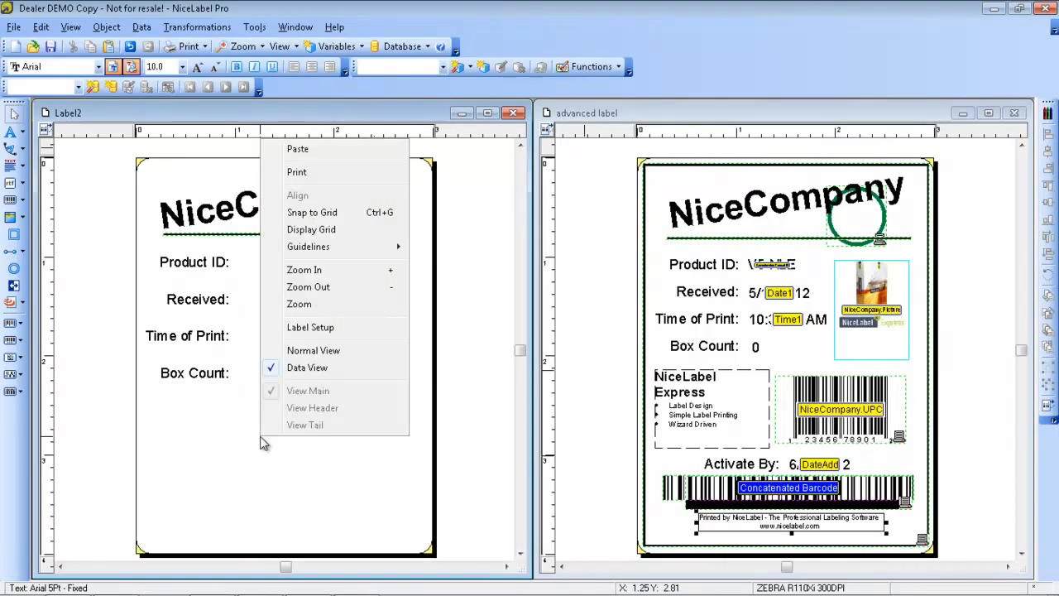
pyautogui.click(296, 151)
pyautogui.moveTo(313, 445); pyautogui.dragTo(248, 535)
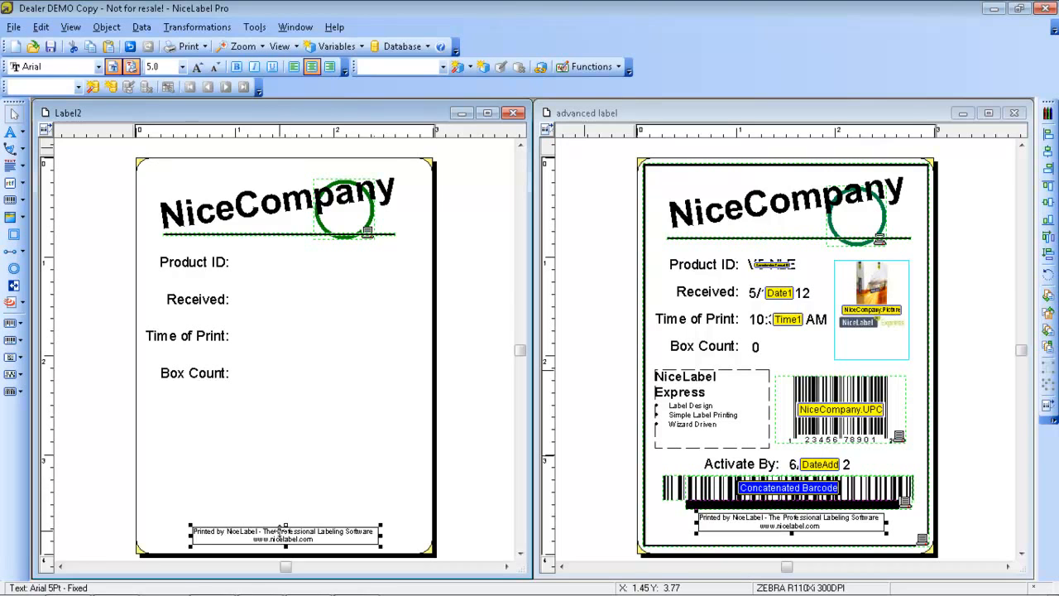
pyautogui.click(262, 492)
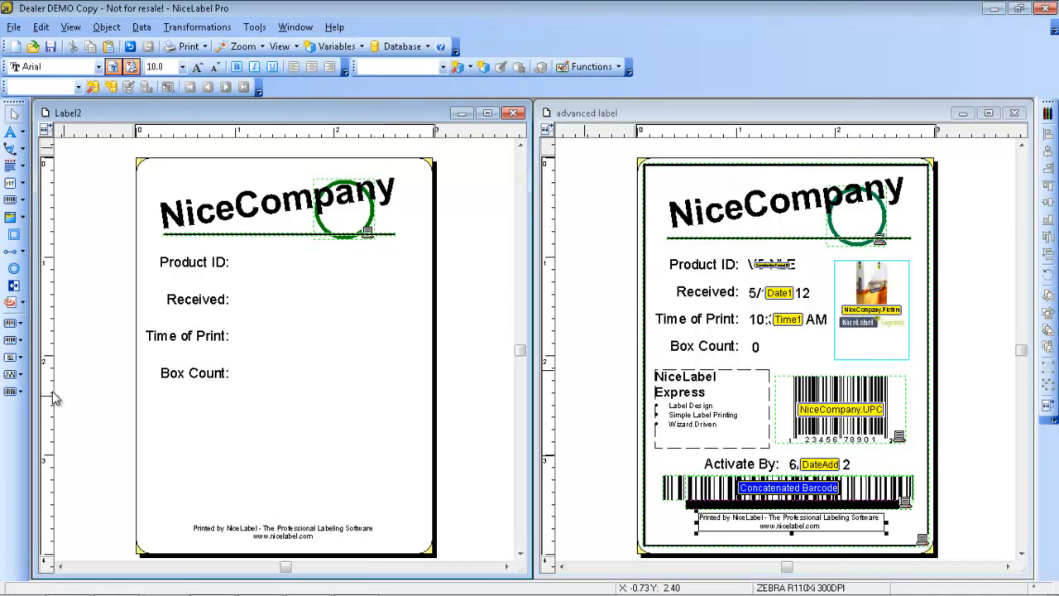
# Draw an inverse object over the footer text, about 2.01 x 0.29 inch at X 0.47, Y 3.60 inch
pyautogui.click(14, 285)
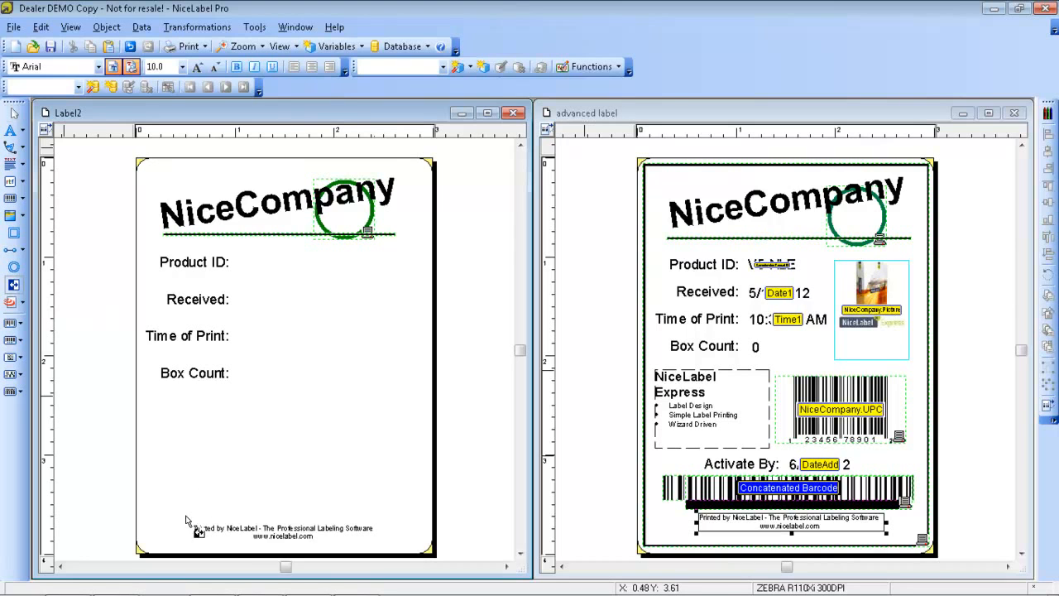
pyautogui.moveTo(179, 513); pyautogui.dragTo(386, 547)
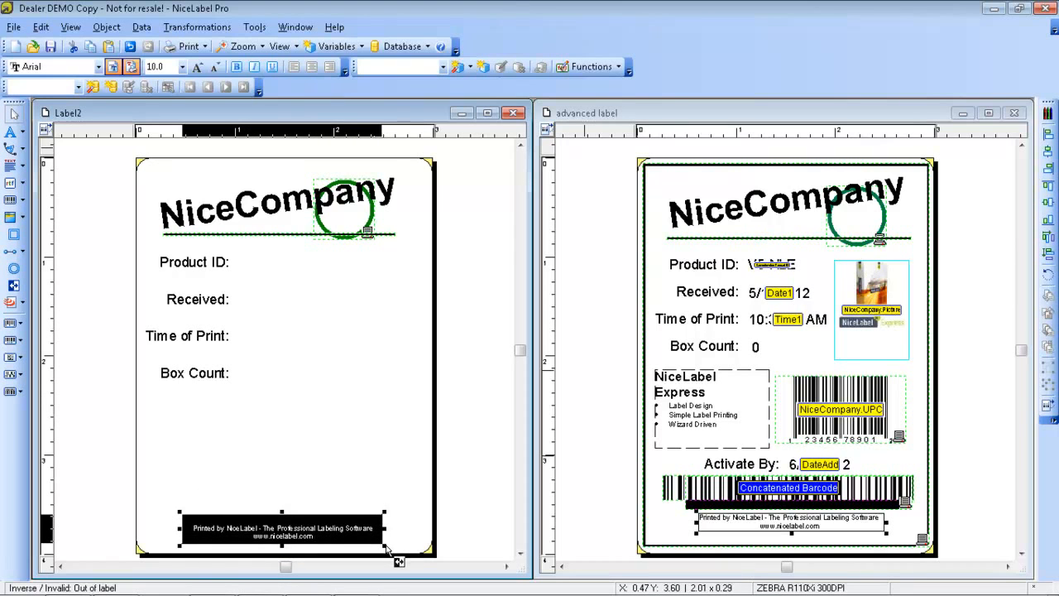
pyautogui.click(394, 475)
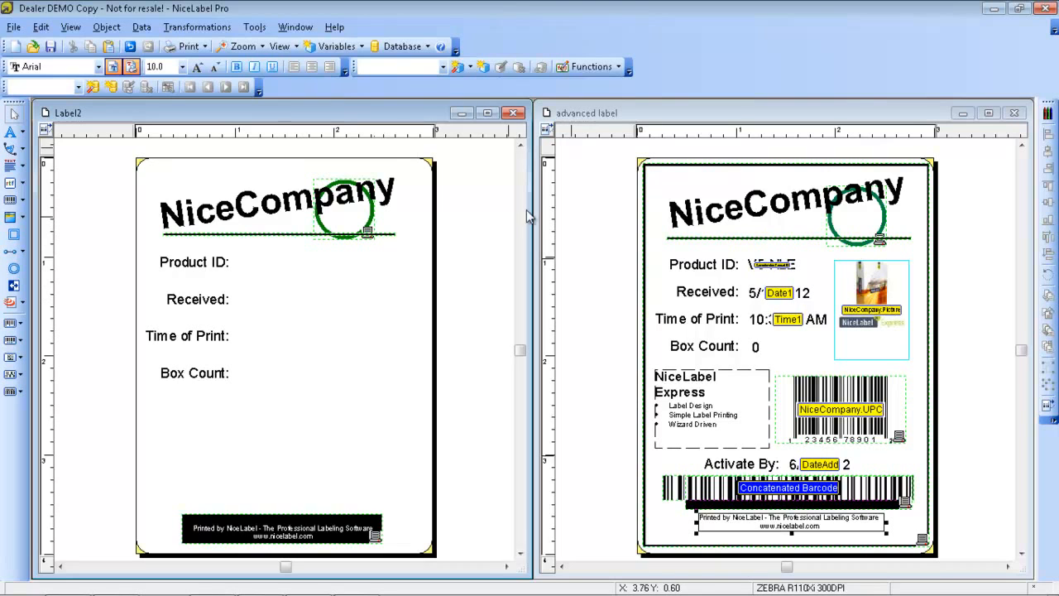
pyautogui.click(744, 123)
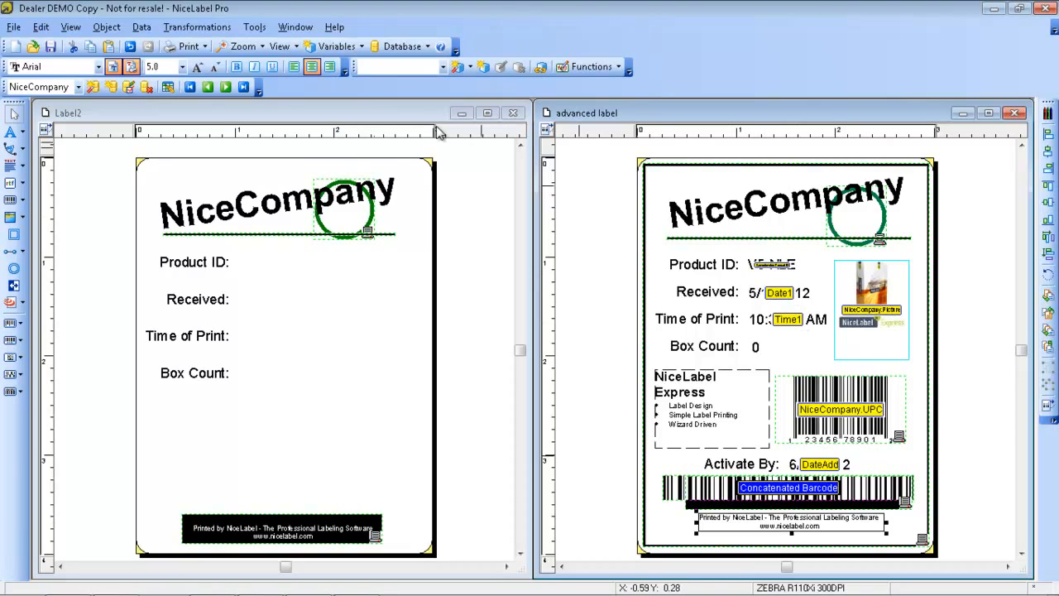
pyautogui.click(70, 26)
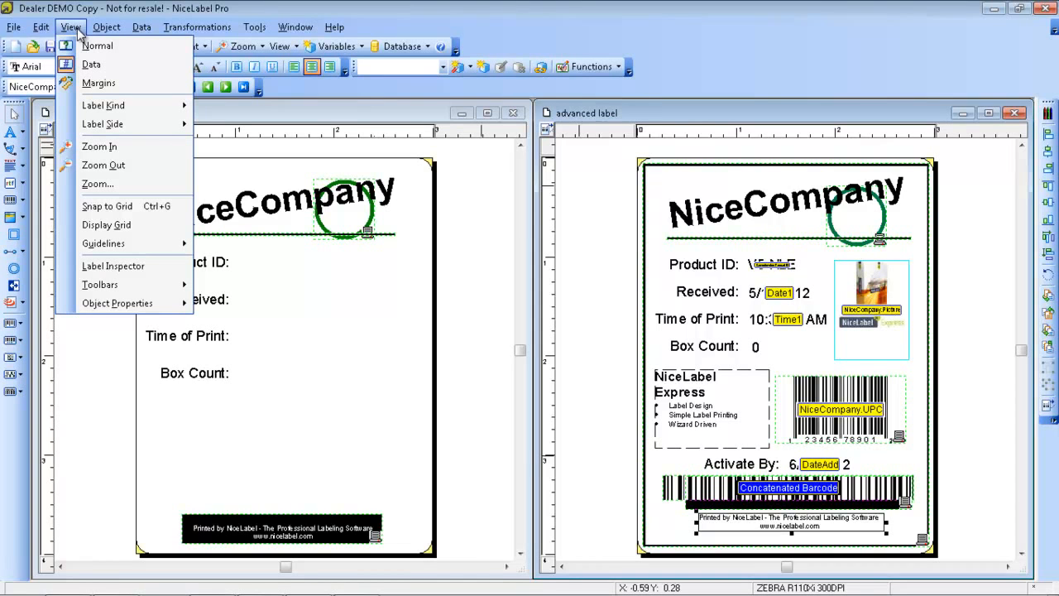
pyautogui.moveTo(47, 31)
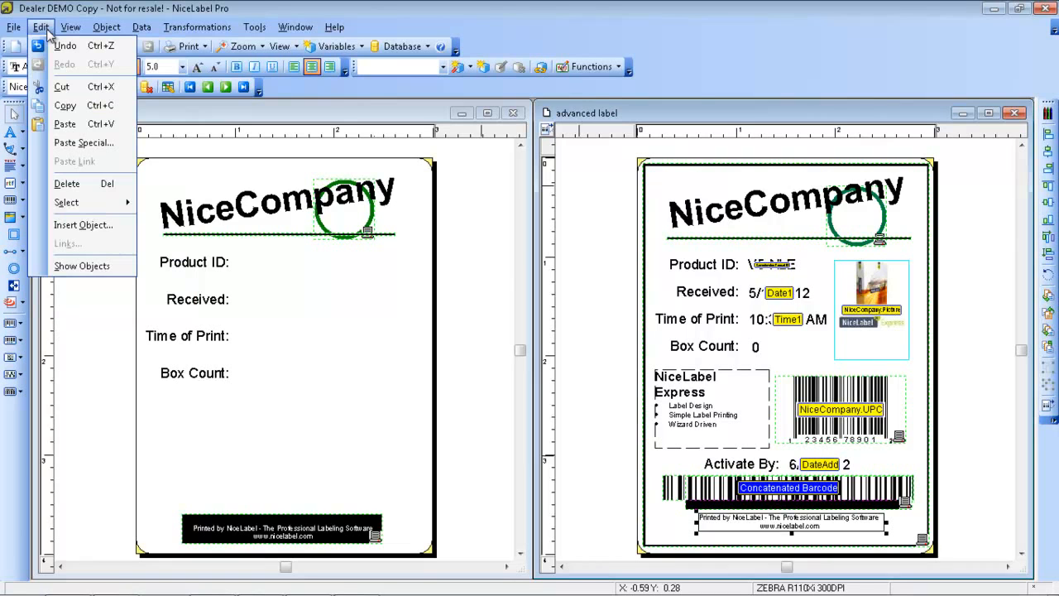
pyautogui.click(139, 7)
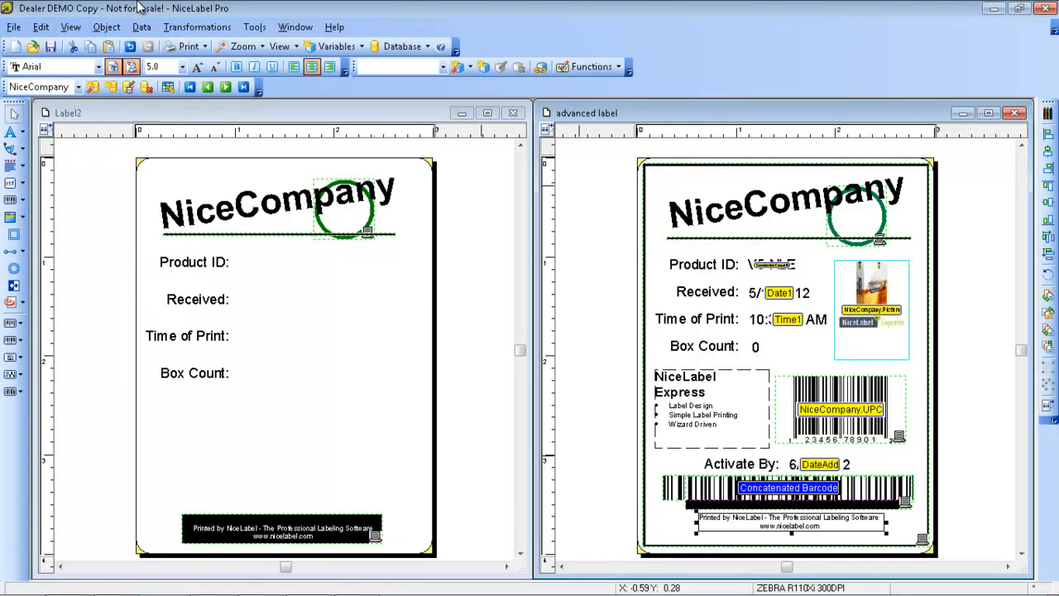
# Add a date field in M/D/YYYY format with no offset to Label2 and position it beside the "Received:" caption
pyautogui.click(293, 329)
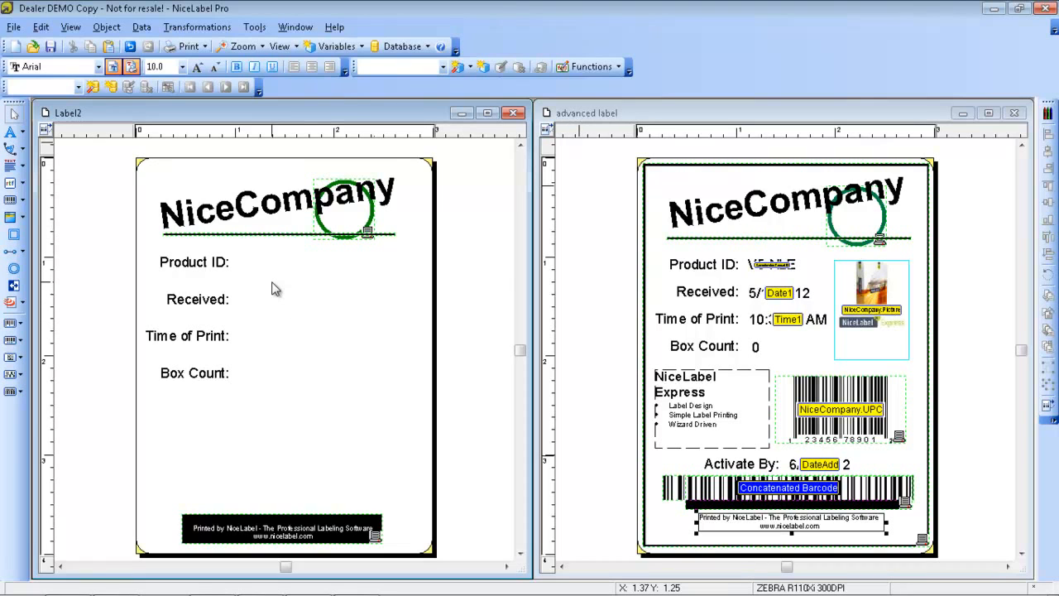
pyautogui.click(25, 134)
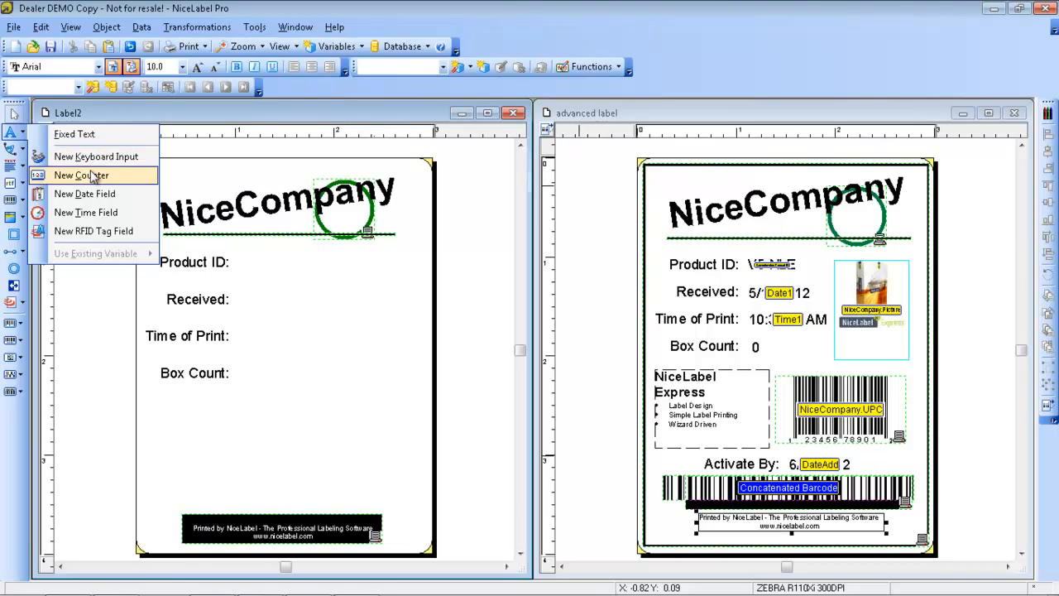
pyautogui.click(91, 197)
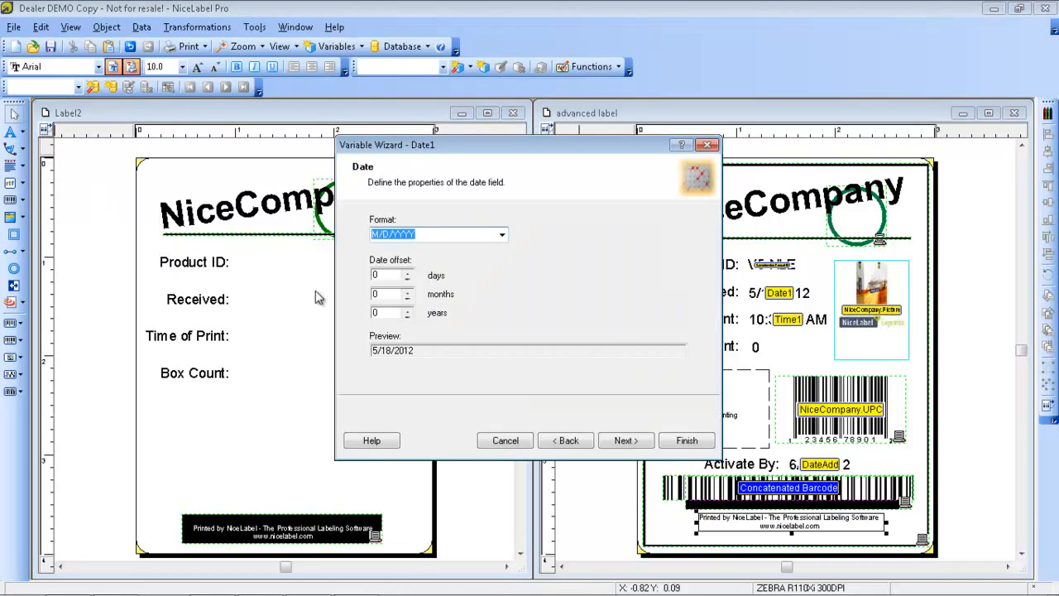
pyautogui.click(501, 236)
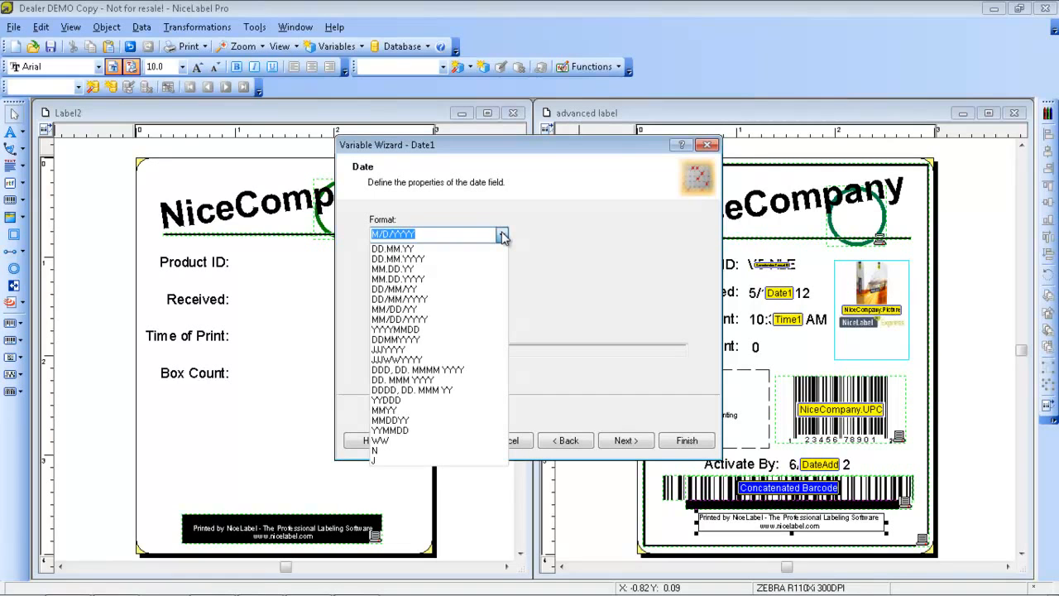
pyautogui.click(539, 217)
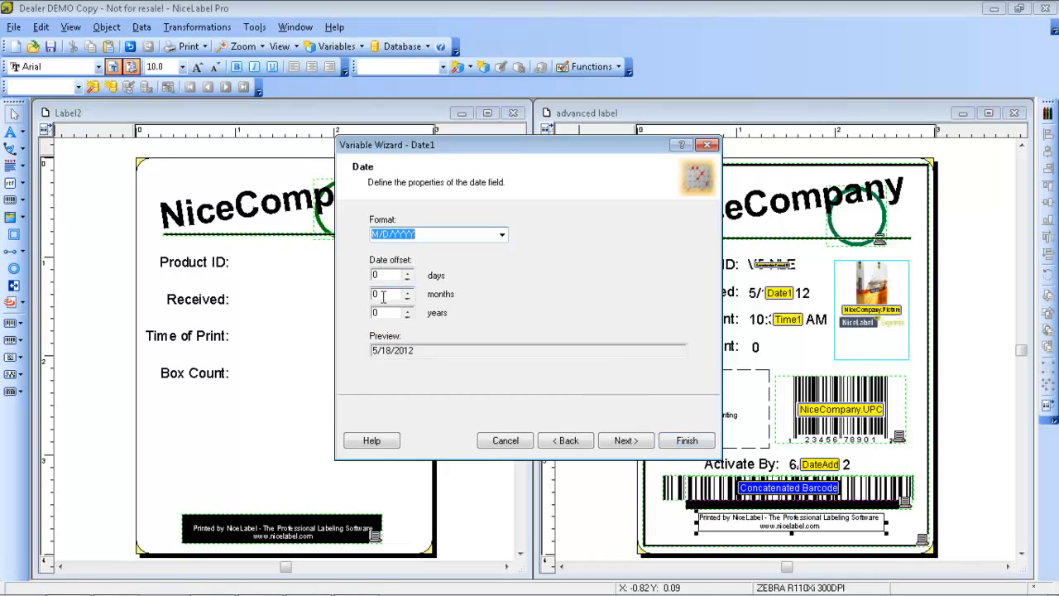
pyautogui.click(687, 441)
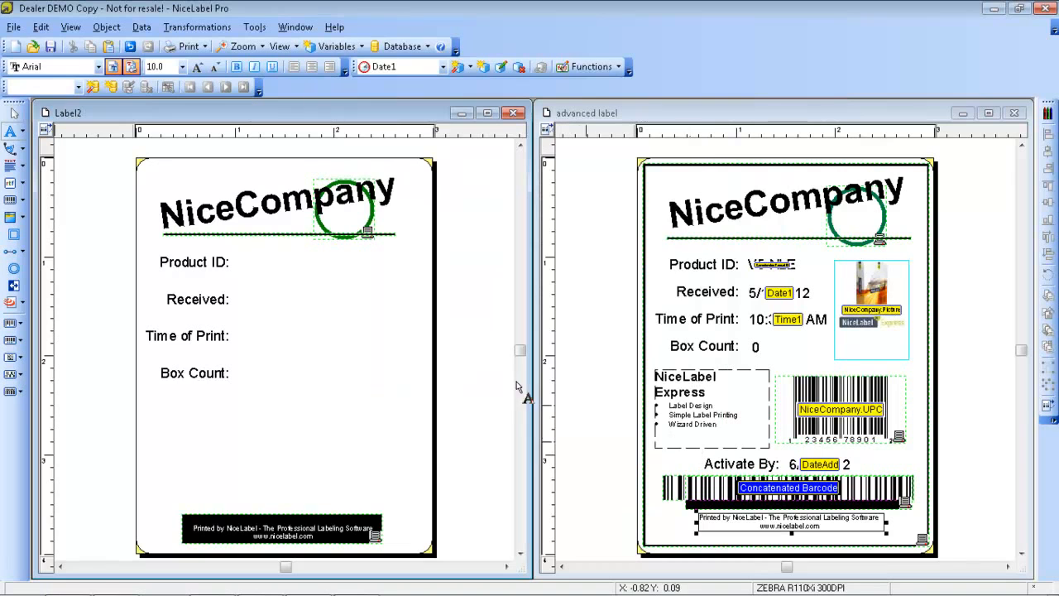
pyautogui.click(240, 301)
pyautogui.moveTo(263, 305); pyautogui.dragTo(266, 301)
pyautogui.click(261, 332)
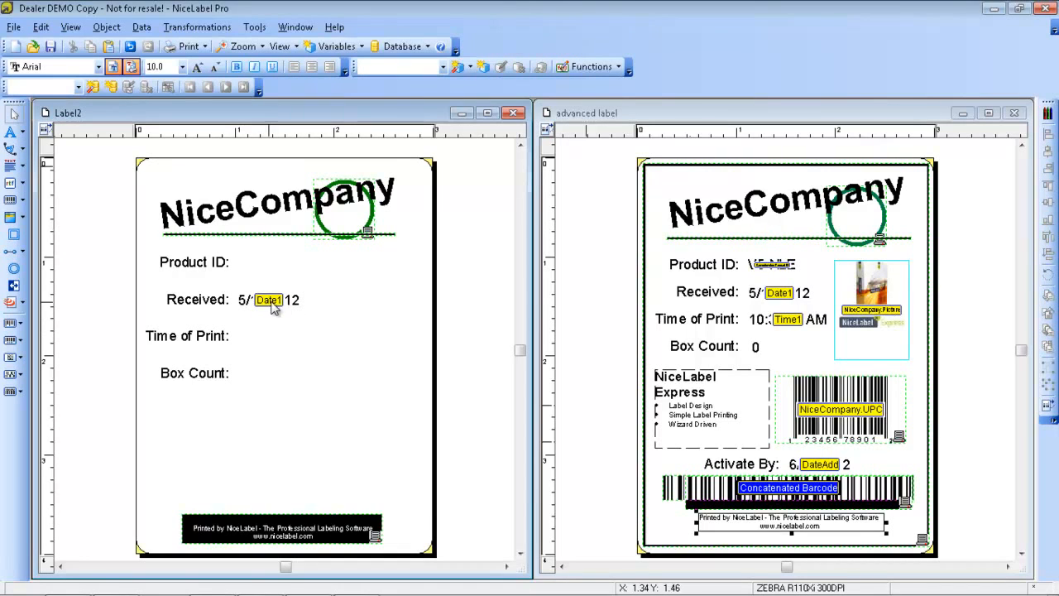
# Add a time field in h:mm:ss(AM,PM) format with no offset beside the "Time of Print:" caption
pyautogui.click(24, 134)
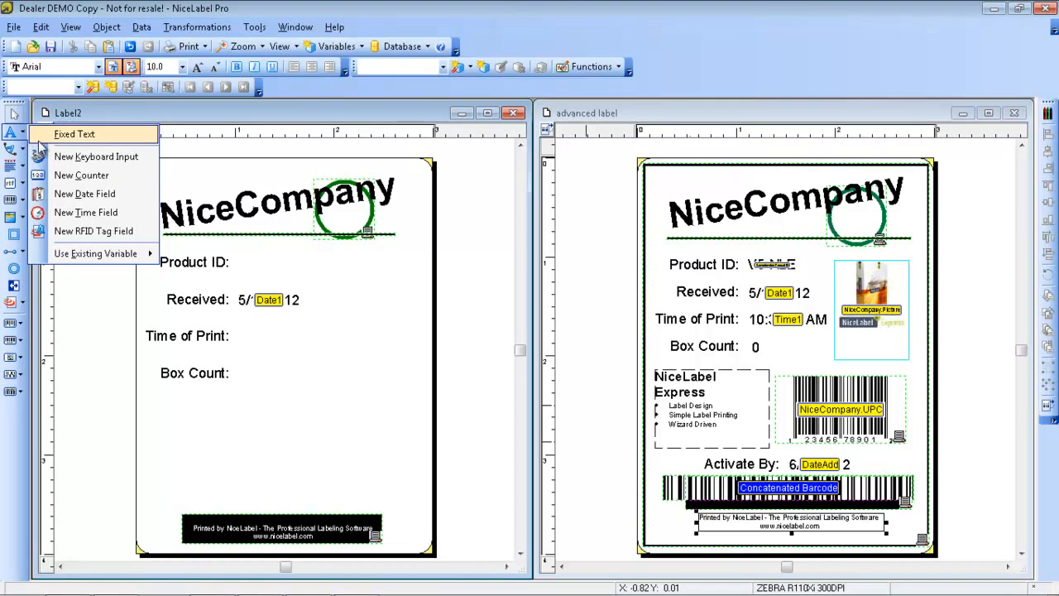
pyautogui.click(91, 213)
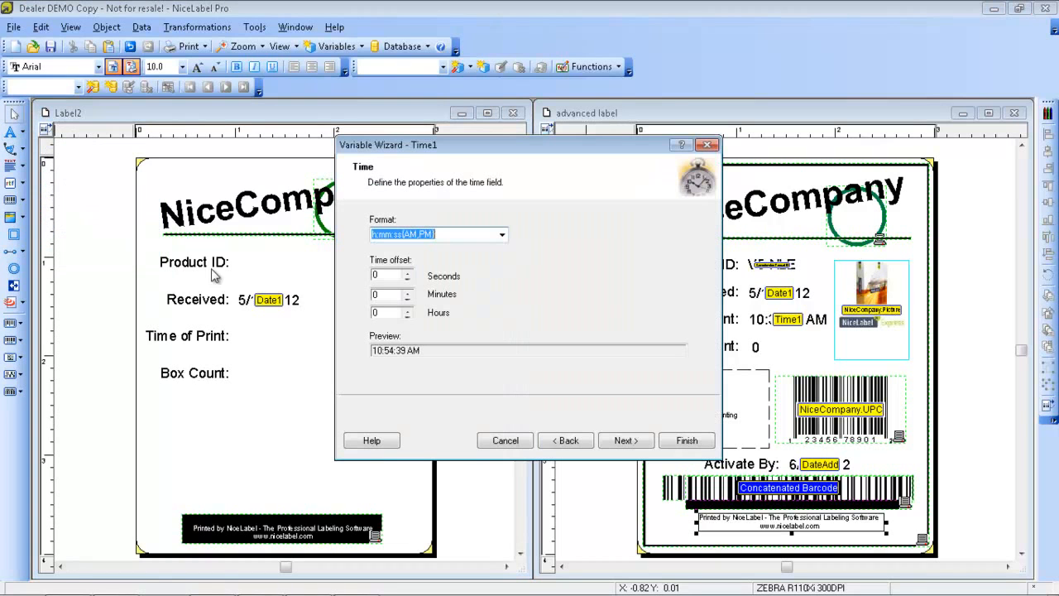
pyautogui.click(501, 234)
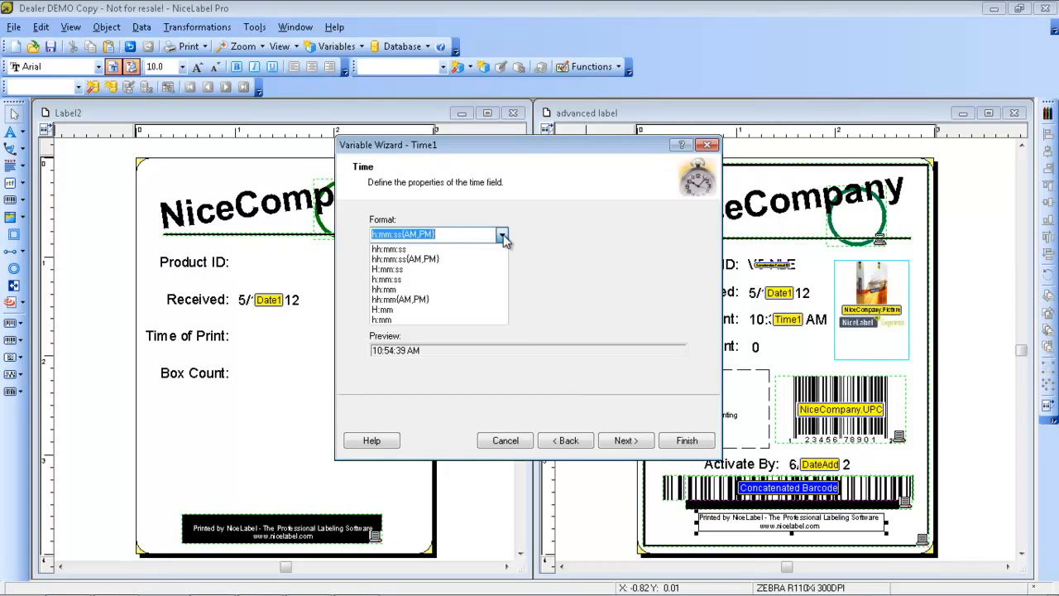
pyautogui.click(543, 246)
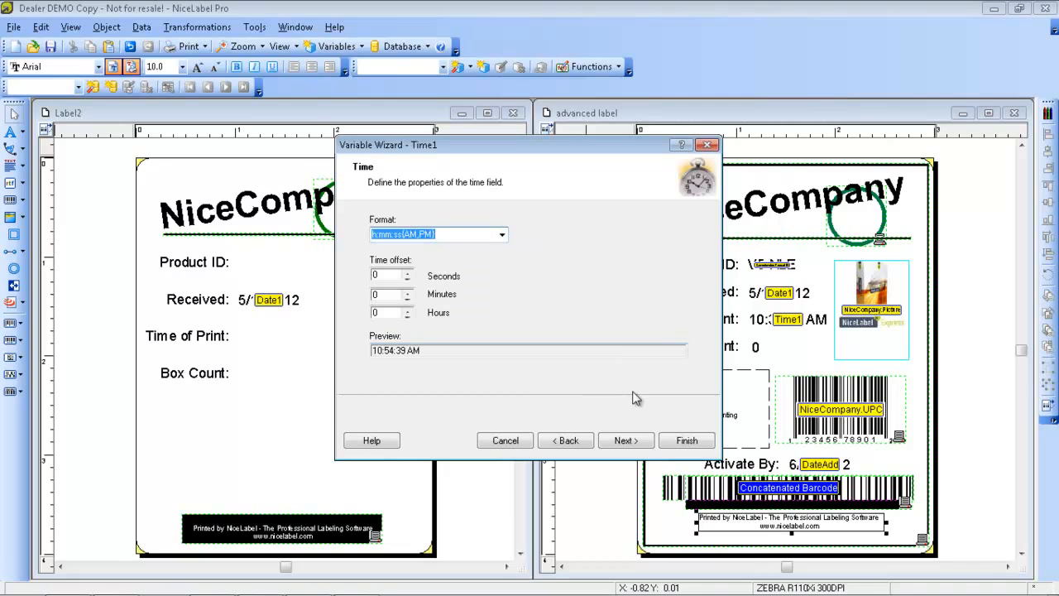
pyautogui.click(686, 440)
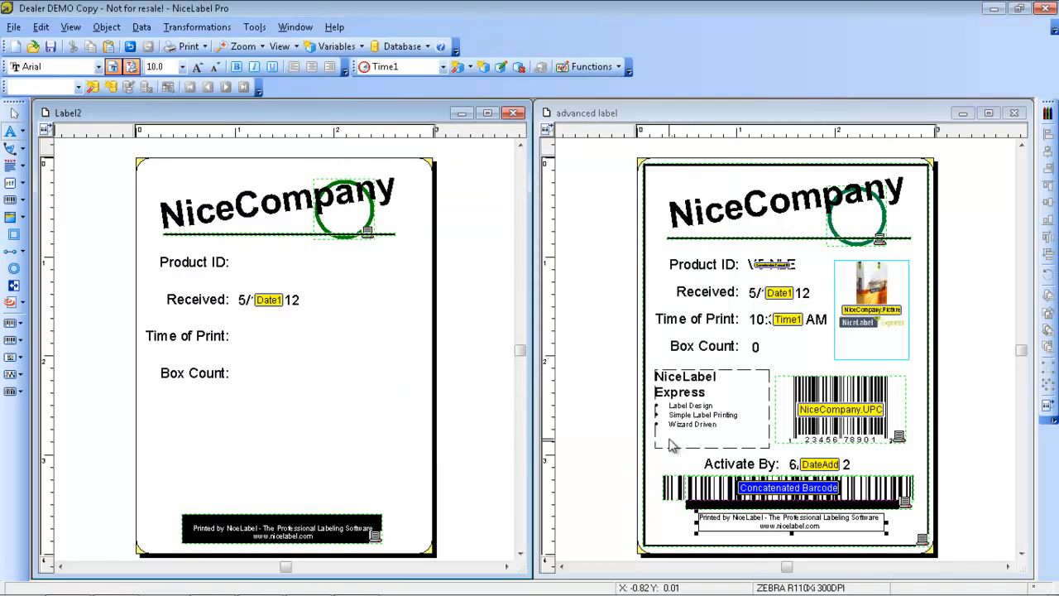
pyautogui.click(241, 339)
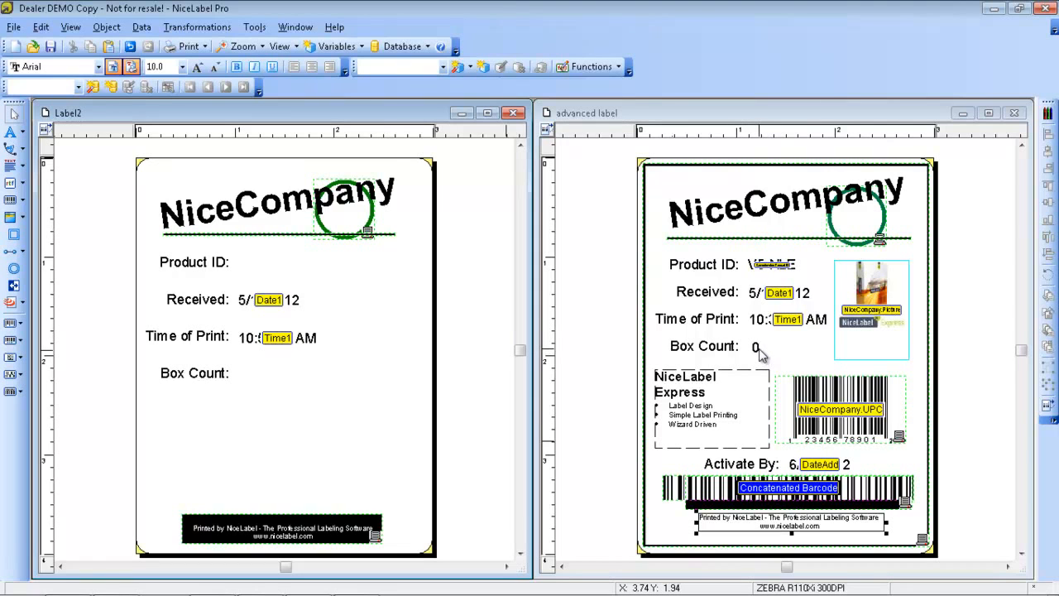
# Show the internal variables in Label2's variable list and enable TotalQuantityPrinted for use on the label
pyautogui.click(142, 29)
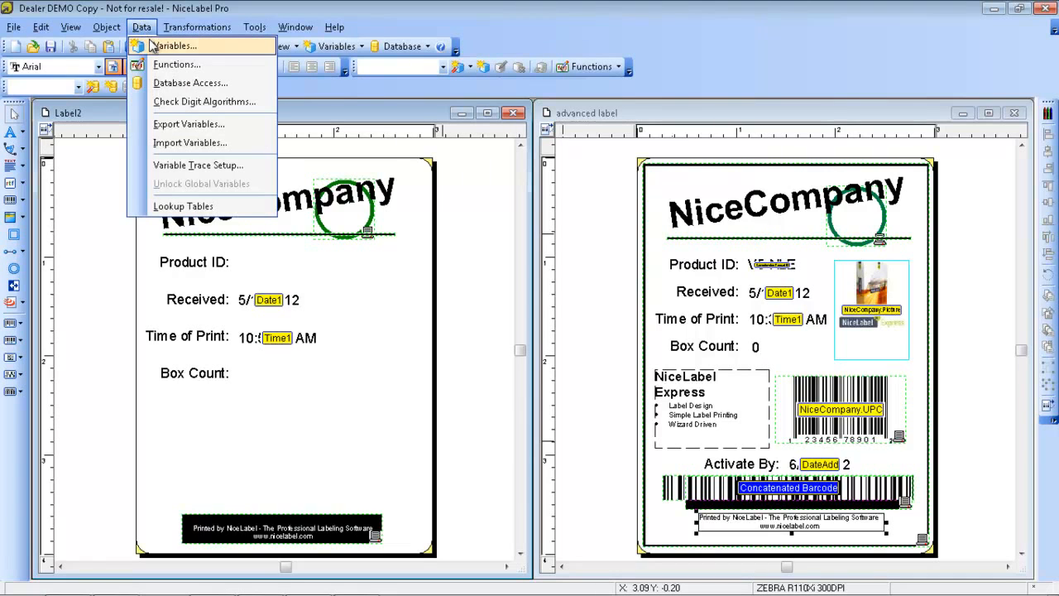
pyautogui.click(169, 46)
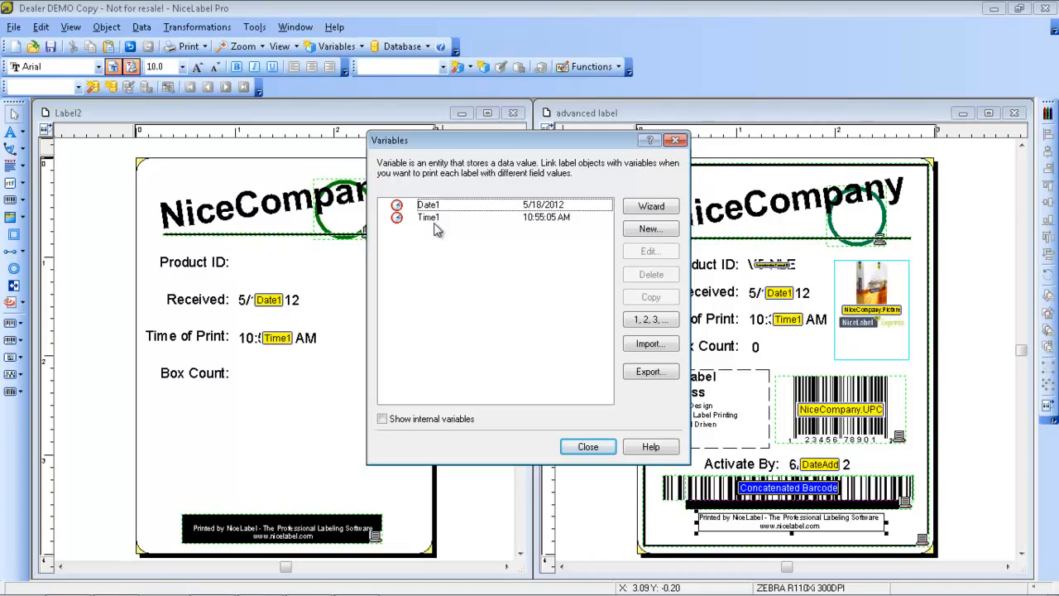
pyautogui.click(383, 419)
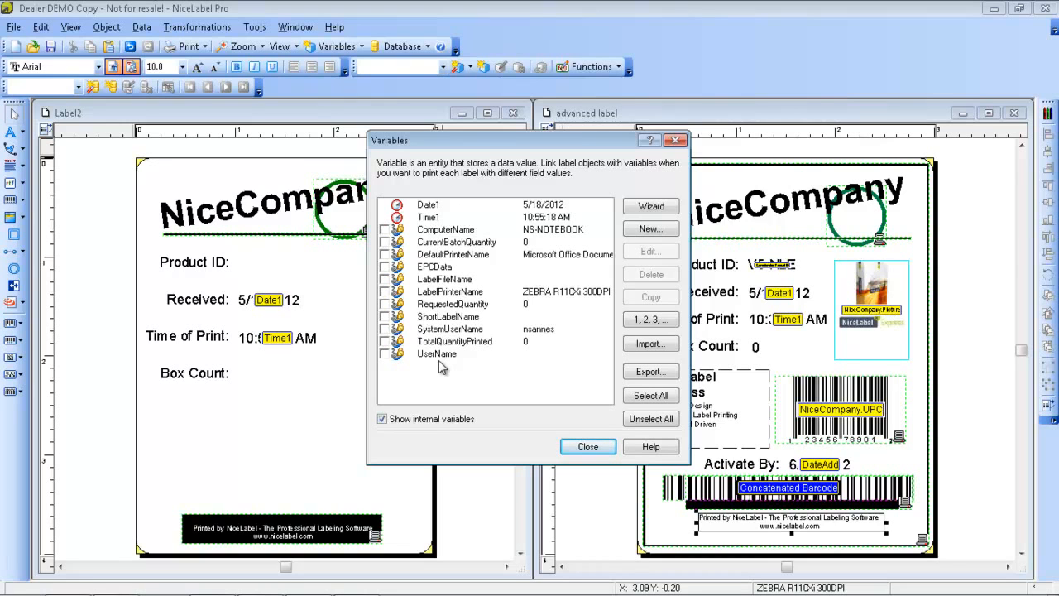
pyautogui.click(385, 342)
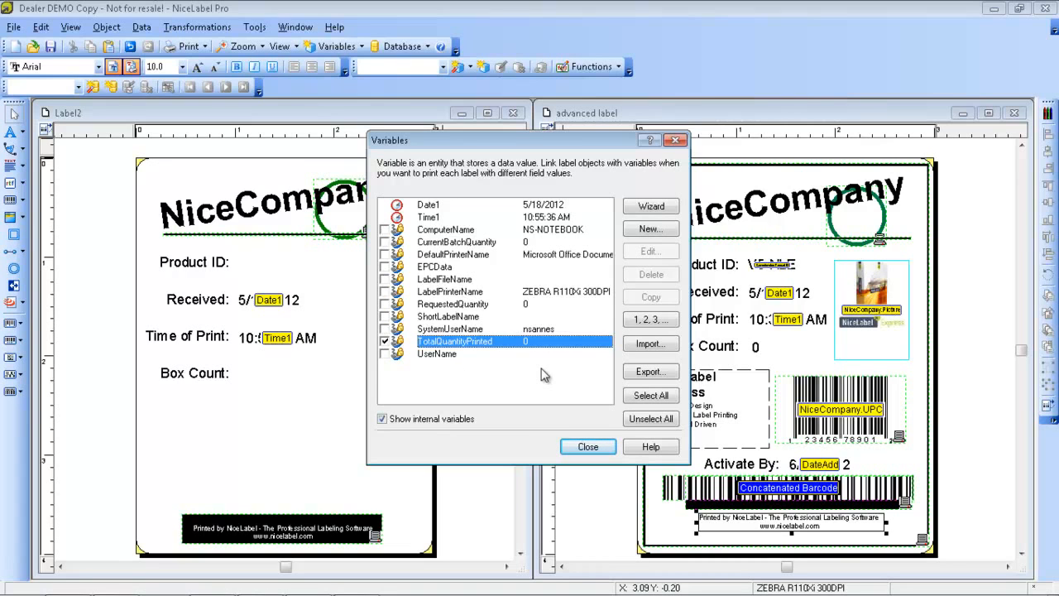
pyautogui.click(586, 447)
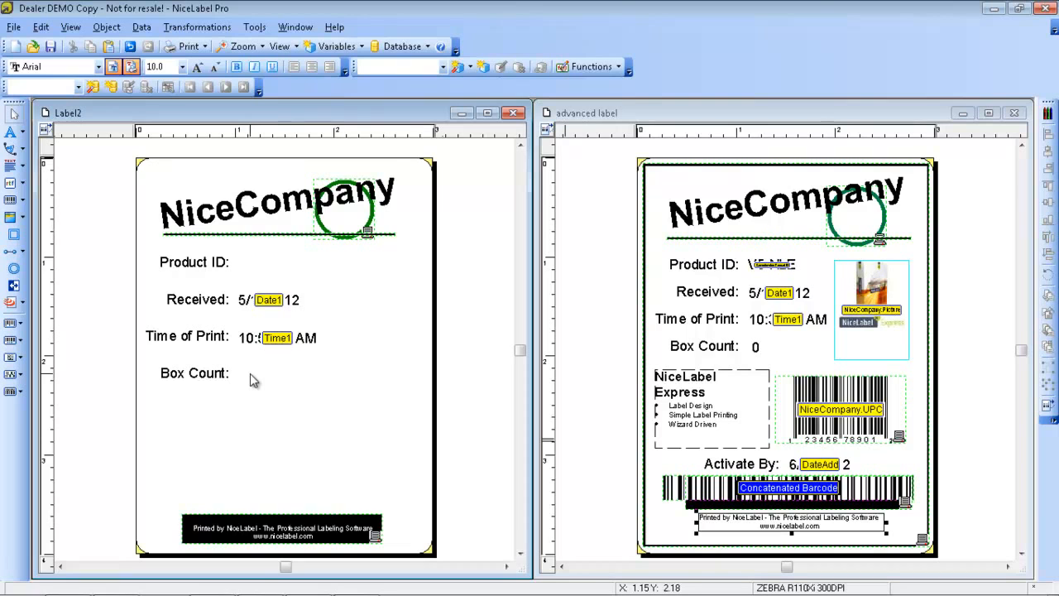
# Insert the existing TotalQuantityPrinted variable as a text field and line it up beside the "Box Count:" caption
pyautogui.click(24, 131)
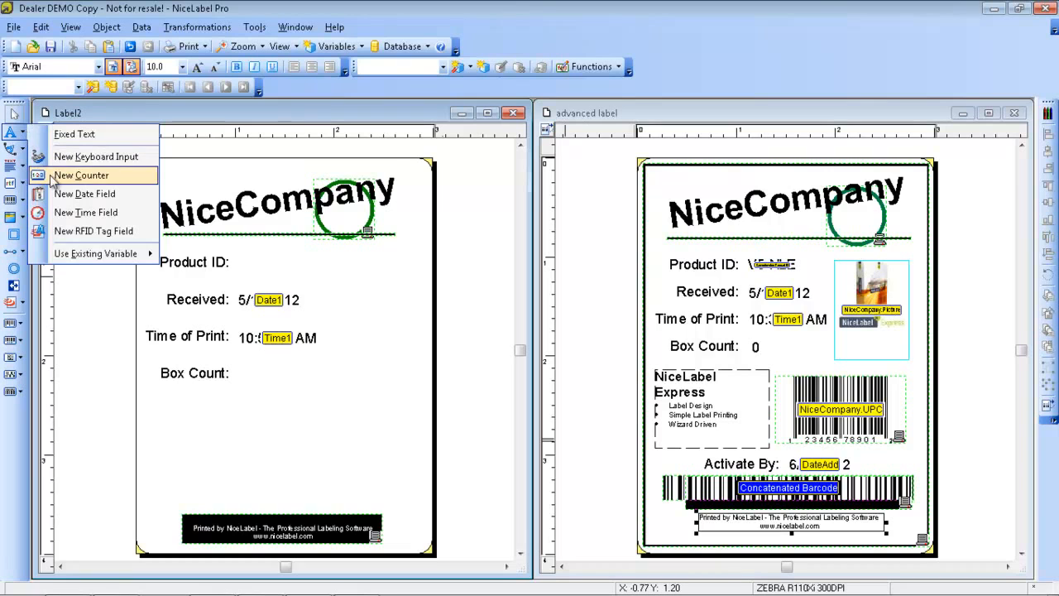
pyautogui.moveTo(95, 252)
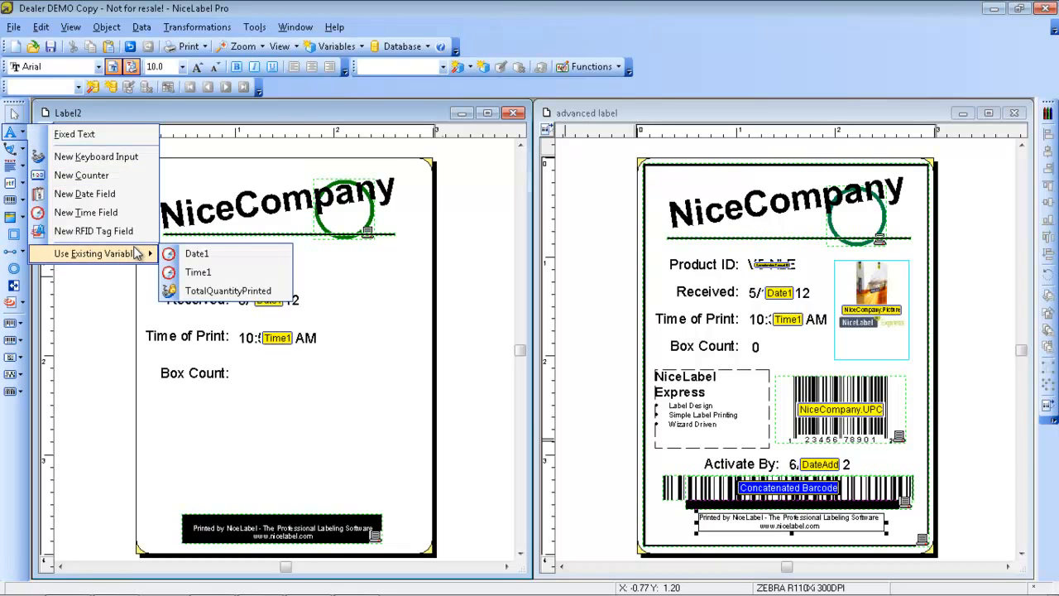
pyautogui.click(228, 291)
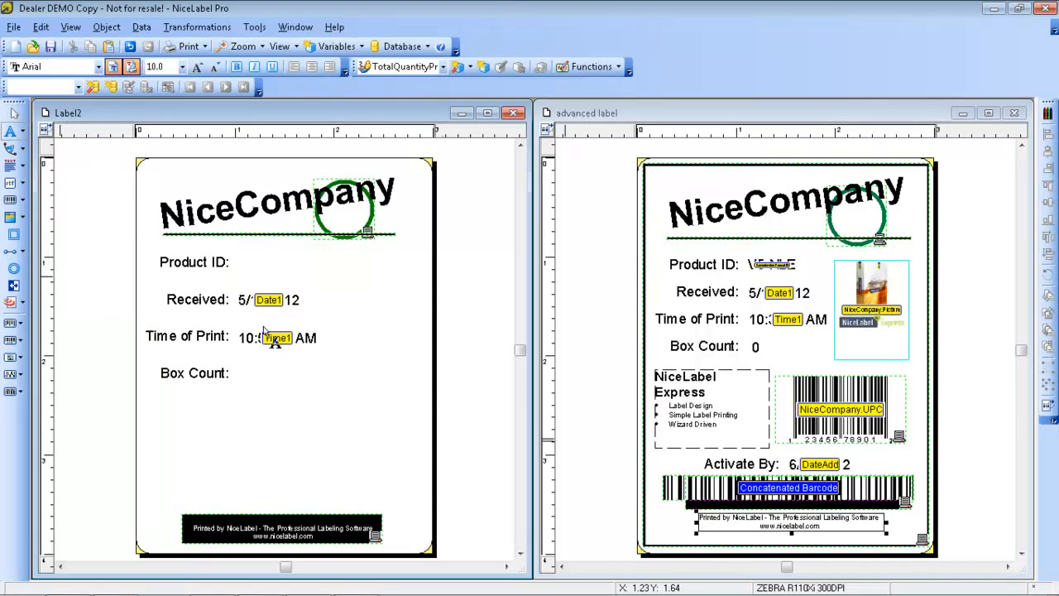
pyautogui.click(243, 376)
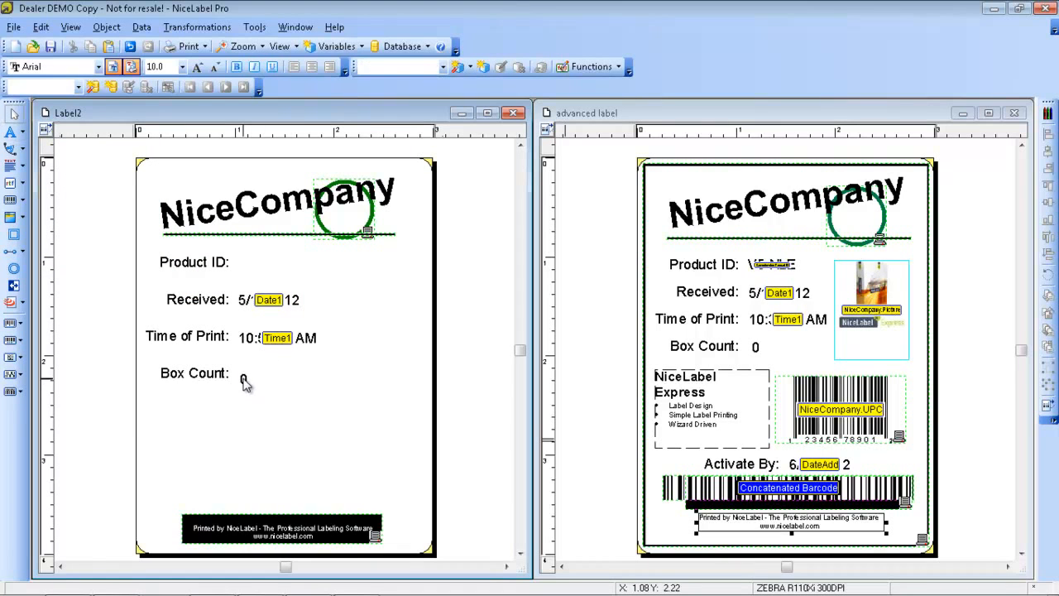
pyautogui.moveTo(243, 378); pyautogui.dragTo(245, 373)
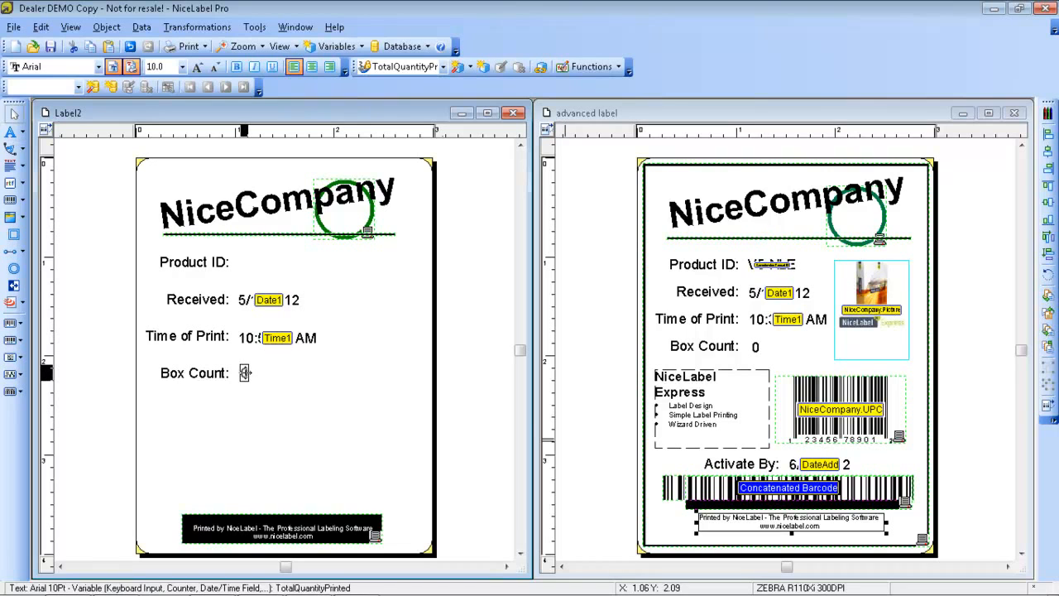
pyautogui.click(280, 406)
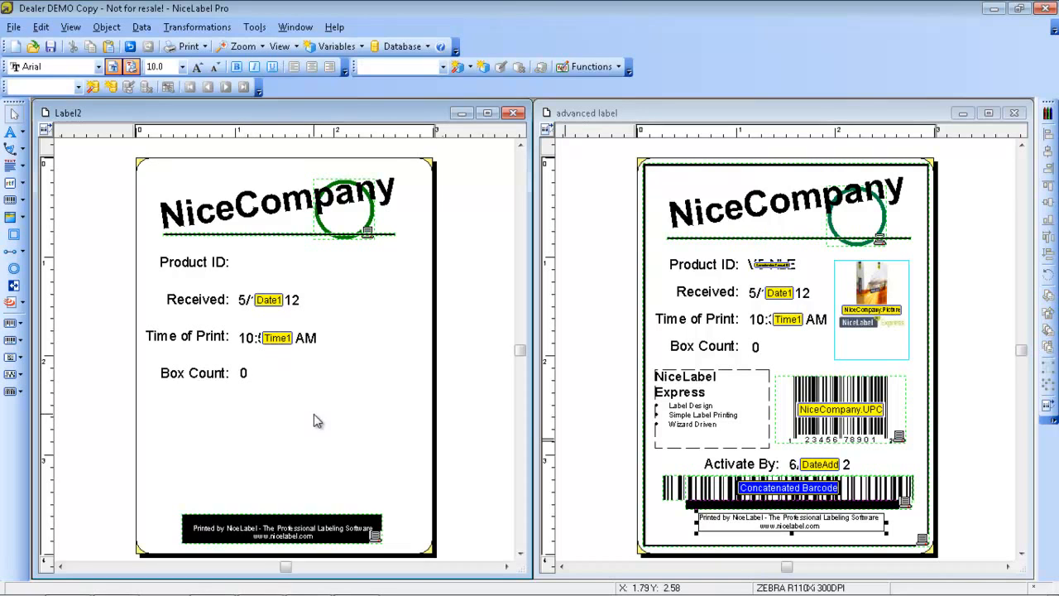
# Define a new incrementing counter text field with starting value 001 and a maximum of 3 digits
pyautogui.click(25, 133)
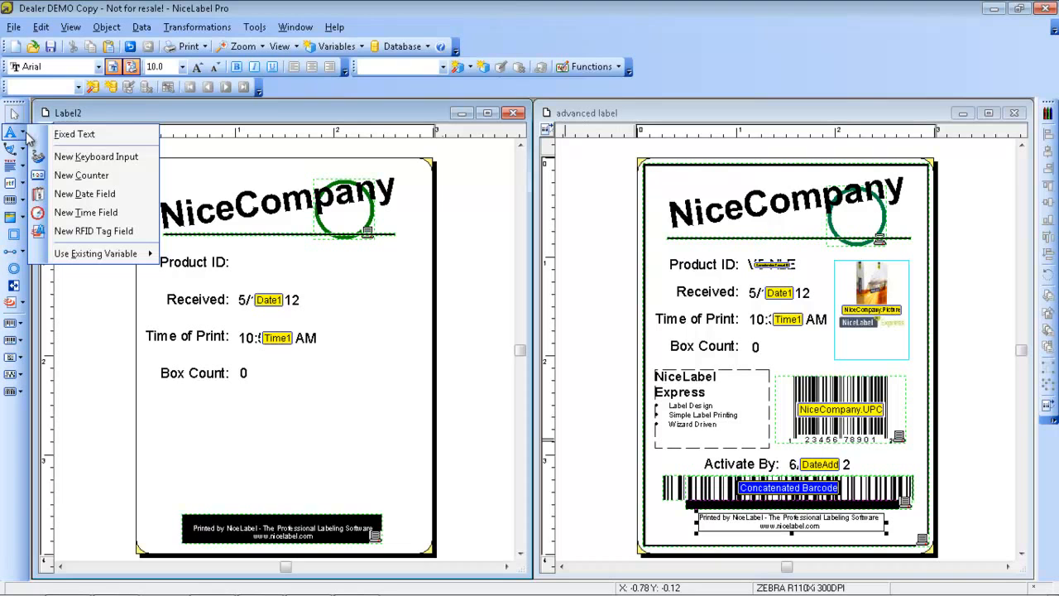
pyautogui.click(81, 176)
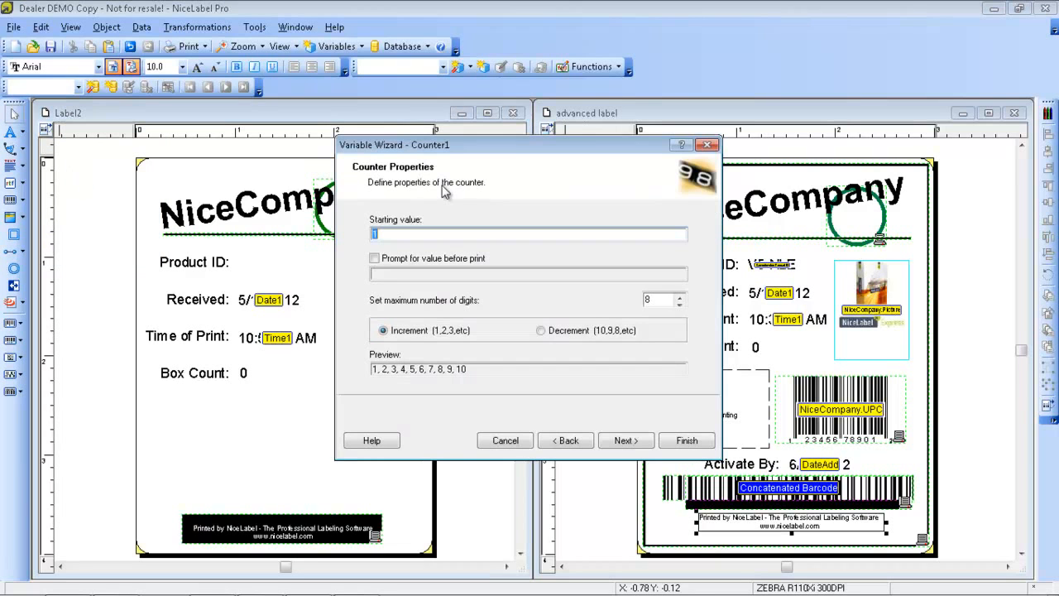
pyautogui.write('001')
pyautogui.click(679, 304)
pyautogui.click(680, 303)
pyautogui.click(679, 304)
pyautogui.click(679, 304)
pyautogui.click(678, 303)
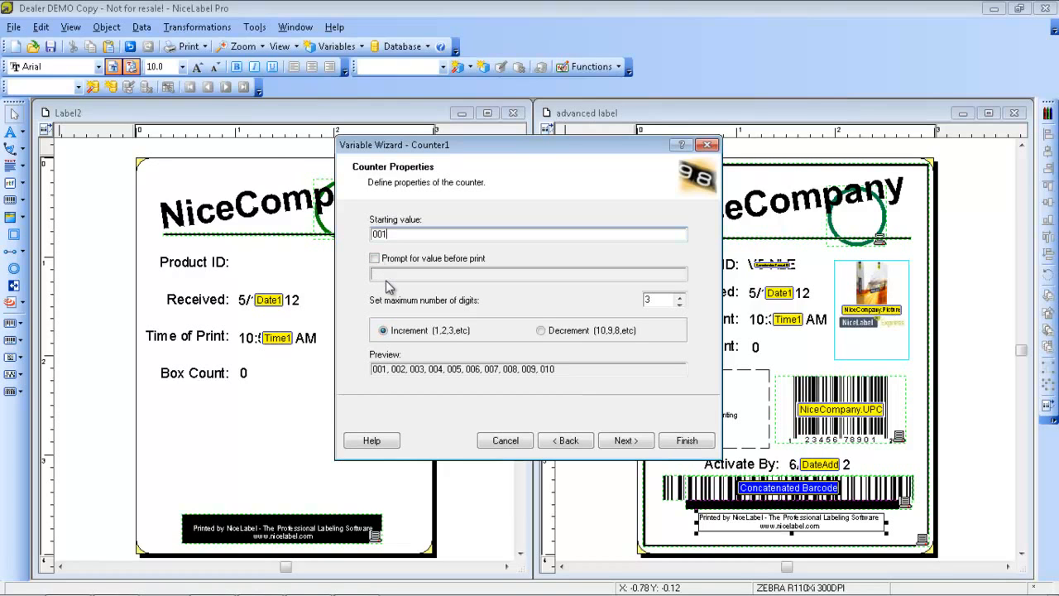
# Make the counter roll over at 999, keeping a step of 1 for every label, and finish its definition
pyautogui.click(622, 440)
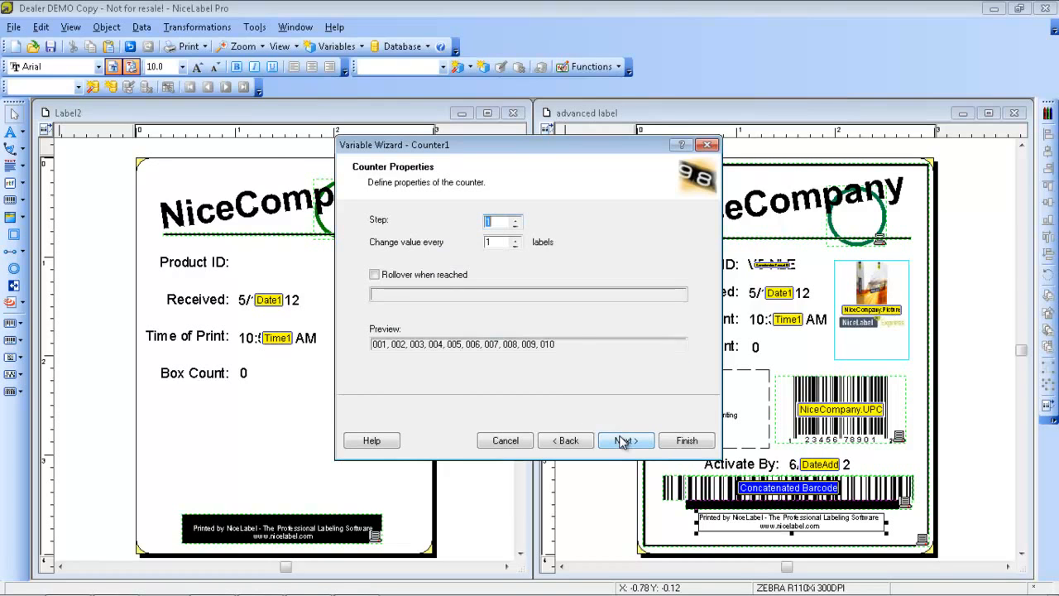
pyautogui.click(379, 274)
pyautogui.click(380, 293)
pyautogui.write('999')
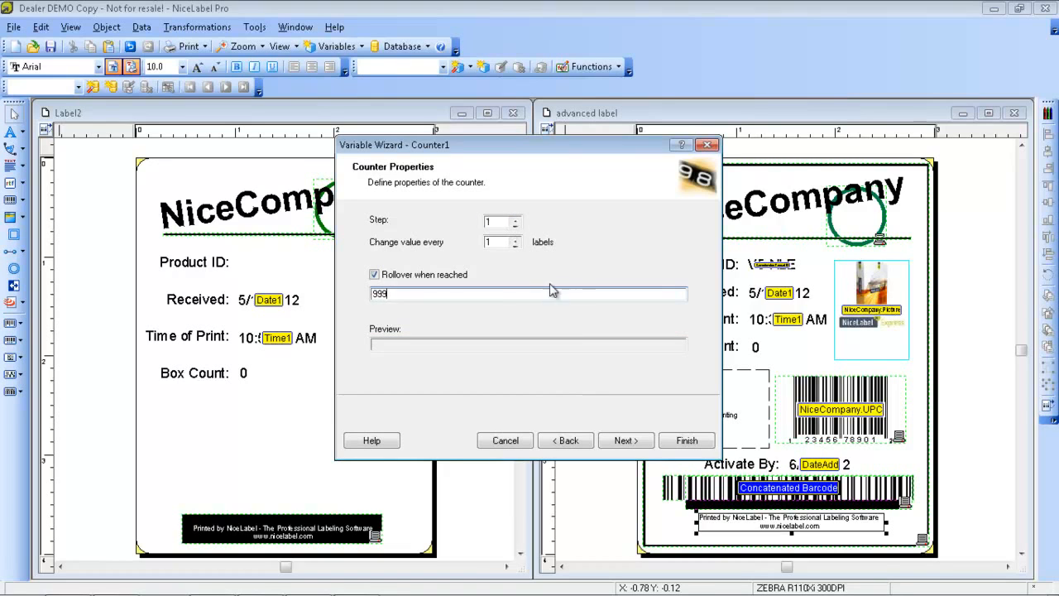
pyautogui.click(685, 440)
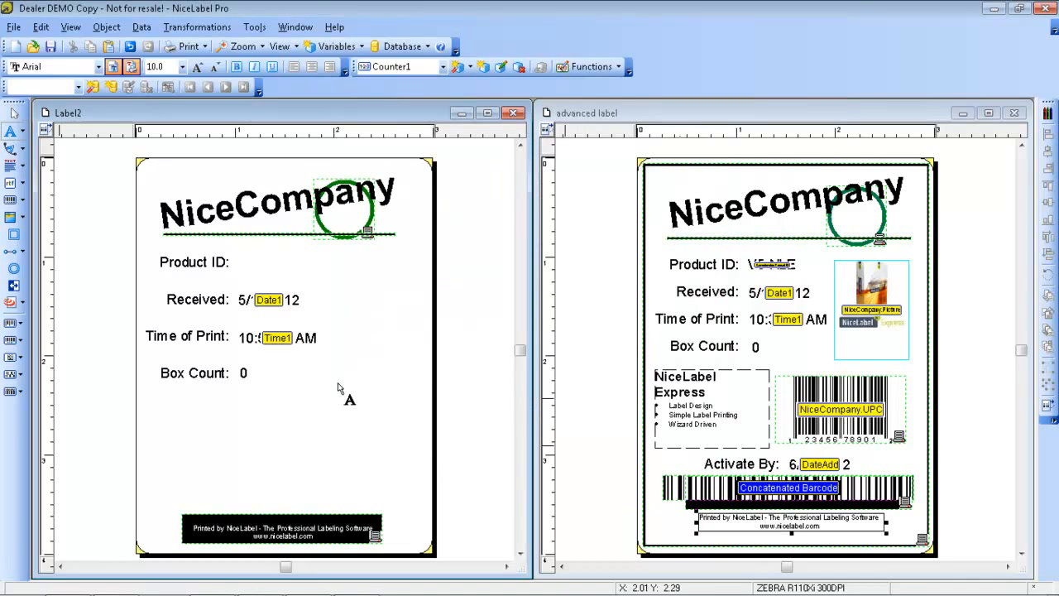
# Place the counter field on the blank area to the right of the Box Count value and delete it
pyautogui.click(346, 393)
pyautogui.click(347, 380)
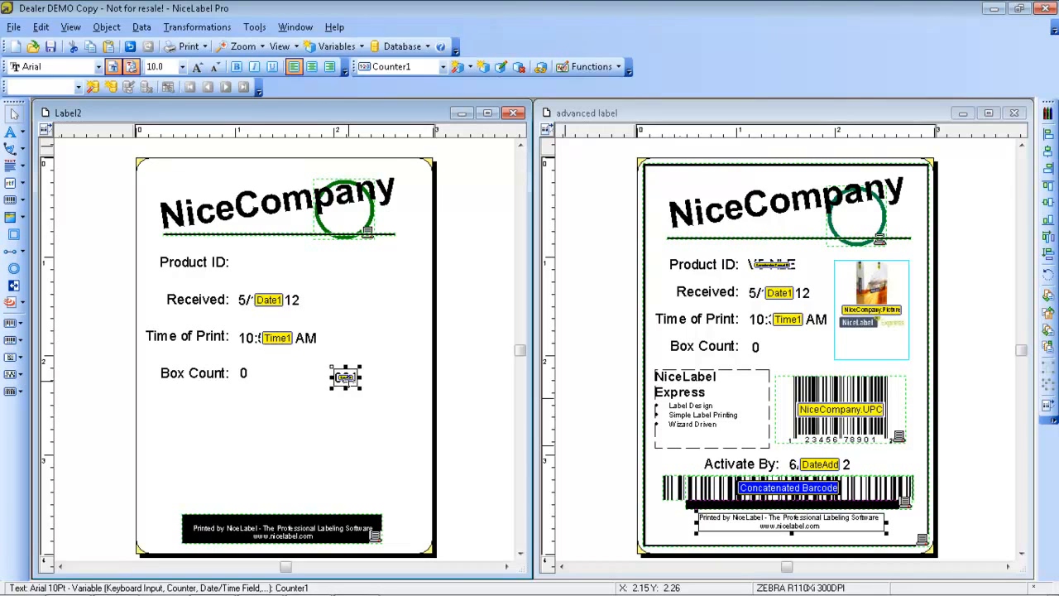
pyautogui.press('Delete')
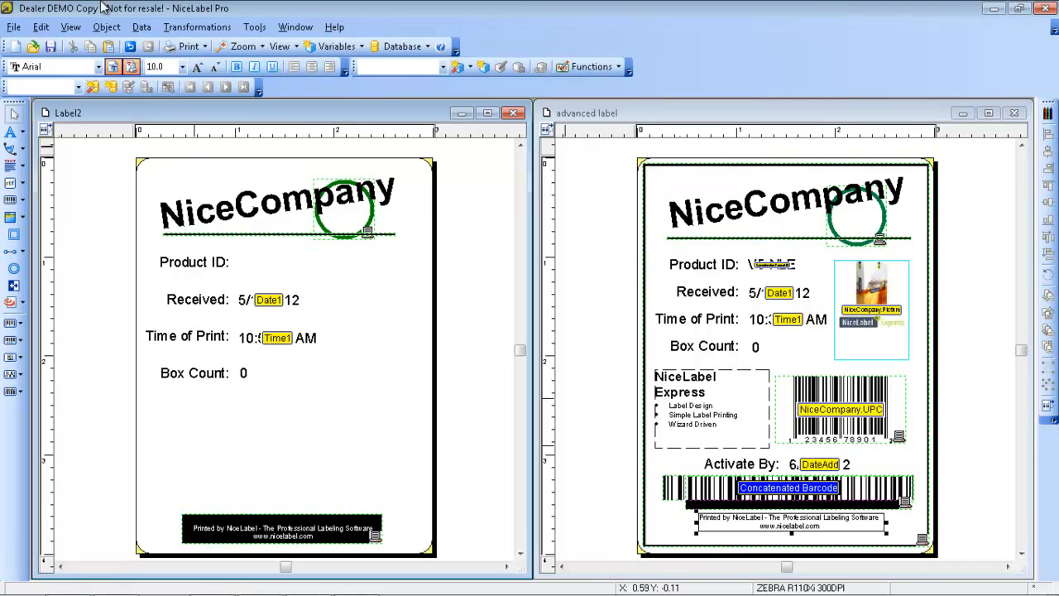
# Turn on the grid display for the label and switch it off again
pyautogui.click(71, 28)
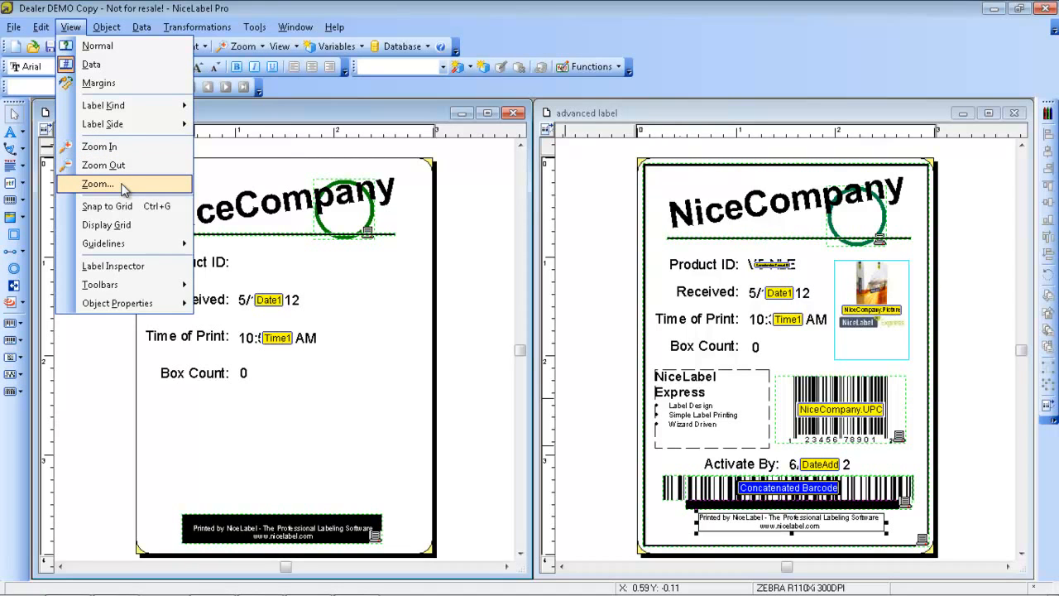
pyautogui.click(118, 231)
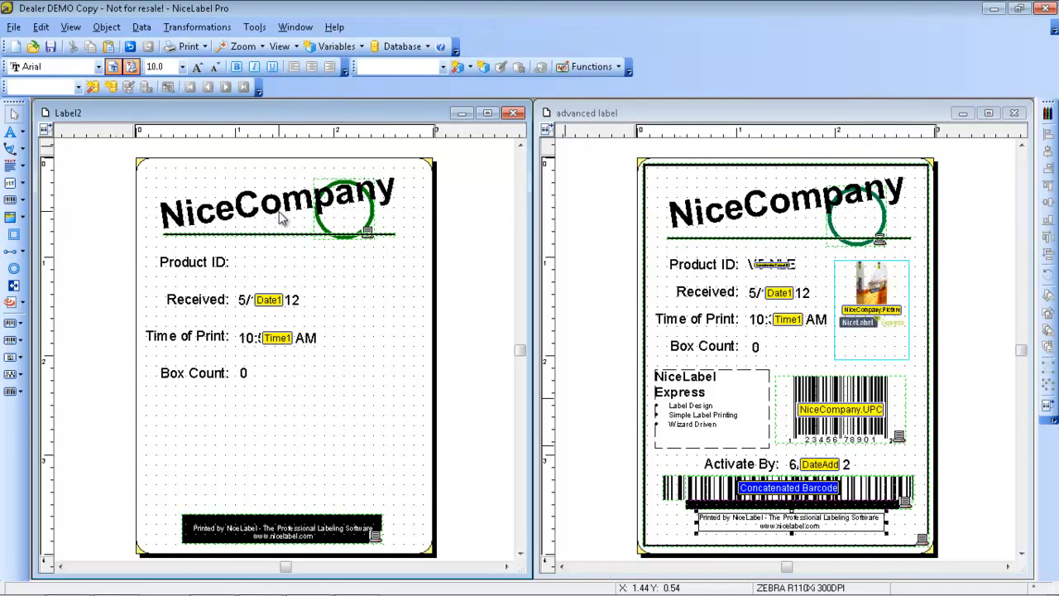
pyautogui.click(71, 26)
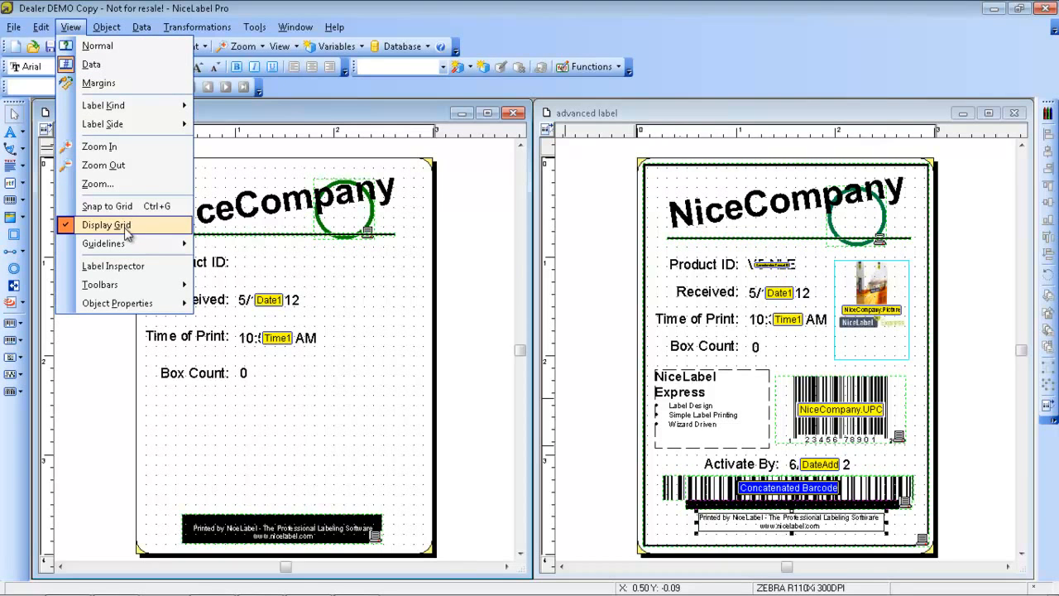
pyautogui.click(128, 226)
# Add a horizontal guideline to the new label and move it down to about 1.86 in, across the Time of Print row
pyautogui.click(81, 29)
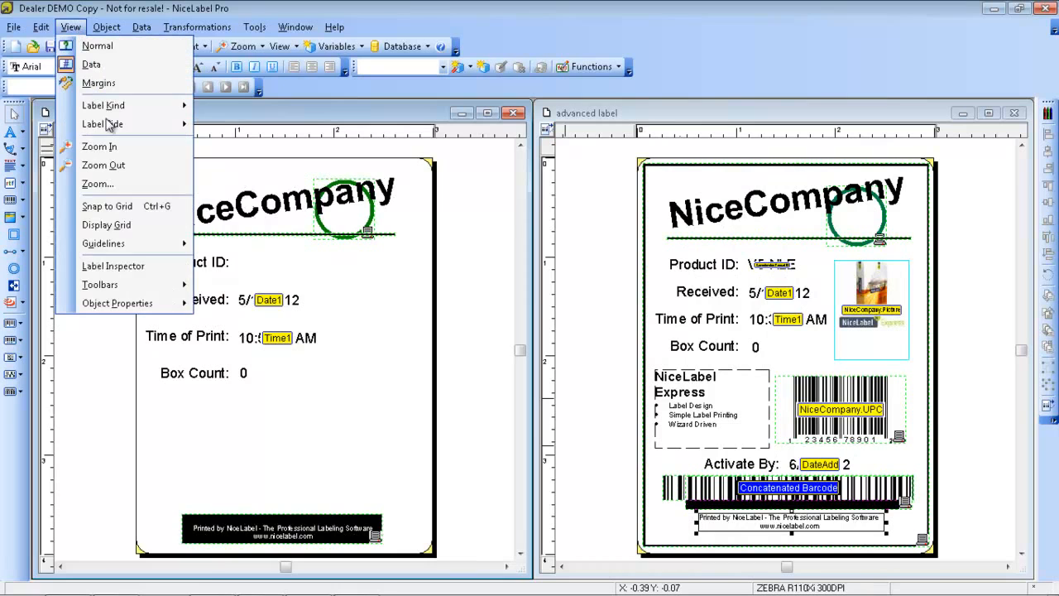
pyautogui.moveTo(138, 245)
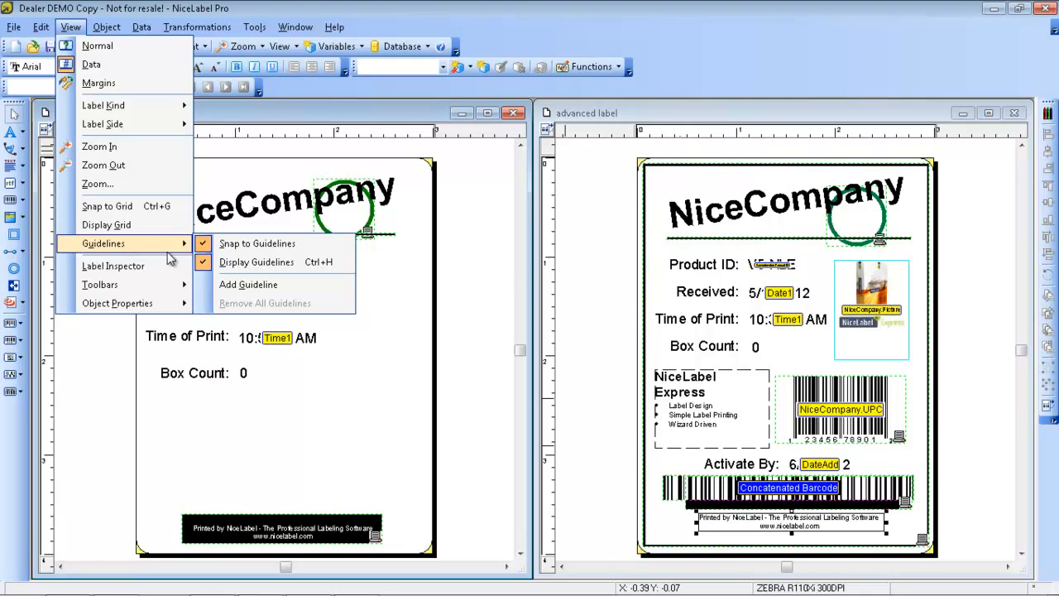
pyautogui.click(222, 285)
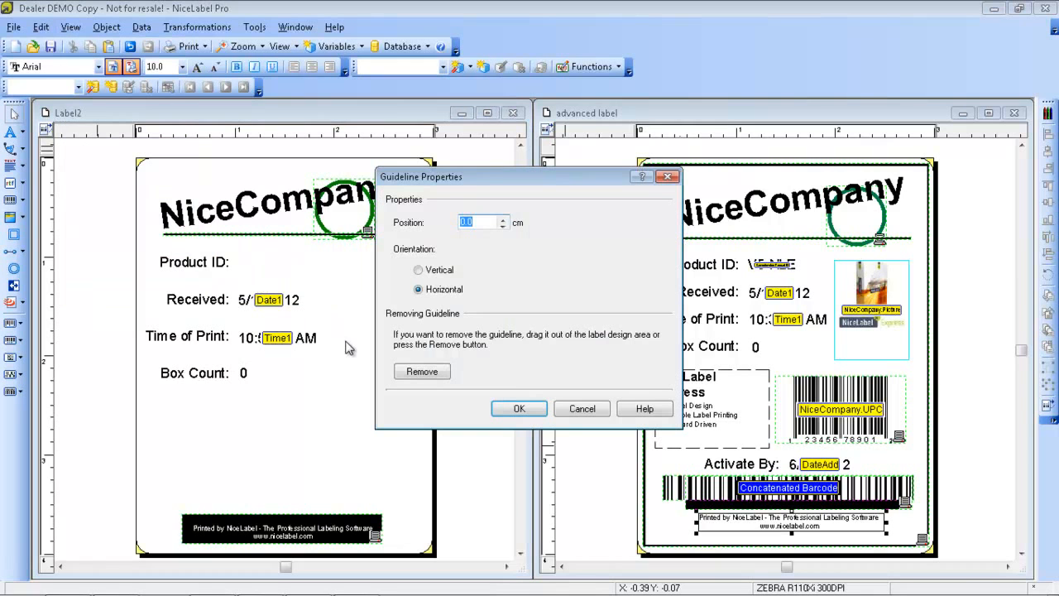
pyautogui.click(519, 409)
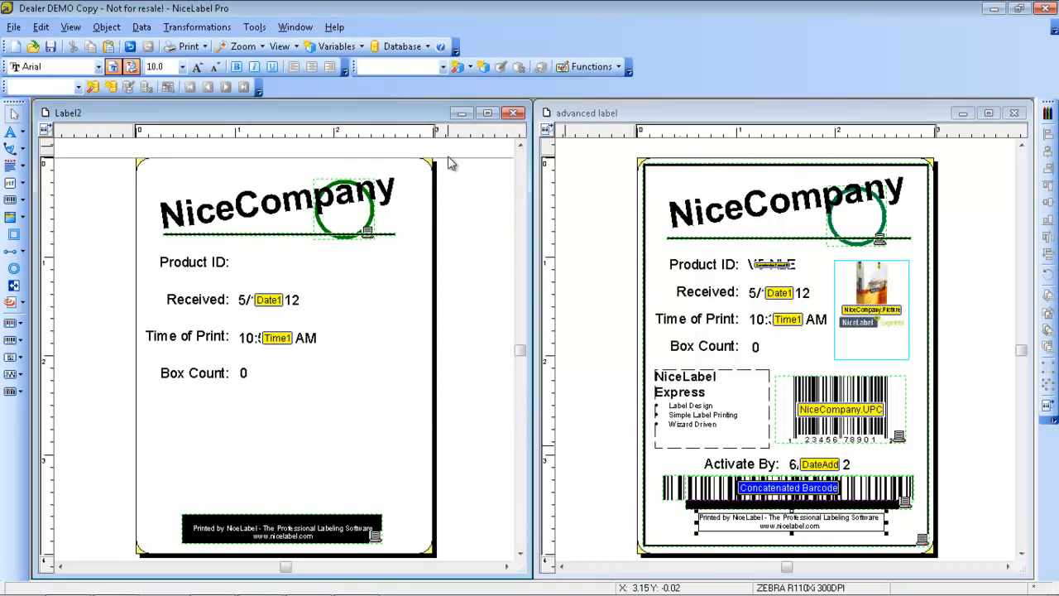
pyautogui.moveTo(444, 158); pyautogui.dragTo(419, 344)
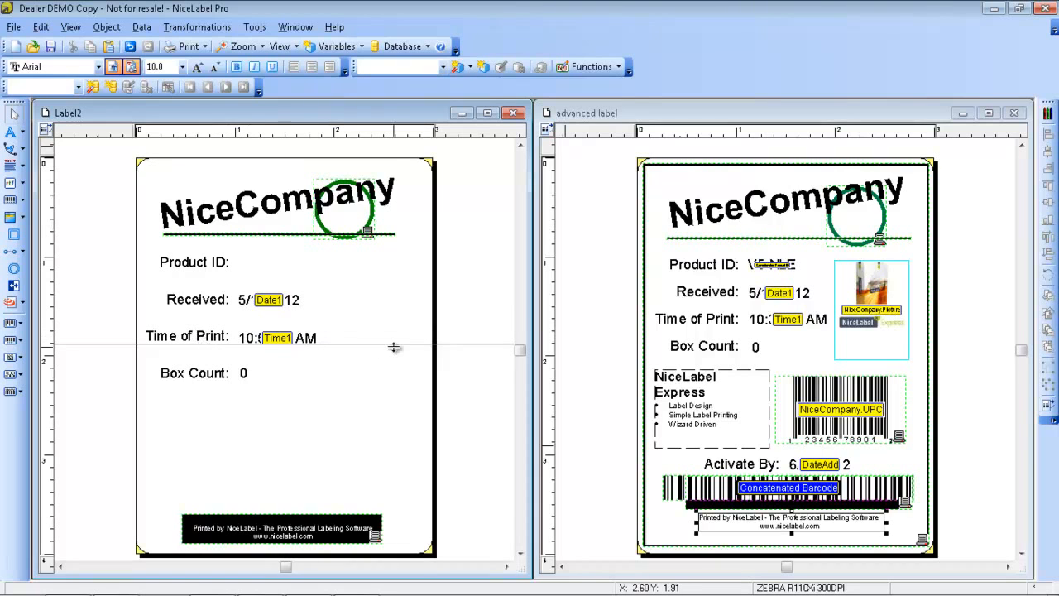
pyautogui.moveTo(394, 343); pyautogui.dragTo(394, 343)
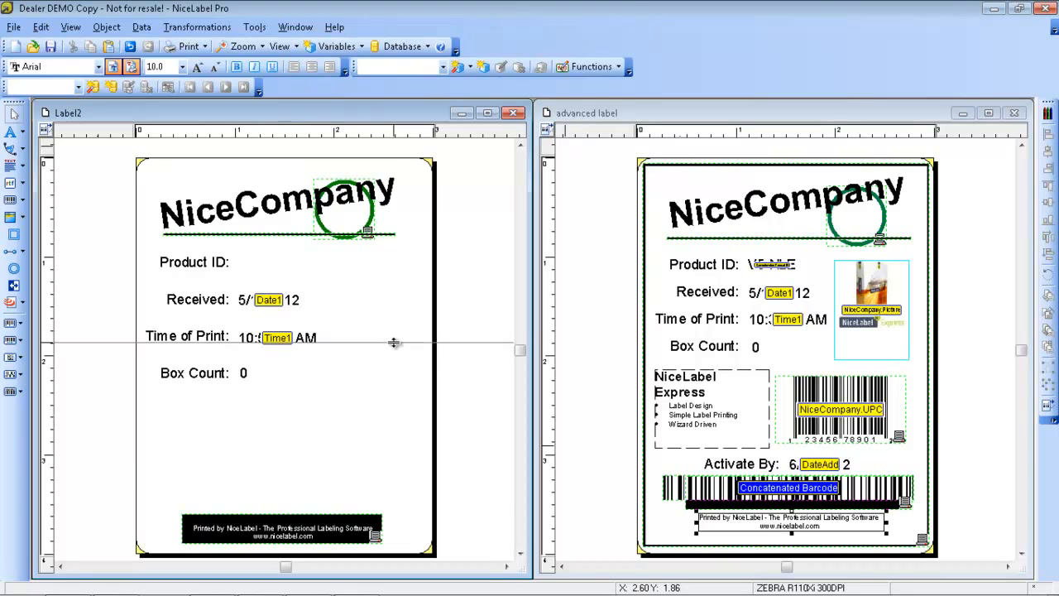
# Turn off the display of guidelines on the label
pyautogui.click(70, 26)
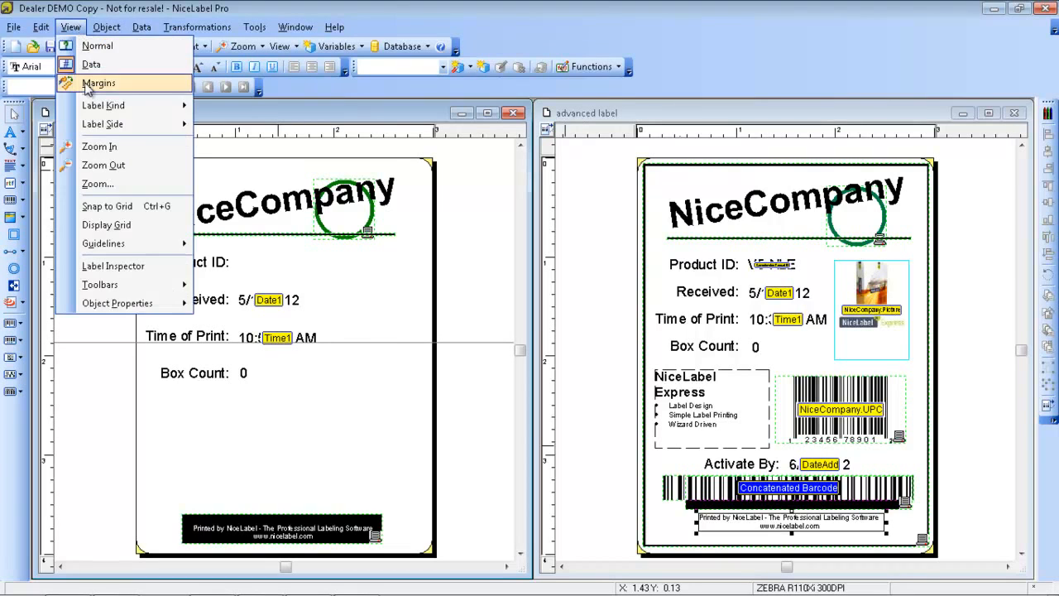
pyautogui.moveTo(106, 247)
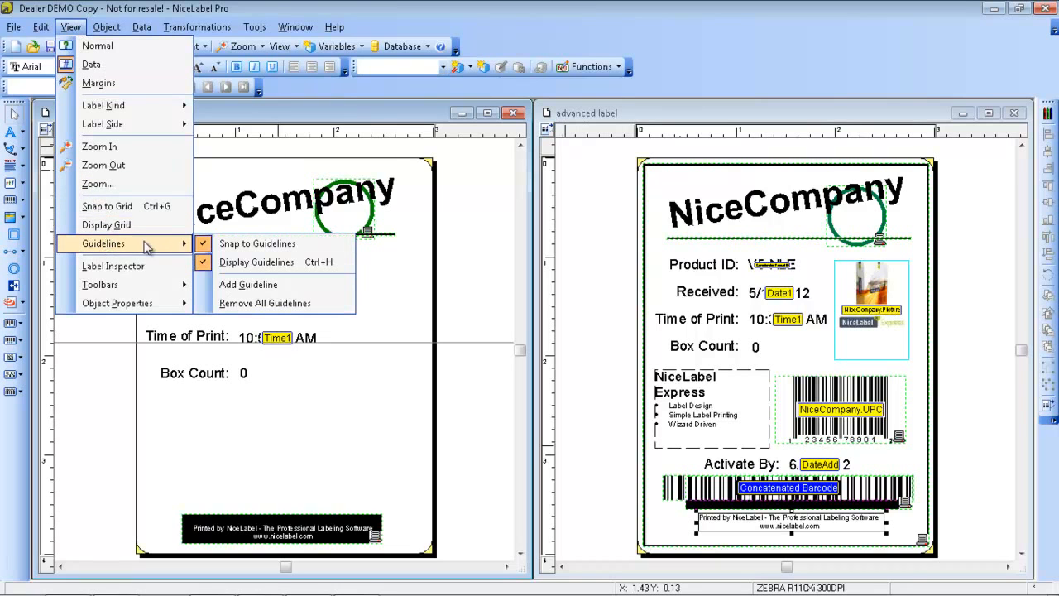
pyautogui.click(211, 263)
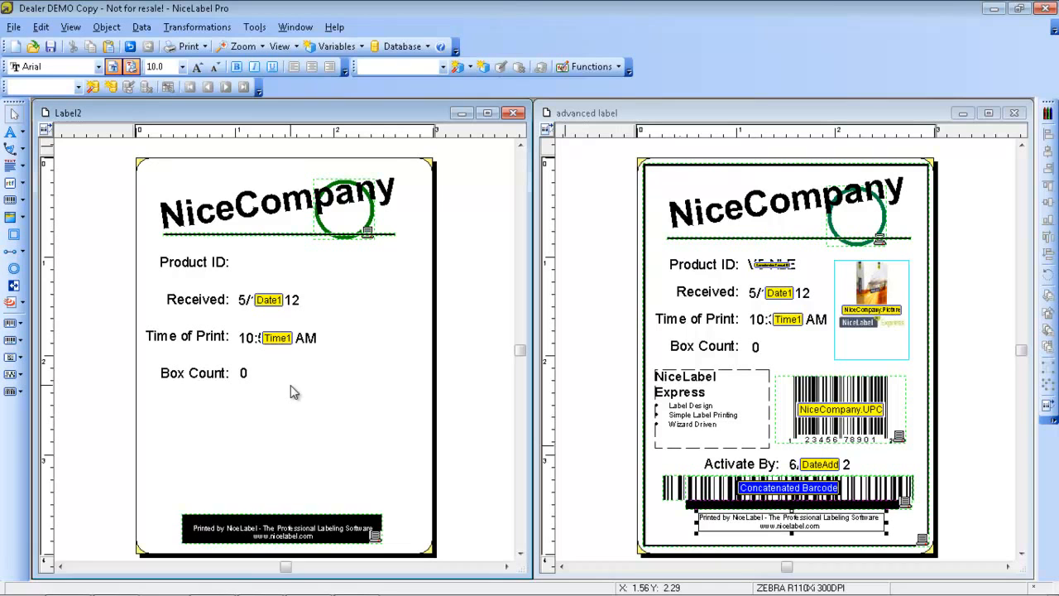
# Open the Example Access database from the Advanced Label Design folder, examine the records of its NiceCompany table, and close Access
pyautogui.moveTo(248, 591)
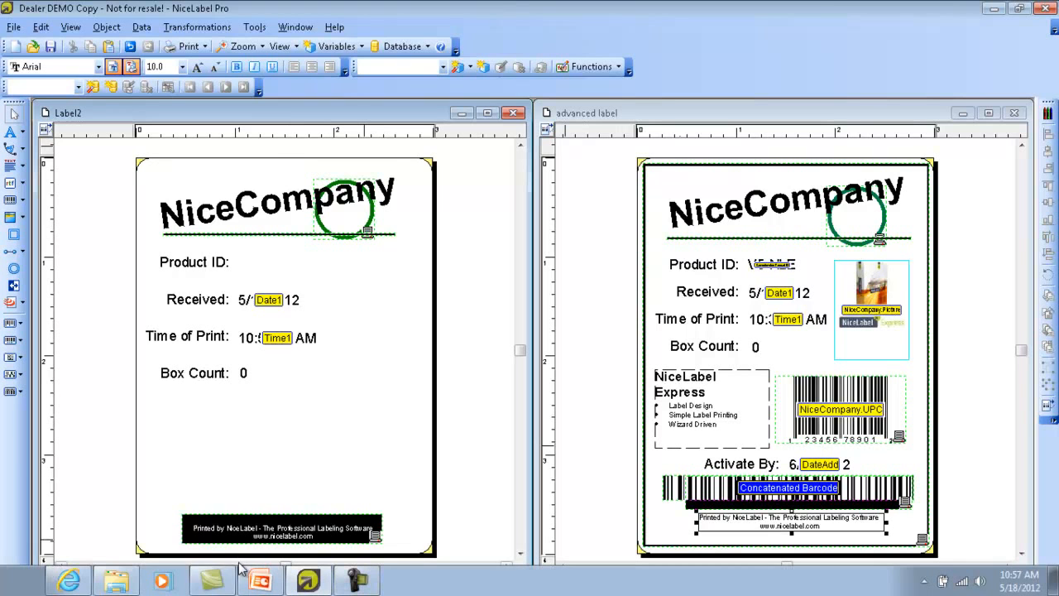
pyautogui.click(124, 579)
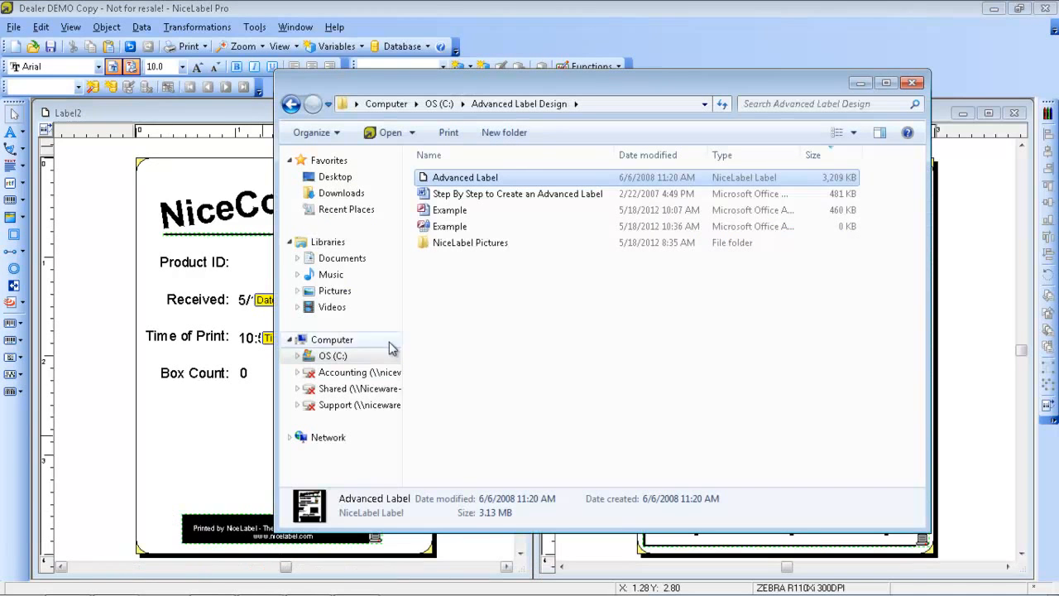
pyautogui.click(446, 210)
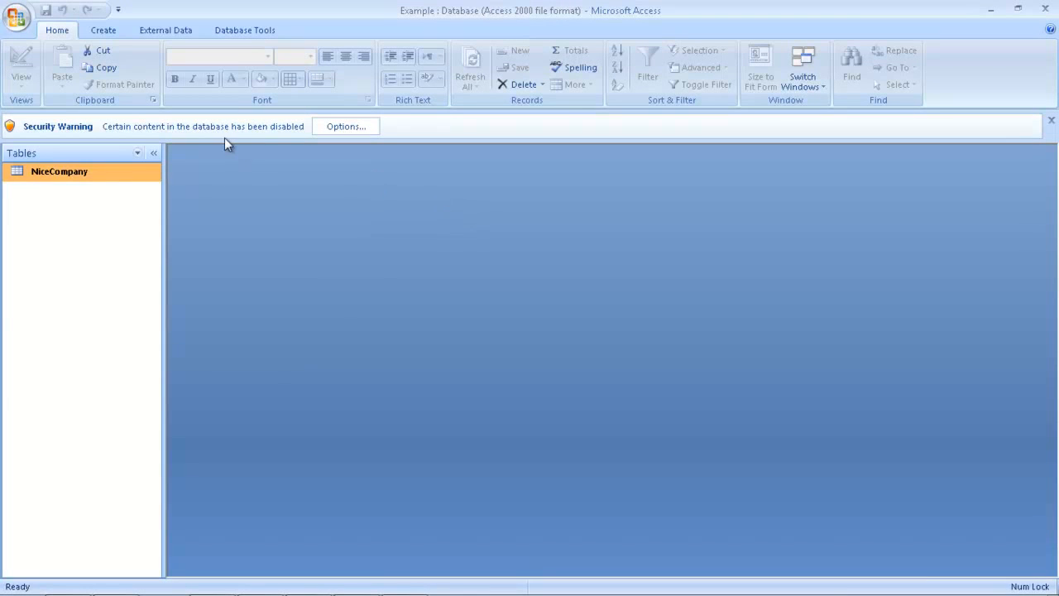
pyautogui.doubleClick(66, 176)
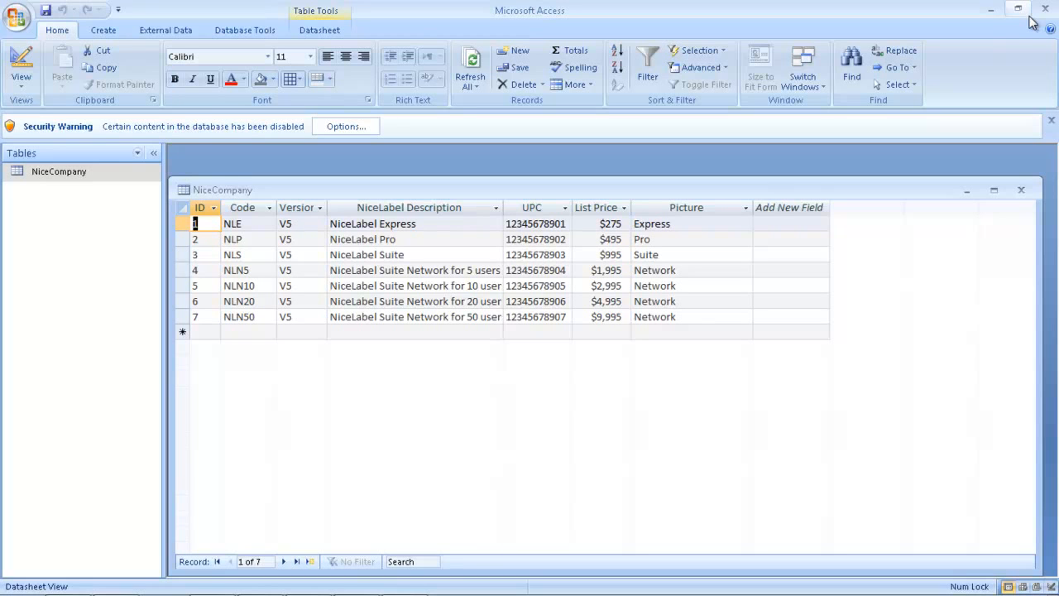
pyautogui.click(1045, 8)
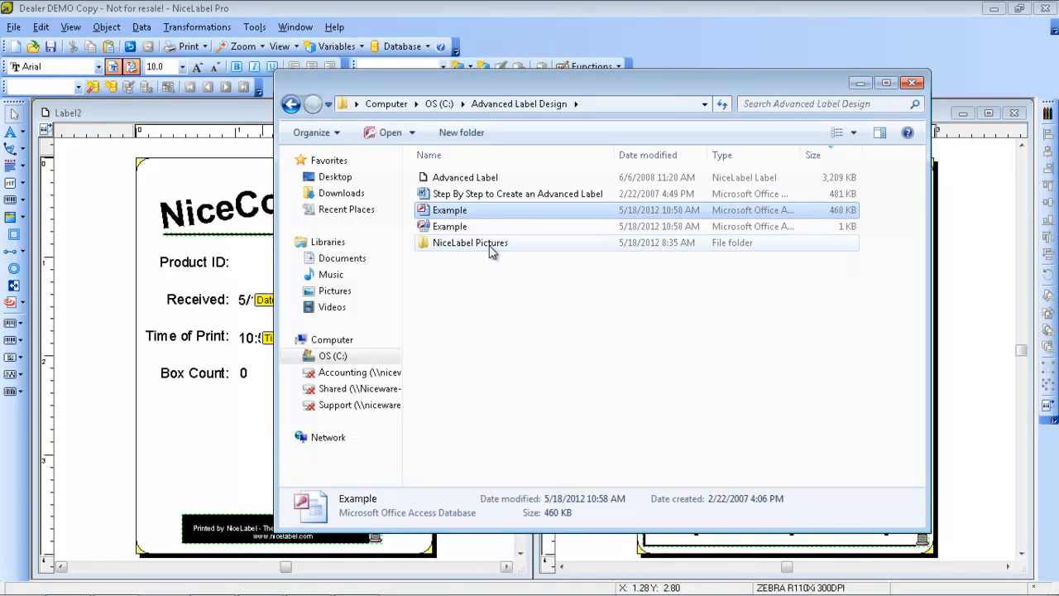
# Look through the product images in the NiceLabel Pictures folder, return to the parent folder and minimise the file window
pyautogui.doubleClick(489, 243)
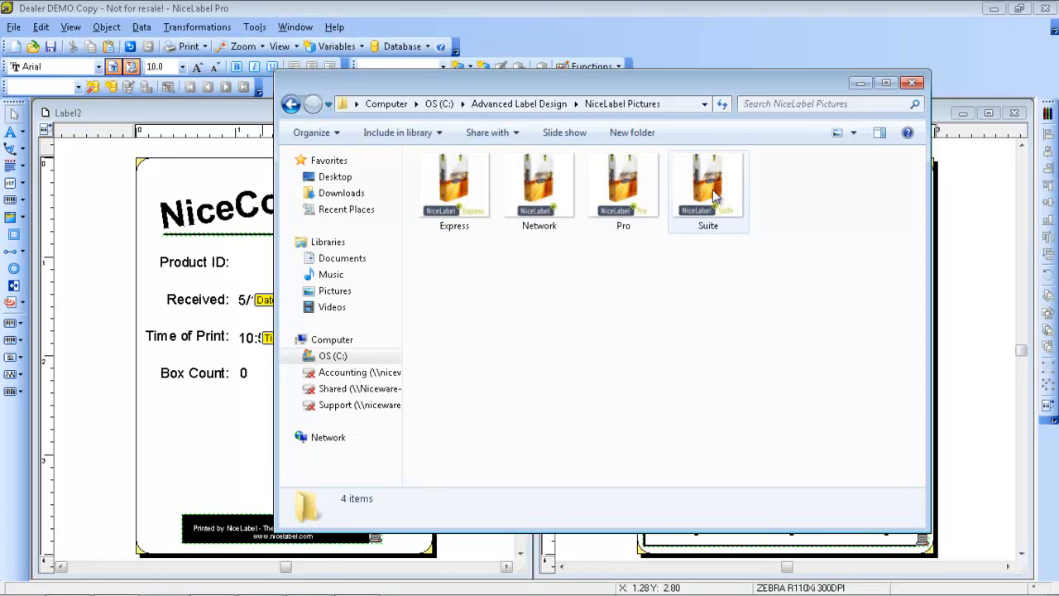
pyautogui.click(291, 103)
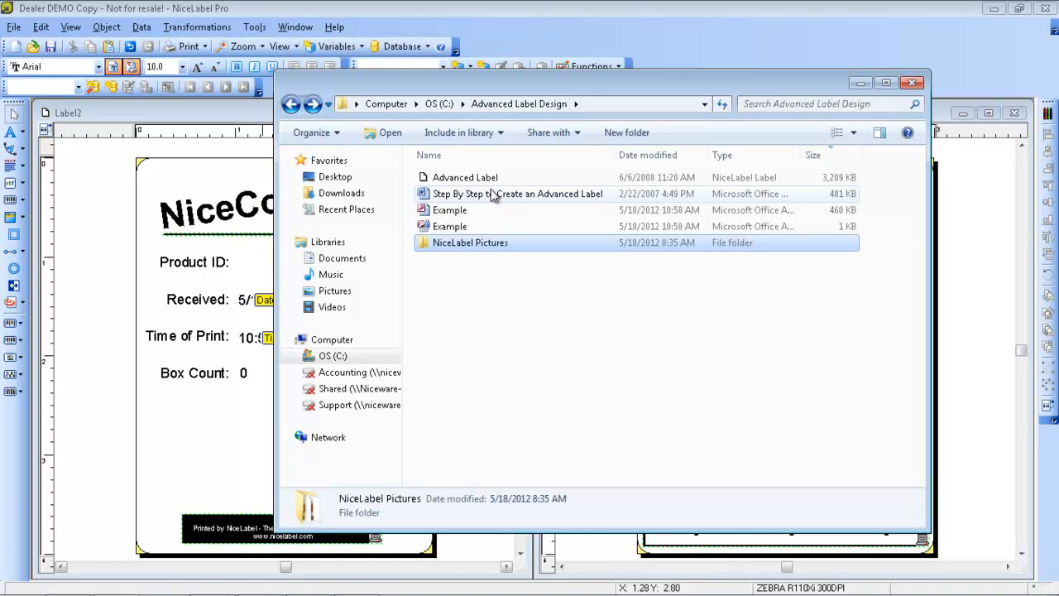
pyautogui.click(860, 82)
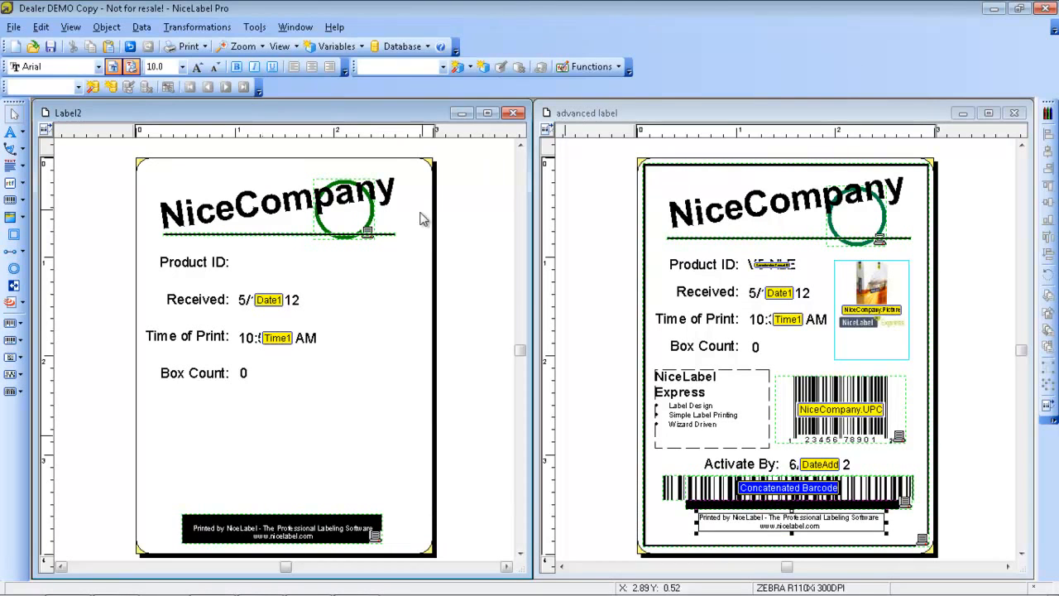
# Start the database wizard with direct database access and choose the NiceCompany table of C:\Advanced Label Design\Example.mdb
pyautogui.click(142, 27)
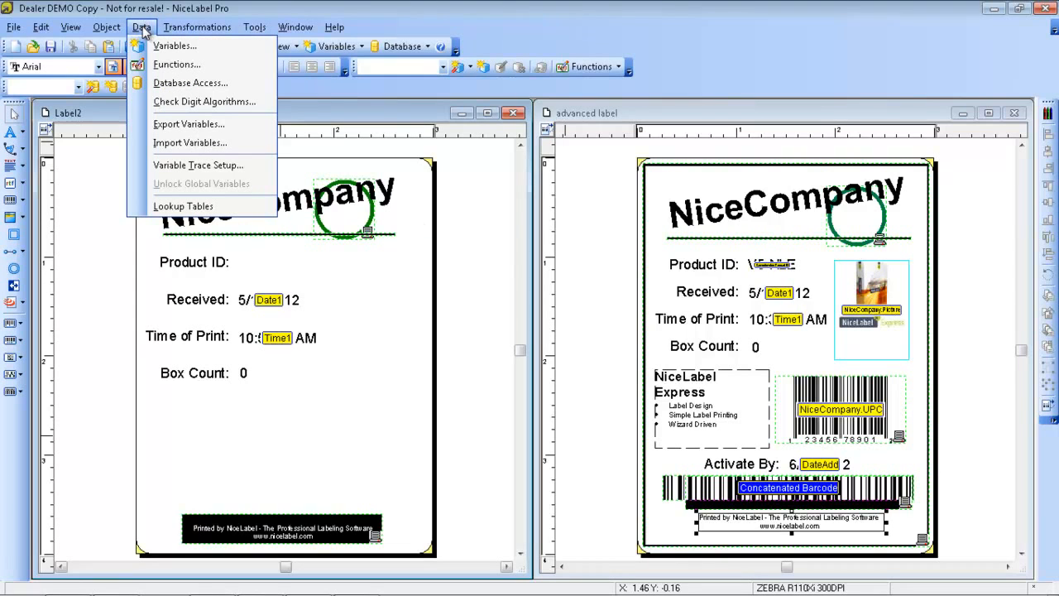
pyautogui.click(181, 88)
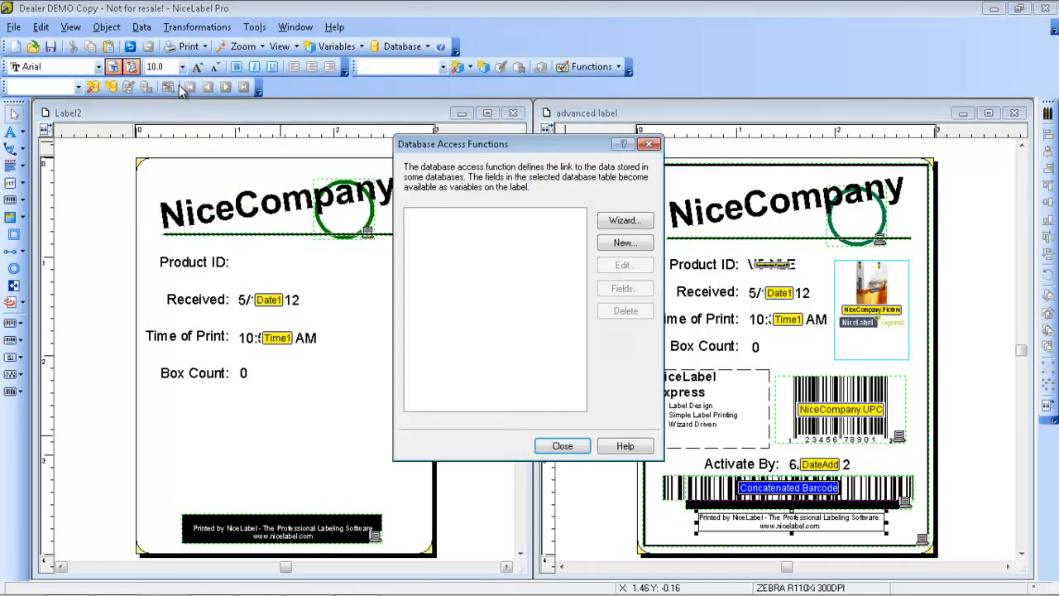
pyautogui.click(624, 221)
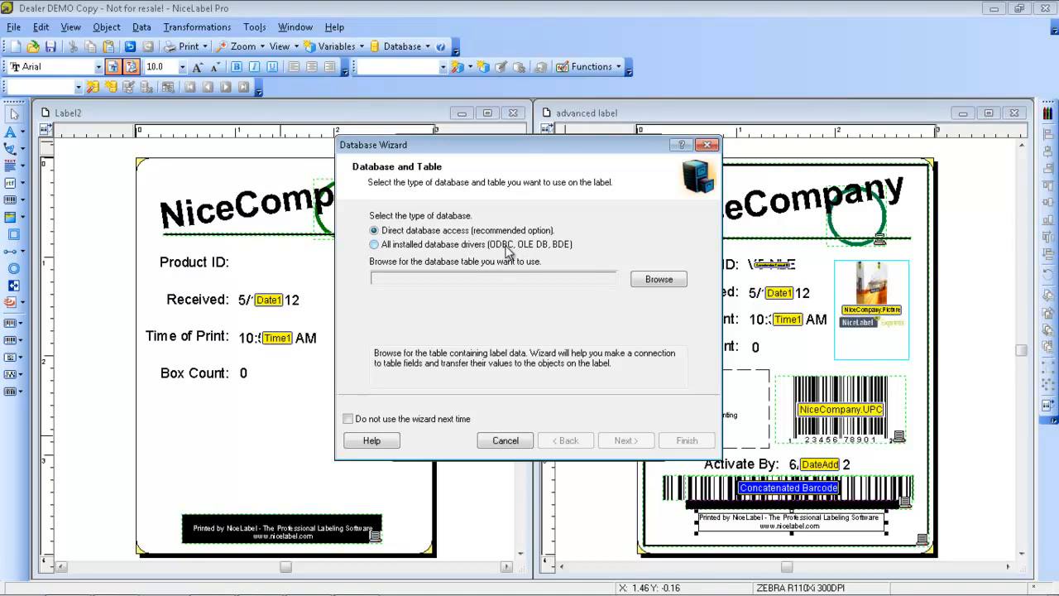
pyautogui.click(655, 280)
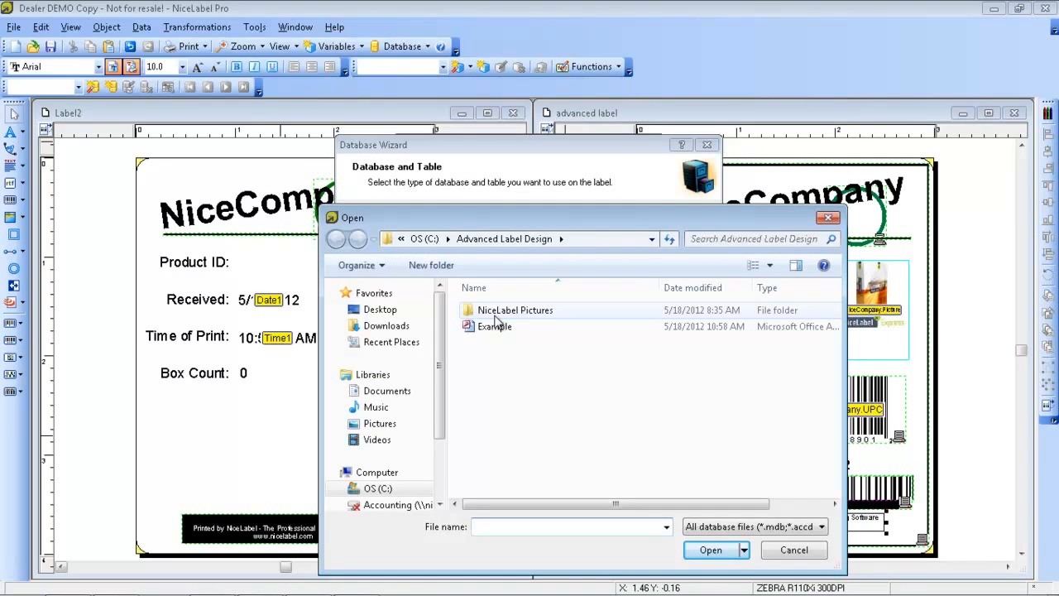
pyautogui.click(490, 332)
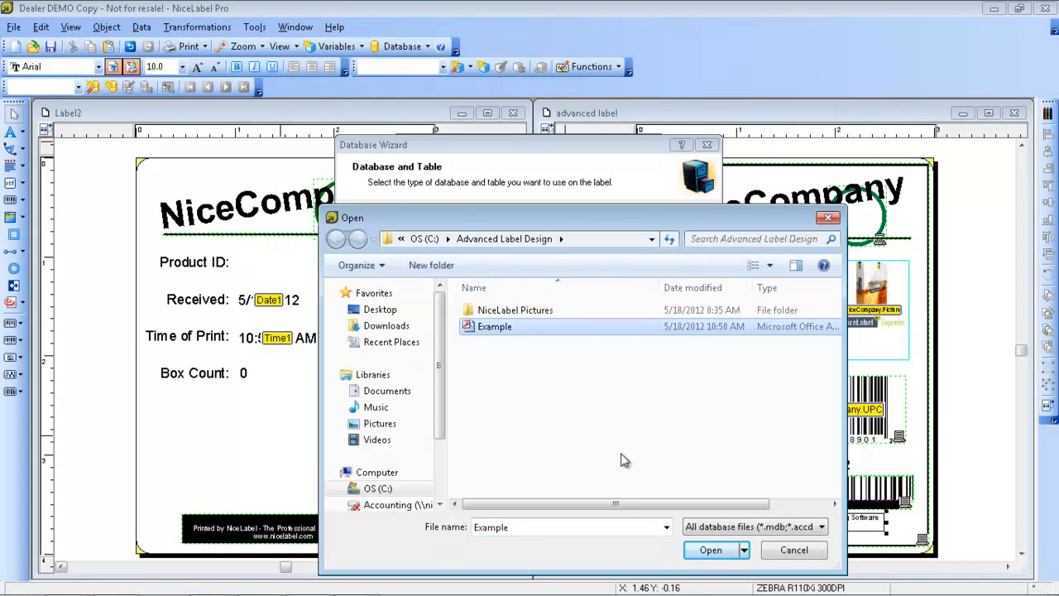
pyautogui.click(697, 550)
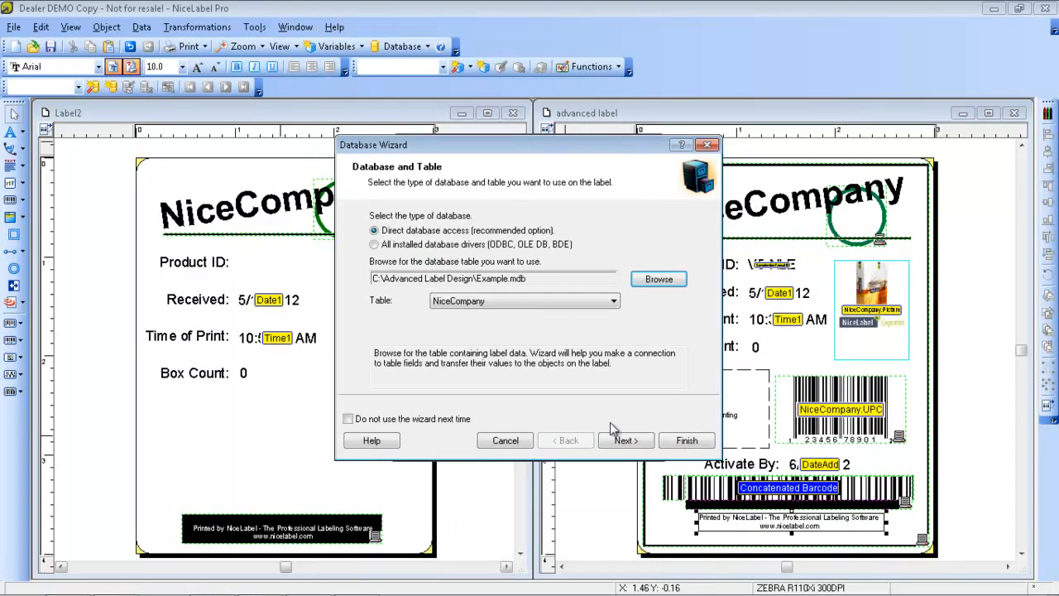
pyautogui.click(571, 305)
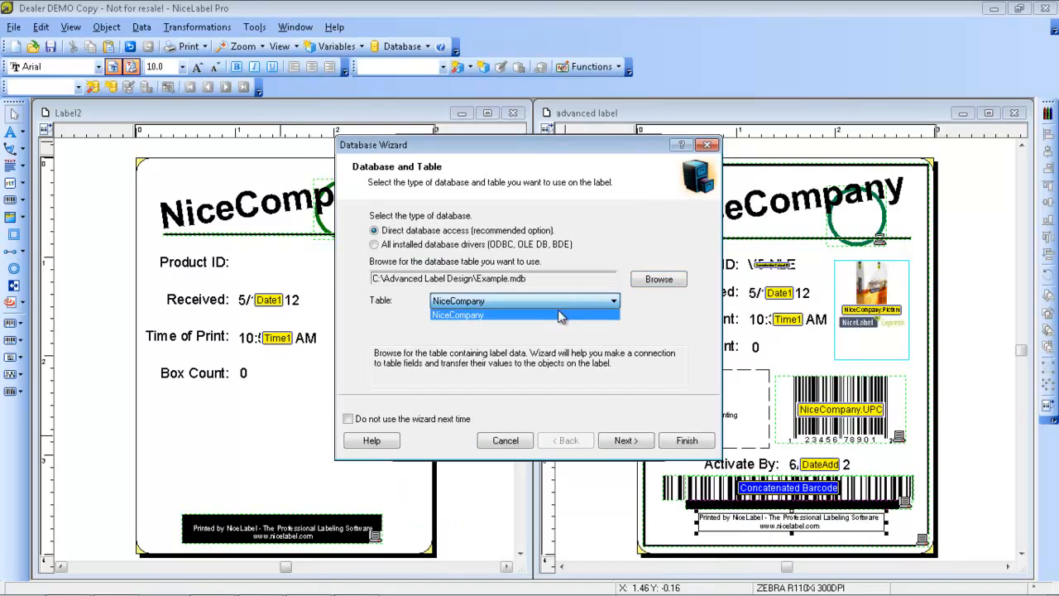
pyautogui.click(579, 338)
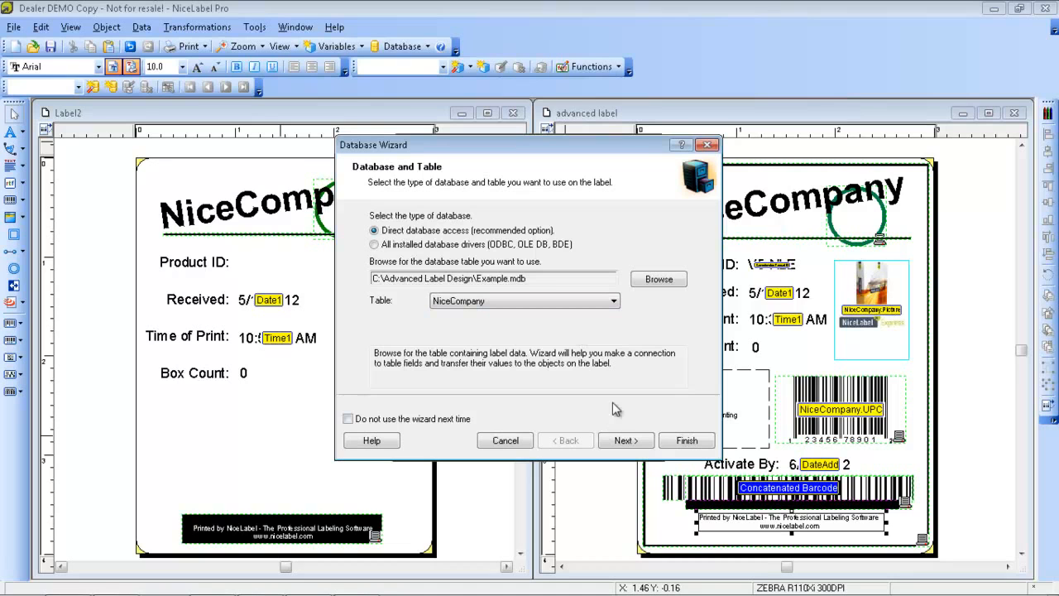
# Finish the database connection with all fields selected, all records printed, one label per record, and fields linked to objects manually
pyautogui.click(627, 445)
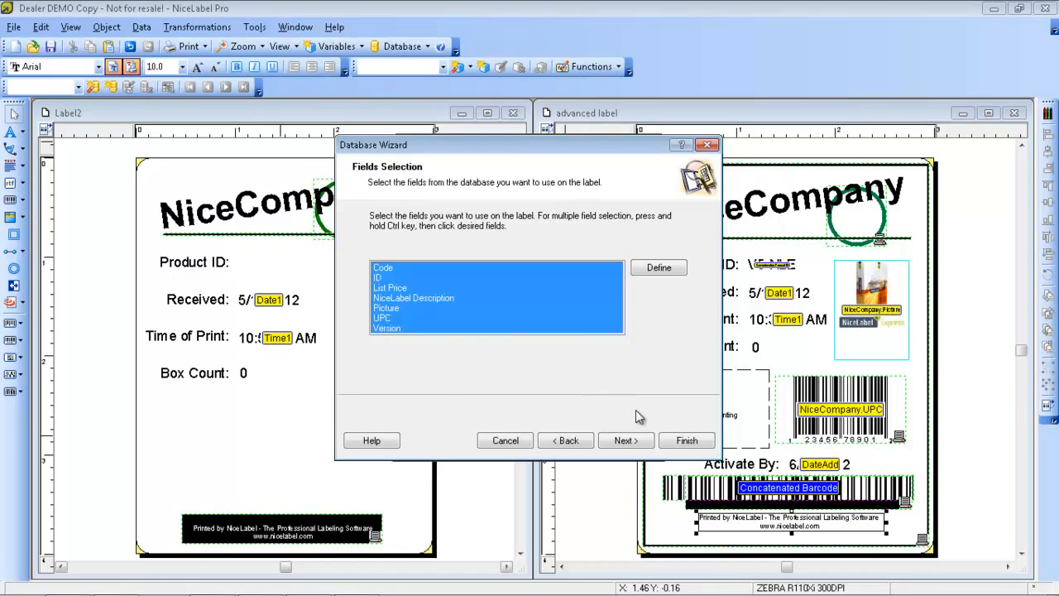
pyautogui.click(626, 440)
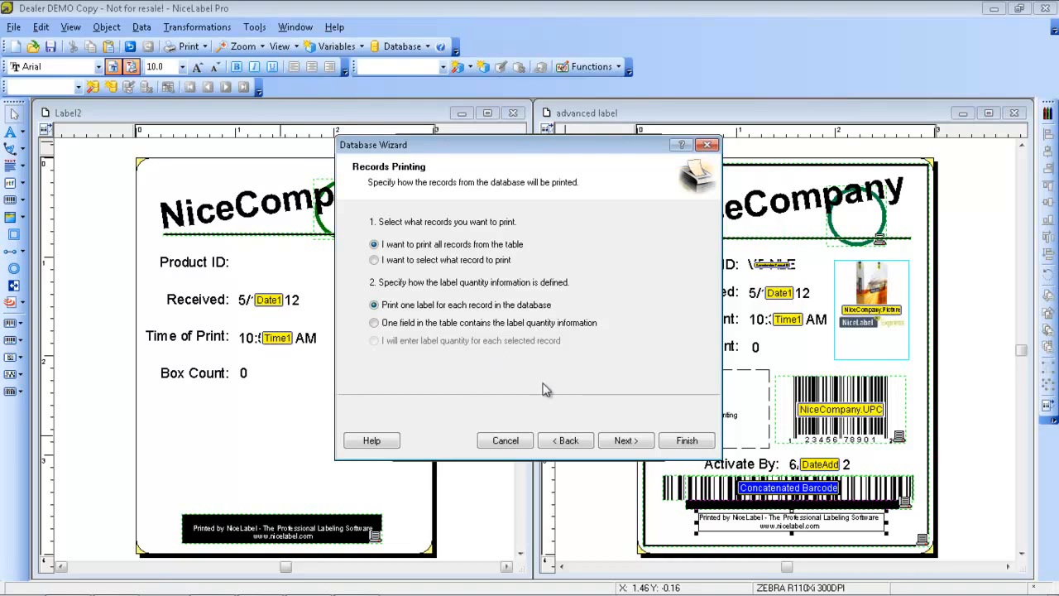
pyautogui.click(629, 448)
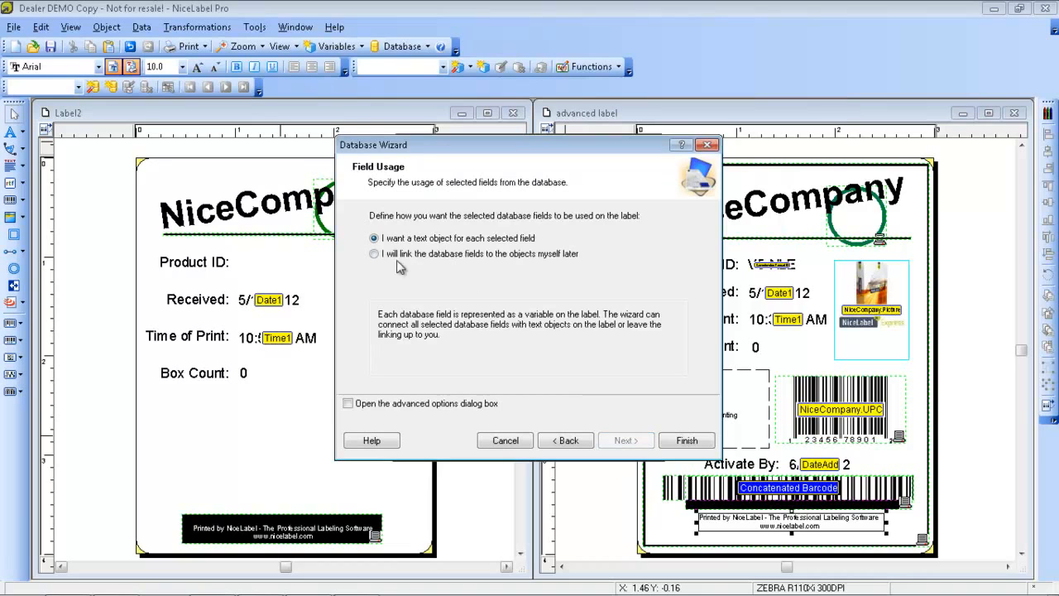
pyautogui.click(374, 255)
pyautogui.click(687, 440)
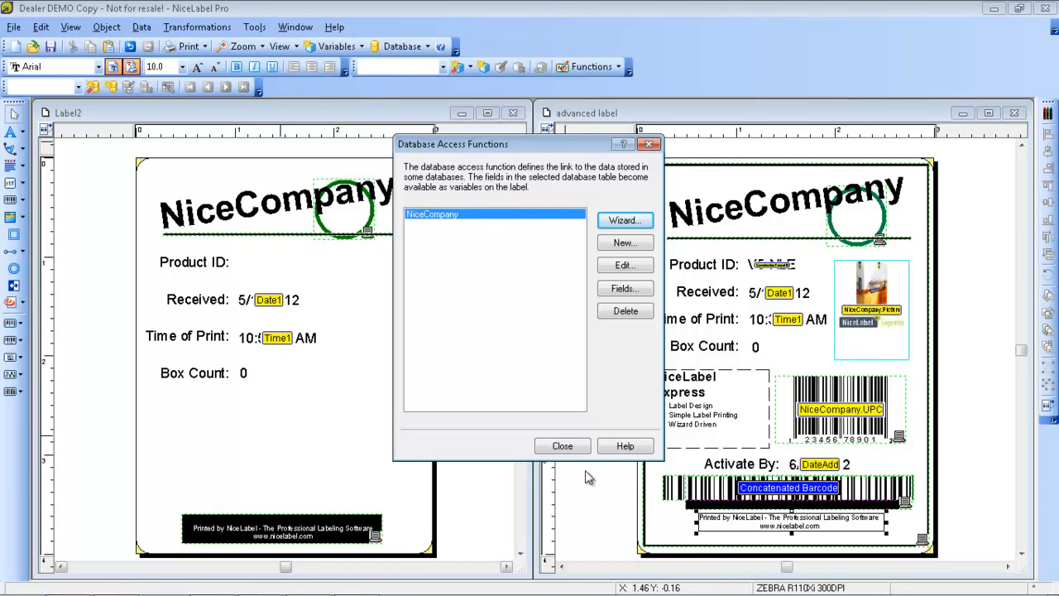
pyautogui.click(562, 447)
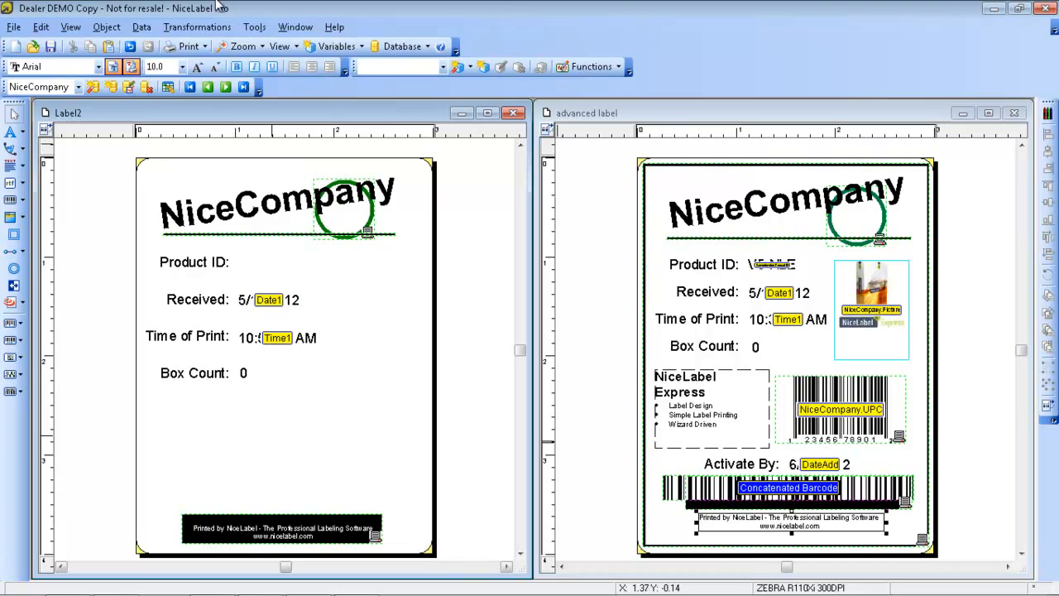
# Review the list of the label's variables, including the NiceCompany database fields, and close it
pyautogui.click(144, 28)
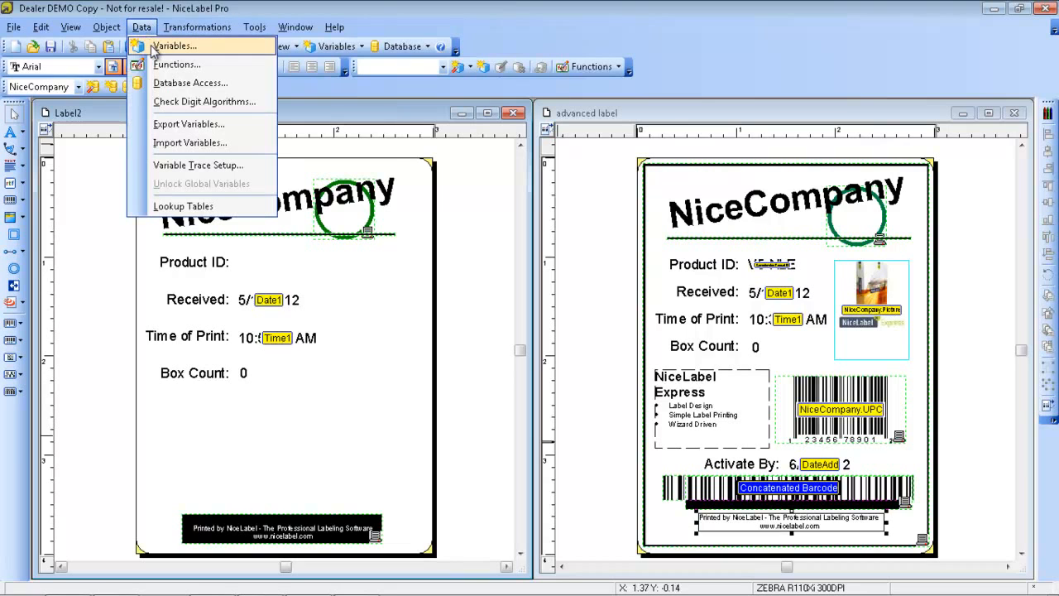
pyautogui.click(166, 46)
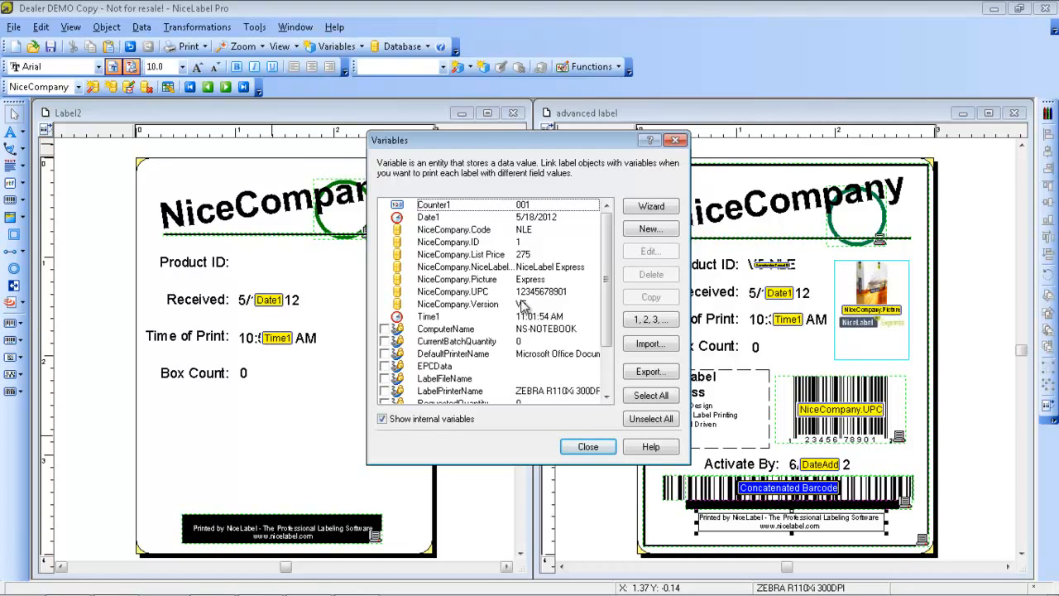
pyautogui.click(587, 447)
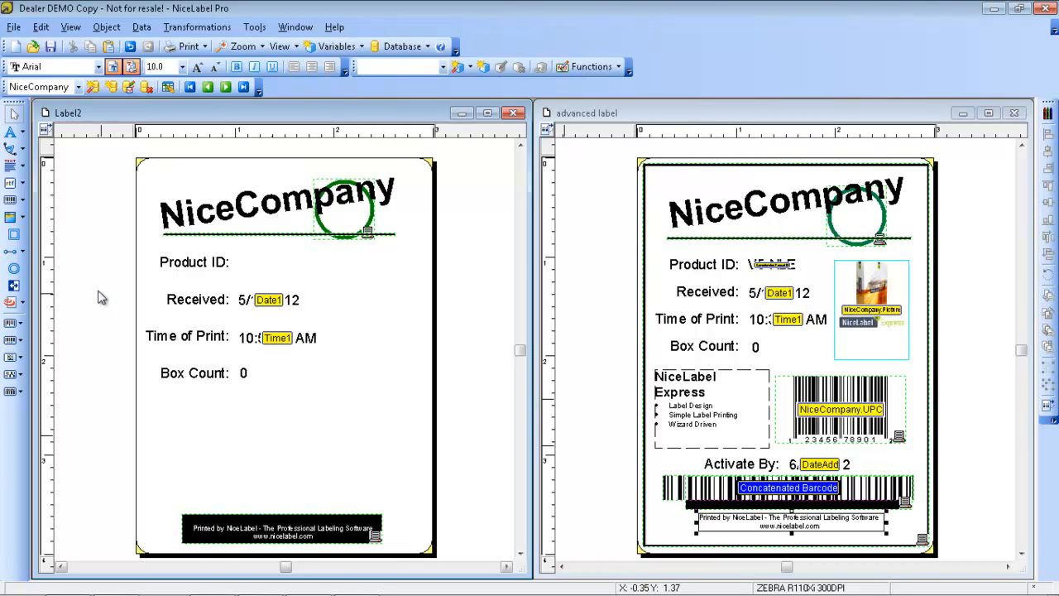
# Place a rich text box below Box Count containing "Description:" followed by the NiceCompany.NiceLabel Description variable
pyautogui.click(23, 183)
pyautogui.moveTo(56, 208)
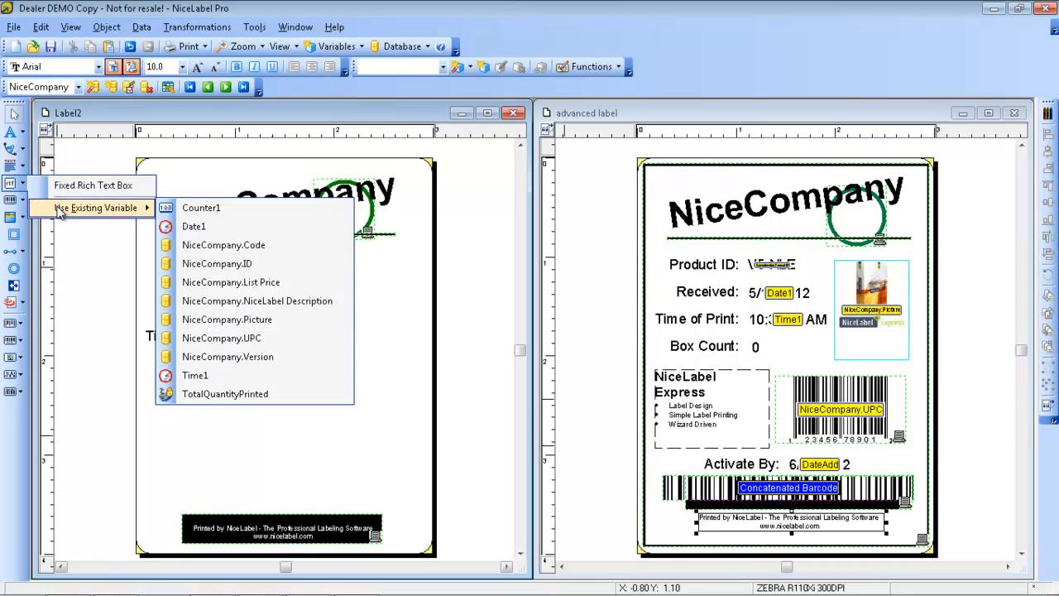
pyautogui.click(10, 183)
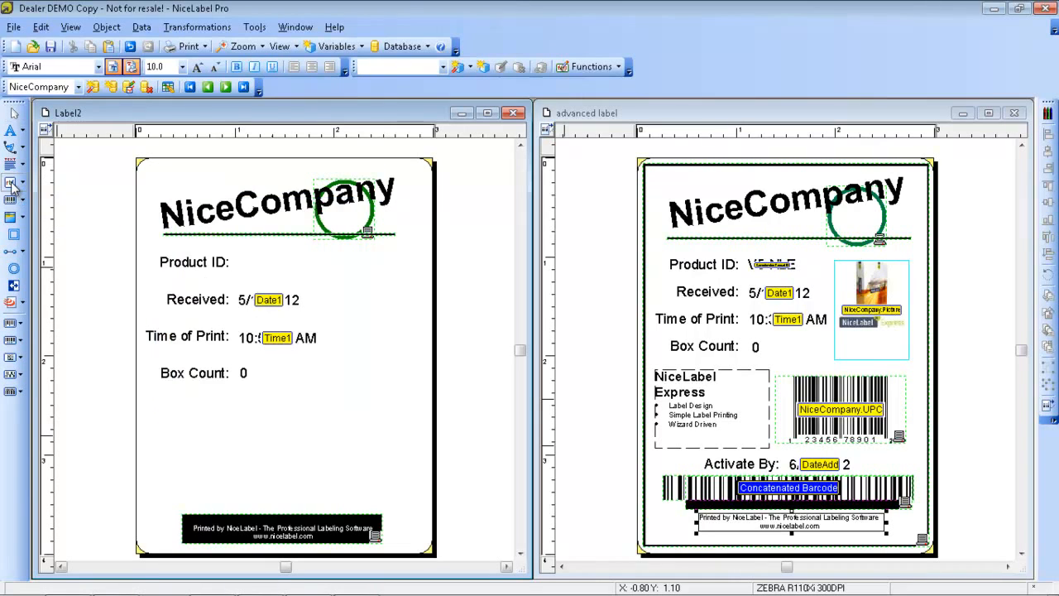
pyautogui.click(156, 404)
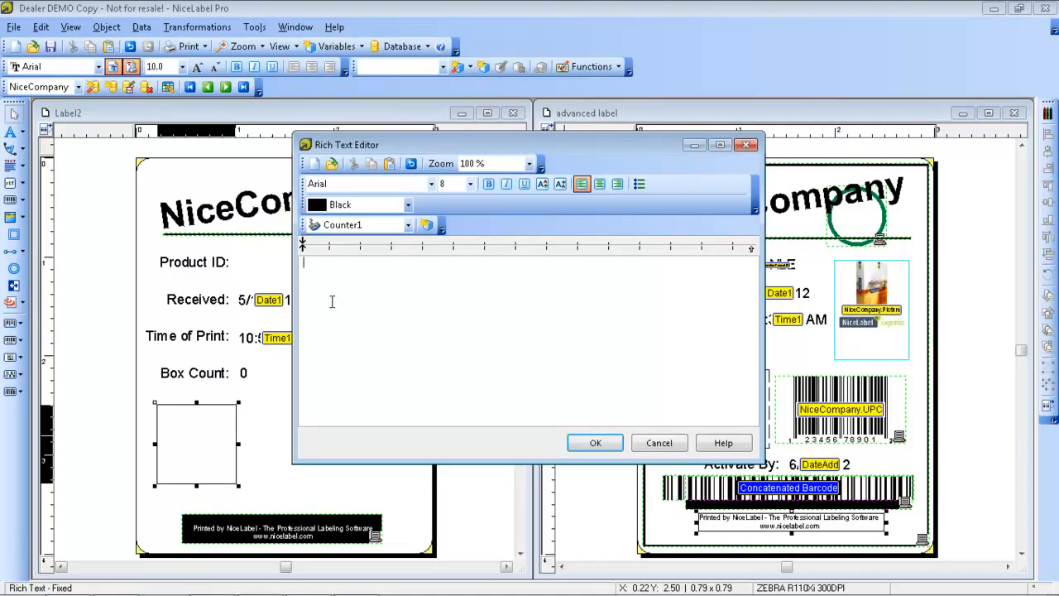
pyautogui.write('Description?')
pyautogui.press('BackSpace')
pyautogui.write(':')
pyautogui.click(408, 225)
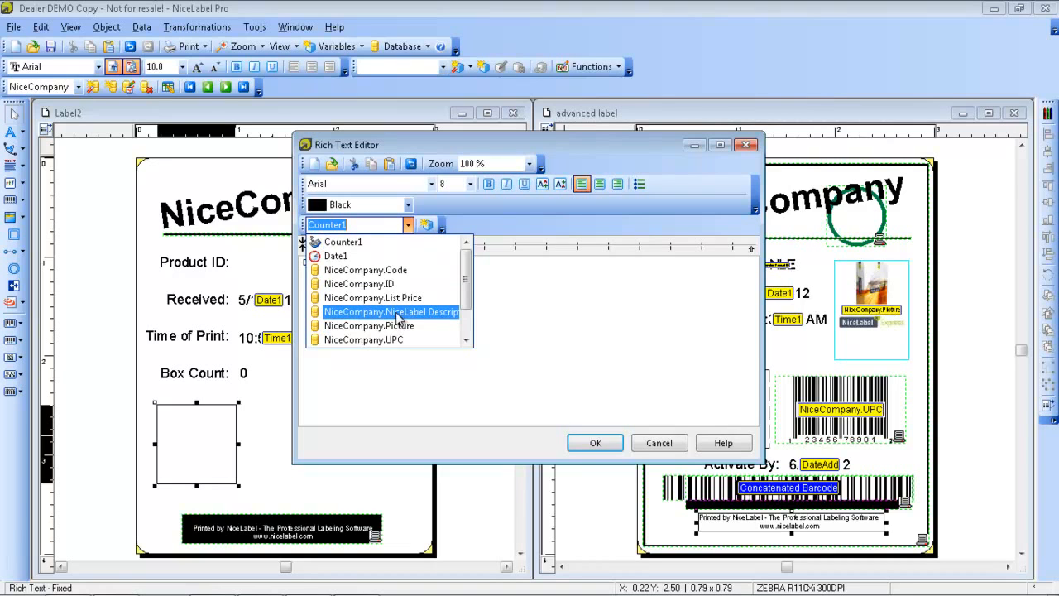
pyautogui.click(398, 313)
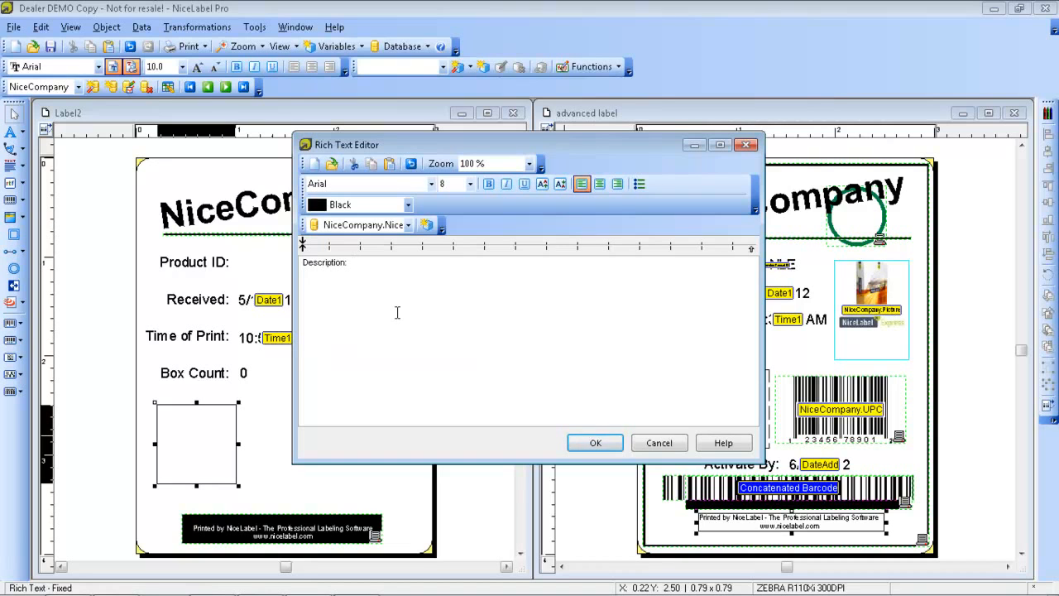
pyautogui.click(426, 226)
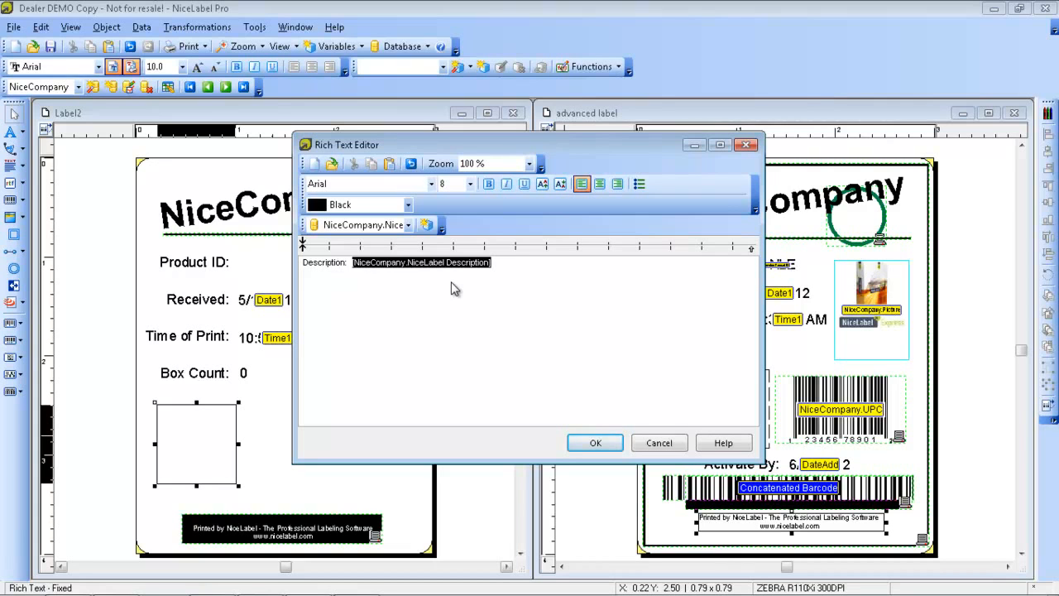
# Set all the description text to size 10, then shift the rich text box slightly up and left and widen it
pyautogui.moveTo(521, 275); pyautogui.dragTo(272, 266)
pyautogui.click(470, 183)
pyautogui.click(447, 224)
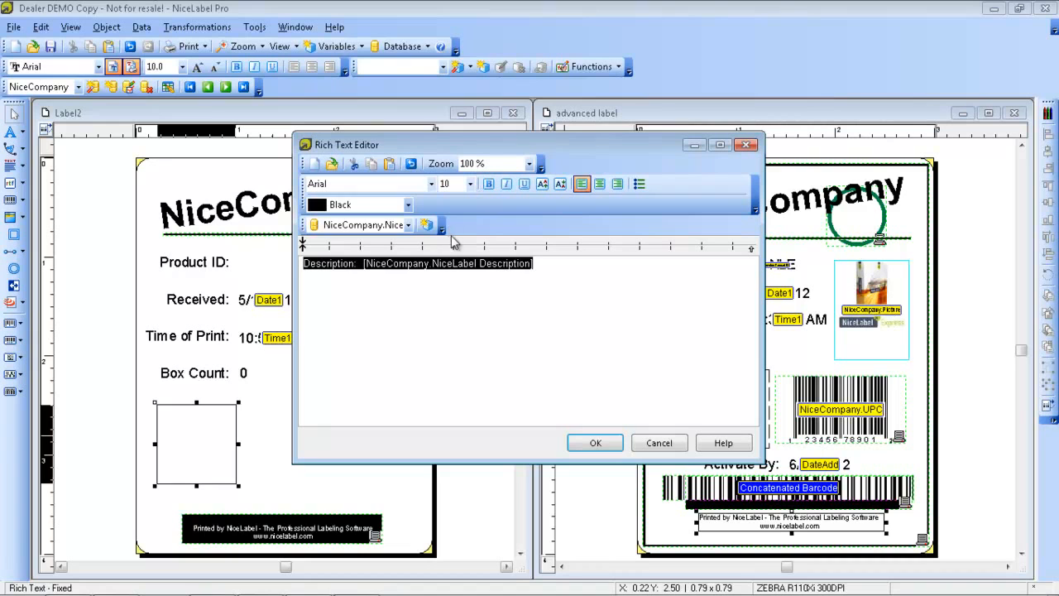
pyautogui.click(597, 444)
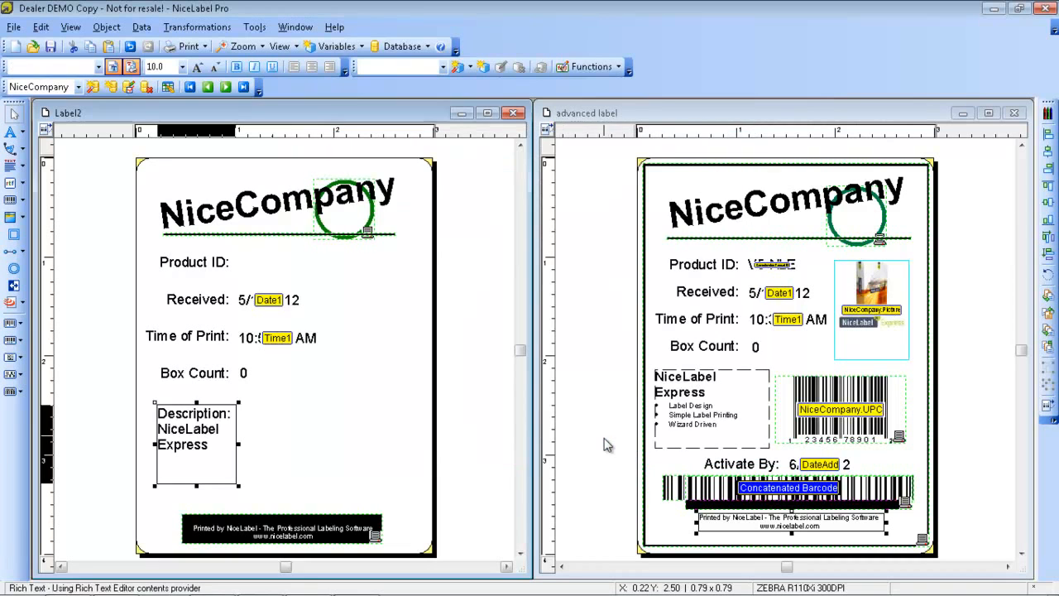
pyautogui.moveTo(216, 451); pyautogui.dragTo(207, 439)
pyautogui.moveTo(227, 473); pyautogui.dragTo(282, 480)
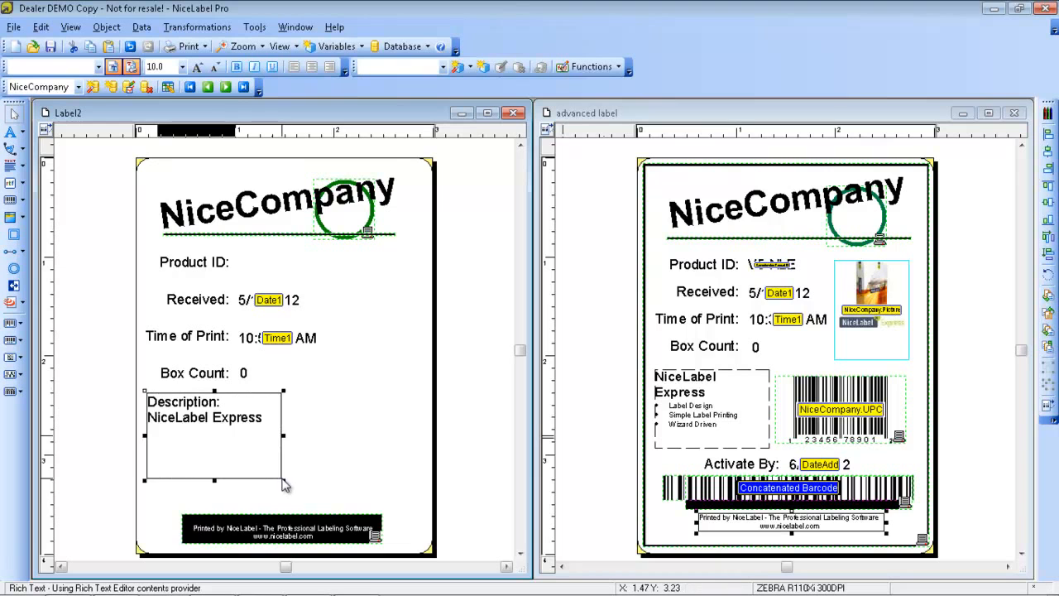
# Turn on Best fit font resizing from size 4 to 48 for the description box and make the box slightly smaller
pyautogui.doubleClick(221, 437)
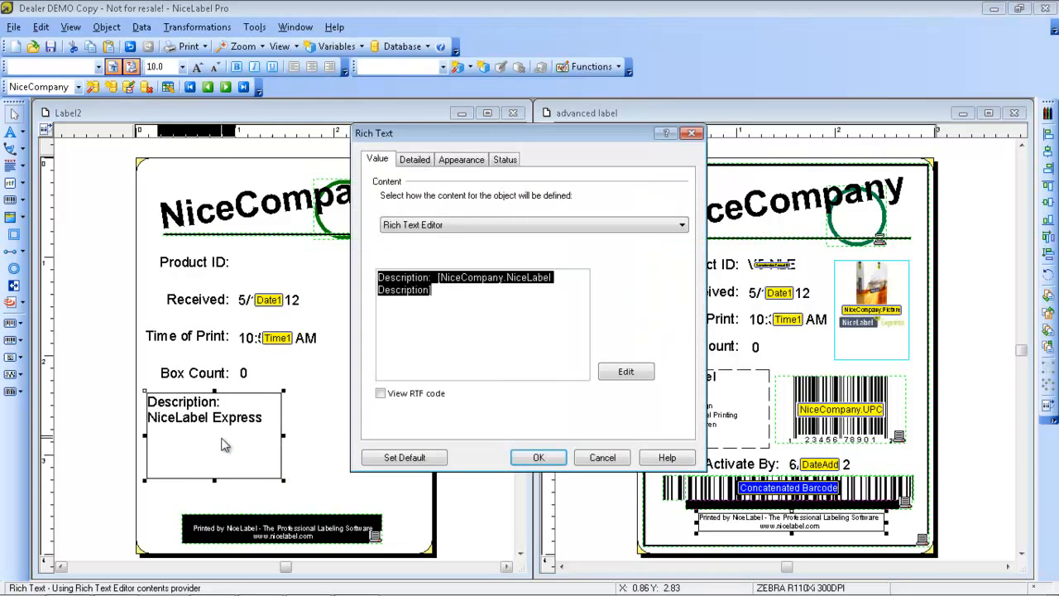
pyautogui.click(414, 161)
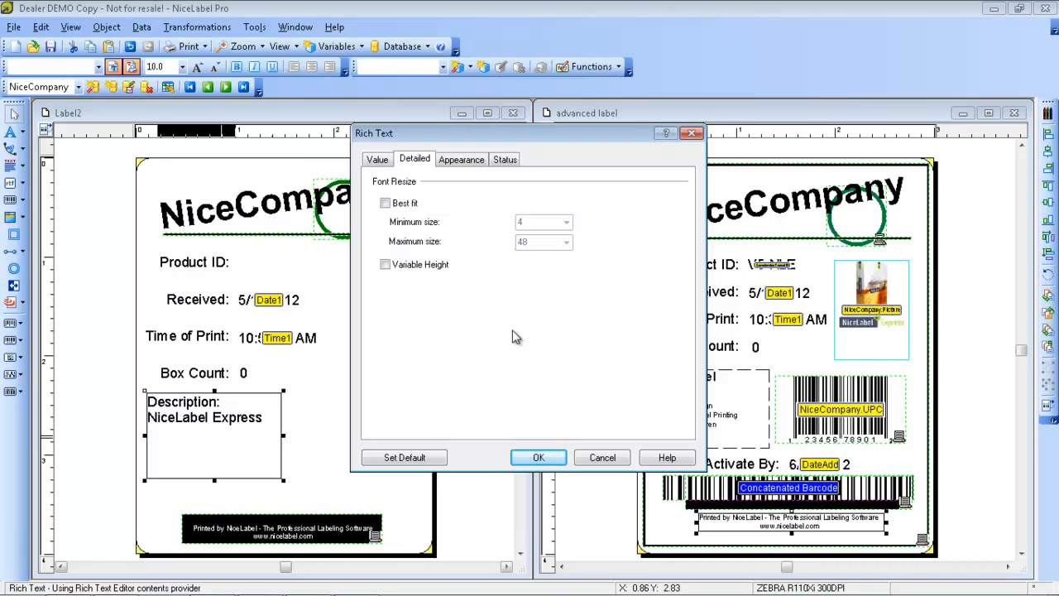
pyautogui.click(386, 204)
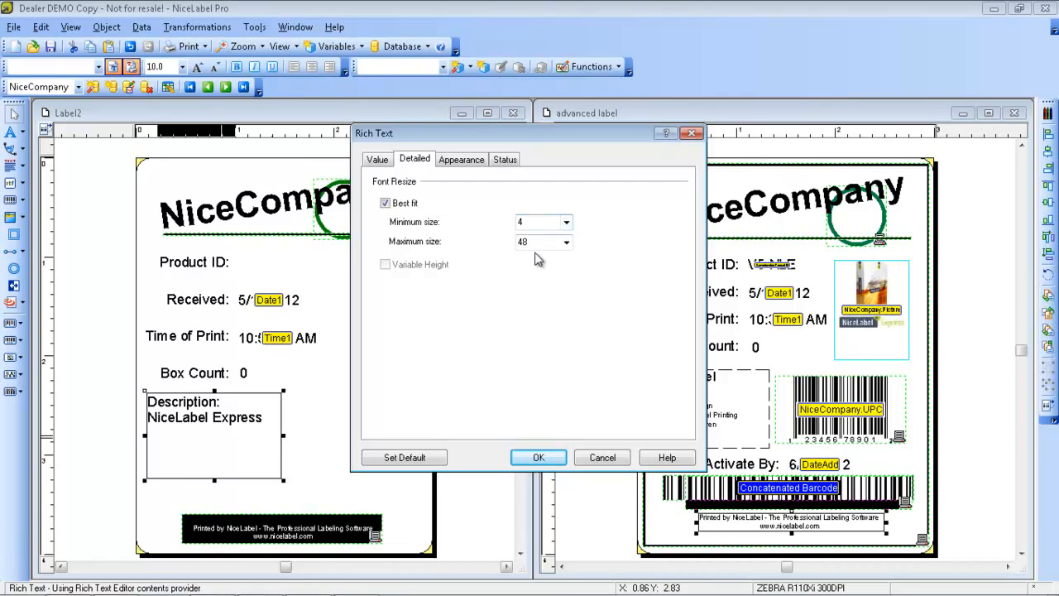
pyautogui.click(553, 457)
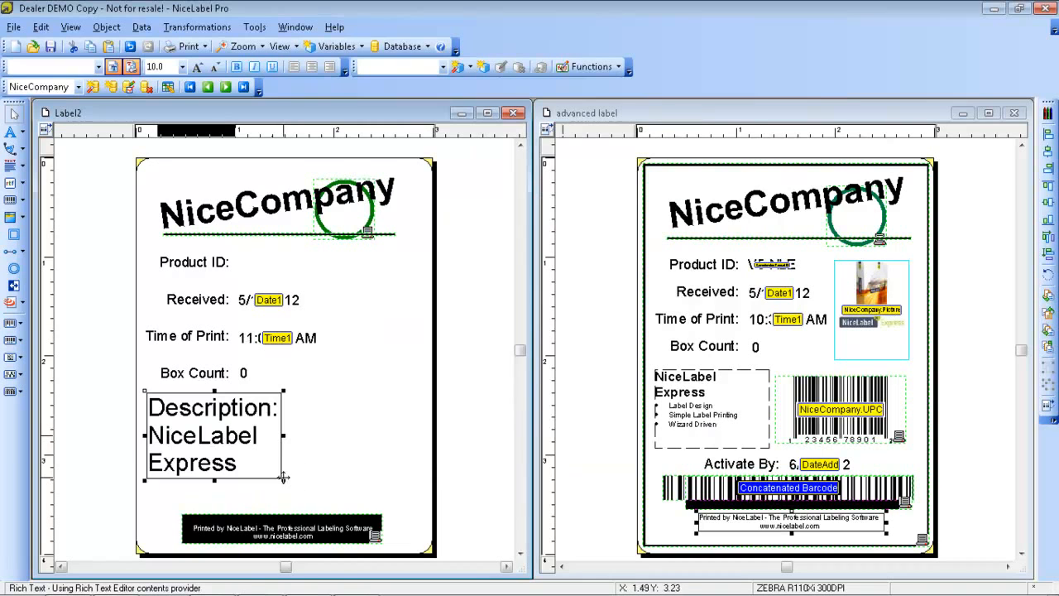
pyautogui.moveTo(284, 479)
pyautogui.mouseDown()
pyautogui.moveTo(372, 506)
pyautogui.moveTo(258, 467)
pyautogui.moveTo(273, 477)
pyautogui.mouseUp()
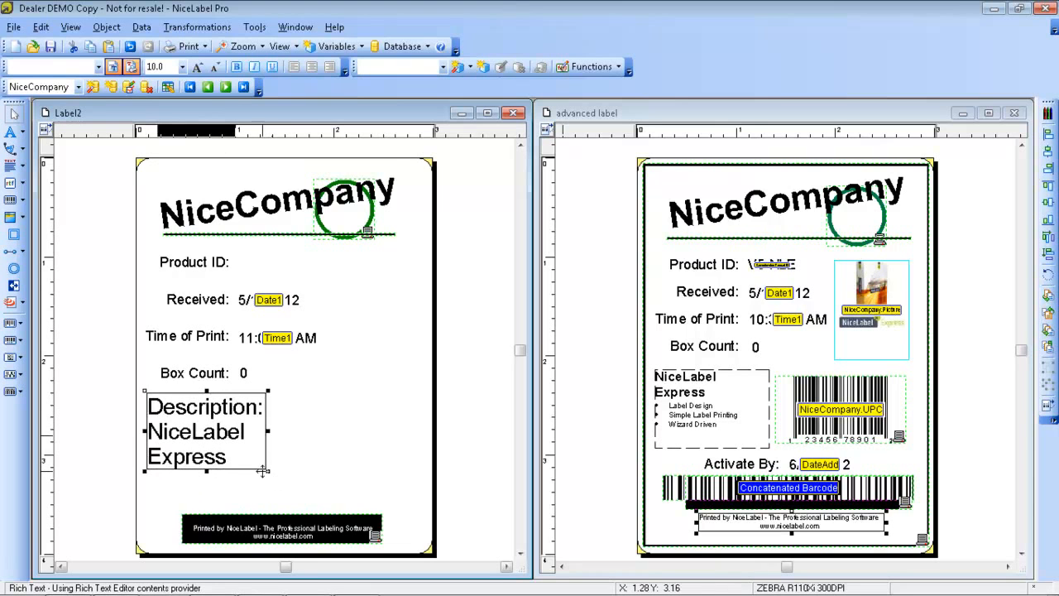
# Turn off Best fit font resizing for the description box
pyautogui.doubleClick(232, 434)
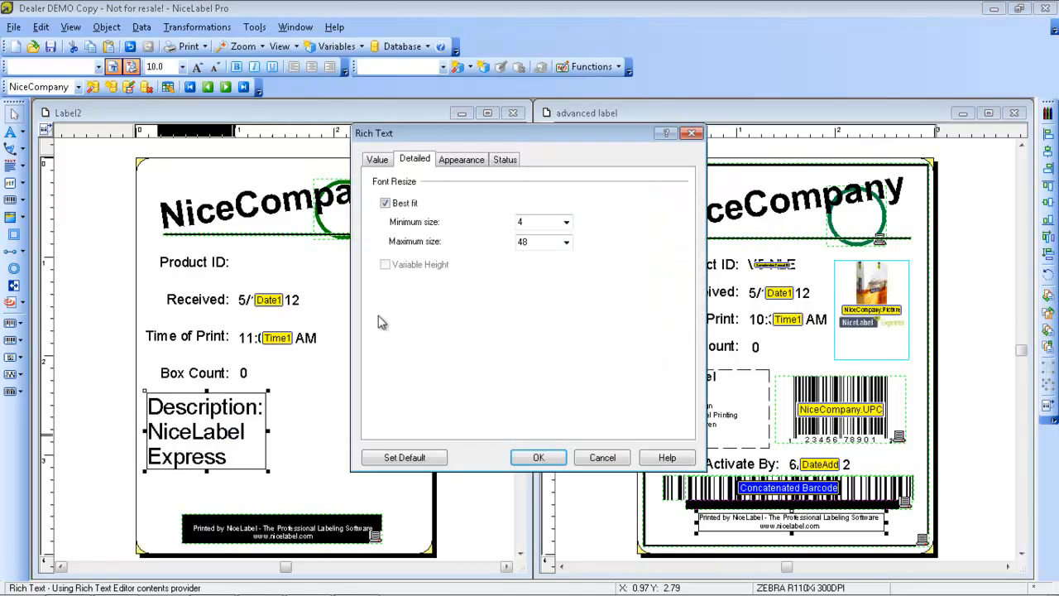
pyautogui.click(385, 204)
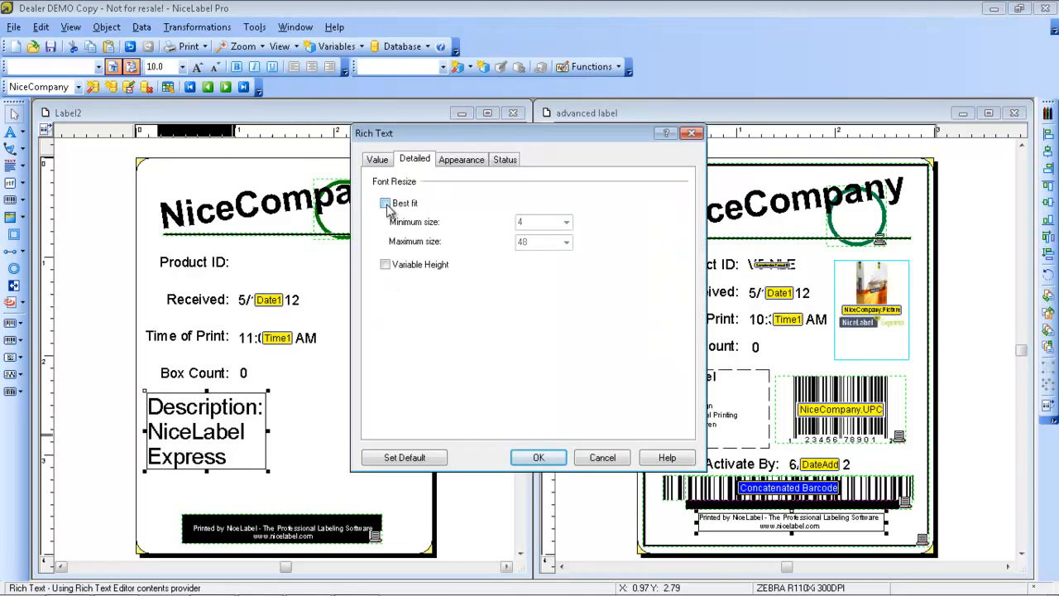
pyautogui.click(539, 457)
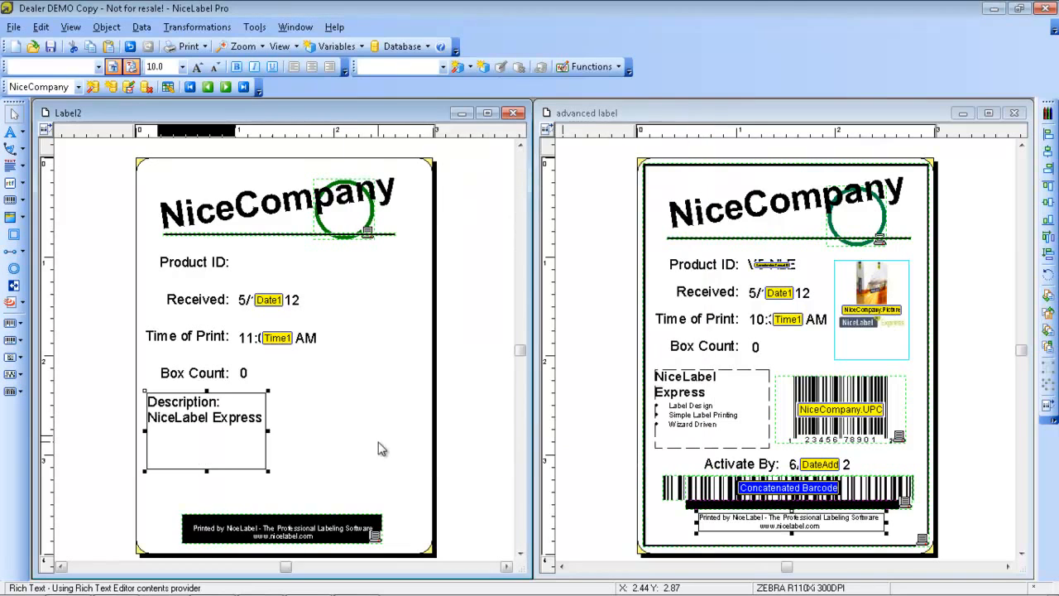
# Widen the description box so the first line also holds "NiceLabel", and deselect it
pyautogui.click(274, 474)
pyautogui.click(259, 461)
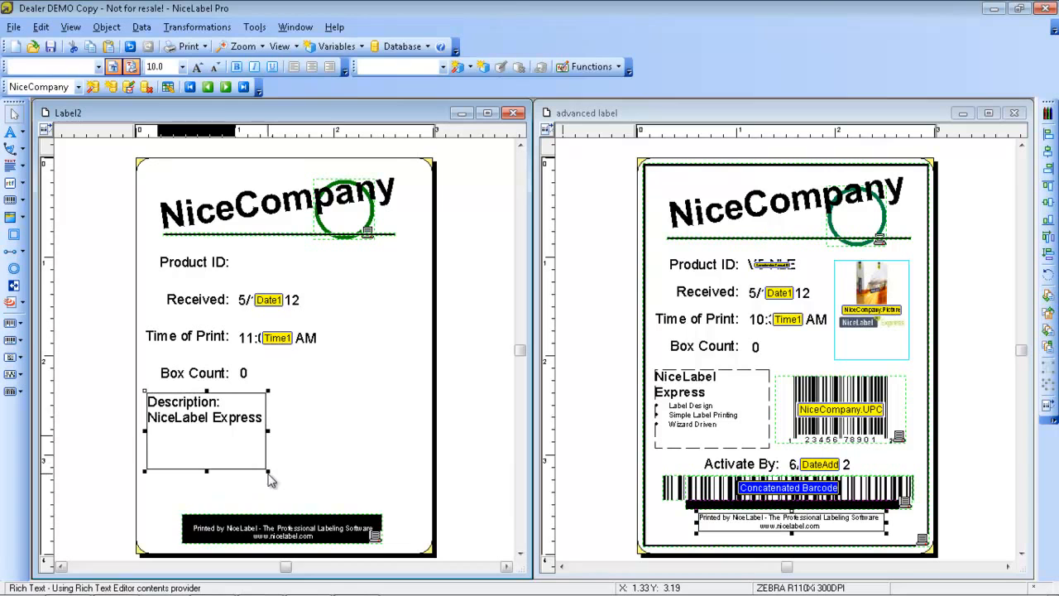
pyautogui.moveTo(268, 471); pyautogui.dragTo(293, 476)
pyautogui.click(328, 473)
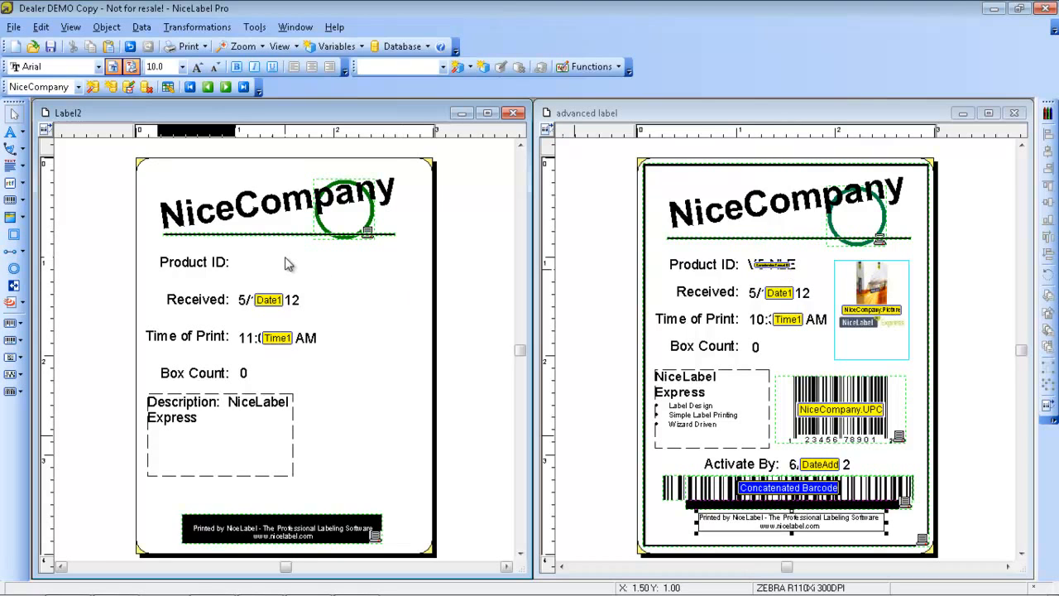
# Create a new function named Concatenate of type Concatenate and open its detailed settings
pyautogui.click(144, 29)
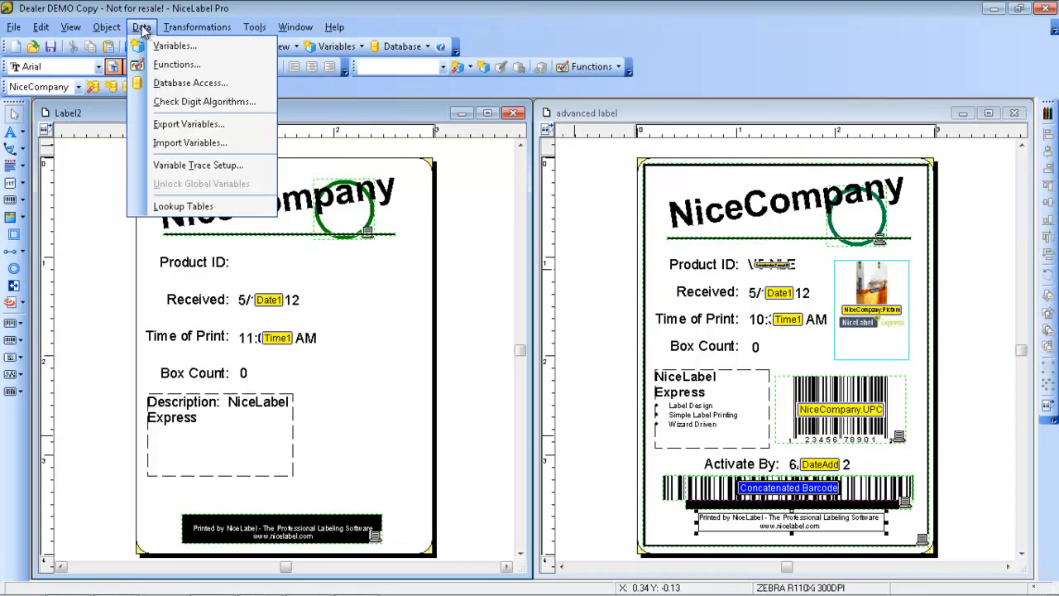
pyautogui.click(163, 66)
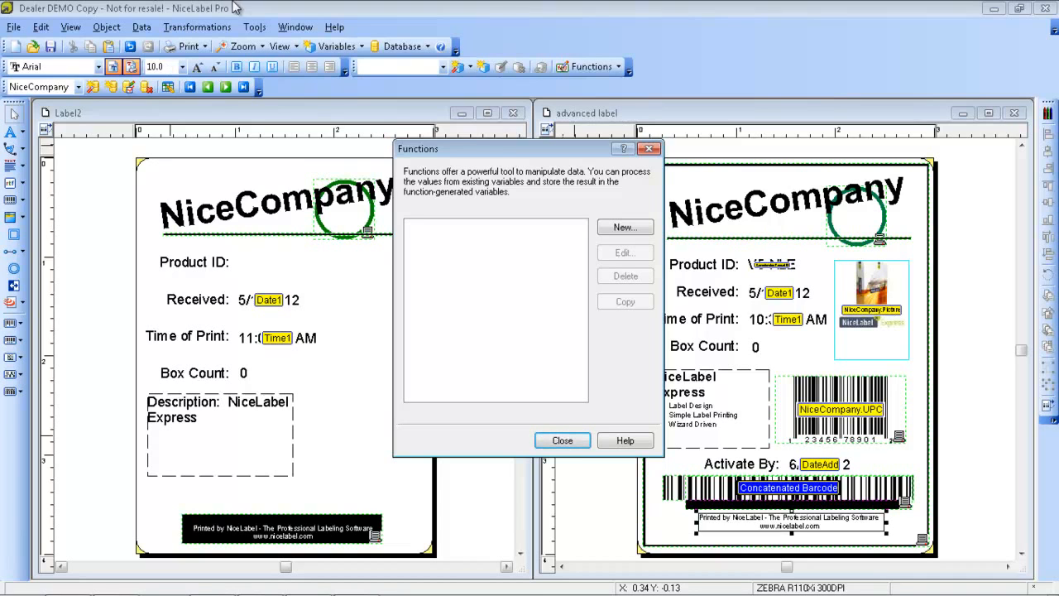
pyautogui.click(616, 227)
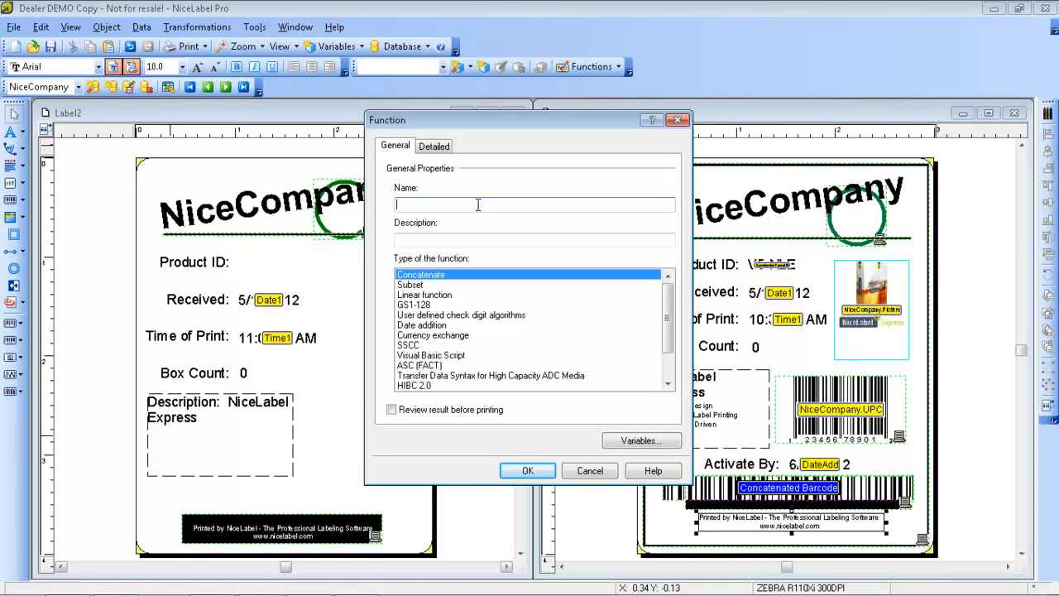
pyautogui.write('Concatenate')
pyautogui.click(411, 286)
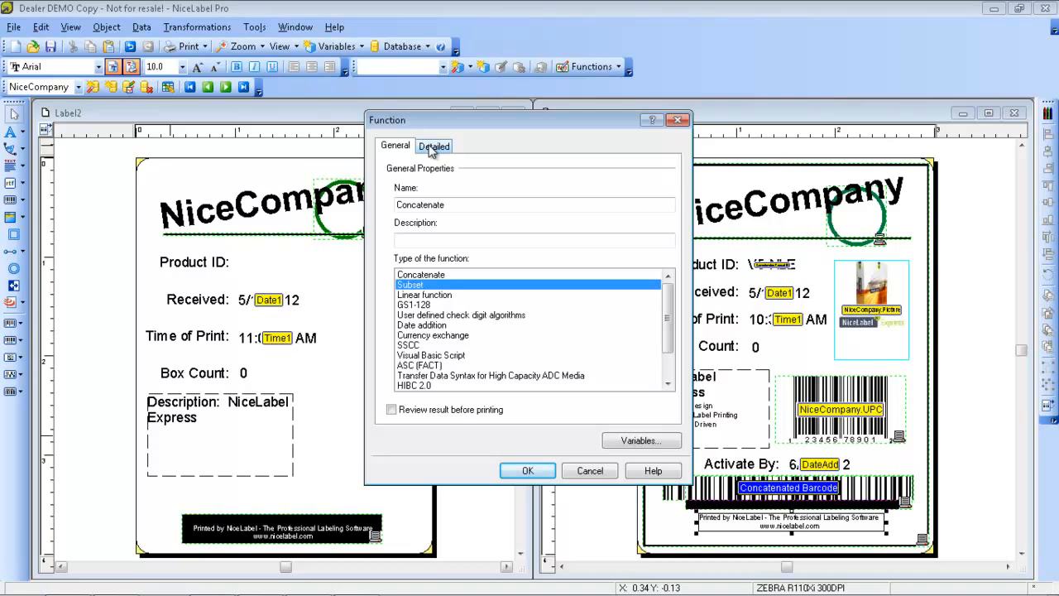
pyautogui.click(441, 274)
pyautogui.click(436, 147)
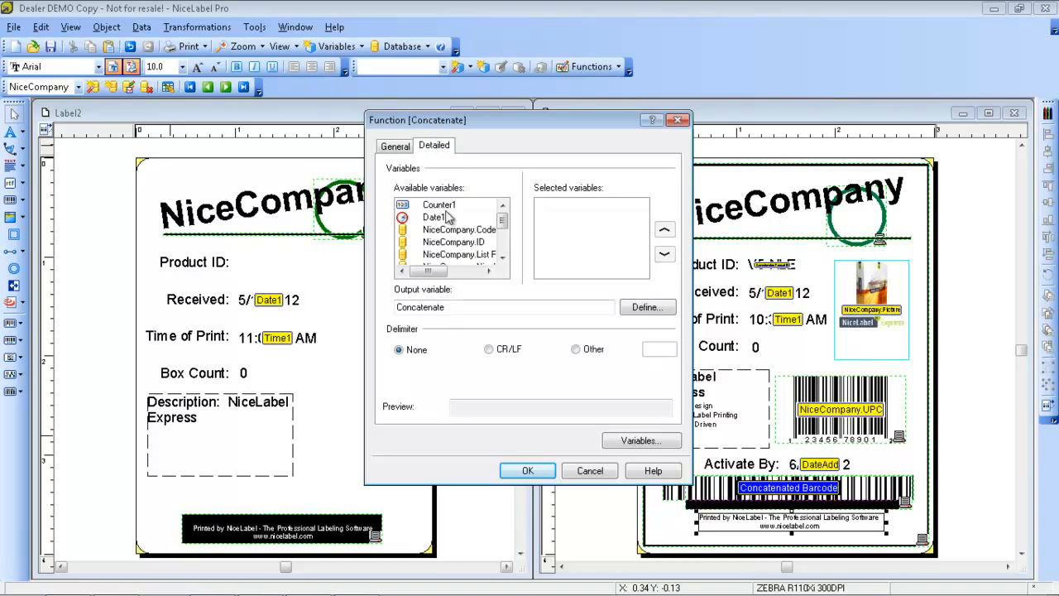
# Combine NiceCompany.Version and NiceCompany.Code in that order with a custom delimiter, then save the function and close the function list
pyautogui.moveTo(502, 222)
pyautogui.mouseDown()
pyautogui.moveTo(504, 273)
pyautogui.moveTo(510, 218)
pyautogui.mouseUp()
pyautogui.moveTo(504, 222)
pyautogui.mouseDown()
pyautogui.moveTo(502, 246)
pyautogui.moveTo(503, 236)
pyautogui.mouseUp()
pyautogui.doubleClick(484, 255)
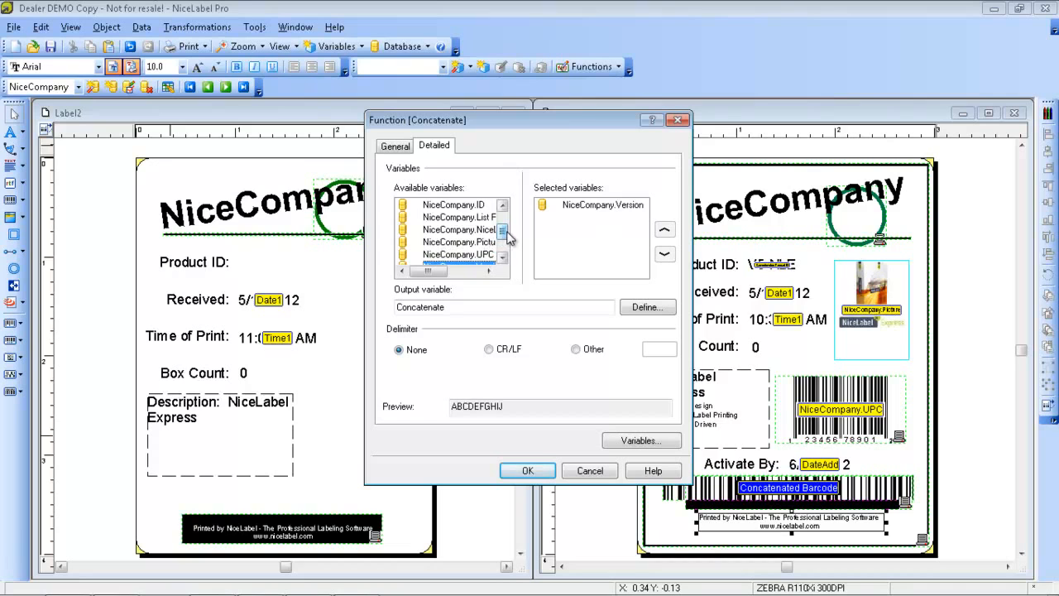
pyautogui.moveTo(503, 235); pyautogui.dragTo(507, 228)
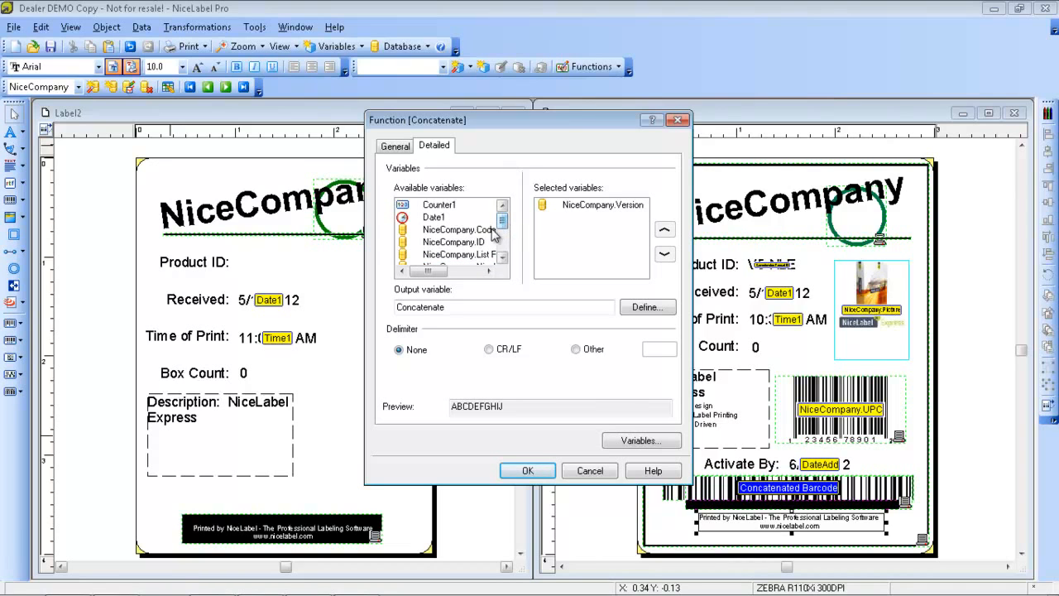
pyautogui.doubleClick(490, 231)
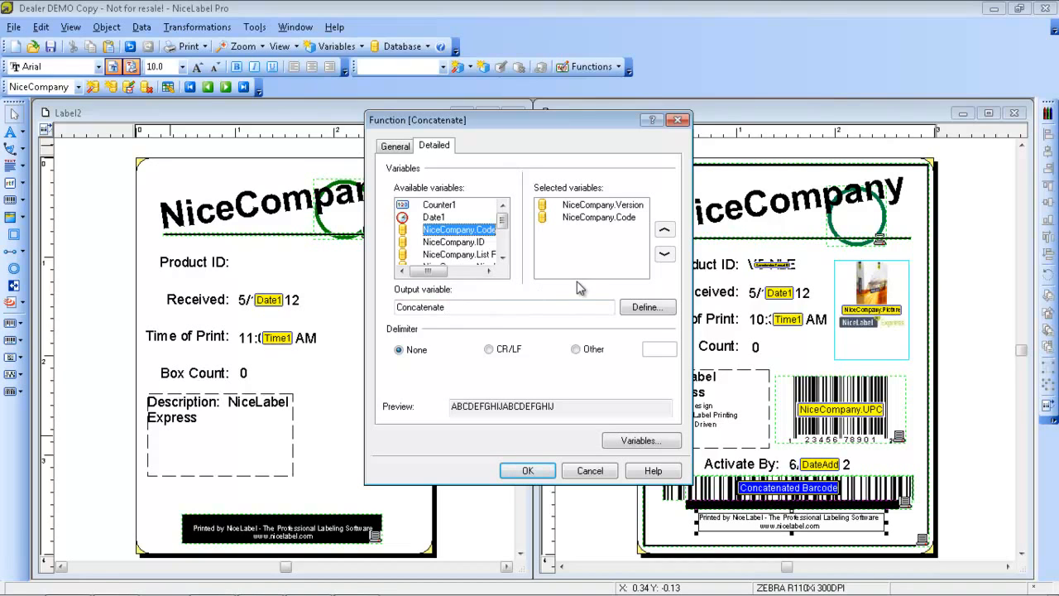
pyautogui.click(576, 349)
pyautogui.click(650, 349)
pyautogui.click(533, 471)
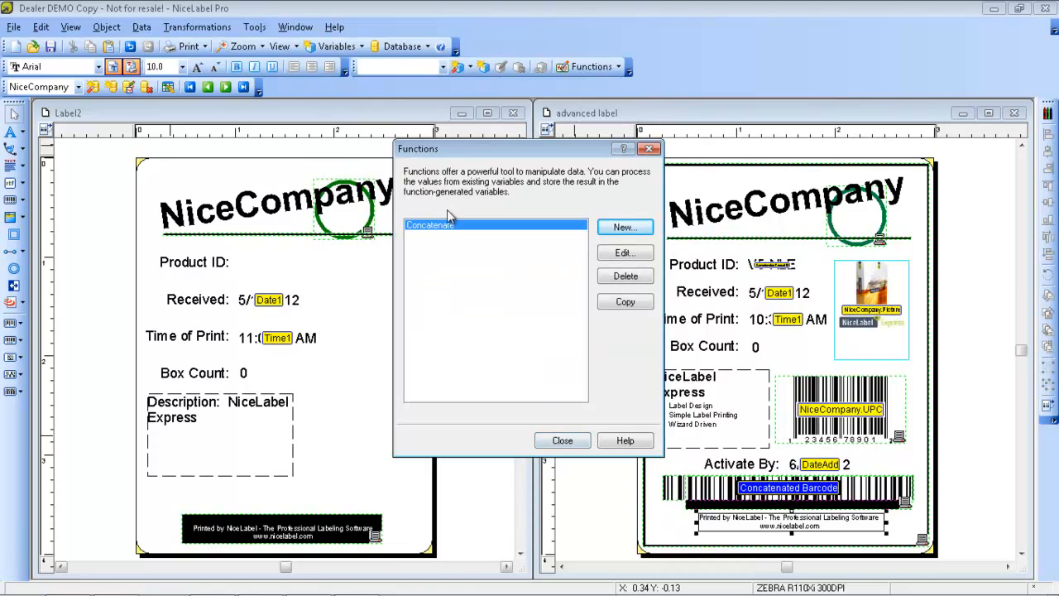
pyautogui.click(555, 445)
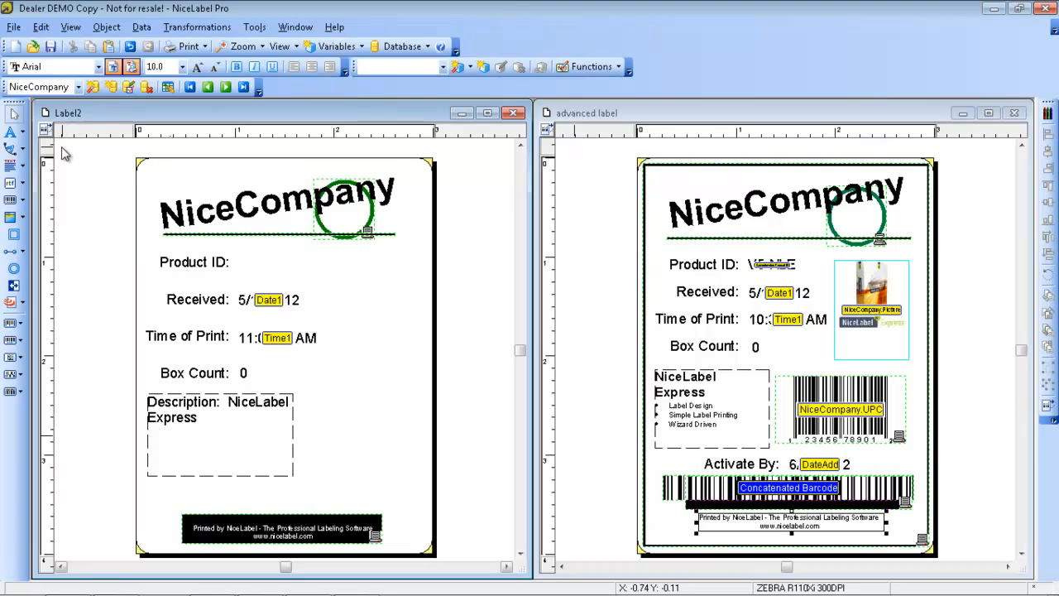
# Place a text object linked to the Concatenate variable beside the Product ID caption
pyautogui.click(24, 134)
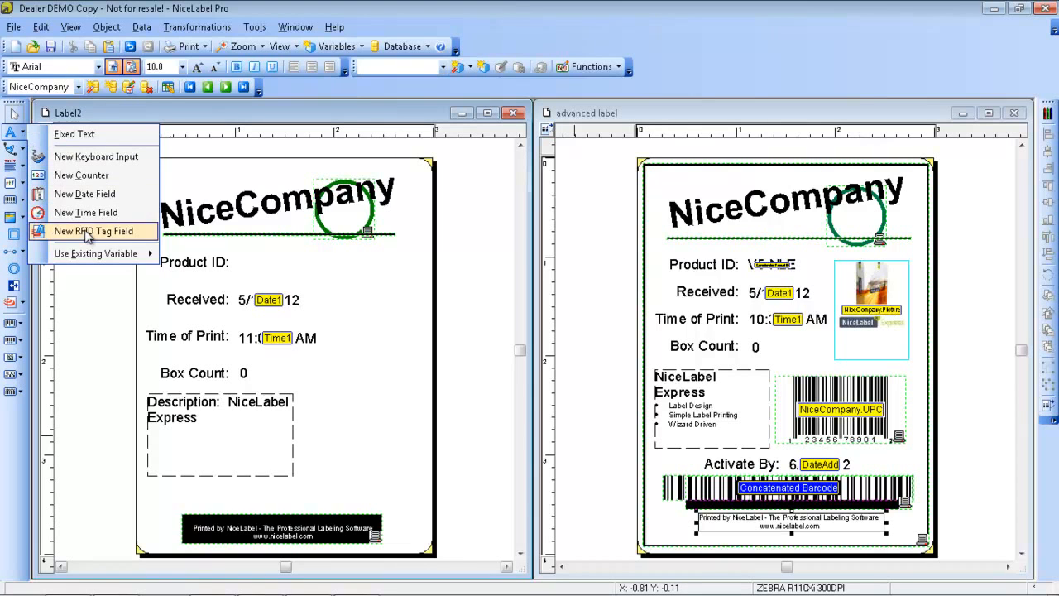
pyautogui.moveTo(101, 261)
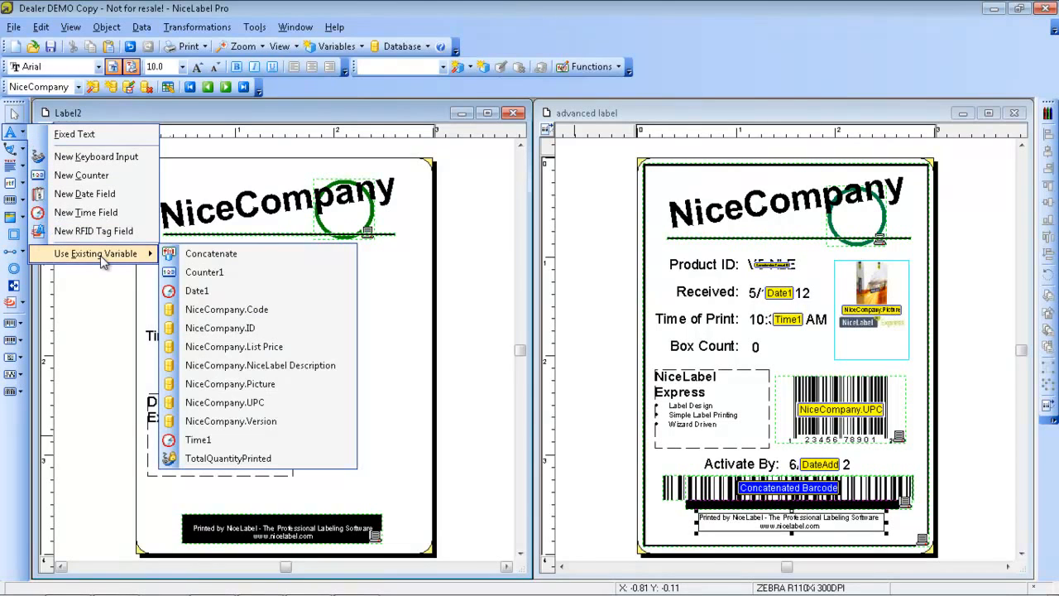
pyautogui.click(205, 254)
pyautogui.click(242, 264)
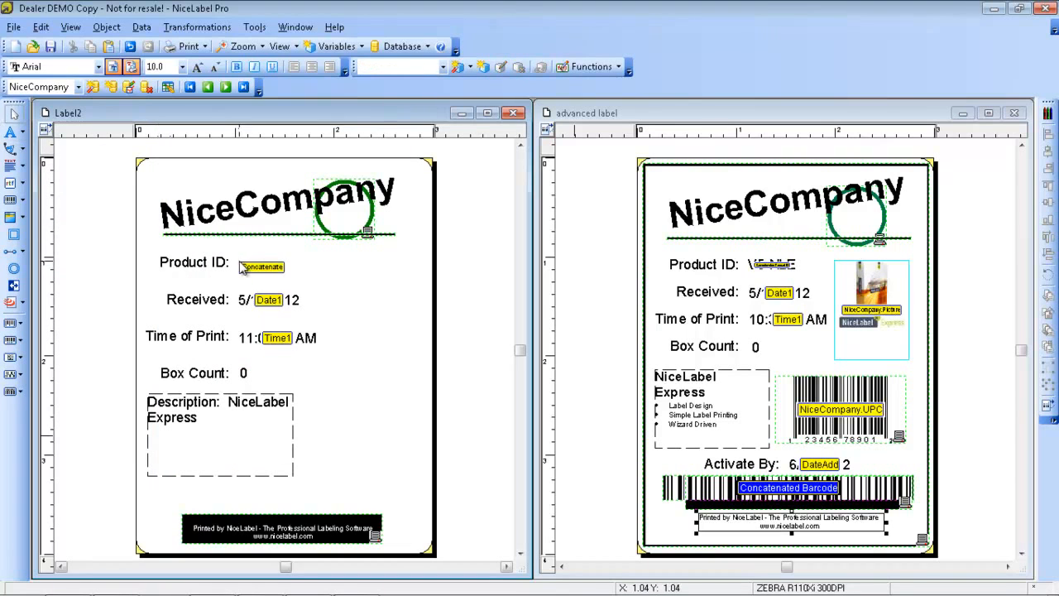
# Align the Concatenate text object level with the Product ID caption and deselect it
pyautogui.click(262, 266)
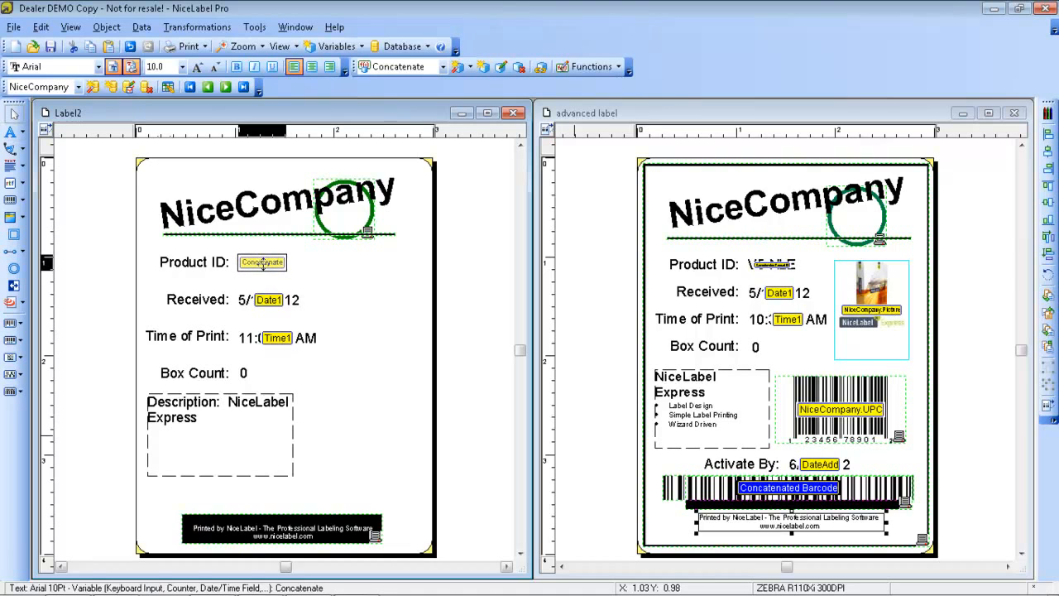
pyautogui.click(320, 274)
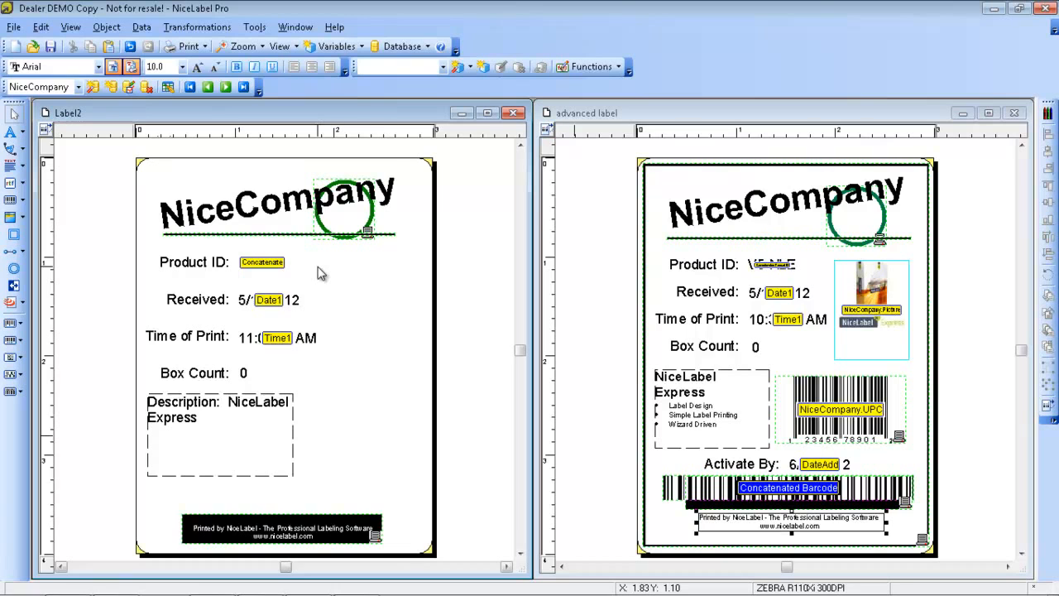
# Turn off the display of variable names on the label objects
pyautogui.click(72, 31)
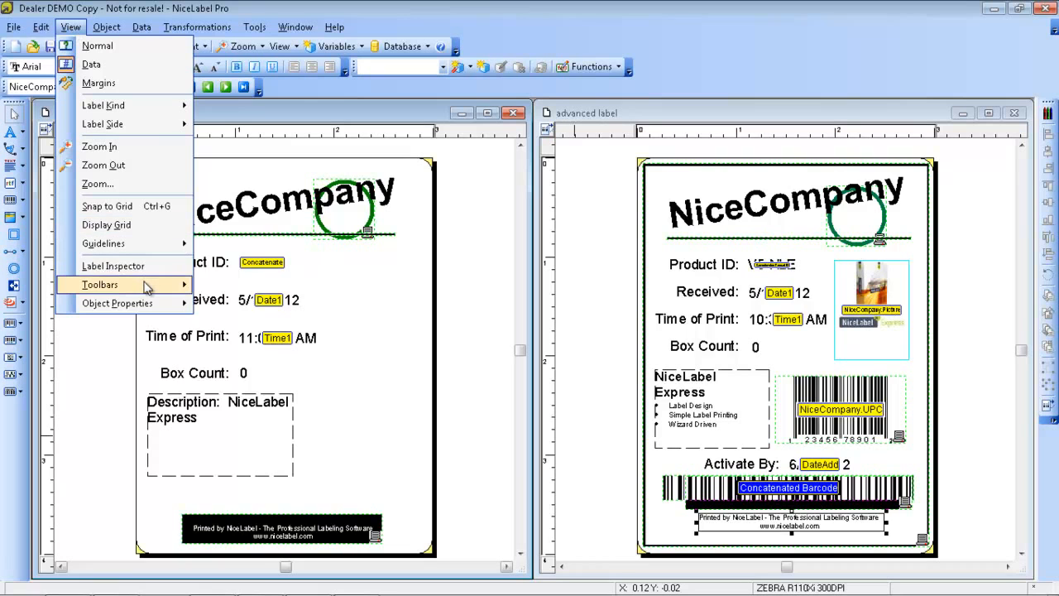
pyautogui.moveTo(145, 285)
pyautogui.moveTo(143, 306)
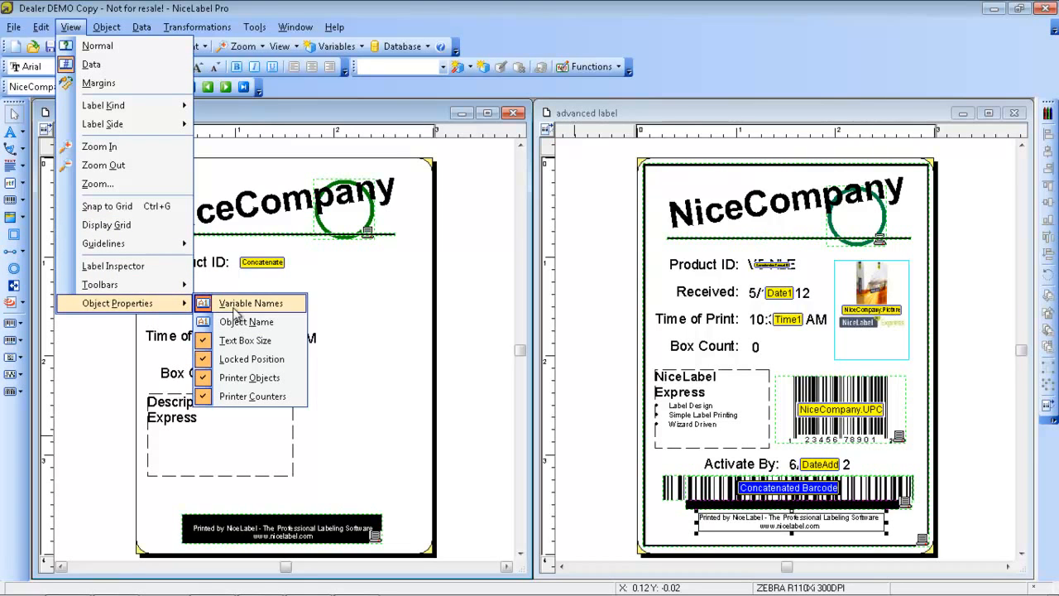
pyautogui.click(277, 306)
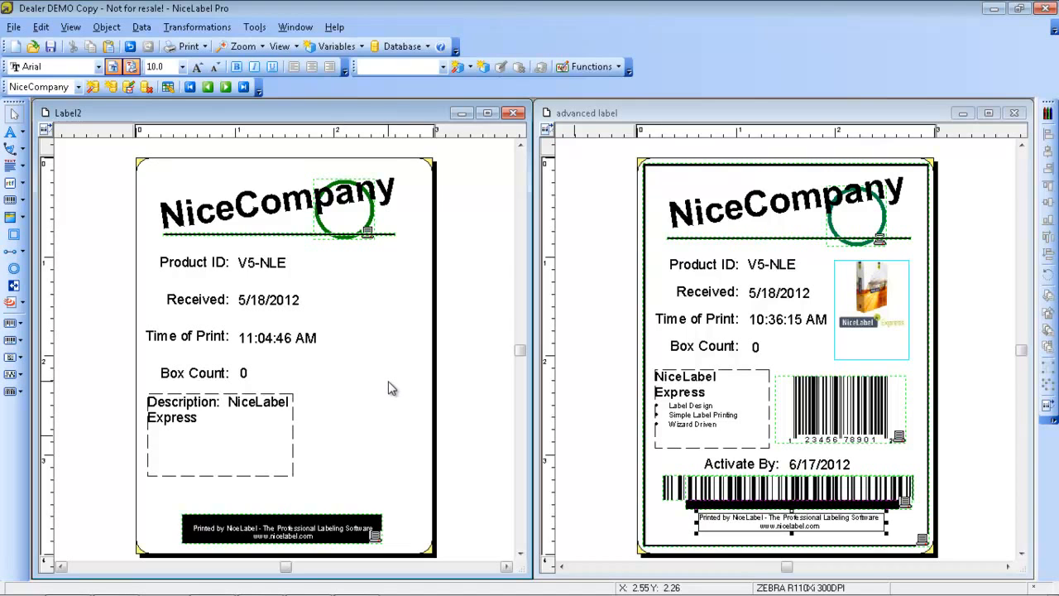
# Place a bar code linked to the existing NiceCompany.UPC variable beside the description box
pyautogui.click(23, 204)
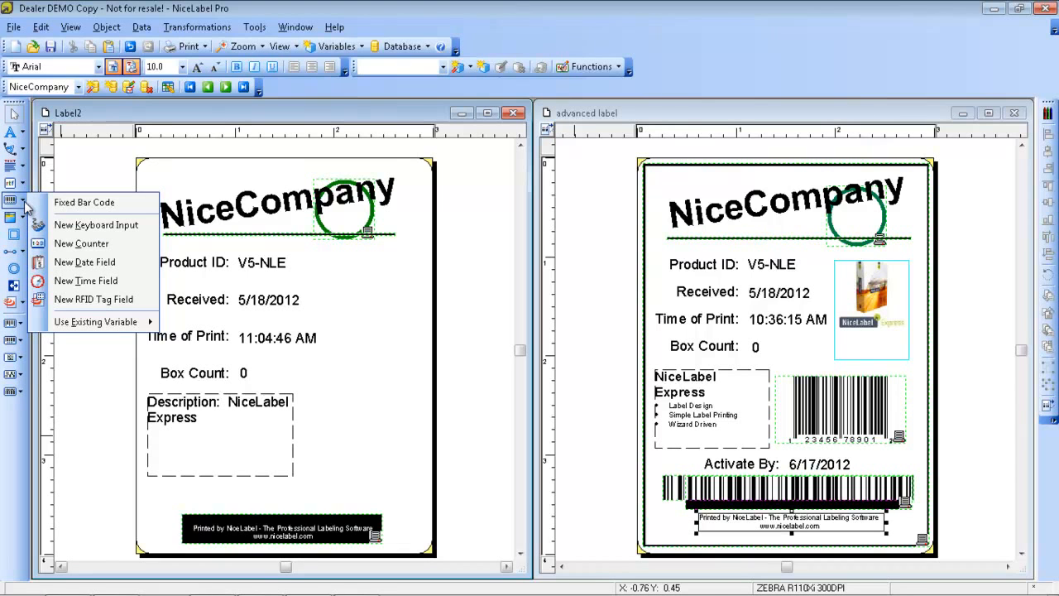
pyautogui.click(25, 206)
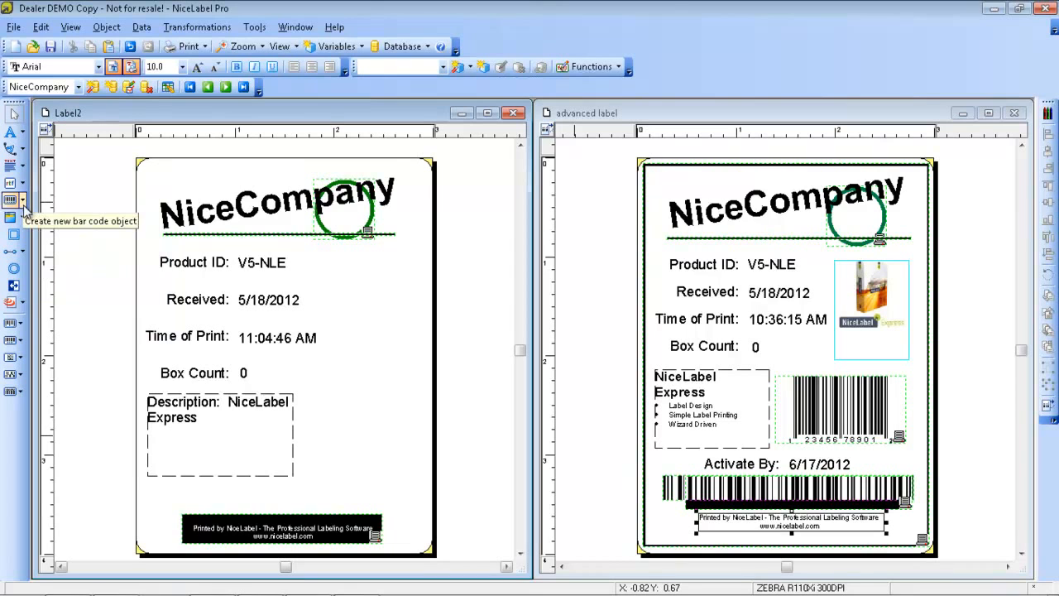
pyautogui.click(23, 204)
pyautogui.moveTo(146, 328)
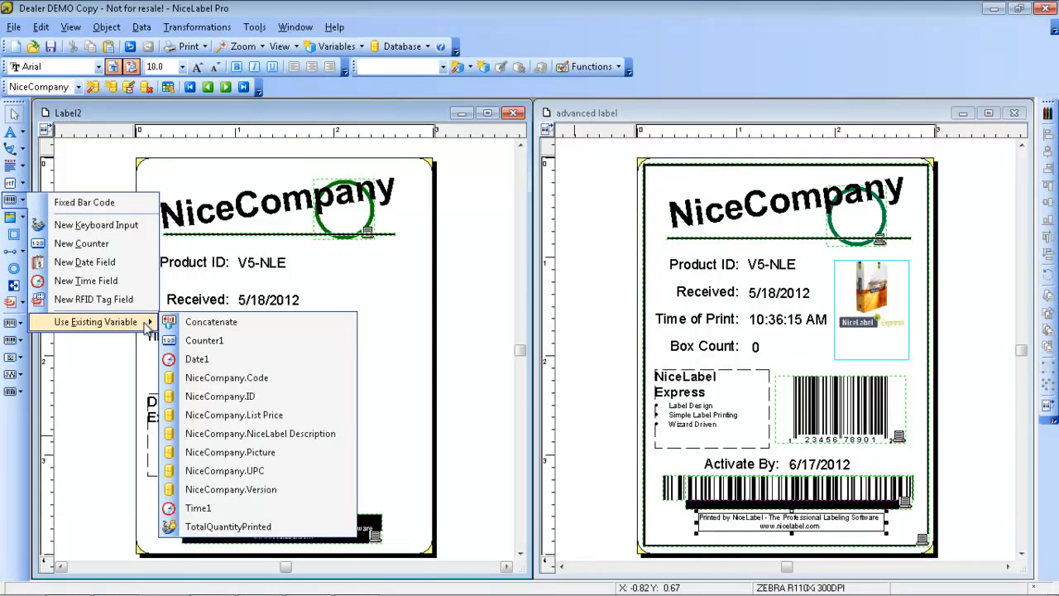
pyautogui.click(236, 473)
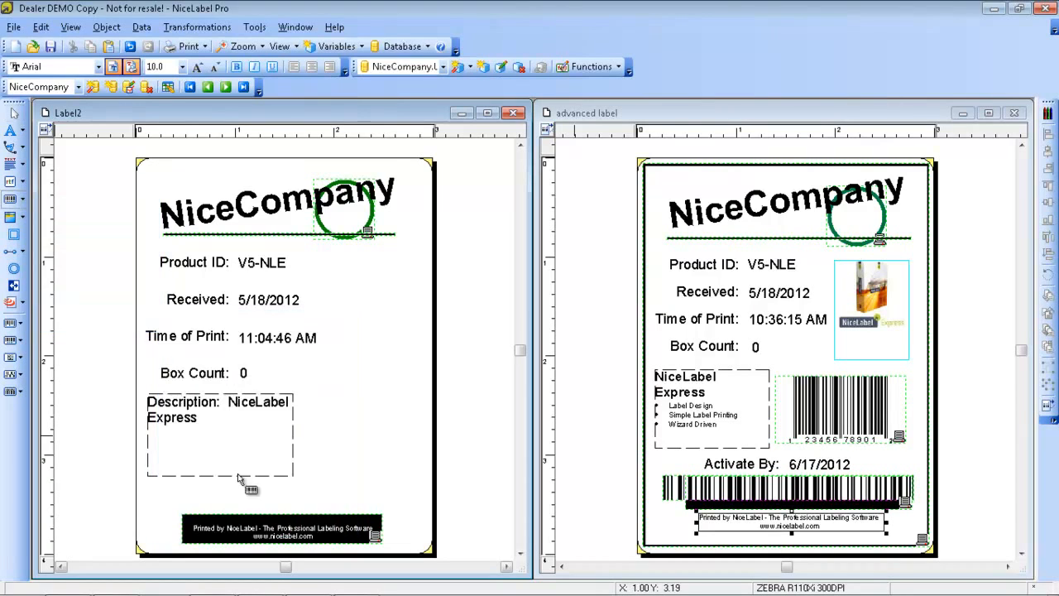
pyautogui.click(311, 390)
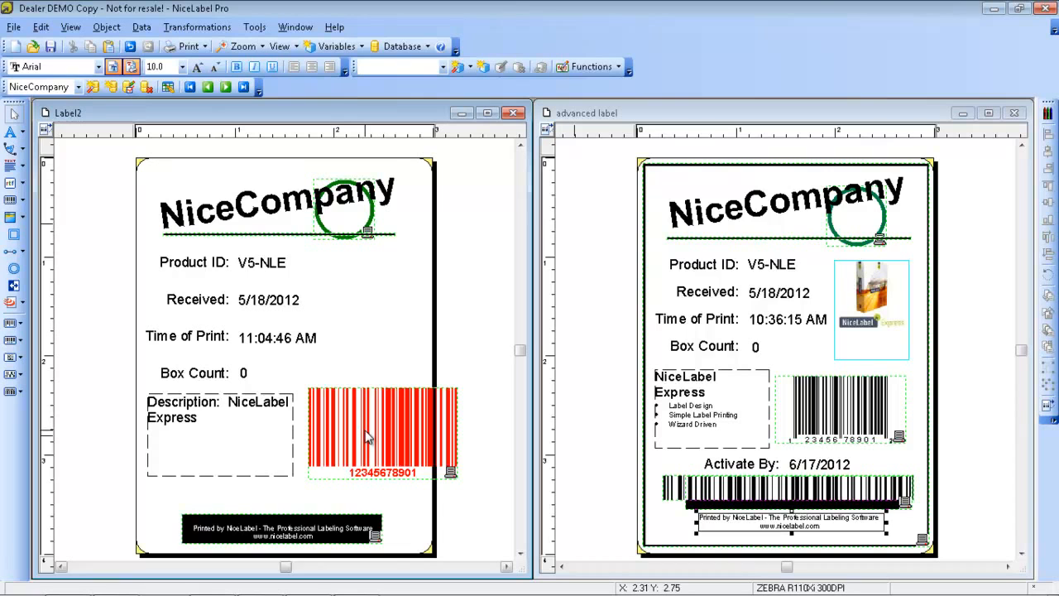
# Narrow the description box so "NiceLabel Express" wraps onto the second line, and move the bar code up against it
pyautogui.click(295, 444)
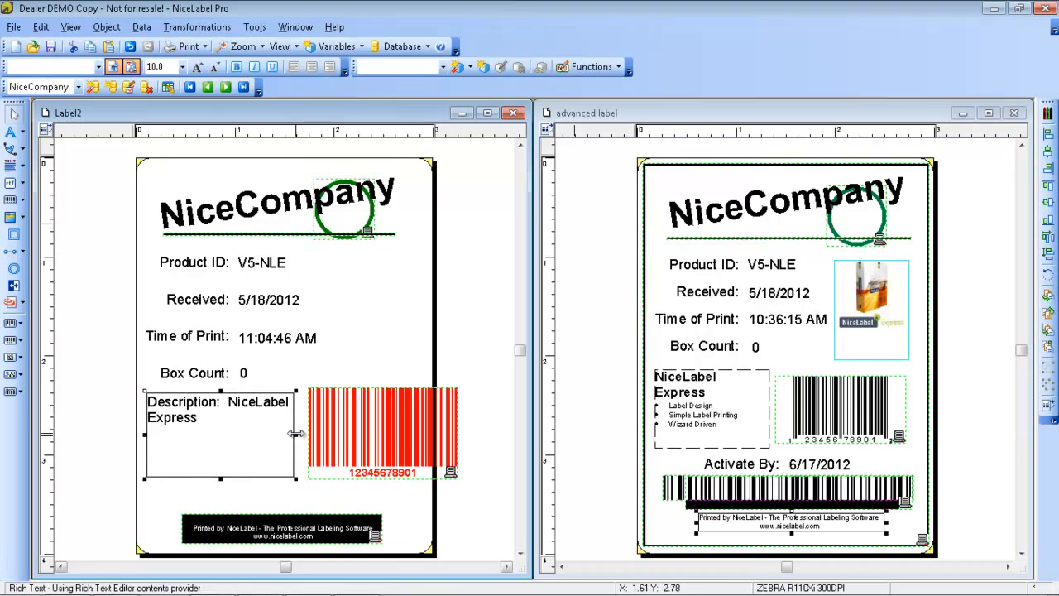
pyautogui.moveTo(294, 435); pyautogui.dragTo(280, 433)
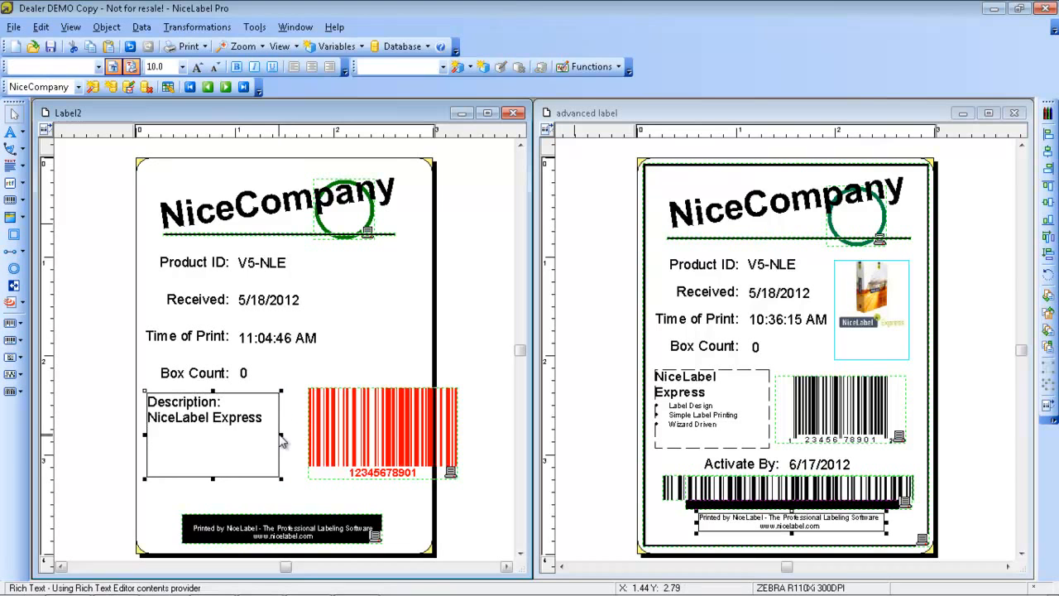
pyautogui.click(355, 426)
pyautogui.moveTo(355, 426); pyautogui.dragTo(331, 426)
# Change the UPC bar code's type to Upc-A
pyautogui.doubleClick(339, 439)
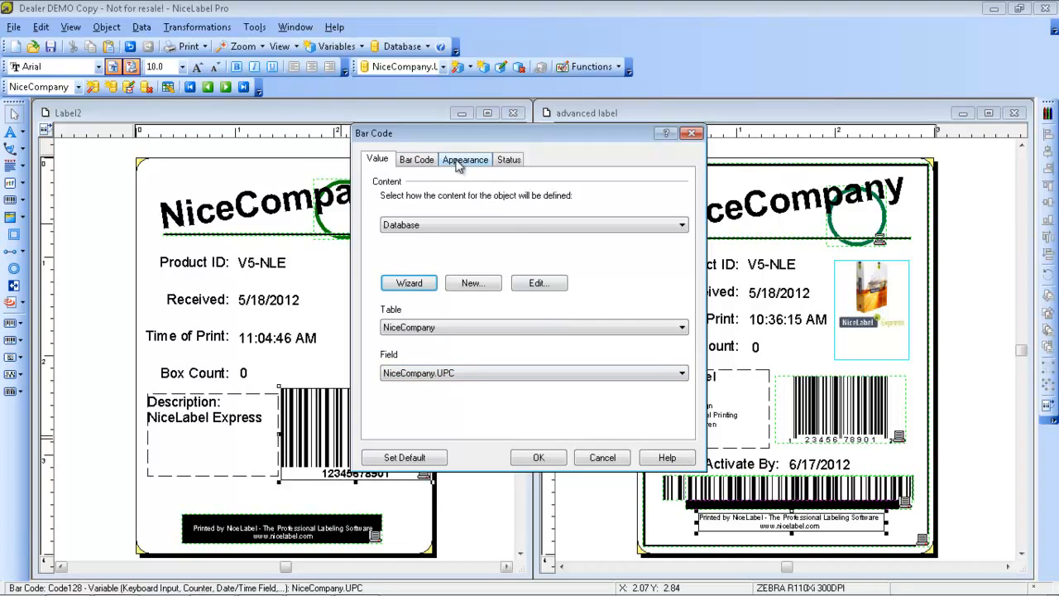
pyautogui.click(426, 160)
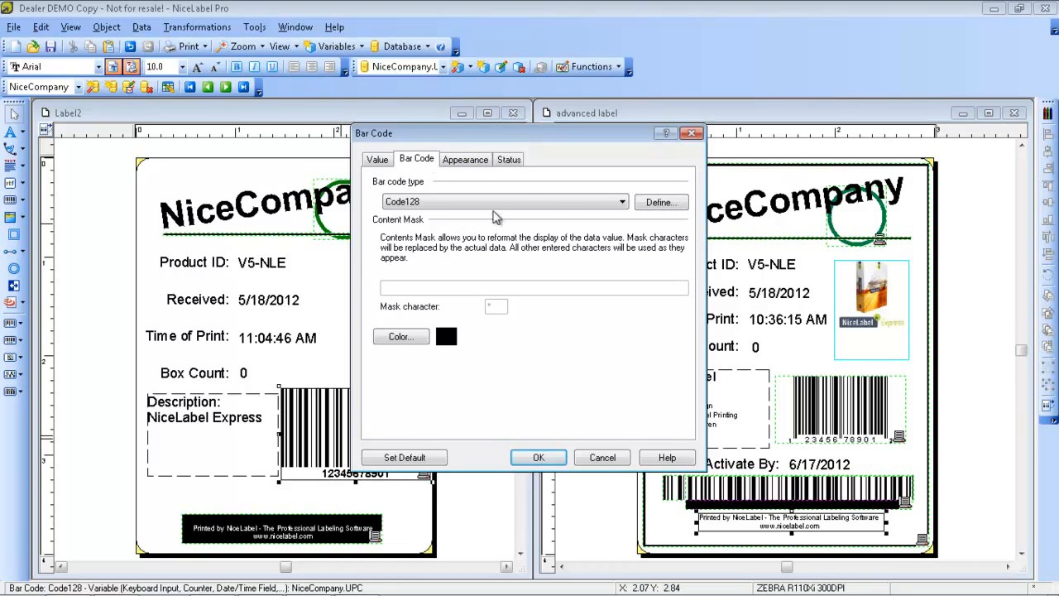
pyautogui.click(578, 202)
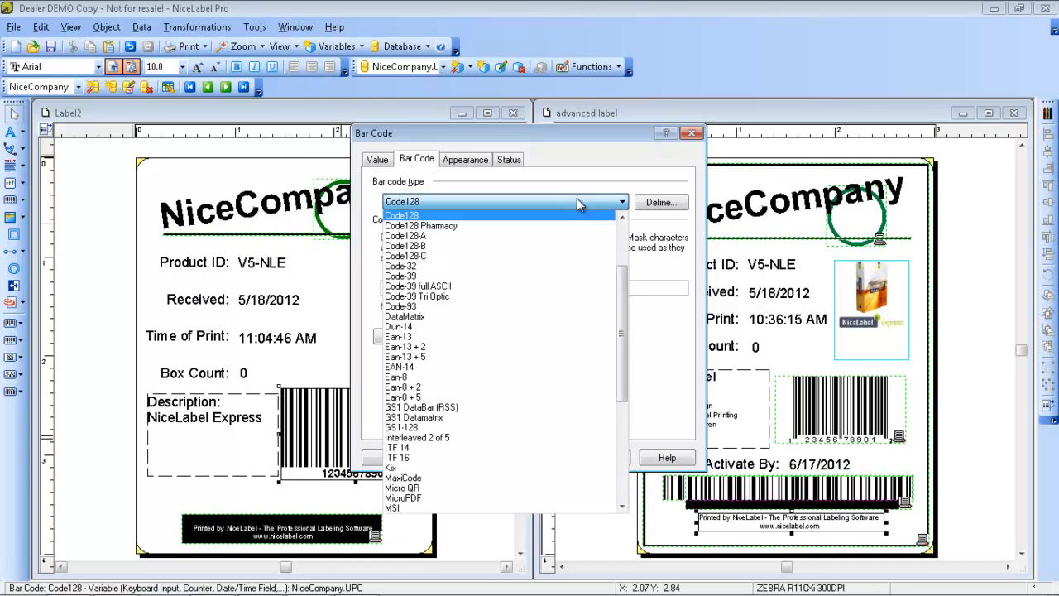
pyautogui.moveTo(625, 289); pyautogui.dragTo(628, 439)
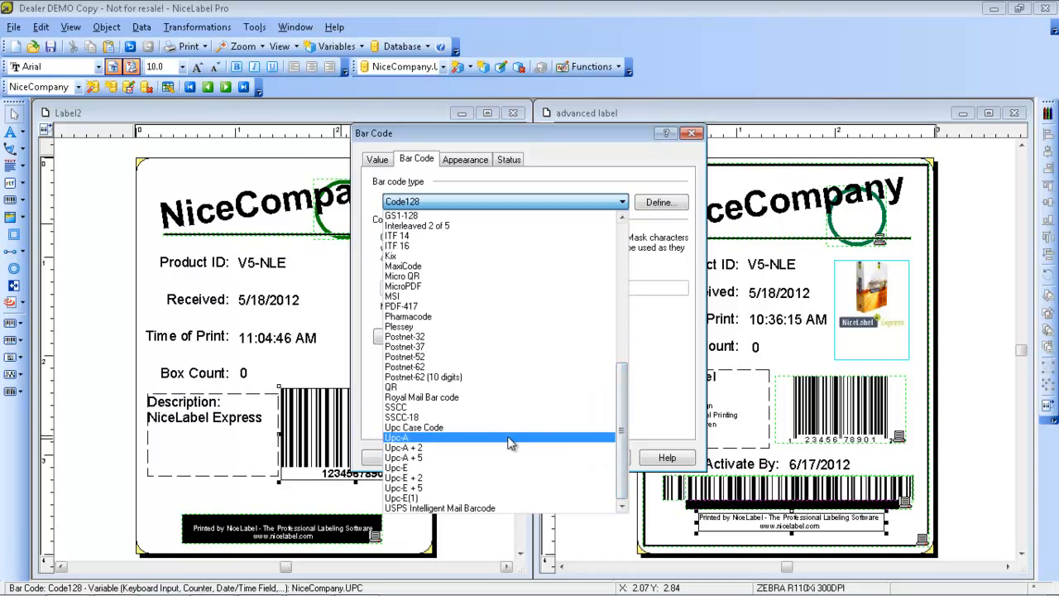
pyautogui.click(499, 438)
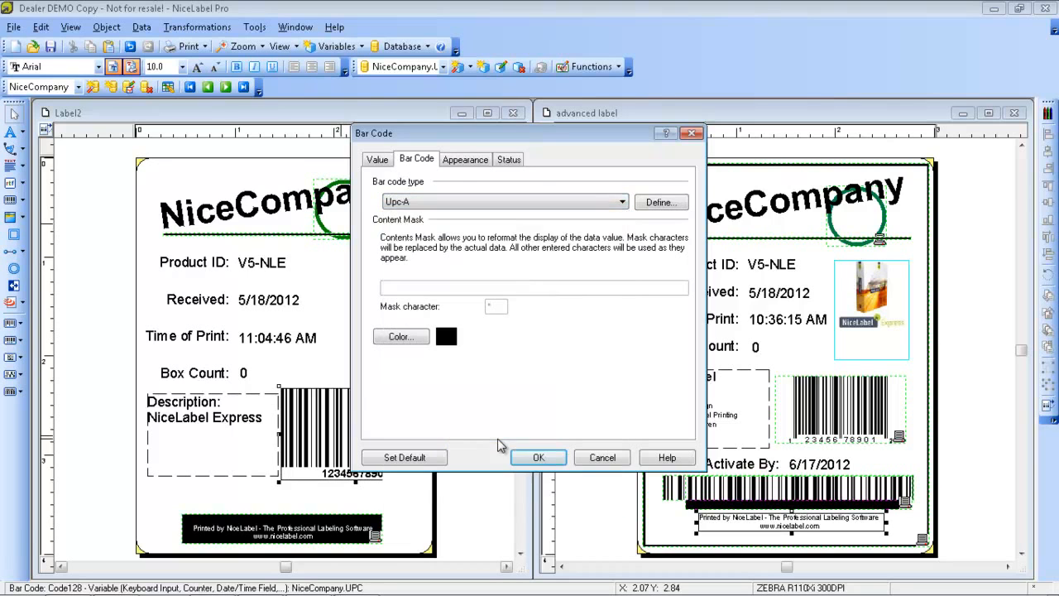
# Set the narrow bar width of the Upc-A bar code to 5 dots in its definition
pyautogui.click(651, 201)
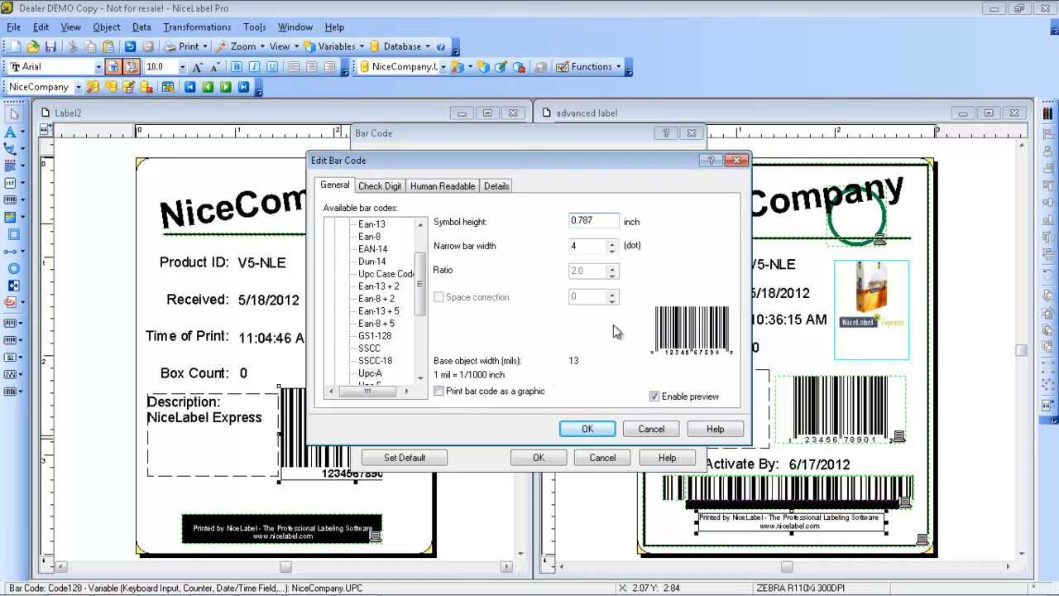
pyautogui.click(610, 242)
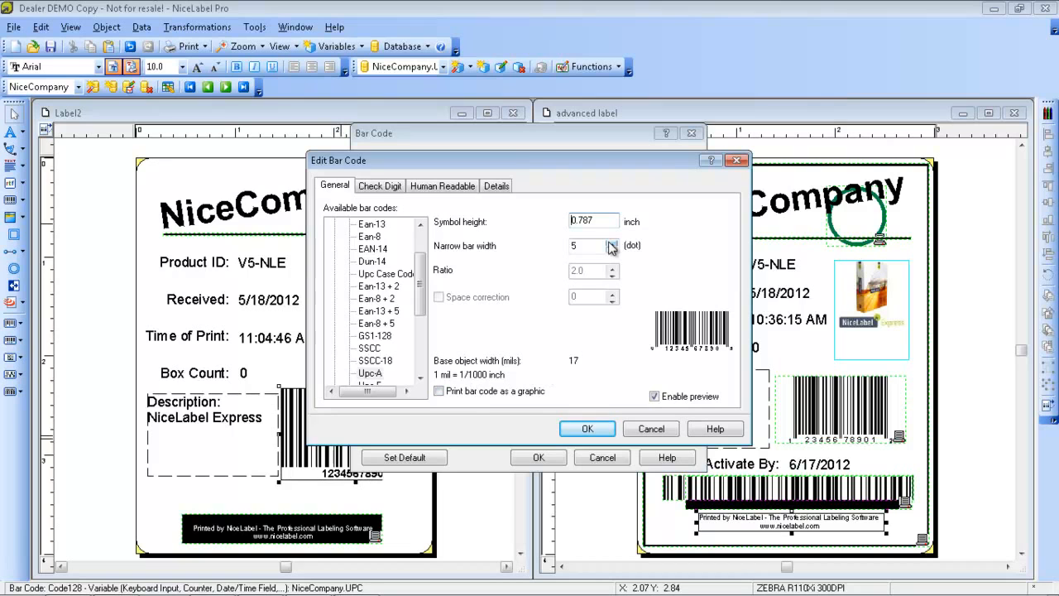
pyautogui.click(609, 241)
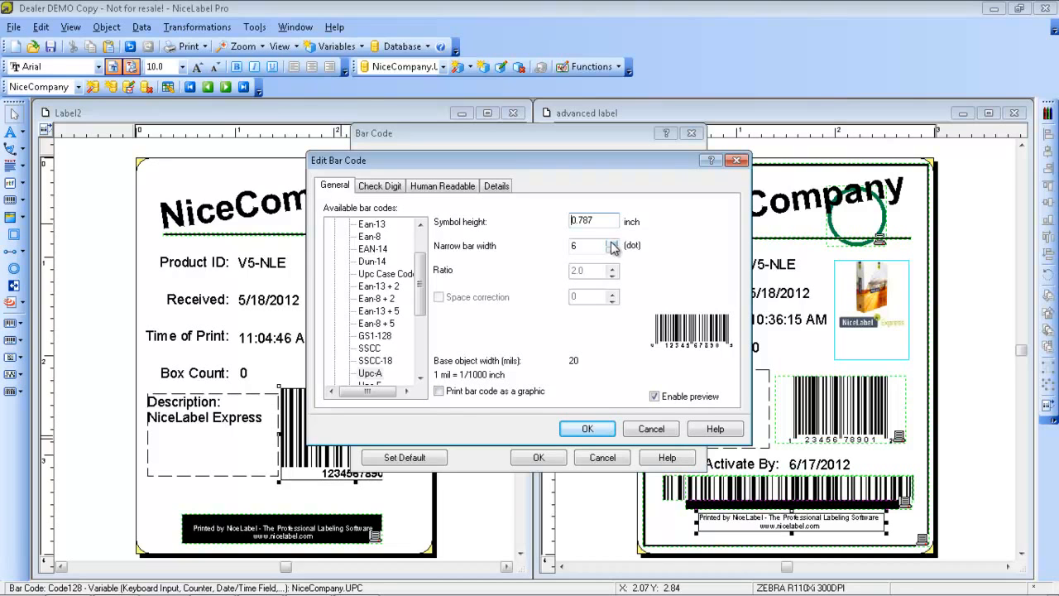
pyautogui.click(612, 250)
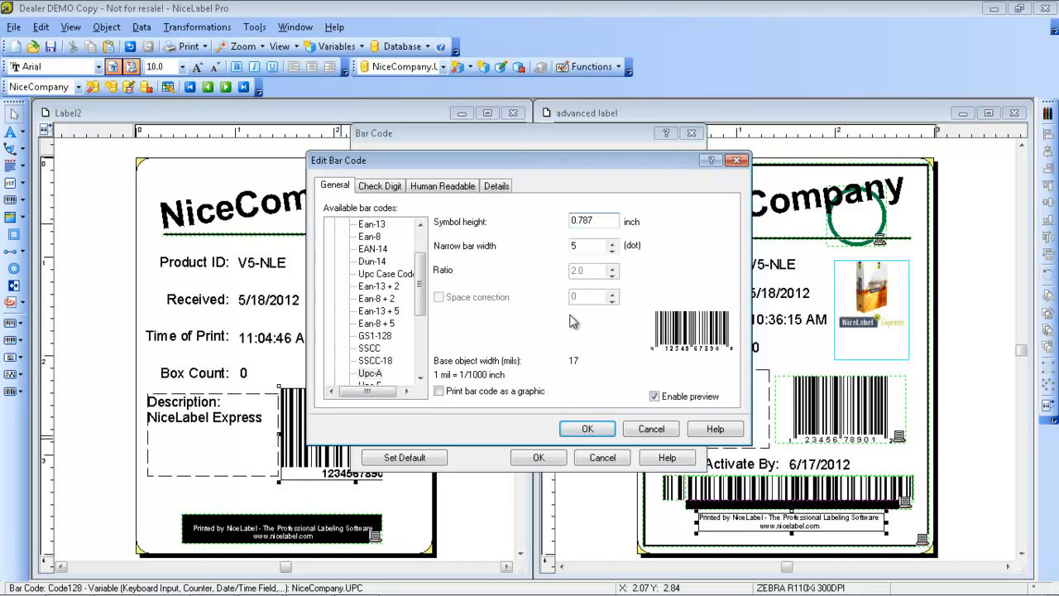
# Review the check digit, human-readable and detail settings, keep the interpretation below the bar code, and apply the bar code settings
pyautogui.click(382, 186)
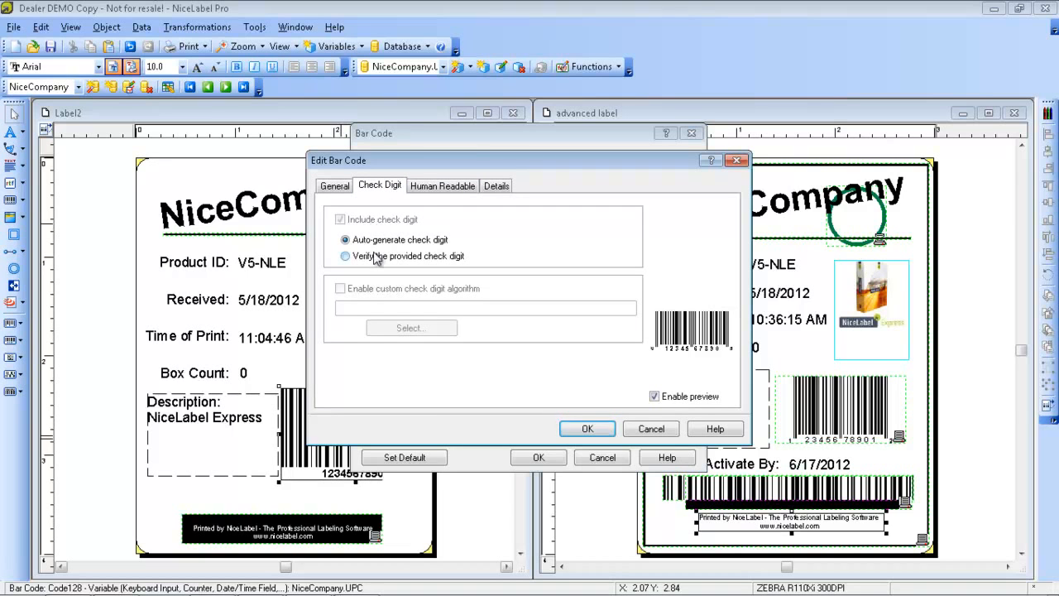
pyautogui.click(440, 189)
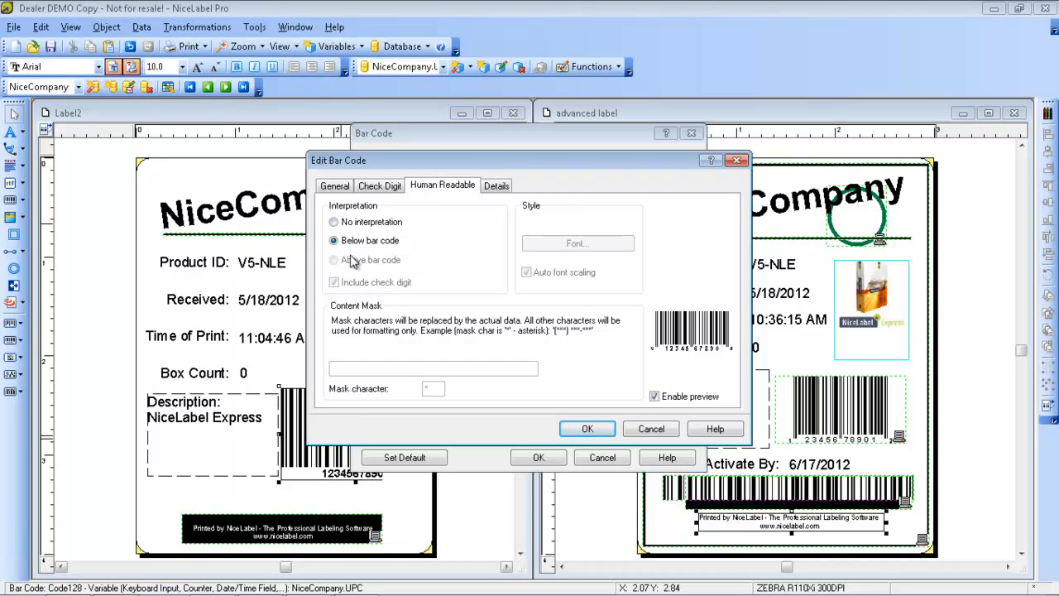
pyautogui.click(349, 224)
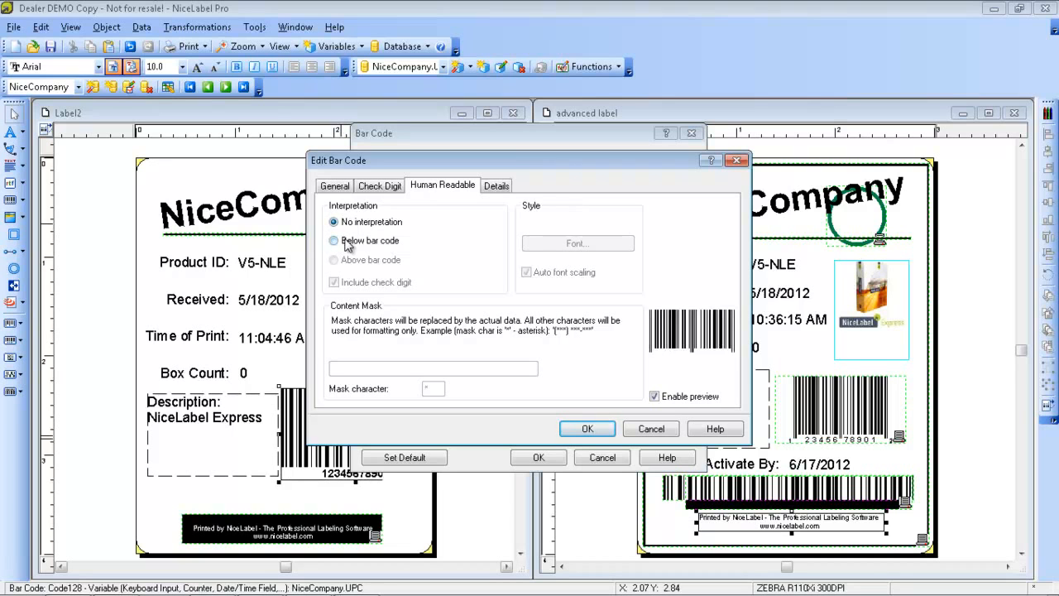
pyautogui.click(347, 240)
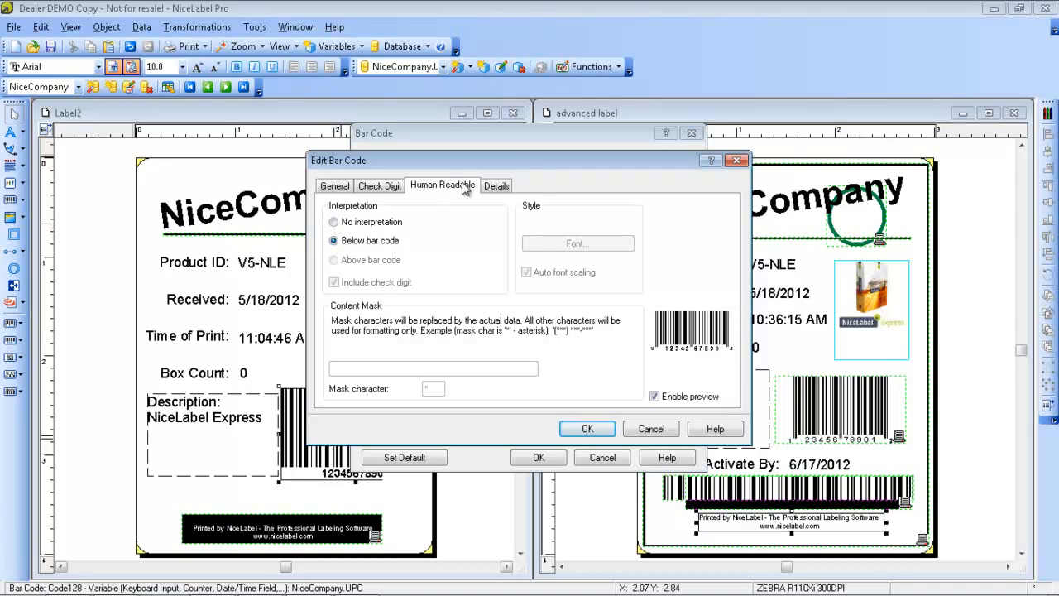
pyautogui.click(501, 187)
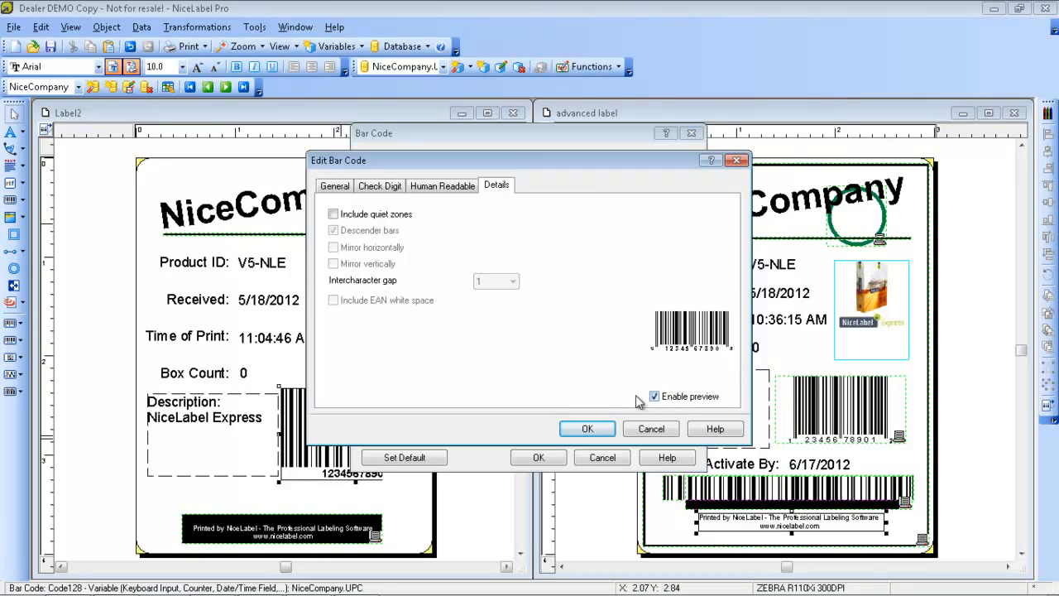
pyautogui.click(595, 429)
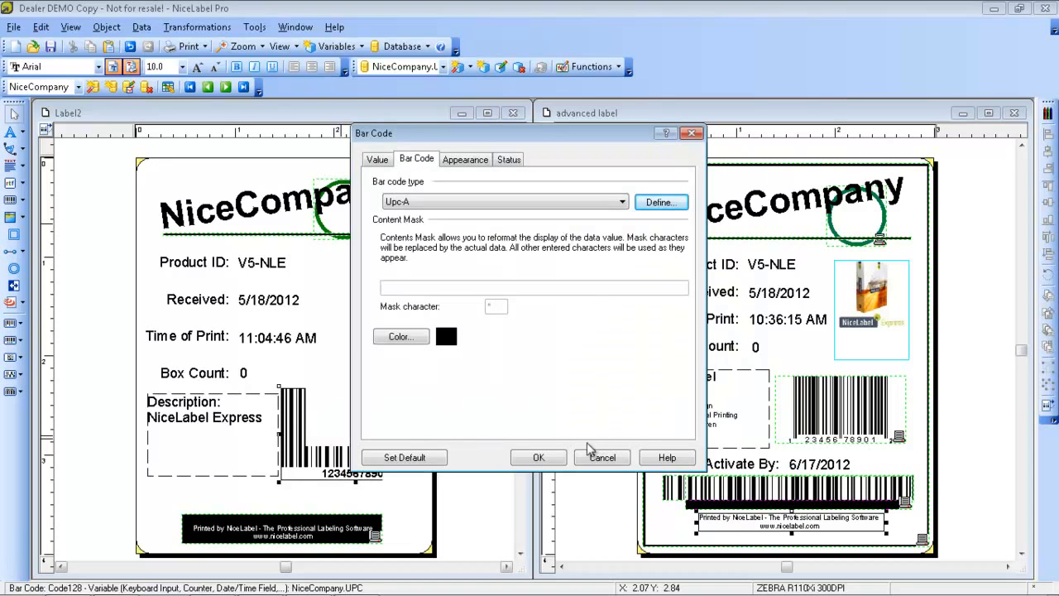
pyautogui.click(544, 459)
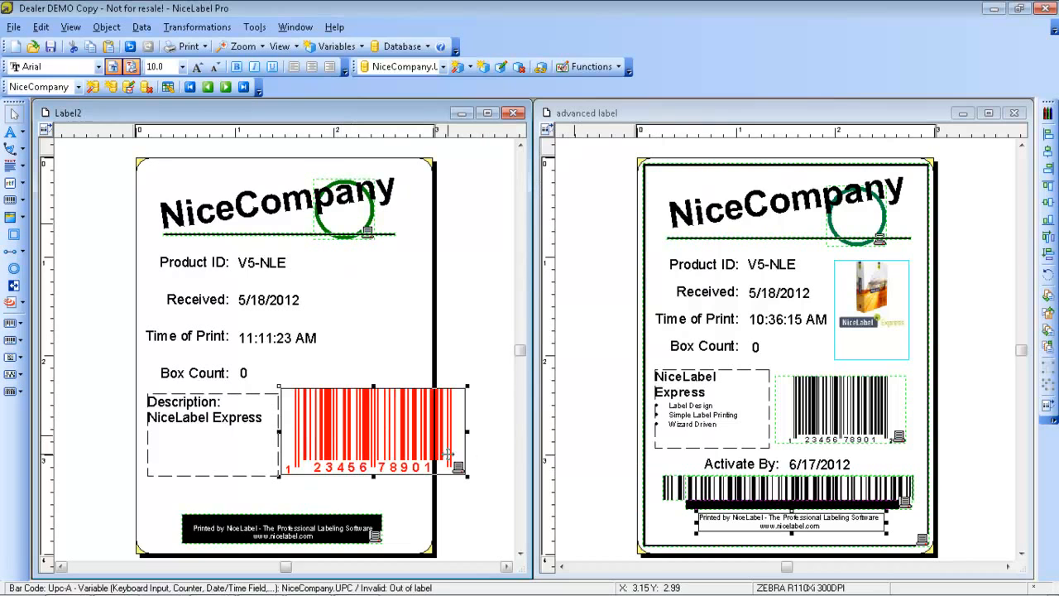
# Shrink the Upc-A bar code's width to fit inside the label edge and deselect it
pyautogui.moveTo(469, 384); pyautogui.dragTo(430, 387)
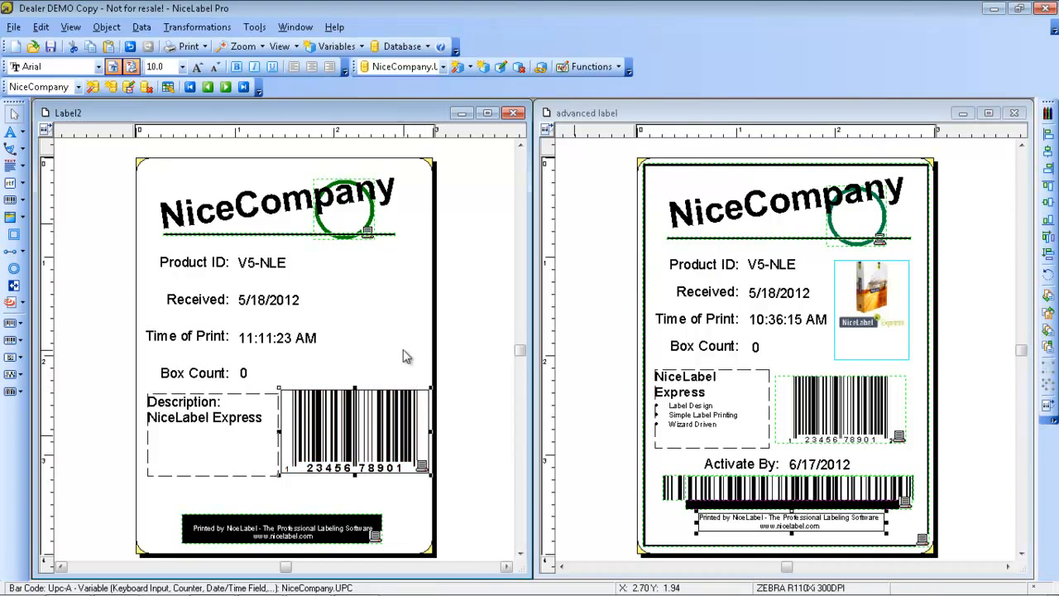
pyautogui.click(400, 351)
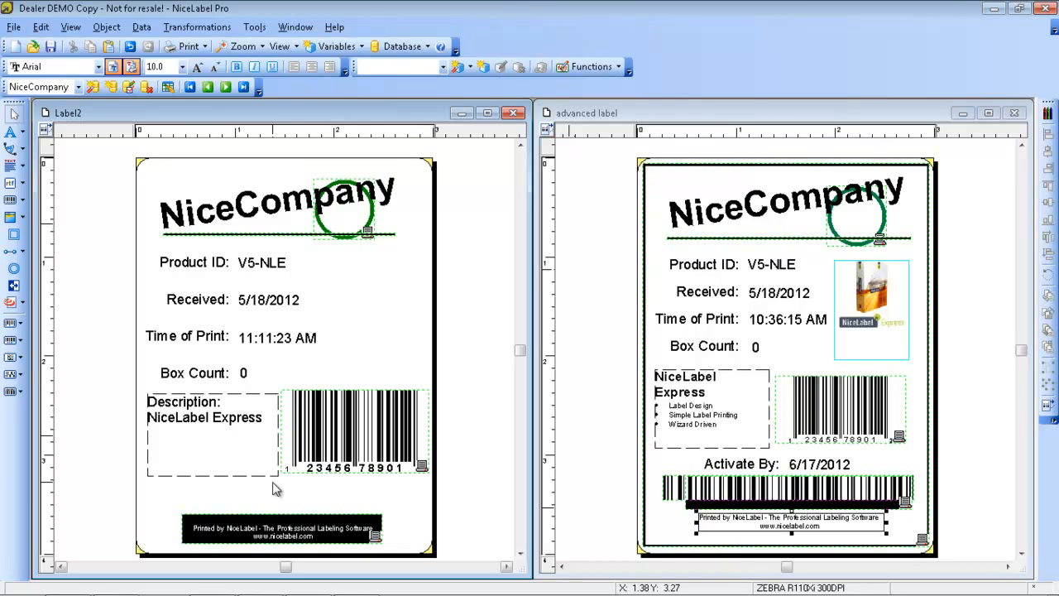
# Create a new function named Concatenate2 of type Concatenate and open its detailed settings
pyautogui.click(141, 31)
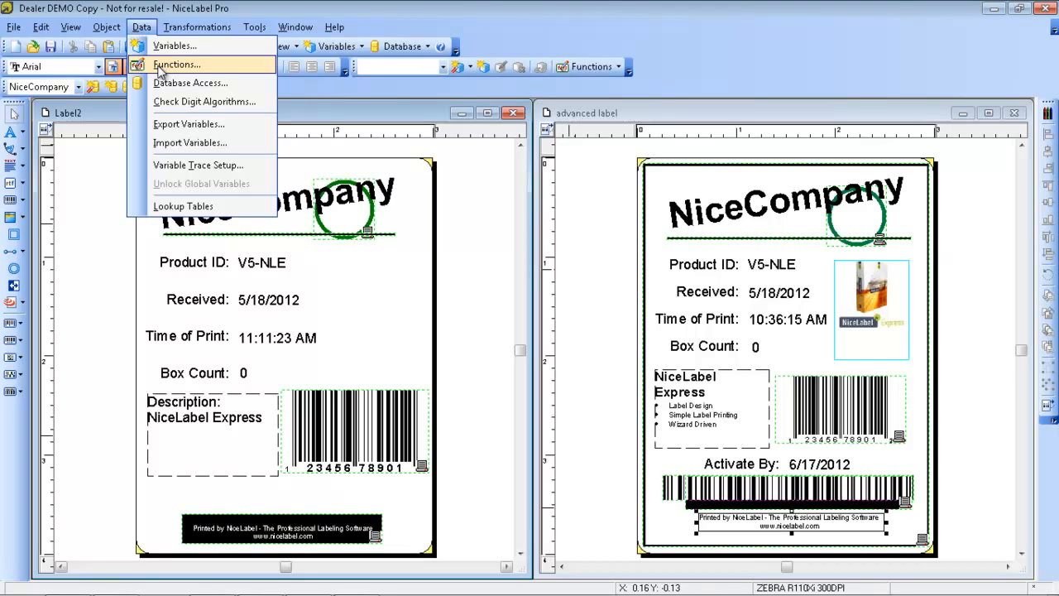
pyautogui.click(160, 66)
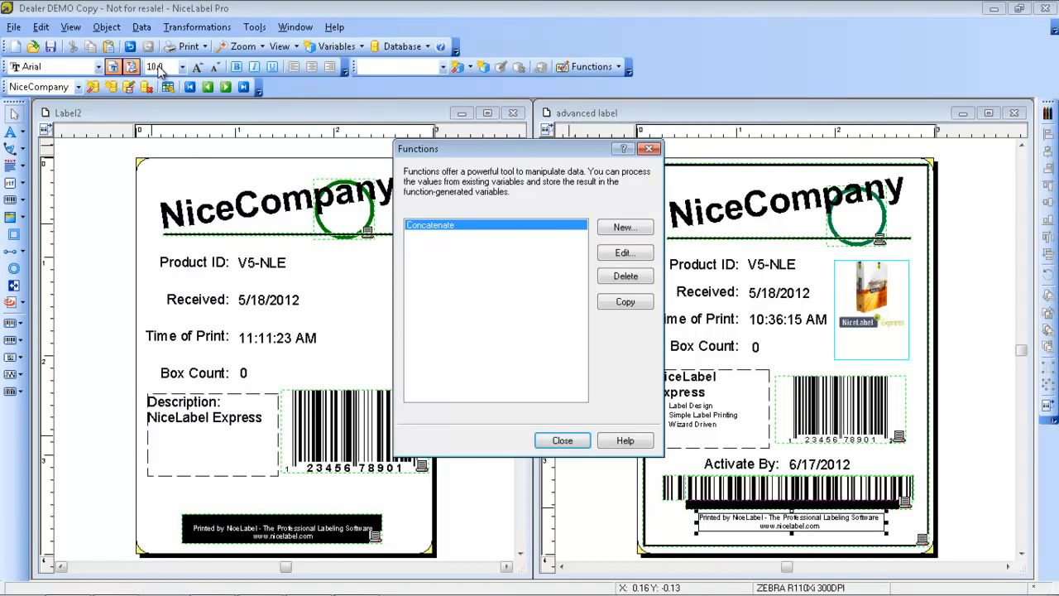
pyautogui.click(624, 226)
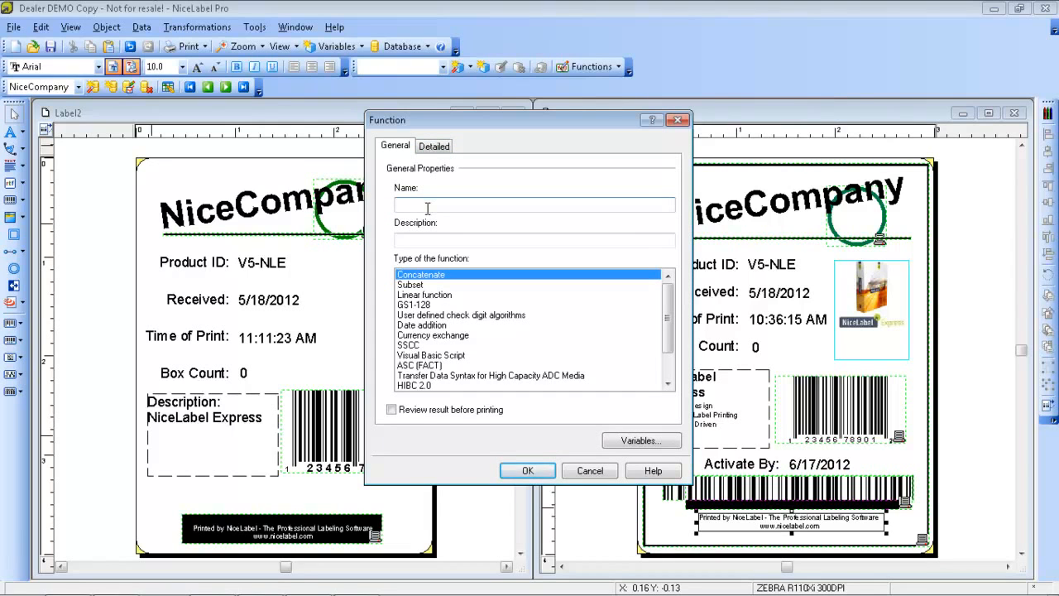
pyautogui.write('Concatenate2')
pyautogui.press('BackSpace')
pyautogui.write('2')
pyautogui.click(436, 148)
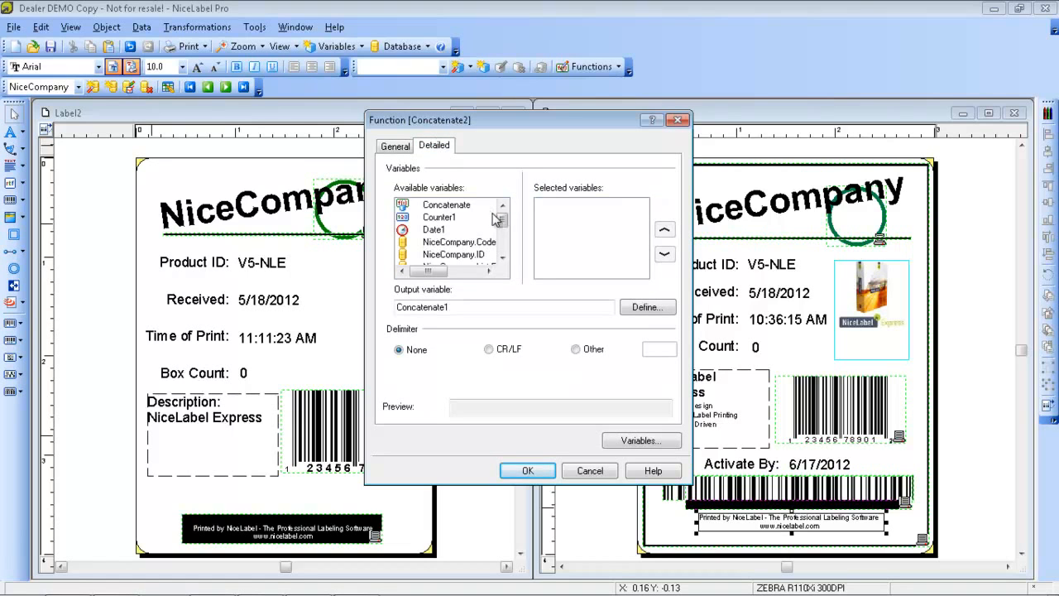
# Add the Concatenate and NiceCompany.Version variables to the Concatenate2 function, keep Concatenate1 as output without delimiter, and close the functions list
pyautogui.moveTo(501, 219)
pyautogui.mouseDown()
pyautogui.moveTo(504, 232)
pyautogui.moveTo(502, 218)
pyautogui.mouseUp()
pyautogui.doubleClick(451, 205)
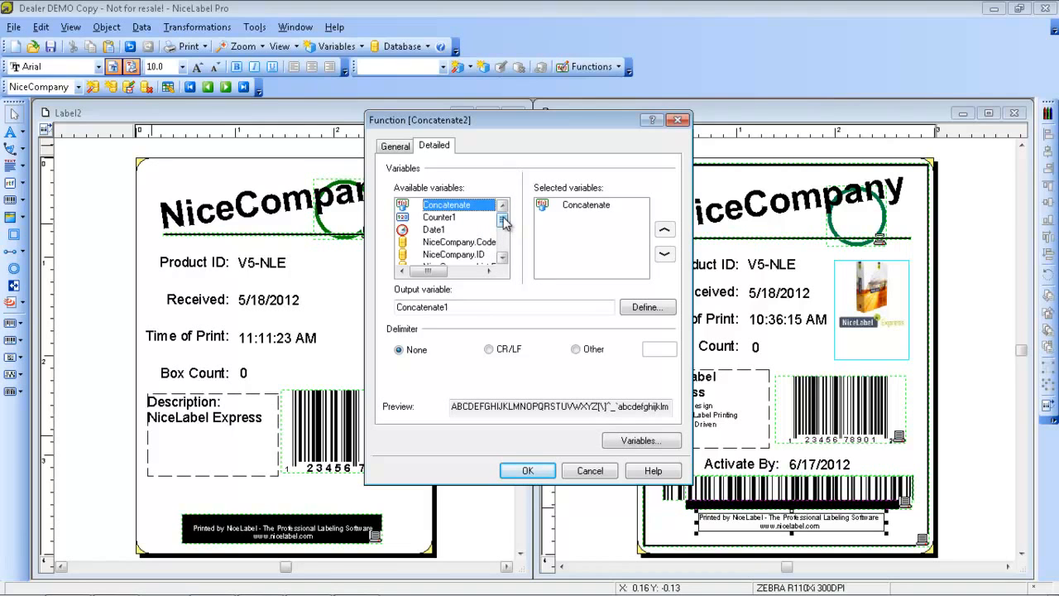
pyautogui.moveTo(505, 223); pyautogui.dragTo(508, 242)
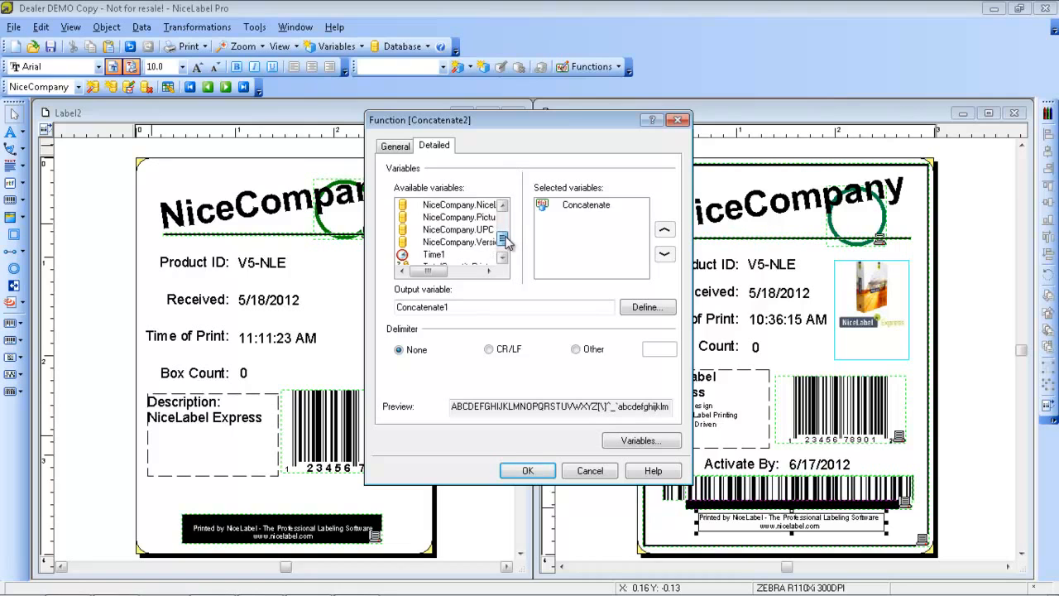
pyautogui.doubleClick(480, 243)
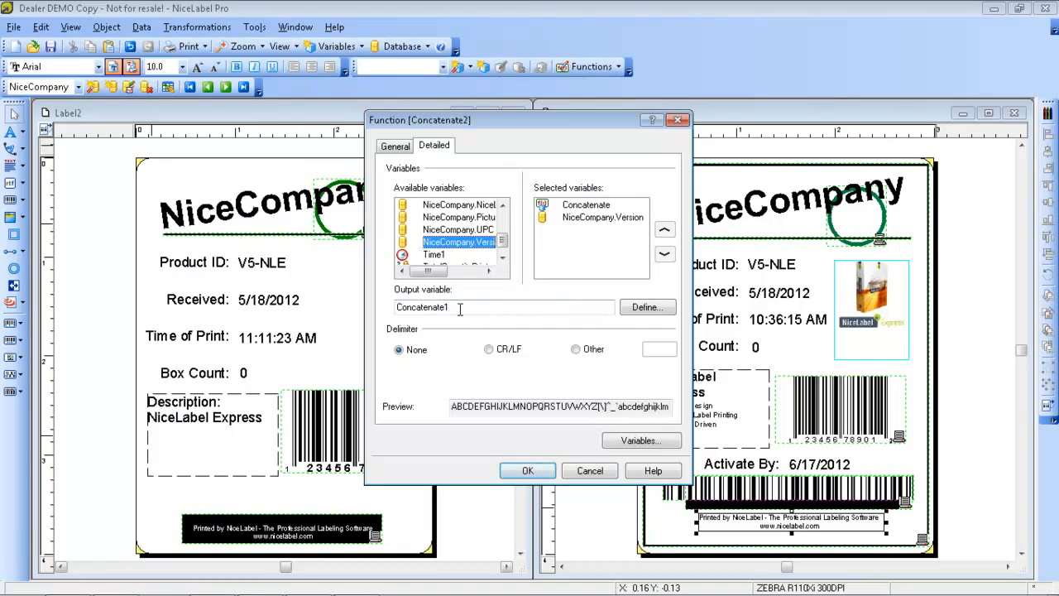
pyautogui.click(527, 470)
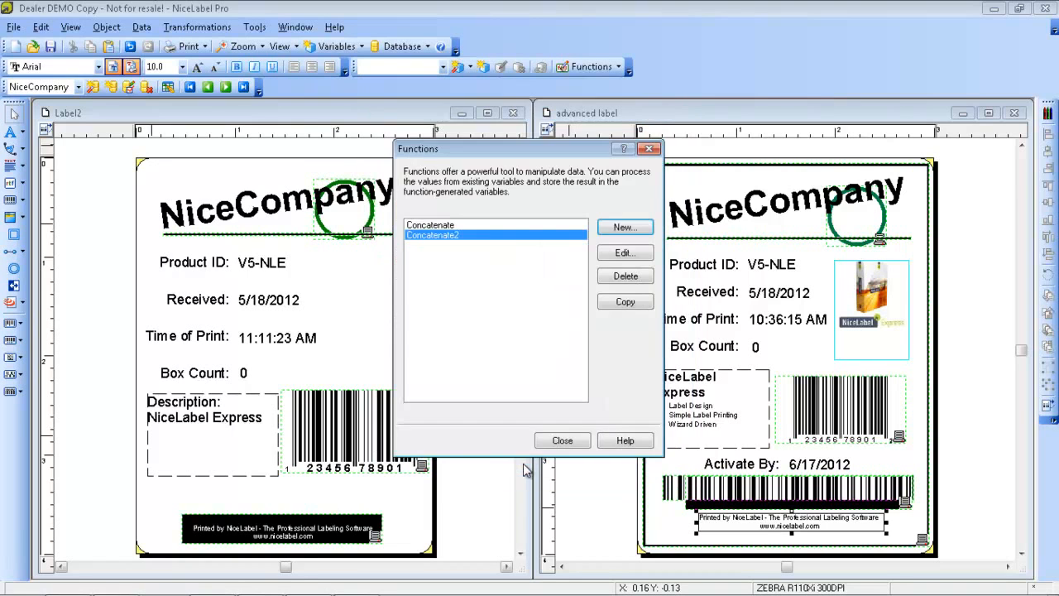
pyautogui.click(560, 442)
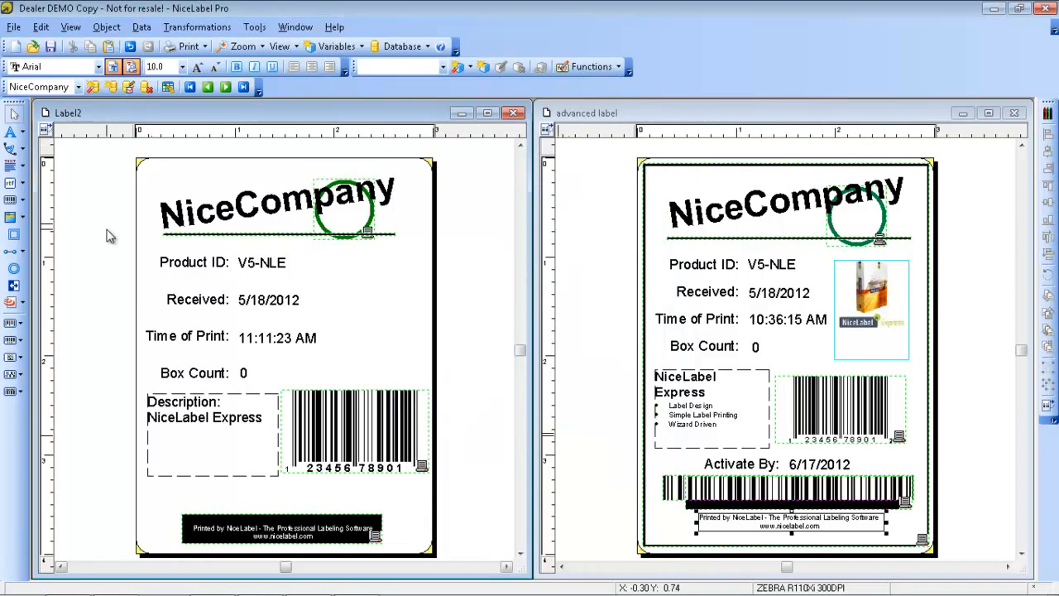
# Place a bar code linked to the existing Concatenate1 variable on Label2 and move it up above the black footer box
pyautogui.click(22, 202)
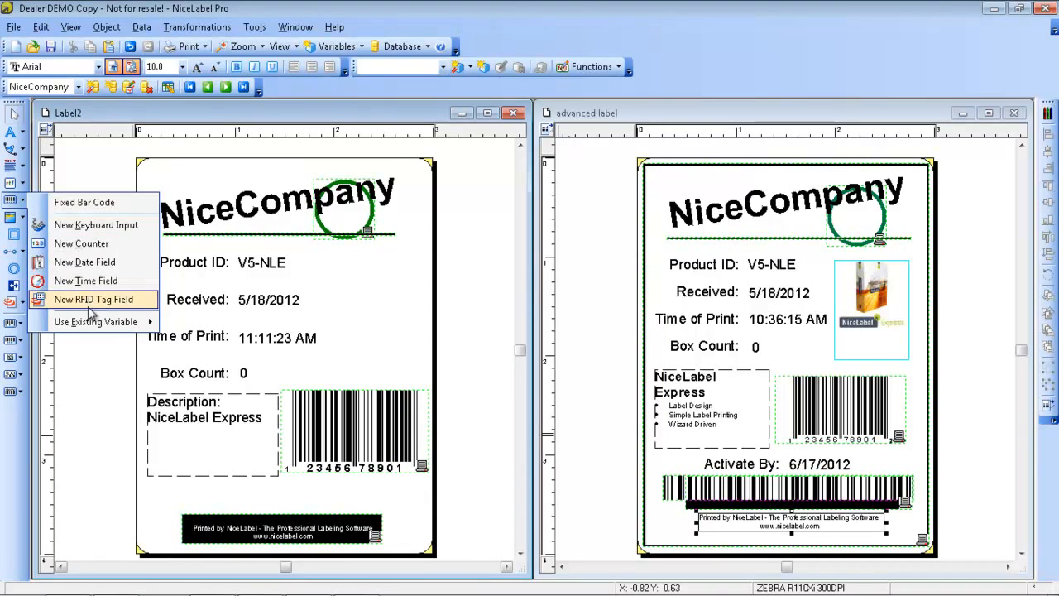
pyautogui.moveTo(94, 323)
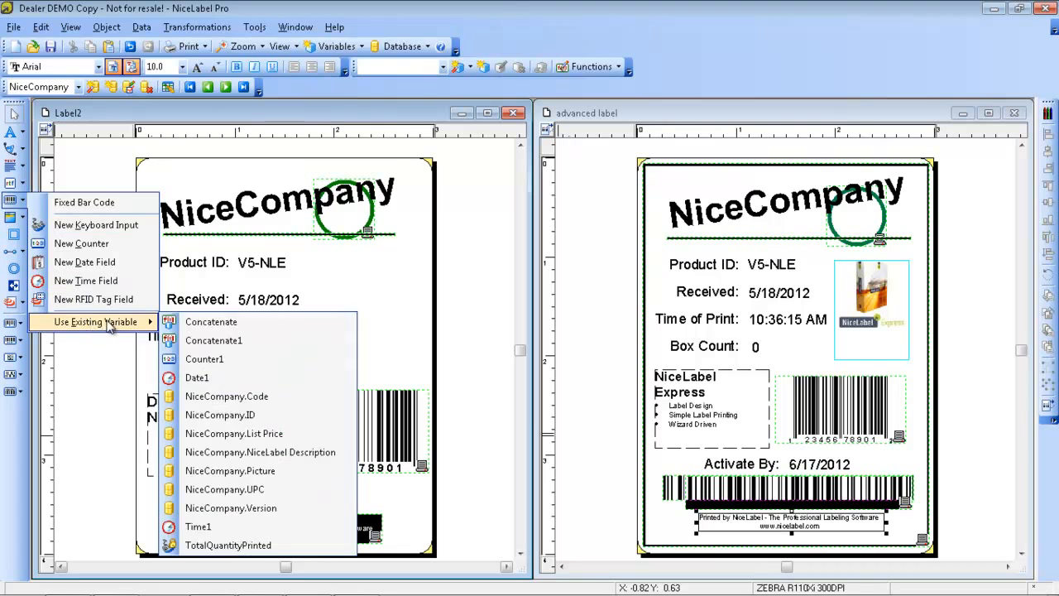
pyautogui.click(204, 340)
pyautogui.click(176, 488)
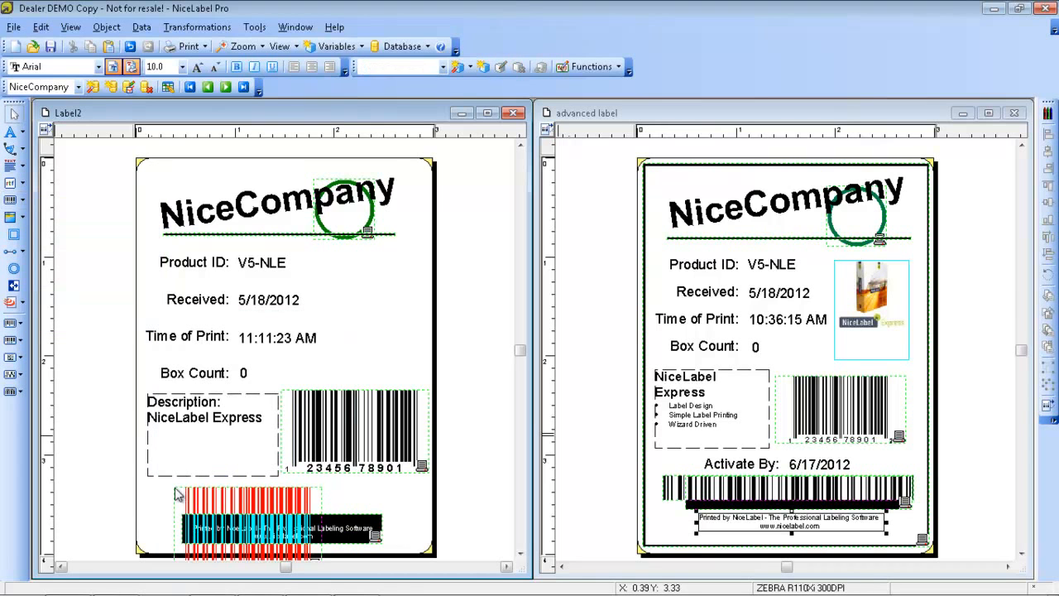
pyautogui.moveTo(225, 495); pyautogui.dragTo(221, 428)
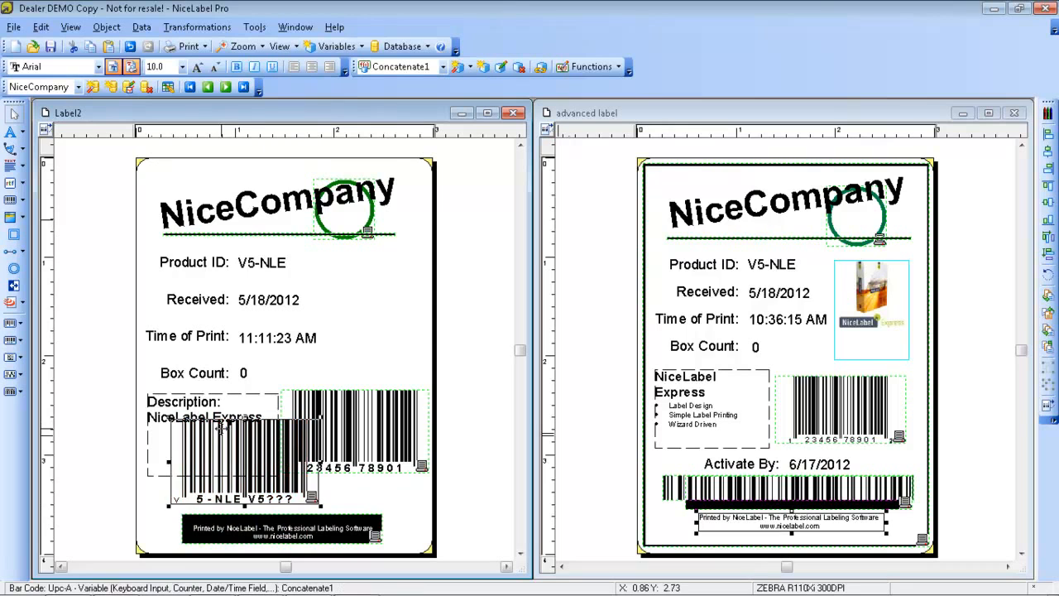
# Change the type of the Concatenate1 bar code to Code128
pyautogui.doubleClick(225, 469)
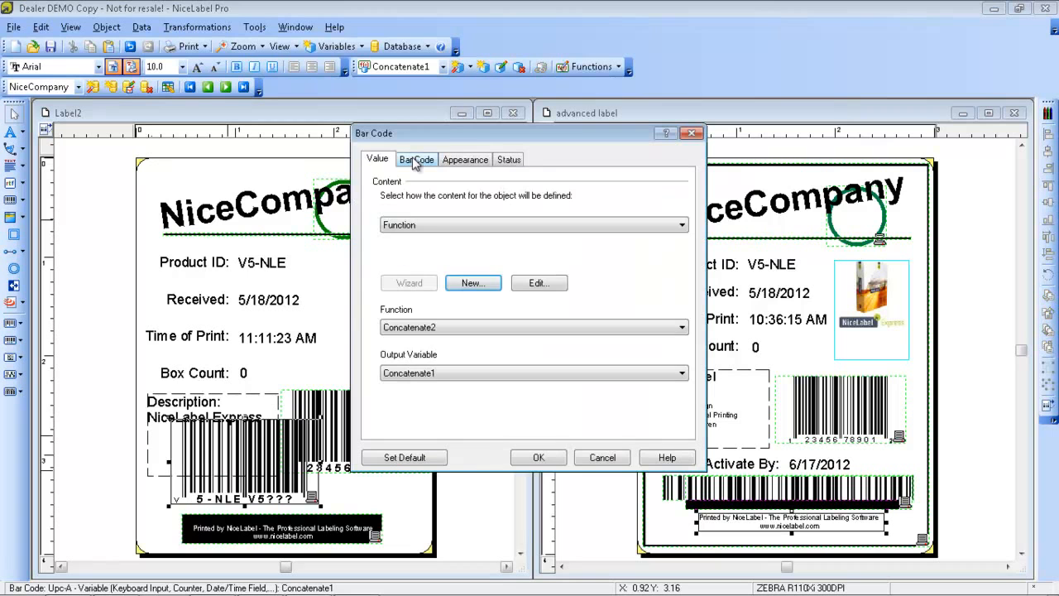
pyautogui.click(415, 163)
pyautogui.click(428, 205)
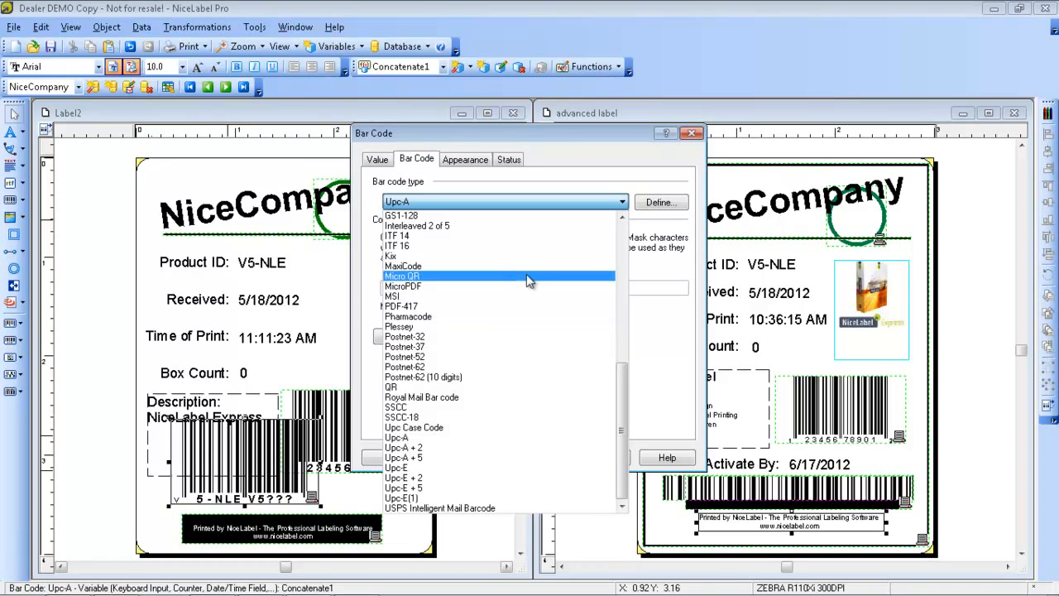
pyautogui.moveTo(621, 430); pyautogui.dragTo(633, 240)
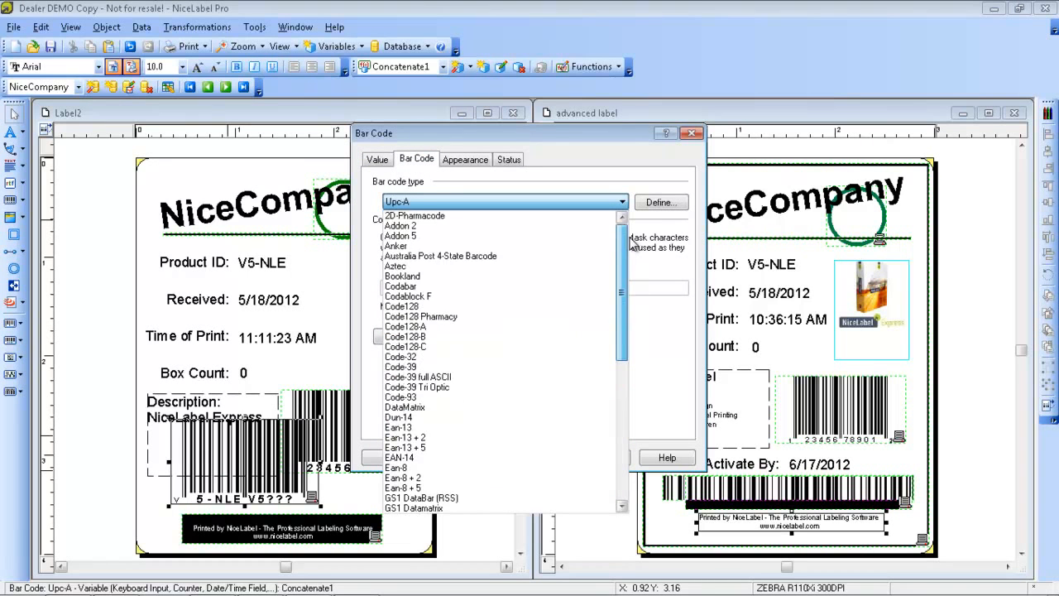
pyautogui.click(420, 307)
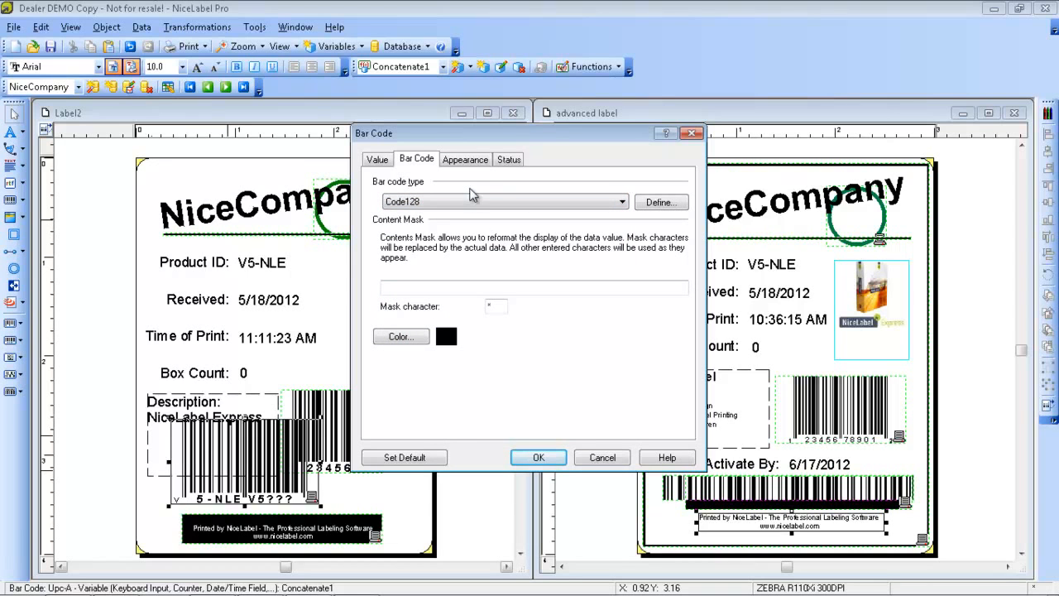
# Set the Code128 bar code's human-readable text to No interpretation and apply the bar code settings
pyautogui.click(653, 205)
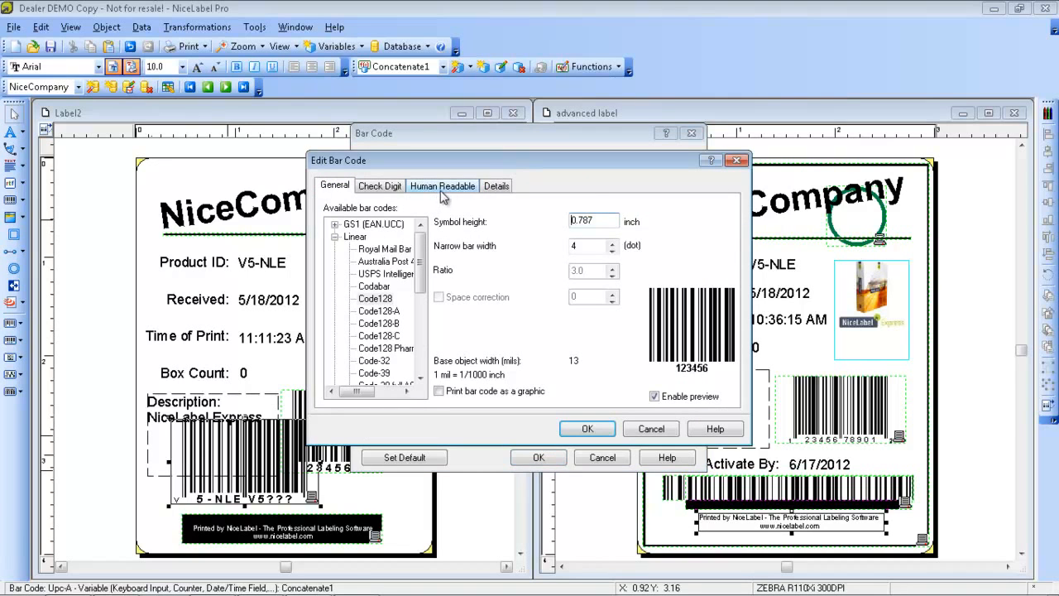
pyautogui.click(443, 188)
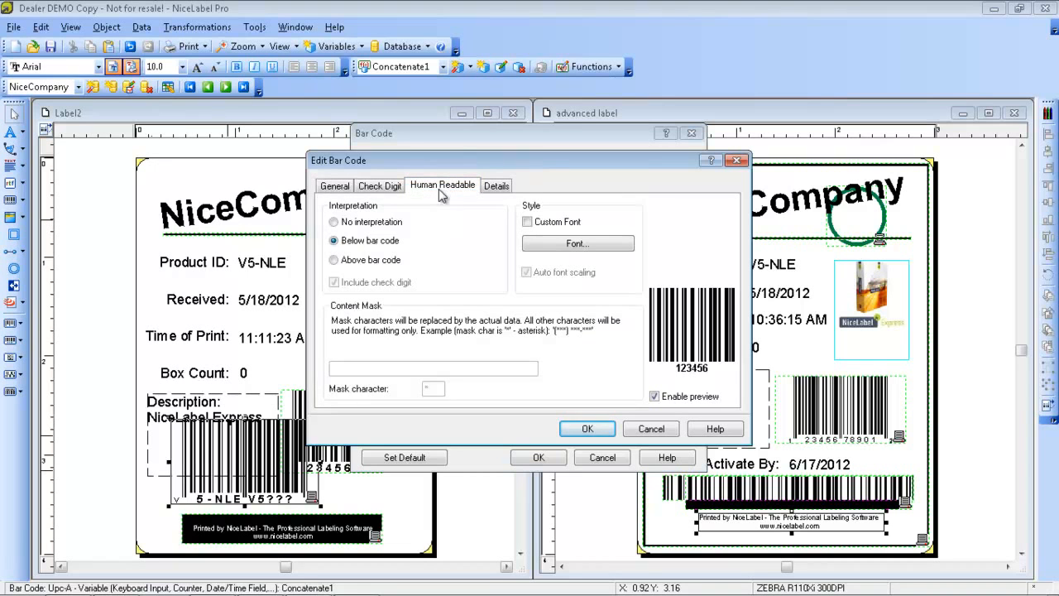
pyautogui.click(336, 222)
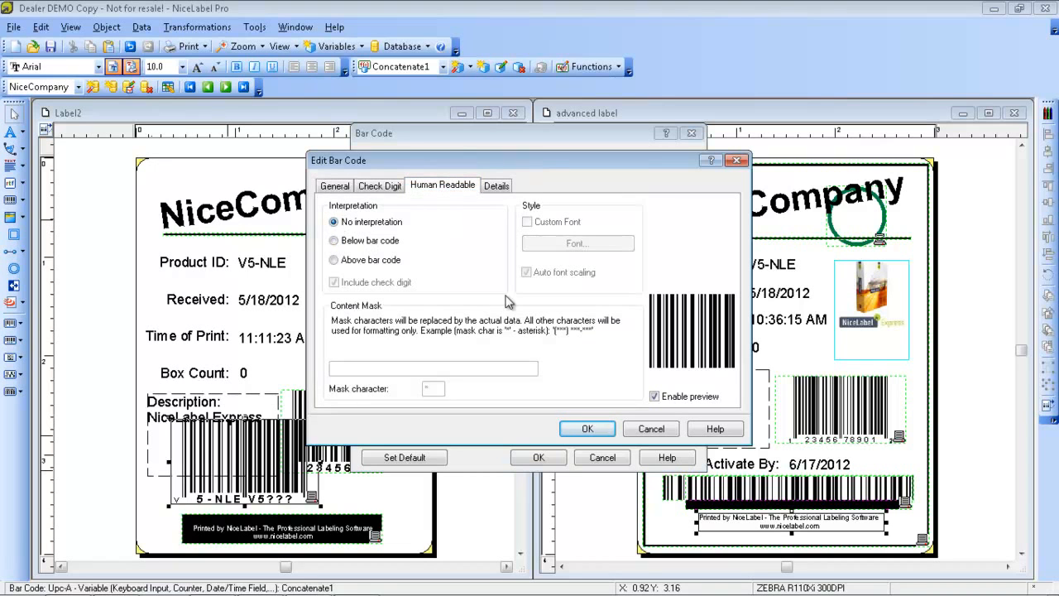
pyautogui.click(587, 428)
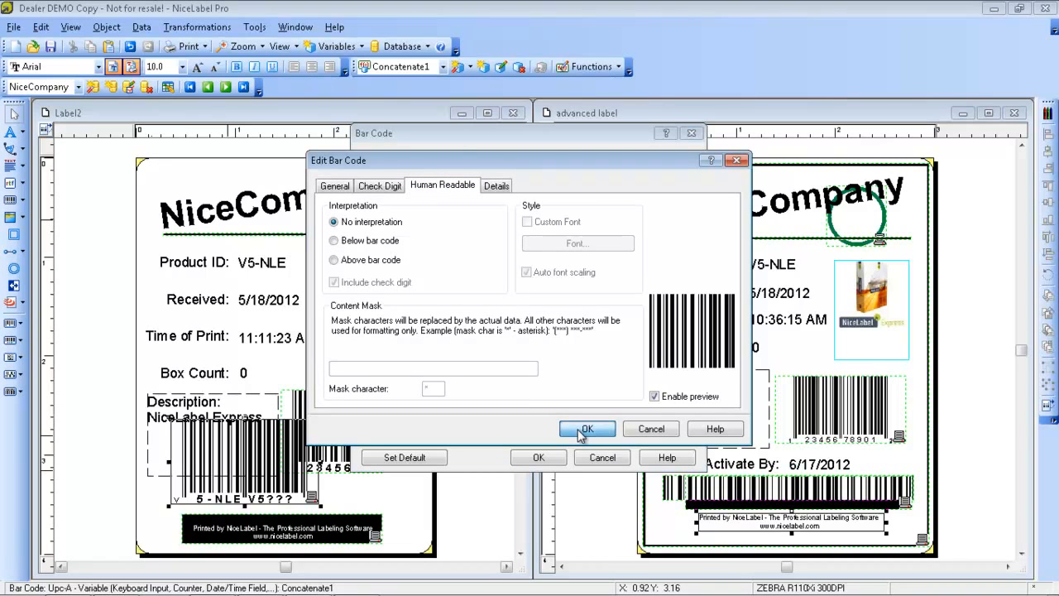
pyautogui.click(538, 457)
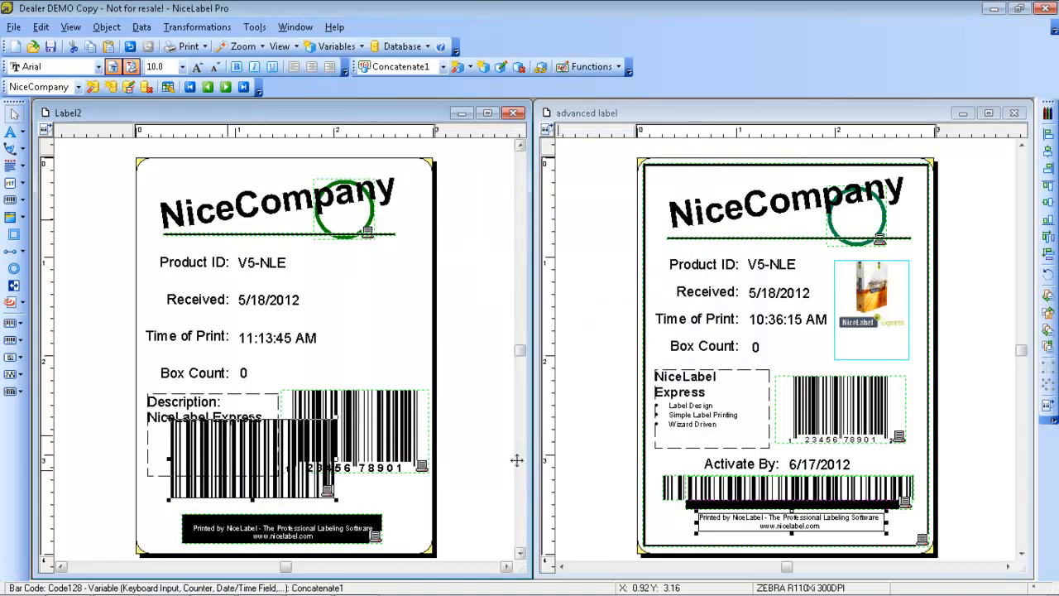
# Fit the Code128 bar code as a low, wide strip between the Upc-A bar code and the black footer box, and deselect it
pyautogui.moveTo(291, 440); pyautogui.dragTo(273, 483)
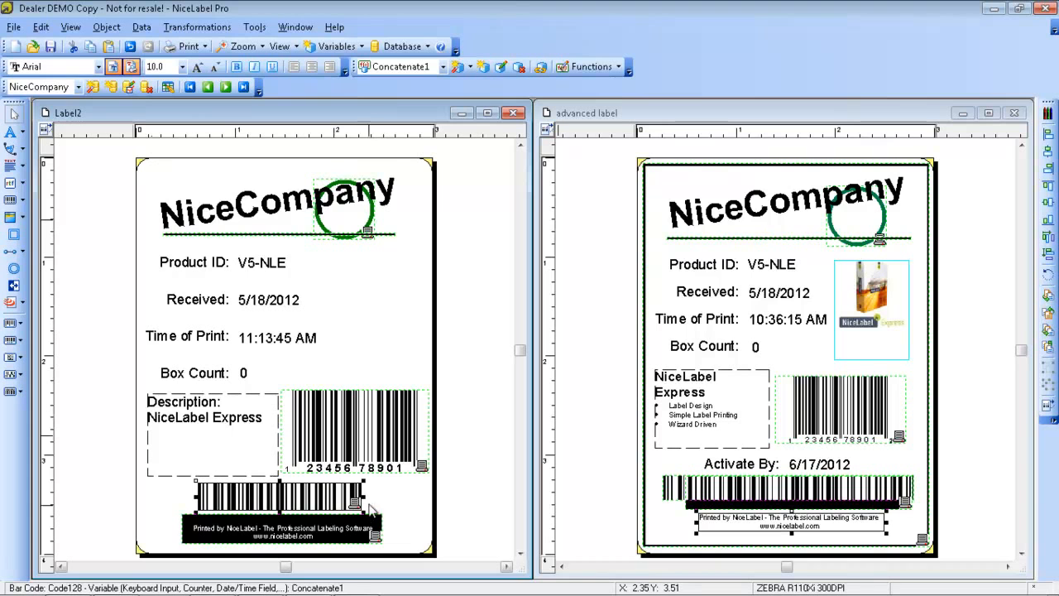
pyautogui.click(363, 482)
pyautogui.moveTo(363, 481); pyautogui.dragTo(333, 499)
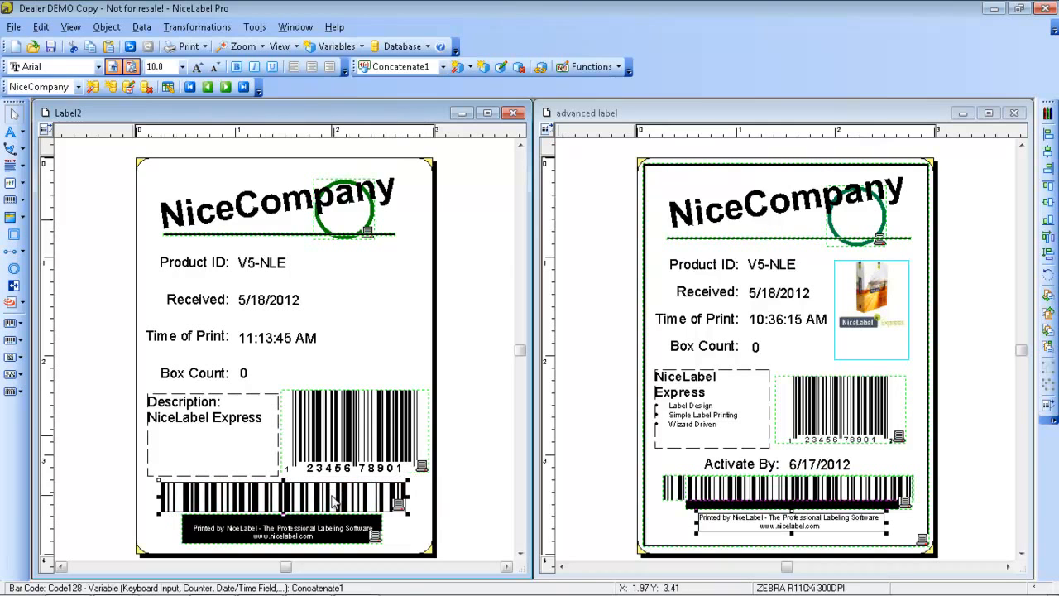
pyautogui.click(409, 532)
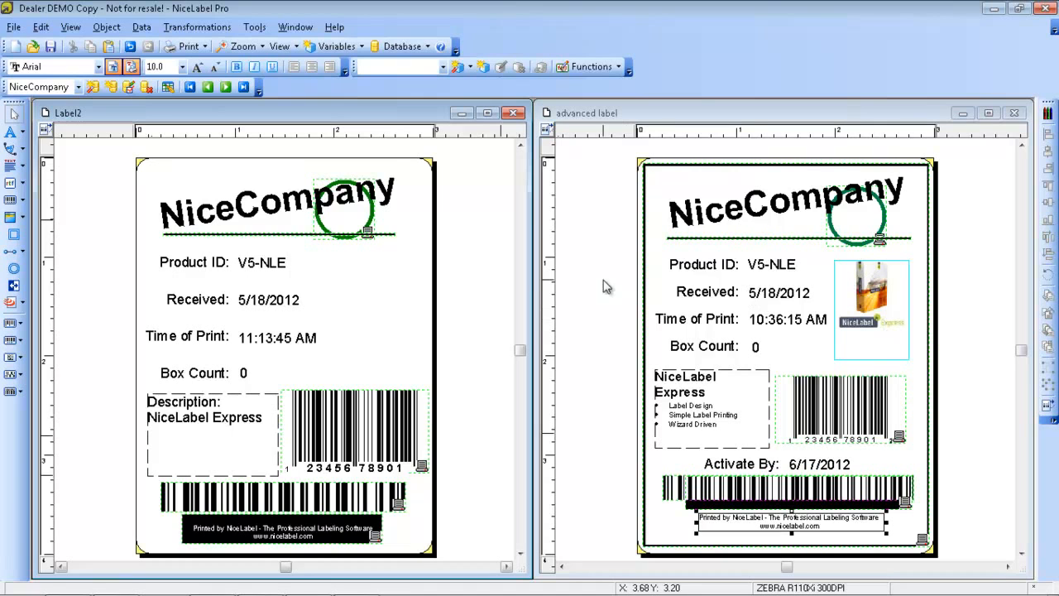
# Insert a picture linked to the NiceCompany.Picture variable beside the date and time fields, enlarge it and deselect it
pyautogui.click(23, 220)
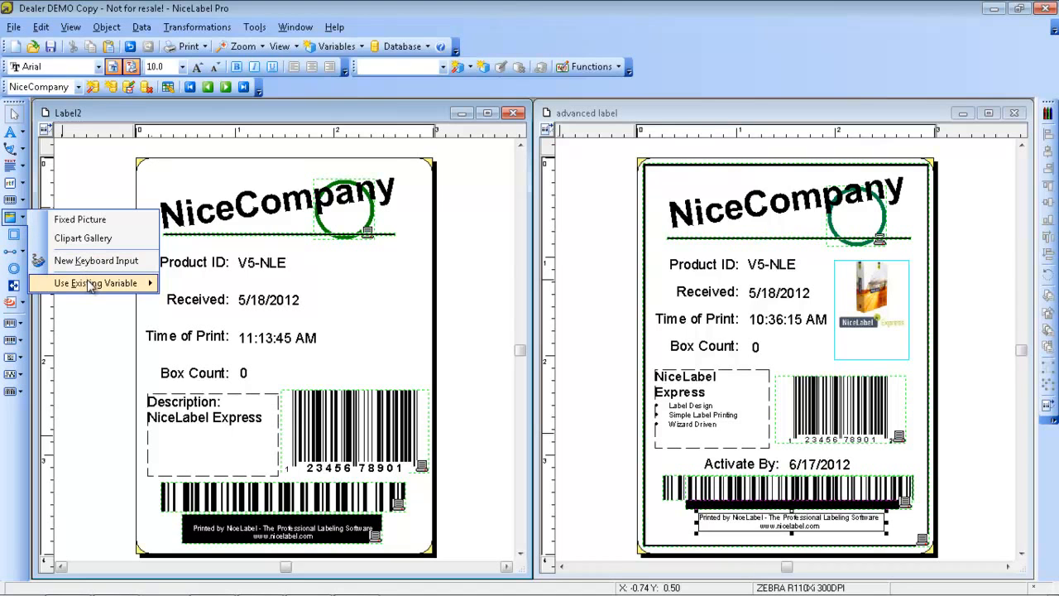
pyautogui.moveTo(93, 283)
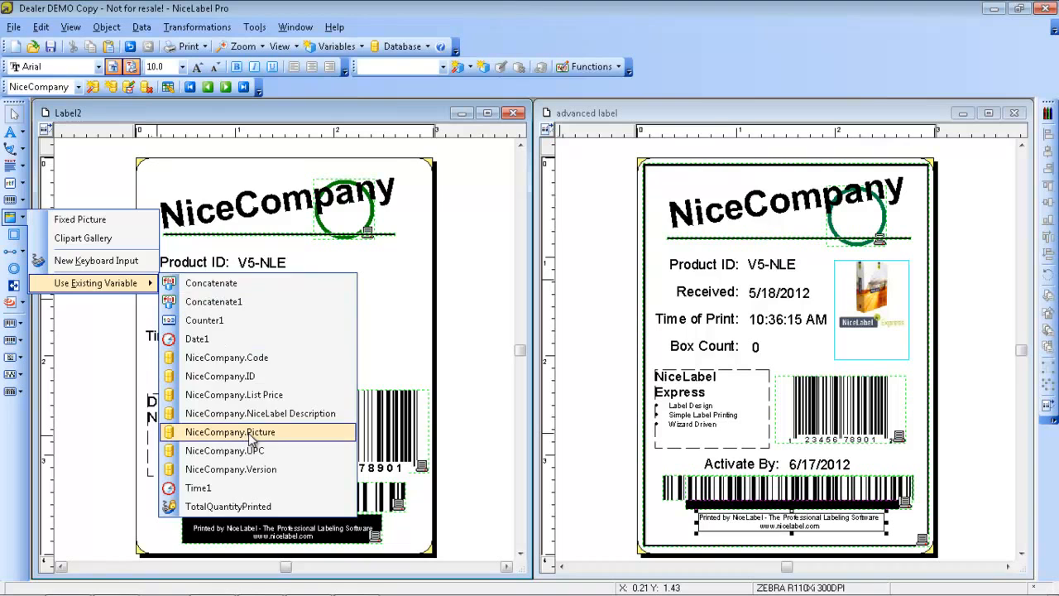
pyautogui.click(252, 431)
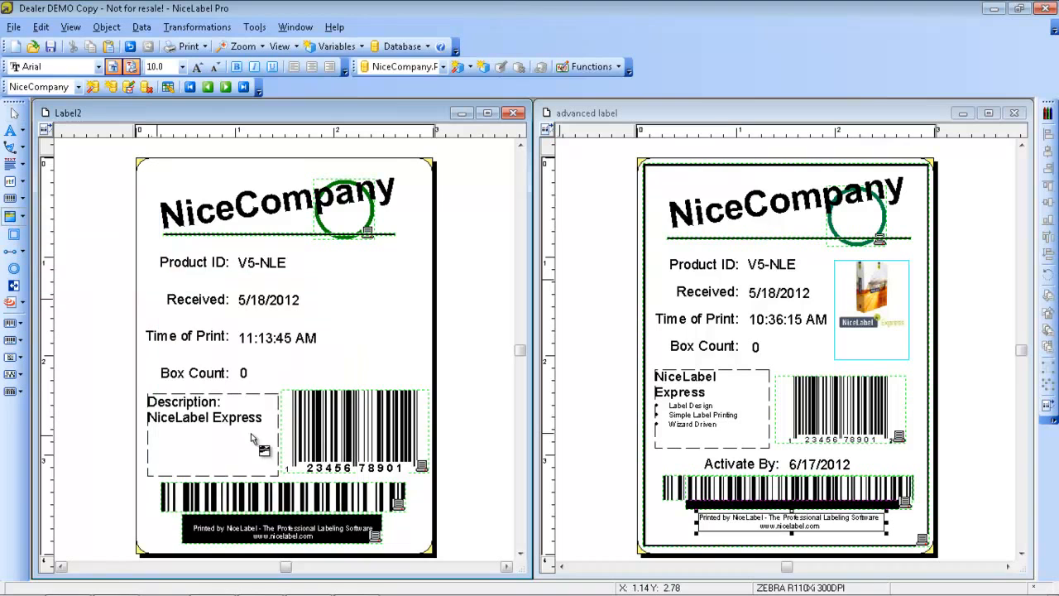
pyautogui.click(334, 270)
pyautogui.click(355, 300)
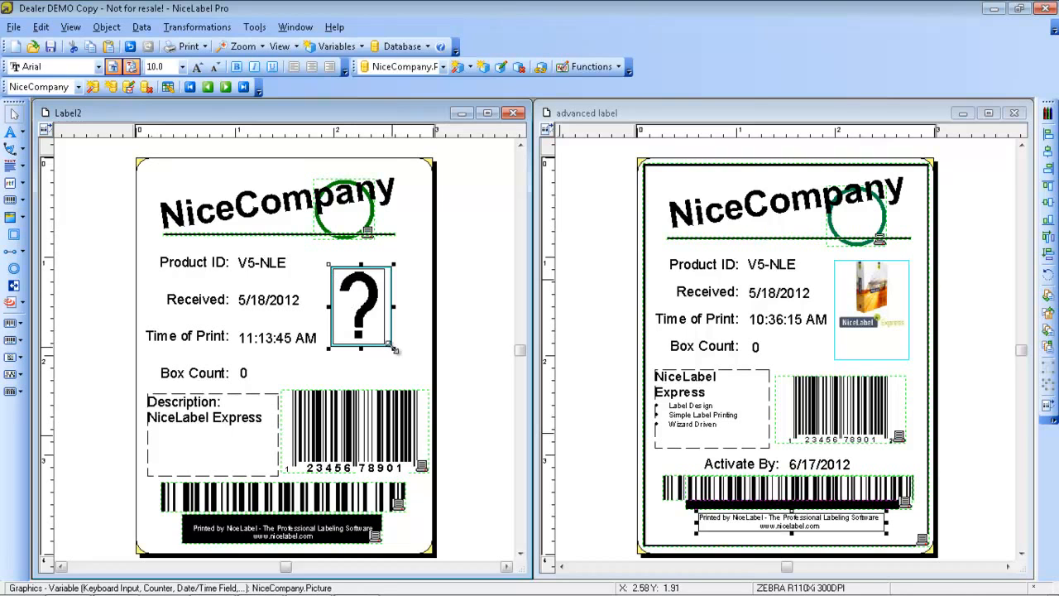
pyautogui.moveTo(394, 349)
pyautogui.mouseDown()
pyautogui.moveTo(429, 376)
pyautogui.moveTo(414, 377)
pyautogui.moveTo(395, 349)
pyautogui.mouseUp()
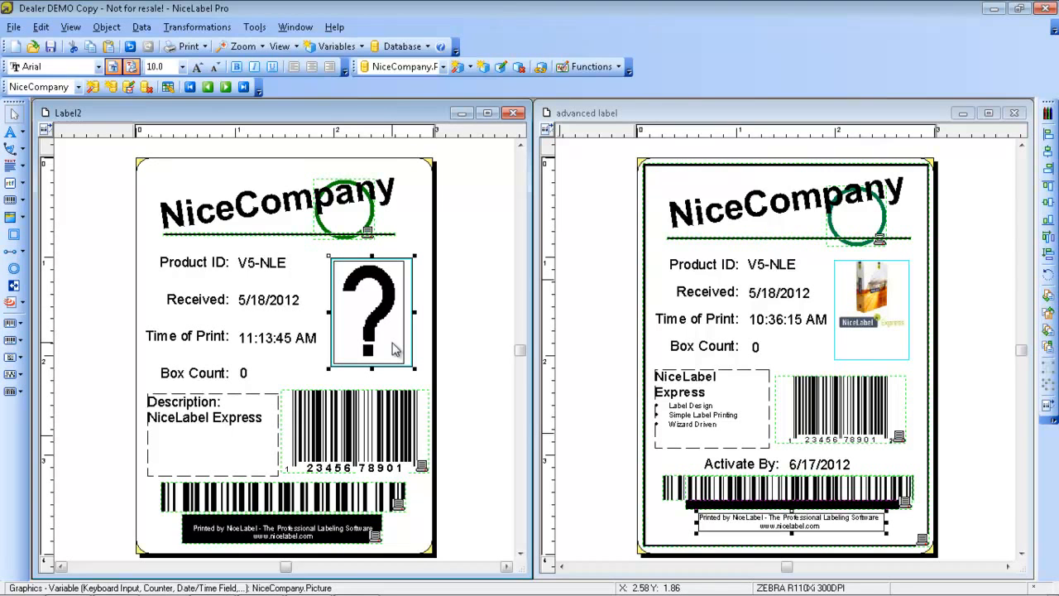
pyautogui.click(416, 236)
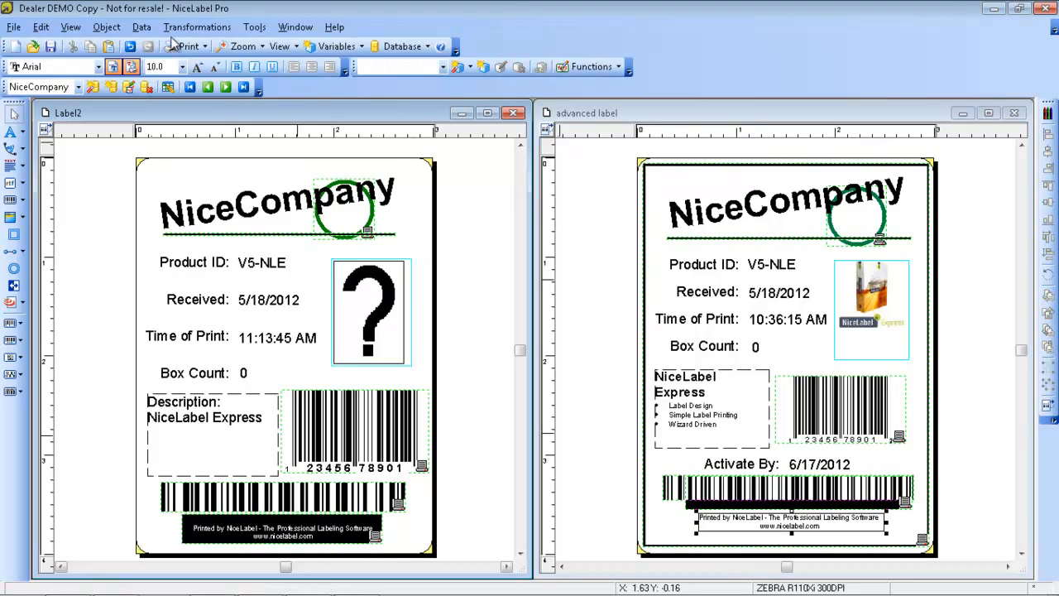
# Check the default Pictures folder path in the program options and leave the options without changes
pyautogui.click(255, 27)
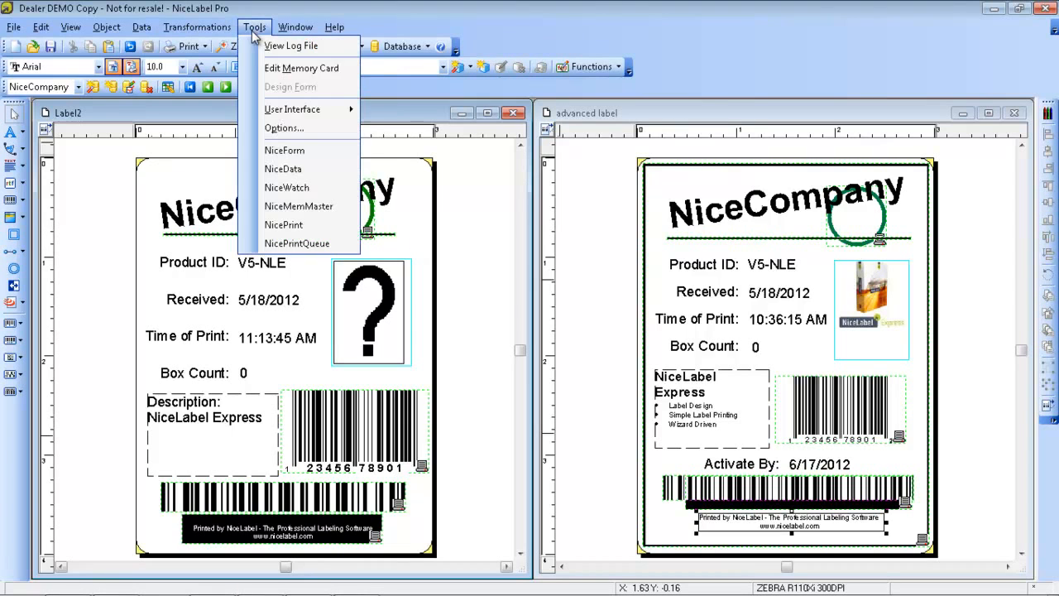
pyautogui.click(283, 129)
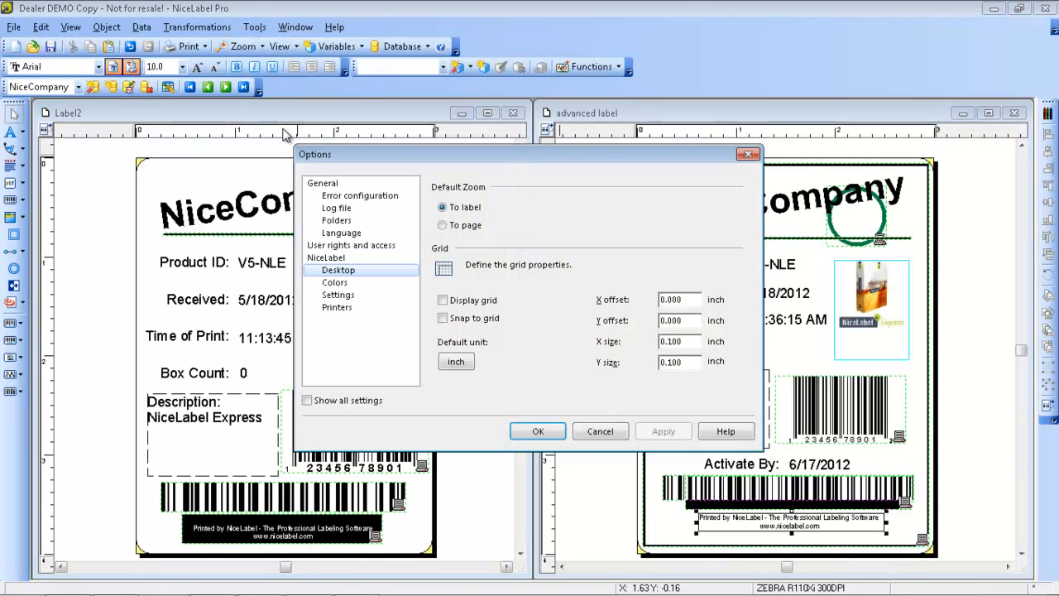
pyautogui.click(337, 221)
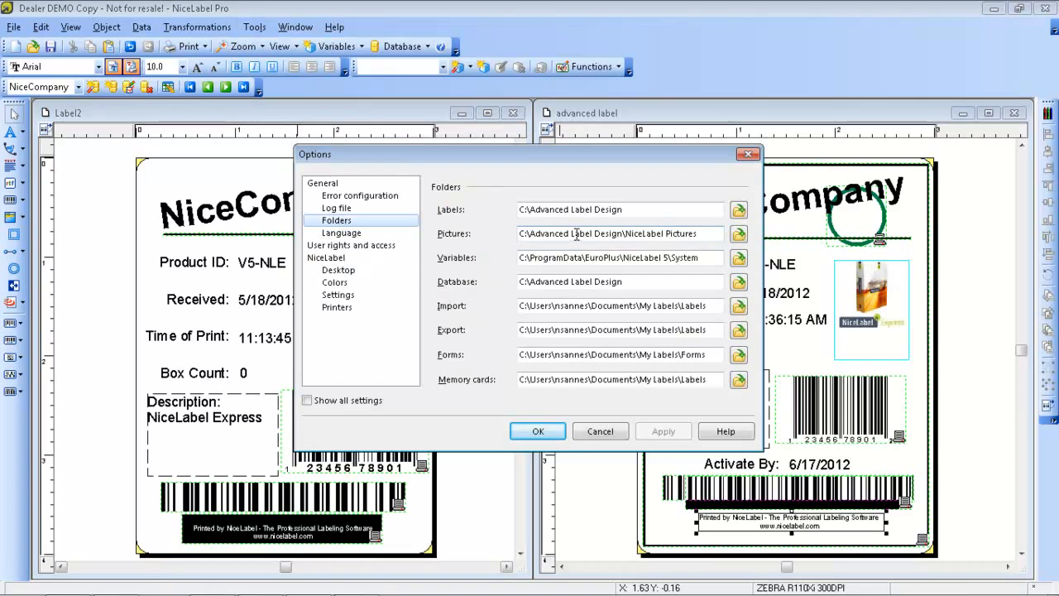
pyautogui.moveTo(530, 234); pyautogui.dragTo(712, 240)
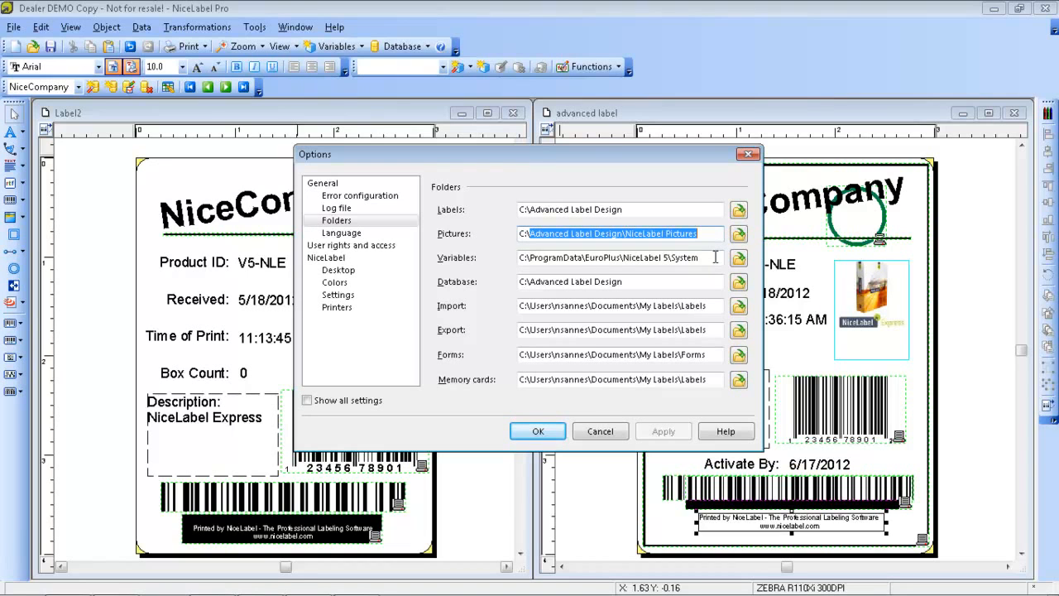
pyautogui.click(748, 155)
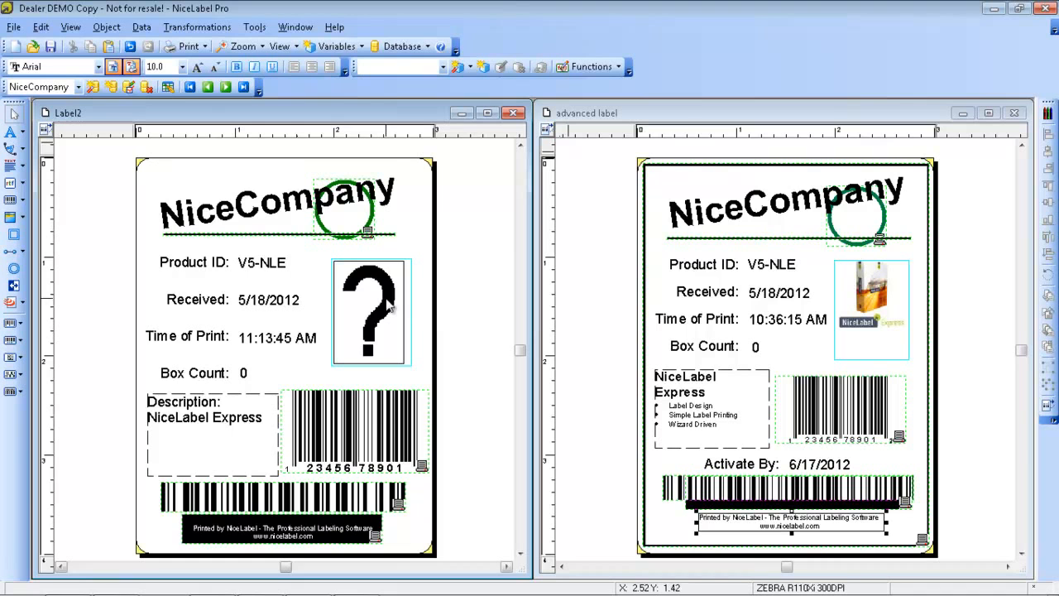
# Open the data processing settings of the NiceCompany.Picture variable at its prefix
pyautogui.click(144, 28)
pyautogui.click(165, 46)
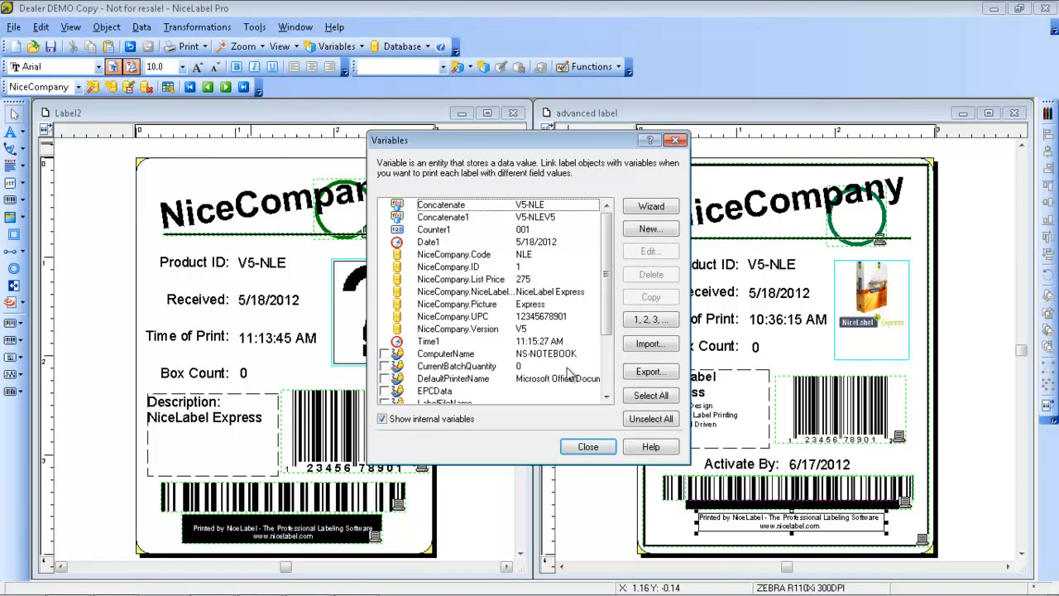
pyautogui.click(498, 306)
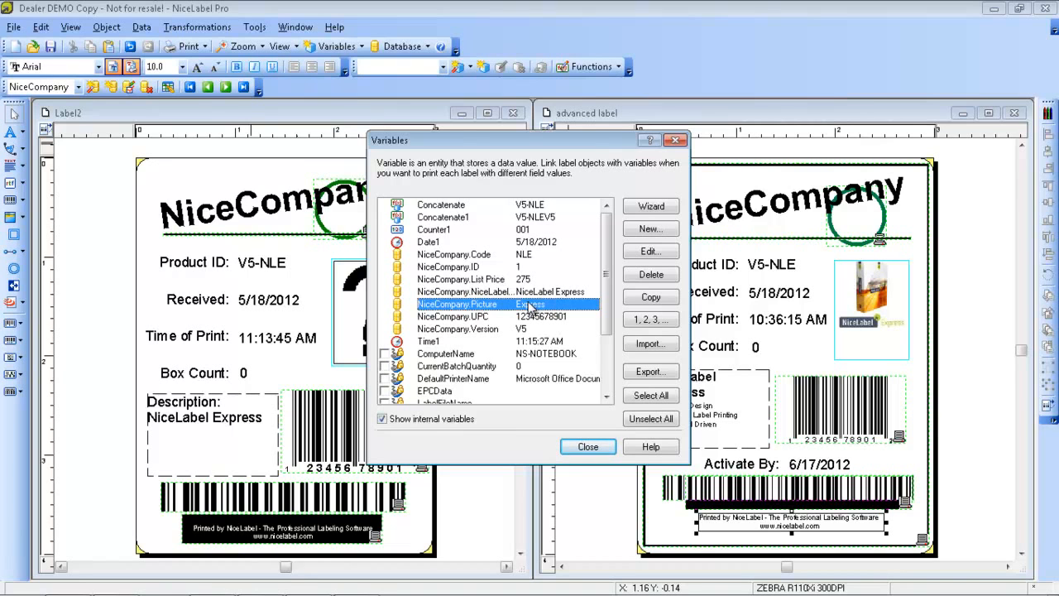
pyautogui.doubleClick(530, 306)
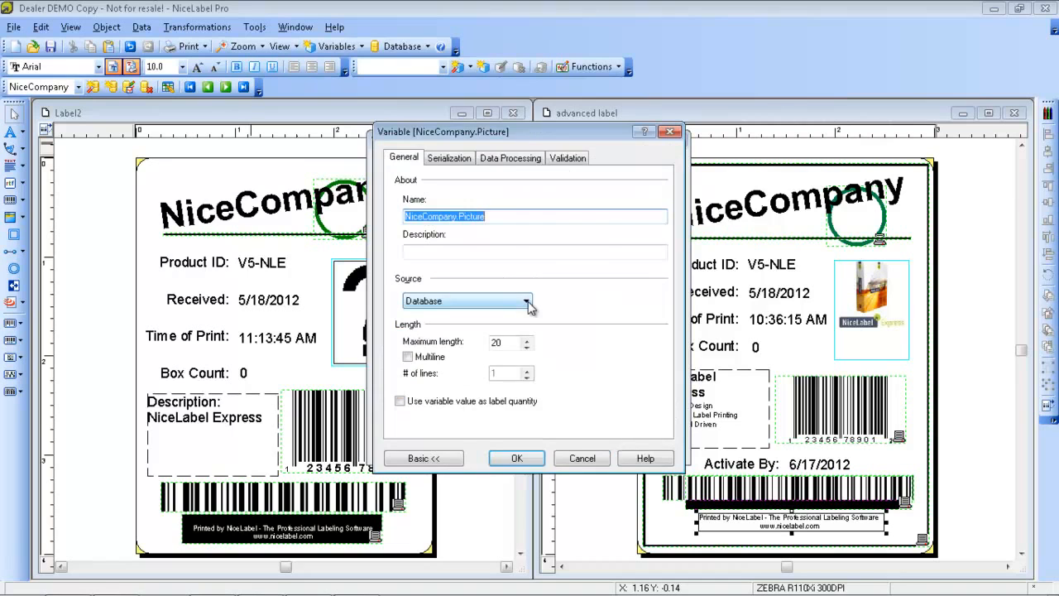
pyautogui.click(504, 160)
pyautogui.click(485, 228)
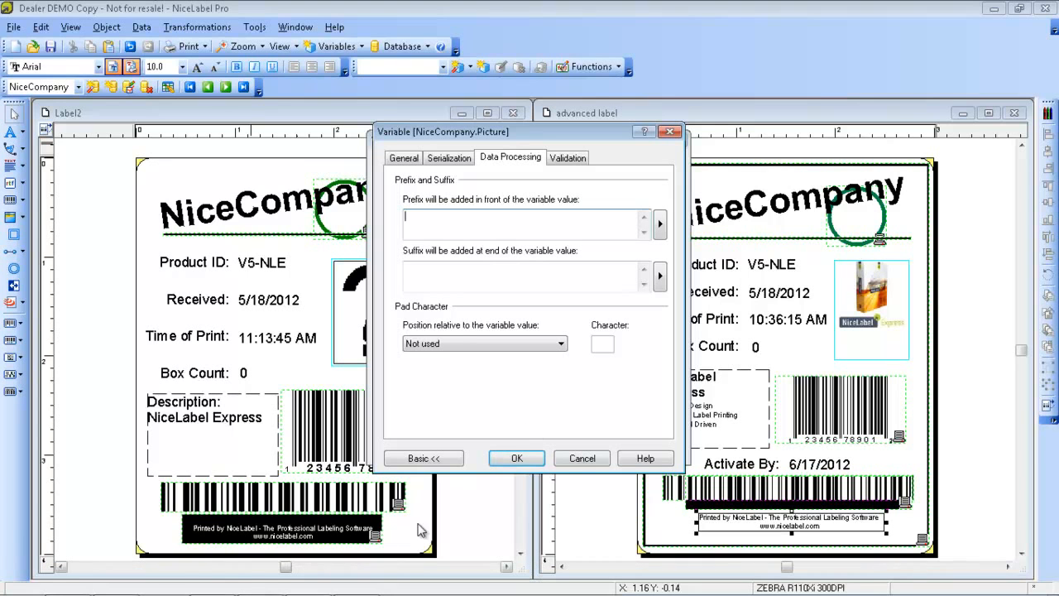
# Switch to File Explorer, copy the folder path C:\Advanced Label Design\NiceLabel Pictures and close the folder window
pyautogui.moveTo(277, 582)
pyautogui.click(116, 581)
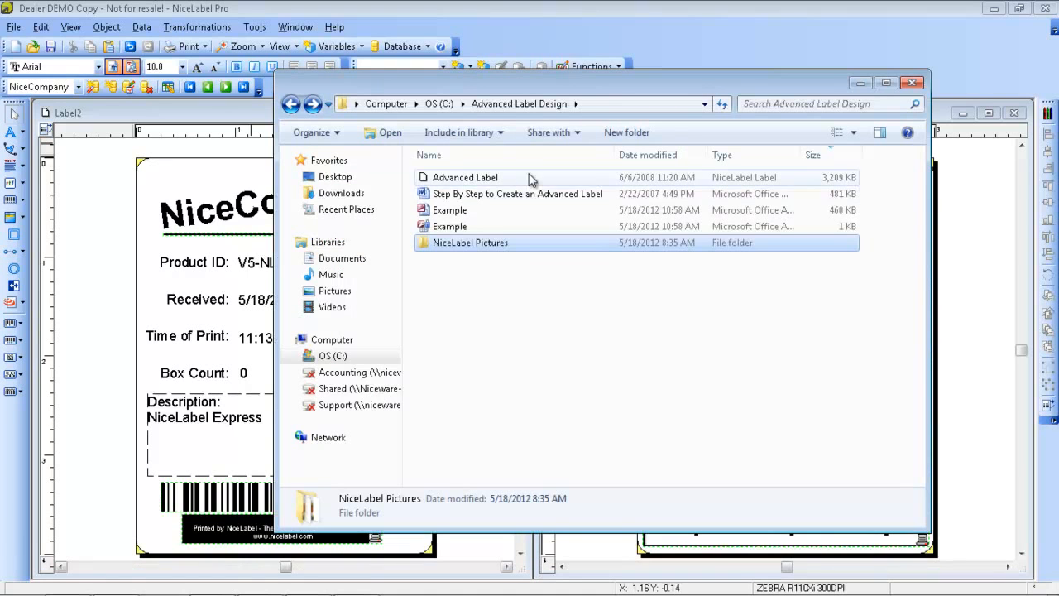
pyautogui.doubleClick(503, 242)
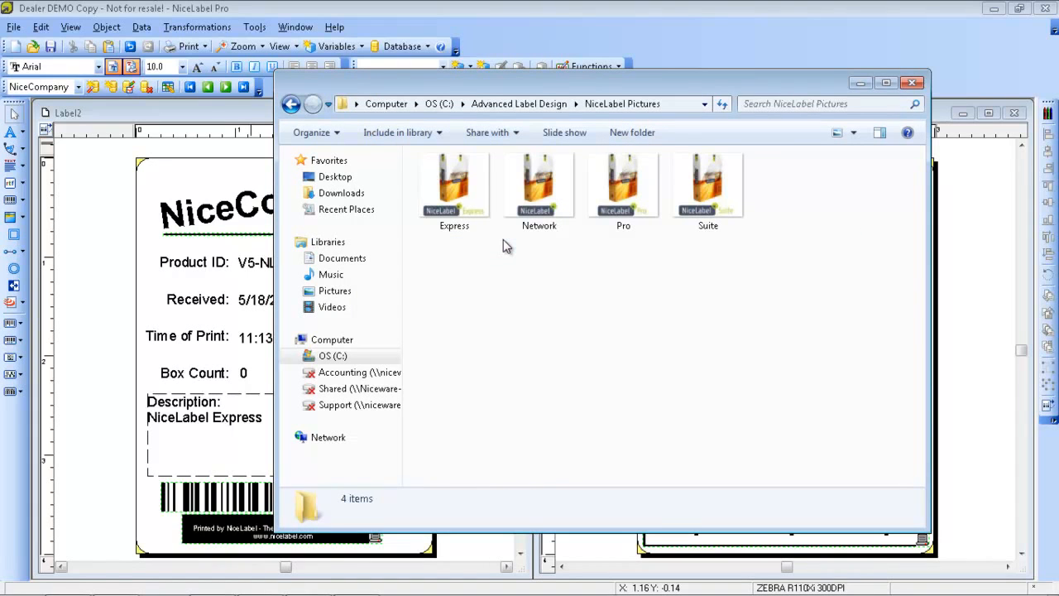
pyautogui.click(692, 104)
pyautogui.moveTo(573, 104); pyautogui.dragTo(327, 100)
pyautogui.hotkey('ctrl', 'c')
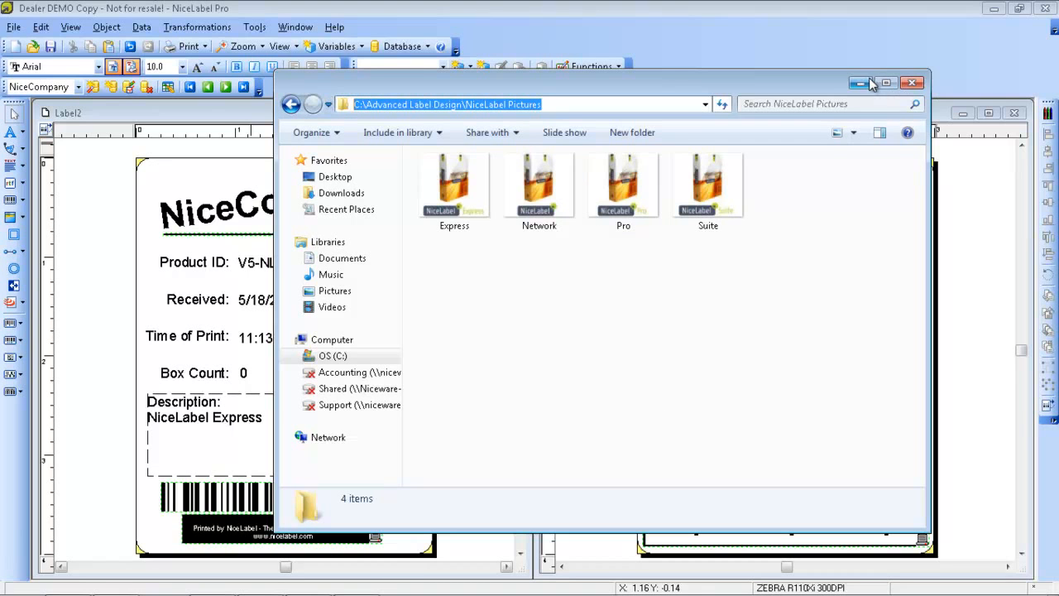
pyautogui.click(911, 83)
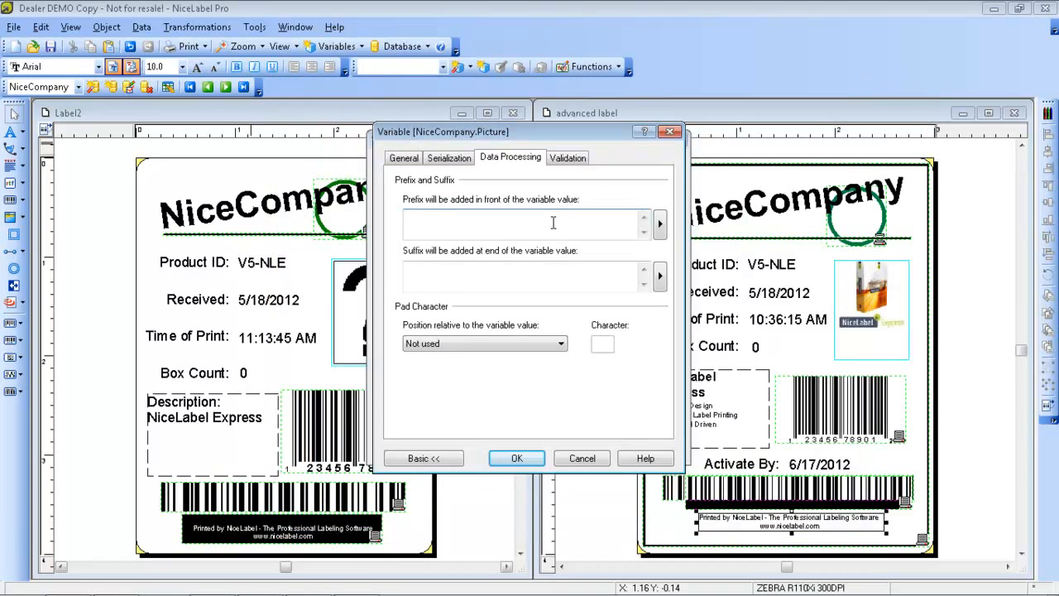
# Give the picture variable the prefix "C:\Advanced Label Design\NiceLabel Pictures\" and the suffix ".JPG", and apply the changes
pyautogui.hotkey('ctrl', 'v')
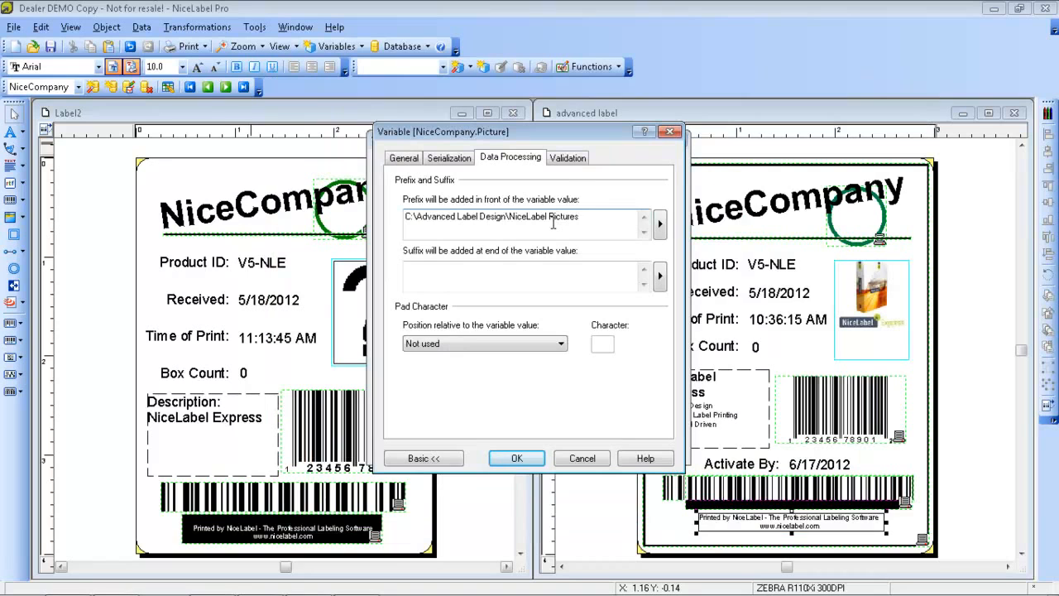
pyautogui.write('\\')
pyautogui.click(552, 269)
pyautogui.write('.JPG')
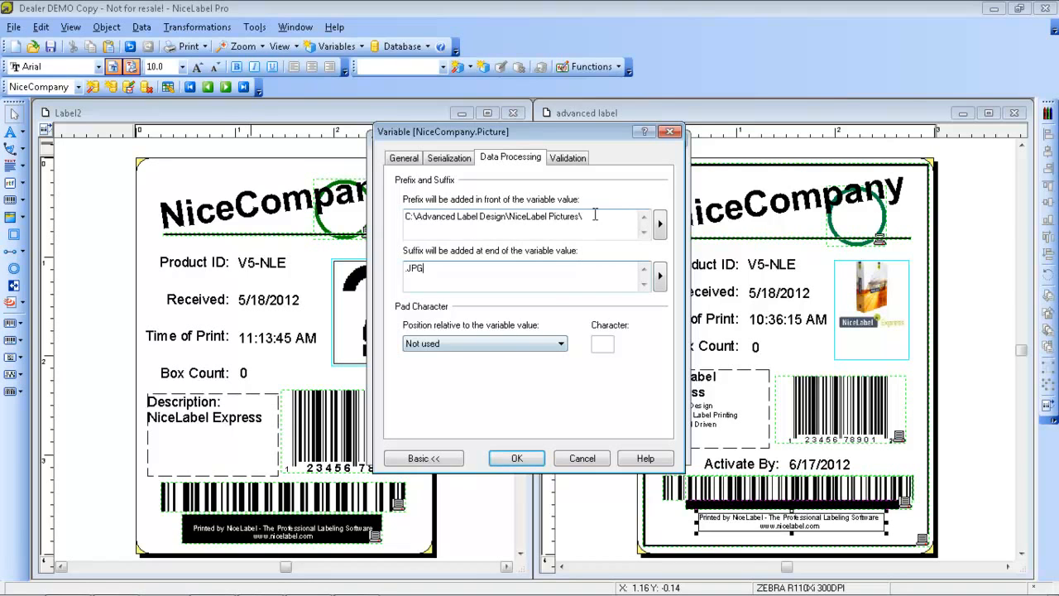
pyautogui.click(521, 455)
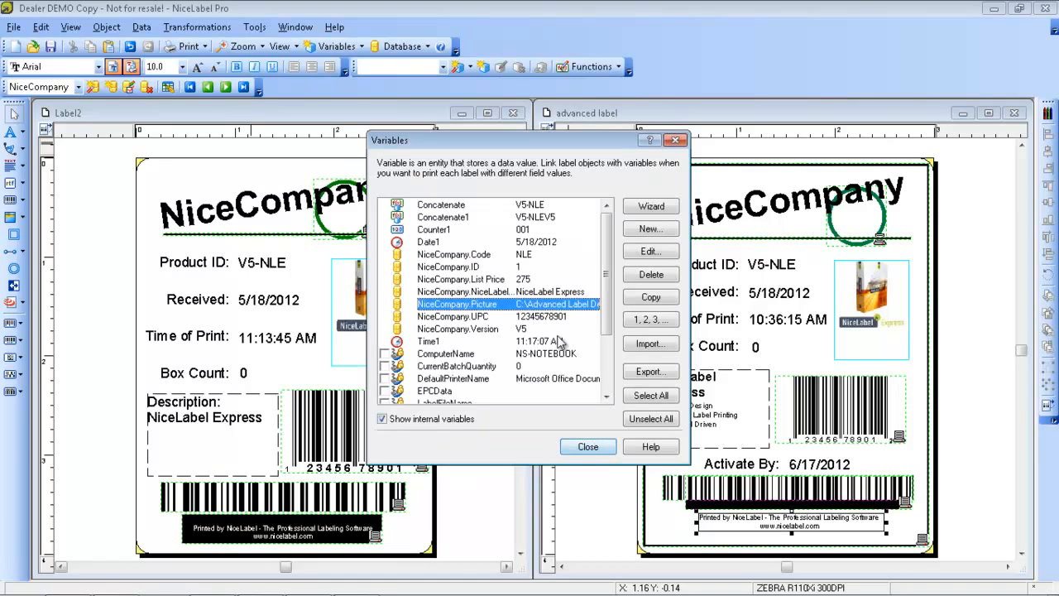
pyautogui.click(588, 446)
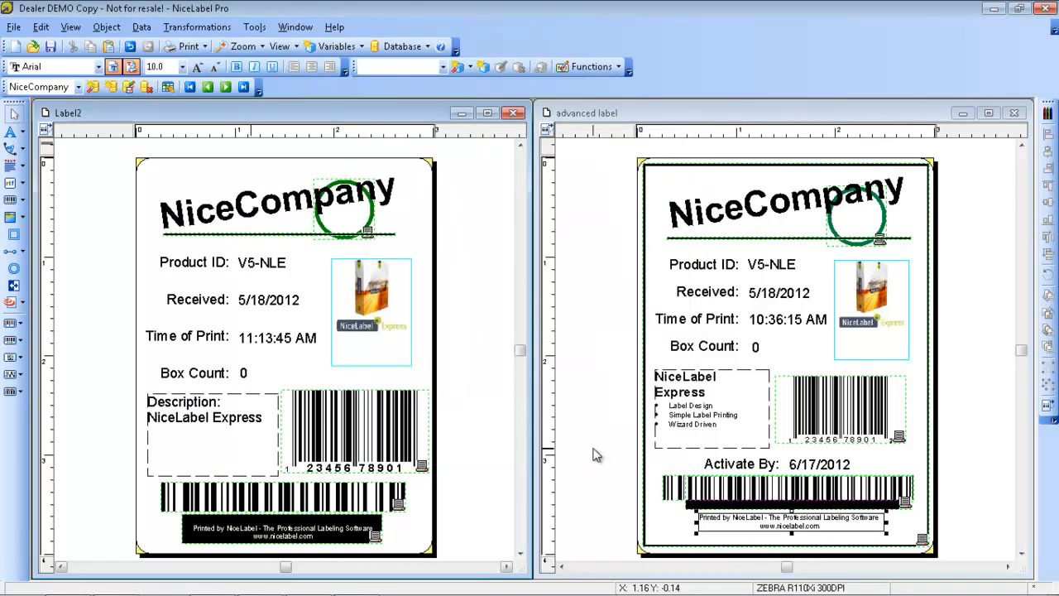
pyautogui.click(380, 331)
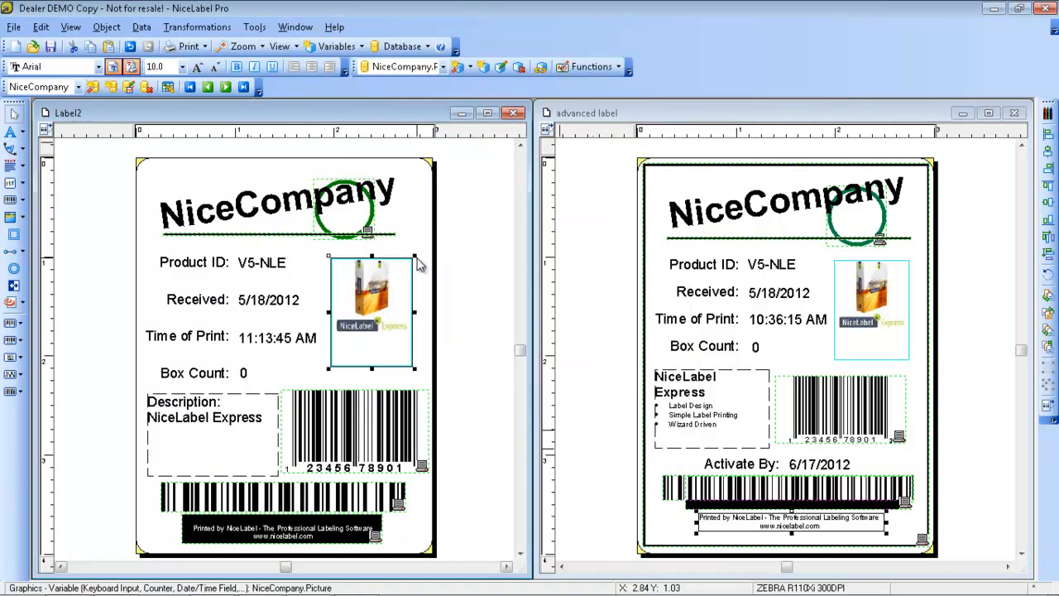
pyautogui.click(418, 218)
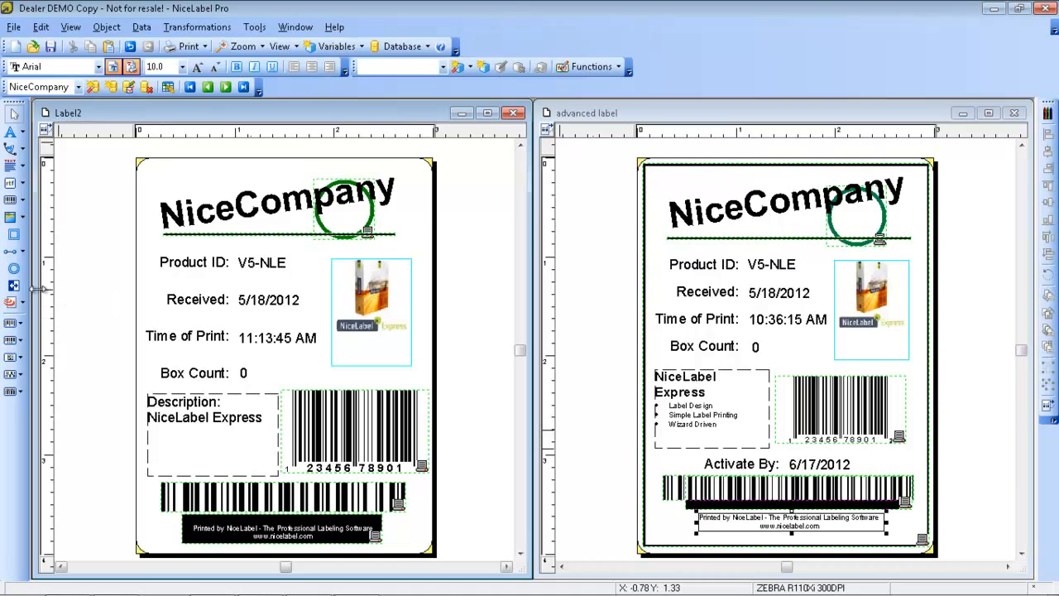
# Try a rectangular border around the whole label, view its style settings without changes and delete it
pyautogui.click(14, 236)
pyautogui.moveTo(141, 165); pyautogui.dragTo(431, 550)
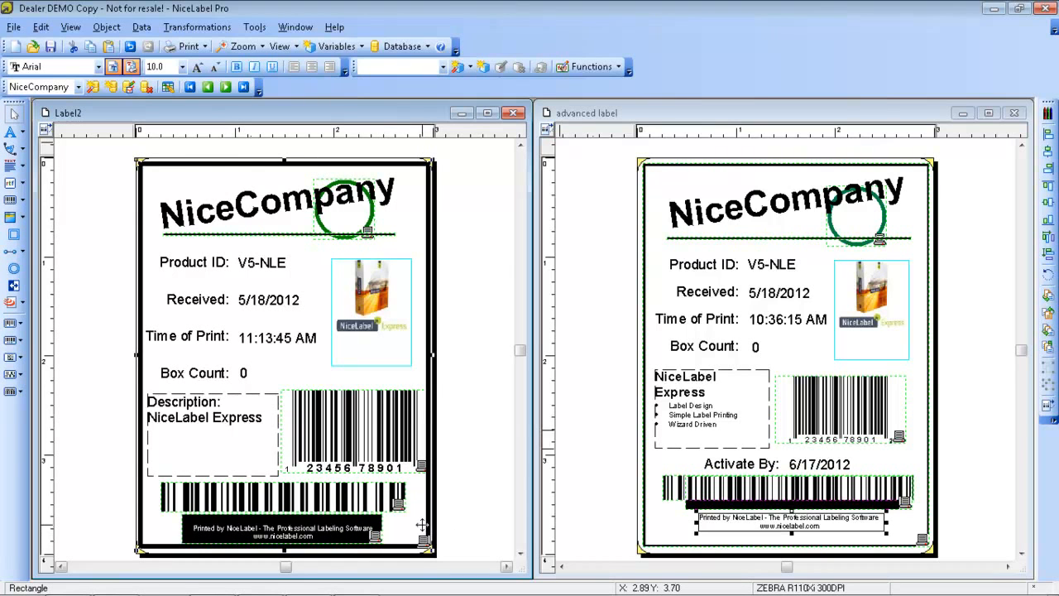
pyautogui.doubleClick(428, 529)
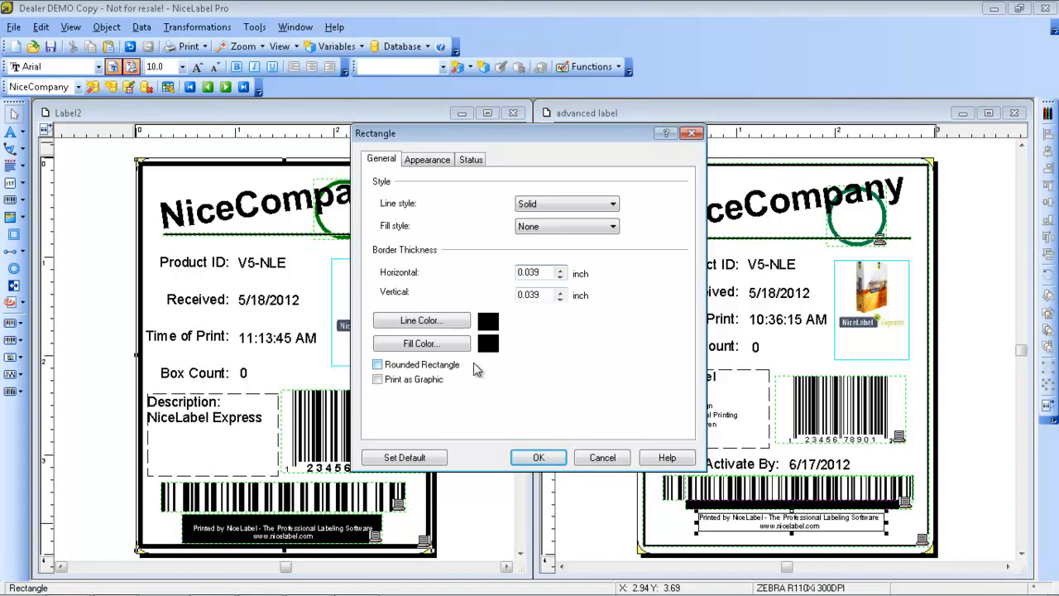
pyautogui.click(601, 457)
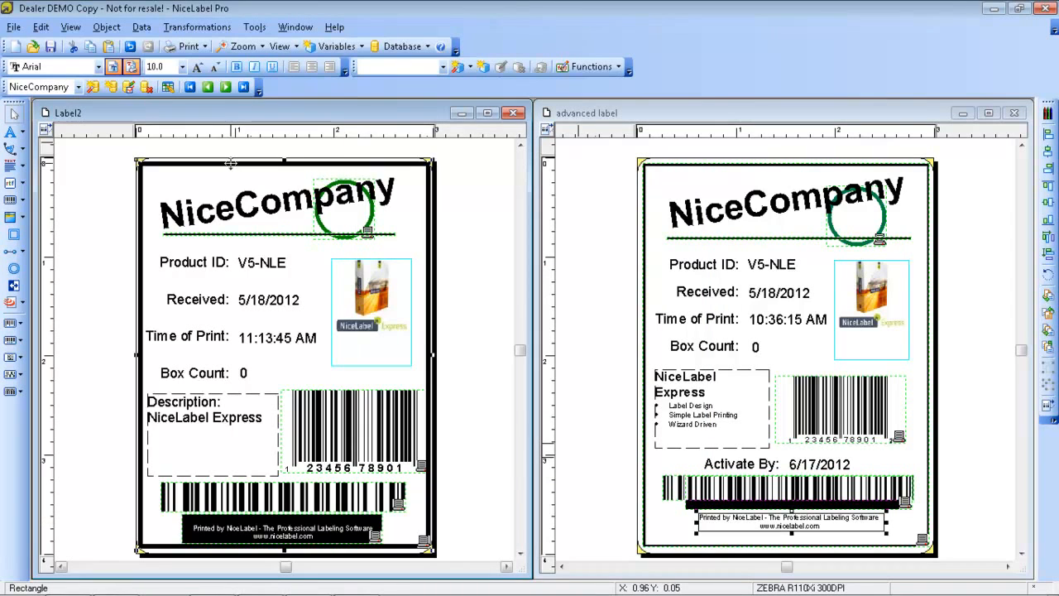
pyautogui.press('Delete')
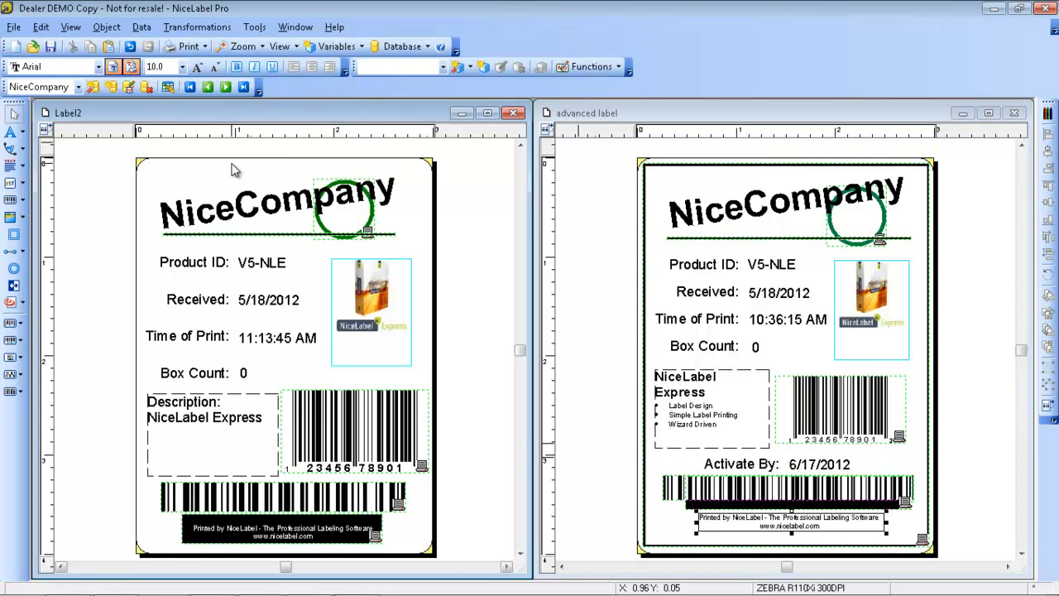
# Lock the position of the Product ID caption and test the lock by trying to move the caption
pyautogui.doubleClick(174, 264)
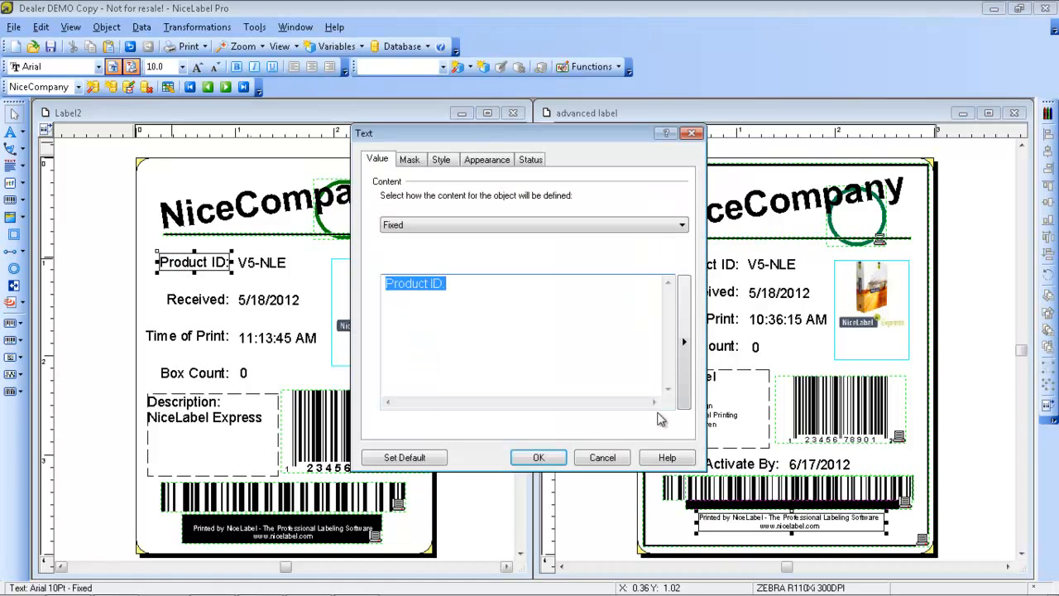
pyautogui.click(692, 133)
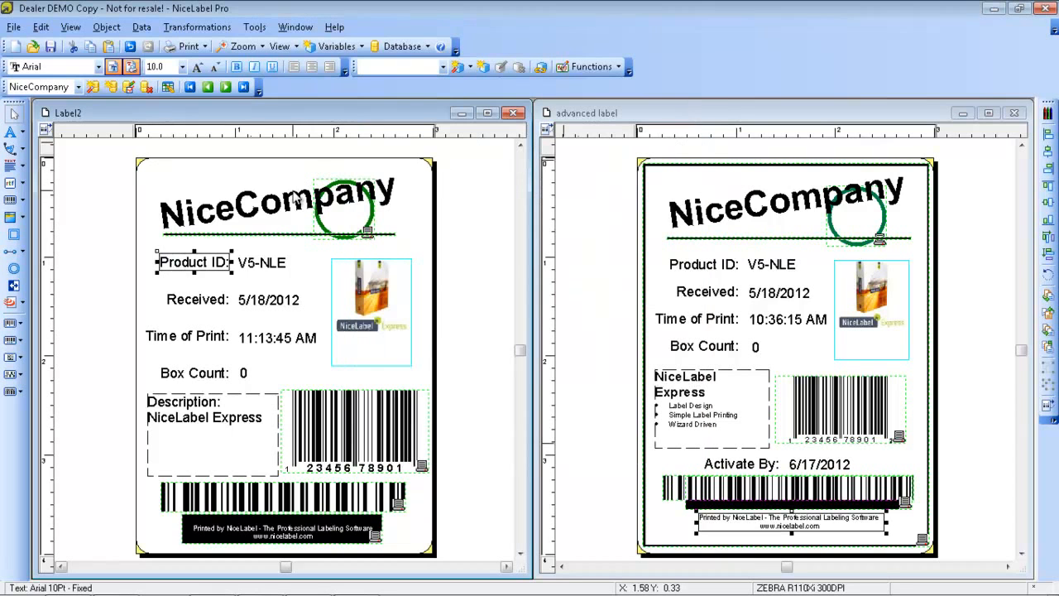
pyautogui.rightClick(205, 259)
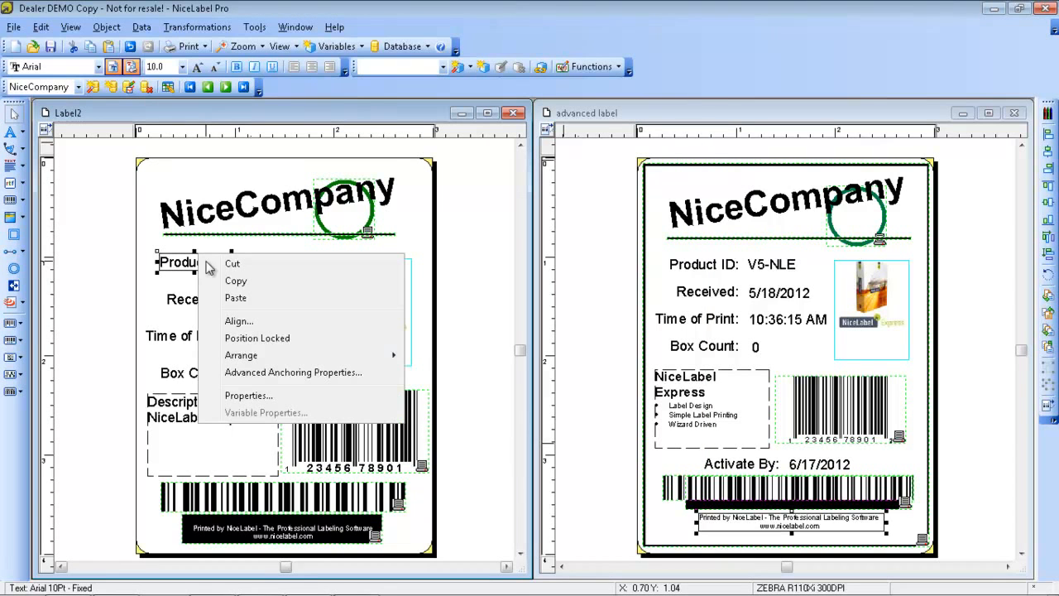
pyautogui.click(297, 338)
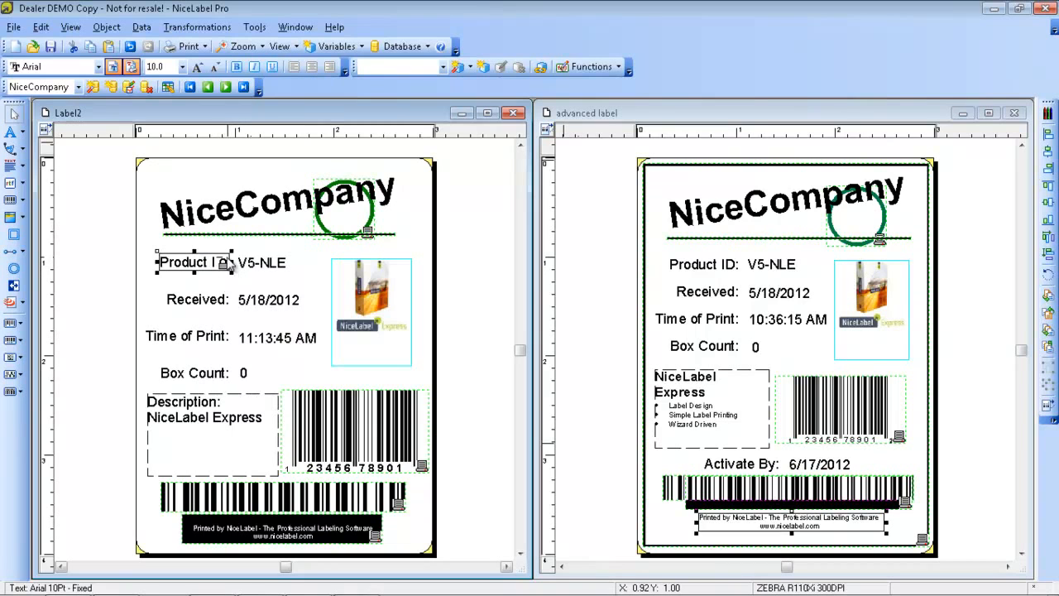
pyautogui.click(212, 288)
pyautogui.moveTo(210, 262); pyautogui.dragTo(211, 280)
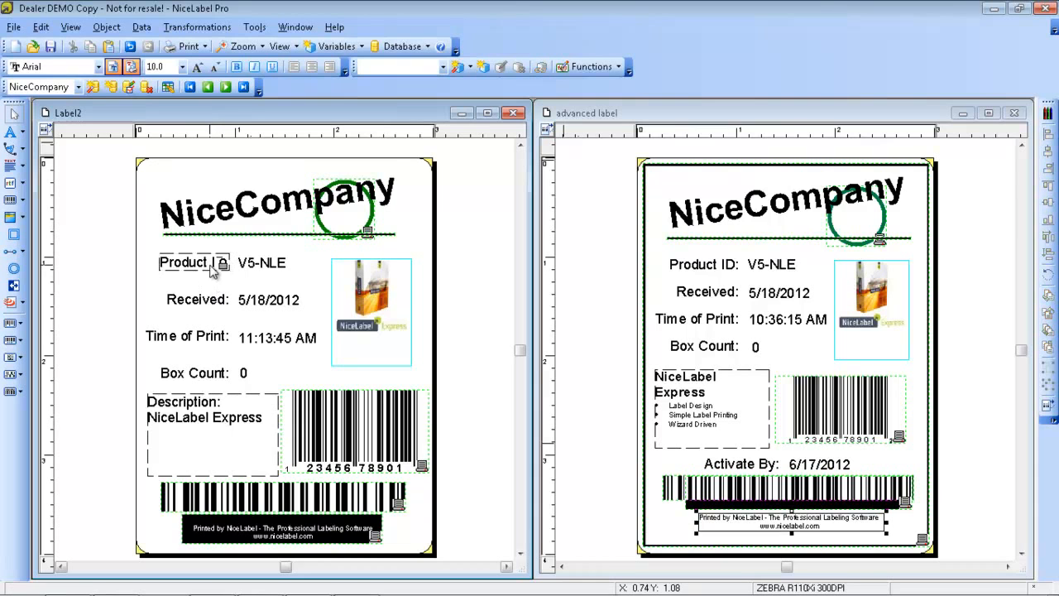
pyautogui.click(209, 276)
# Try the label lock and password protection options in the label's properties and switch both off again
pyautogui.click(14, 27)
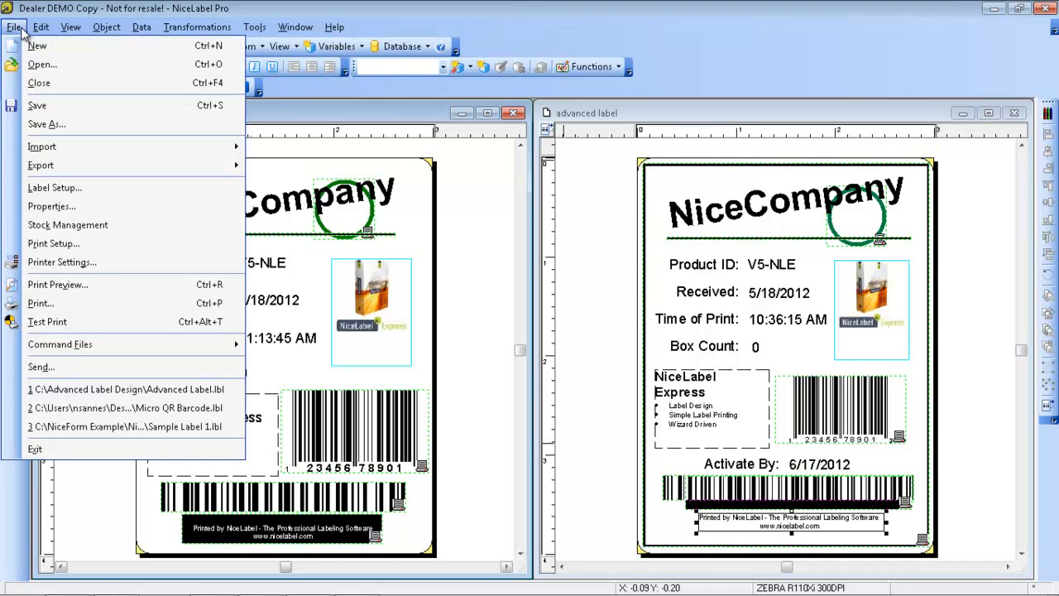
pyautogui.click(62, 207)
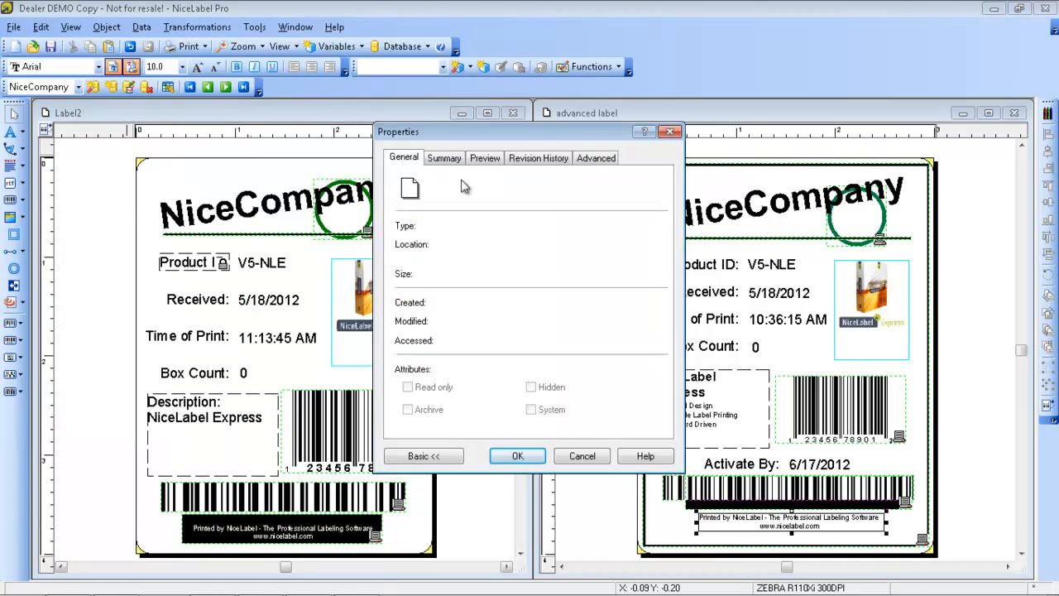
pyautogui.click(583, 159)
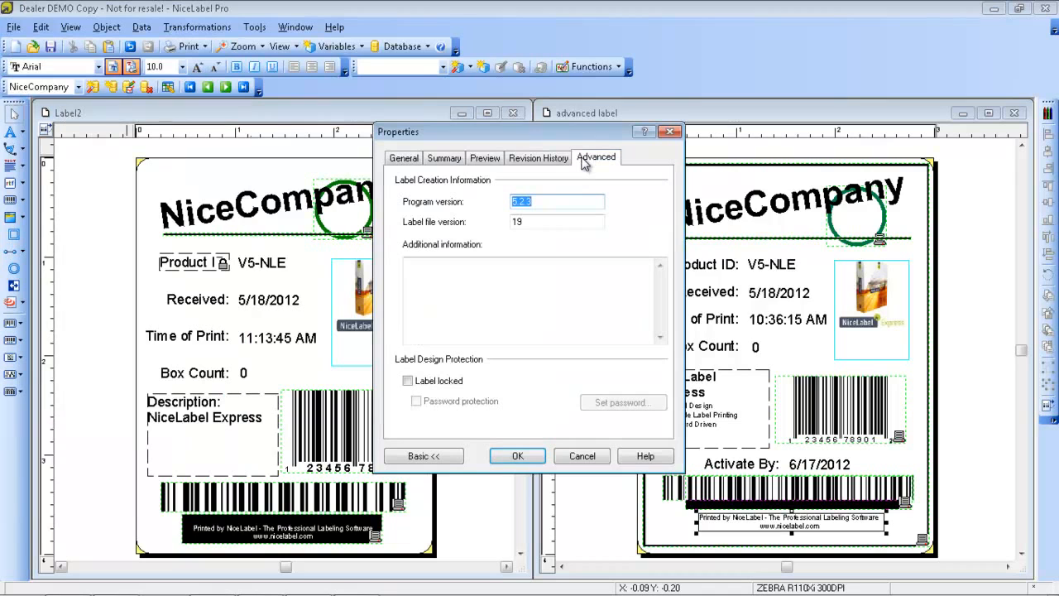
pyautogui.click(409, 381)
pyautogui.click(424, 404)
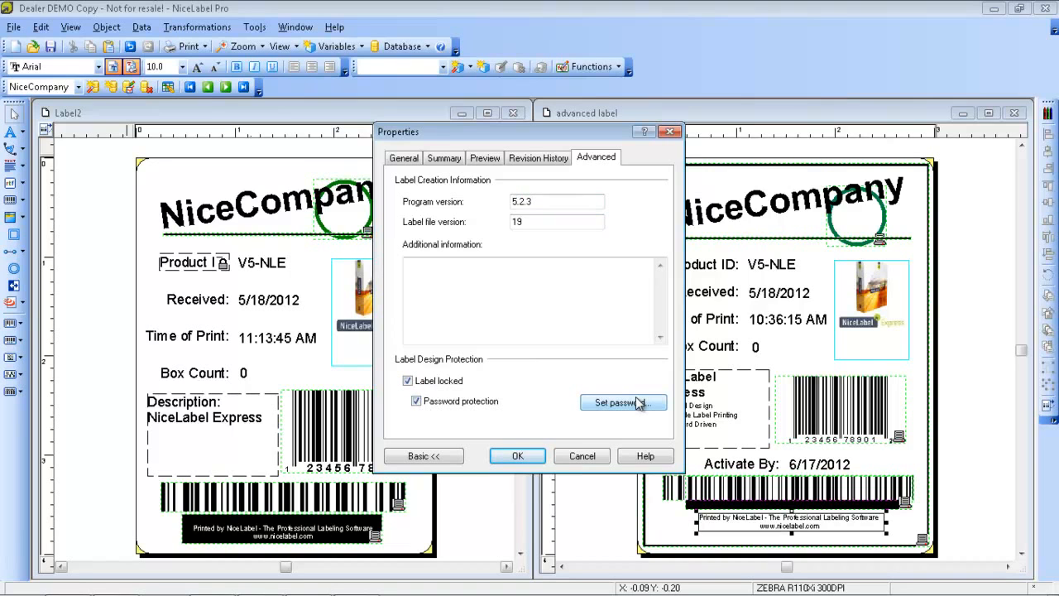
pyautogui.click(416, 401)
pyautogui.click(407, 381)
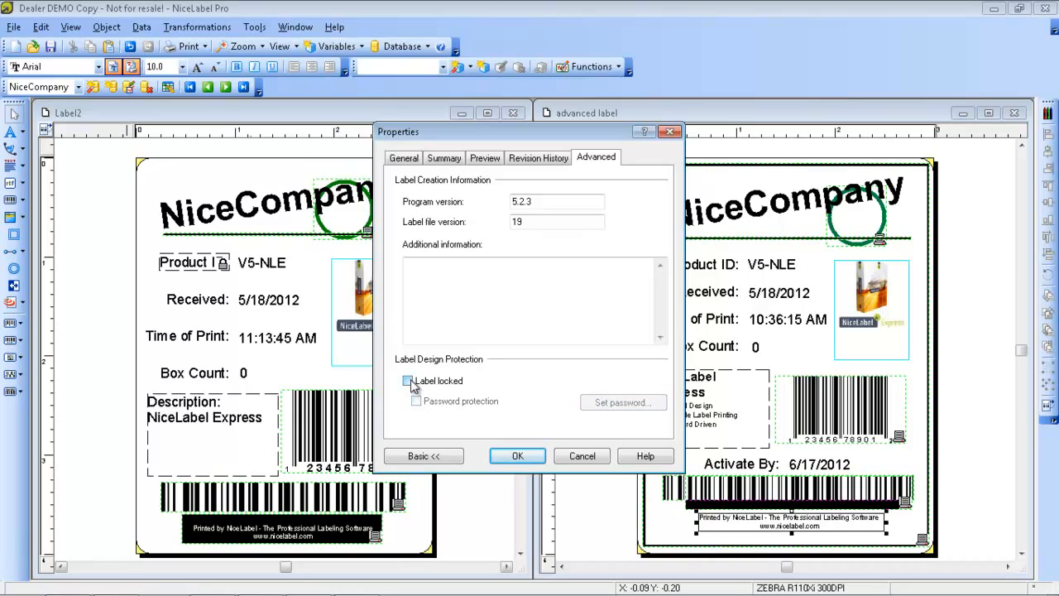
pyautogui.click(513, 457)
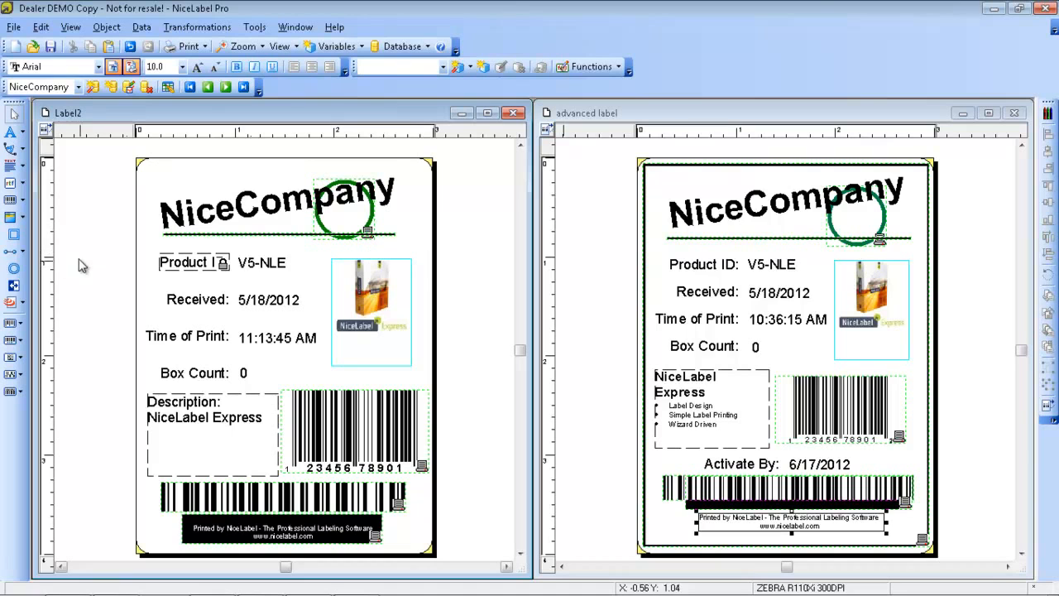
# Add an RFID tag of type EPC (class 1) Gen2 128bit with a fixed data source for the access code
pyautogui.click(13, 304)
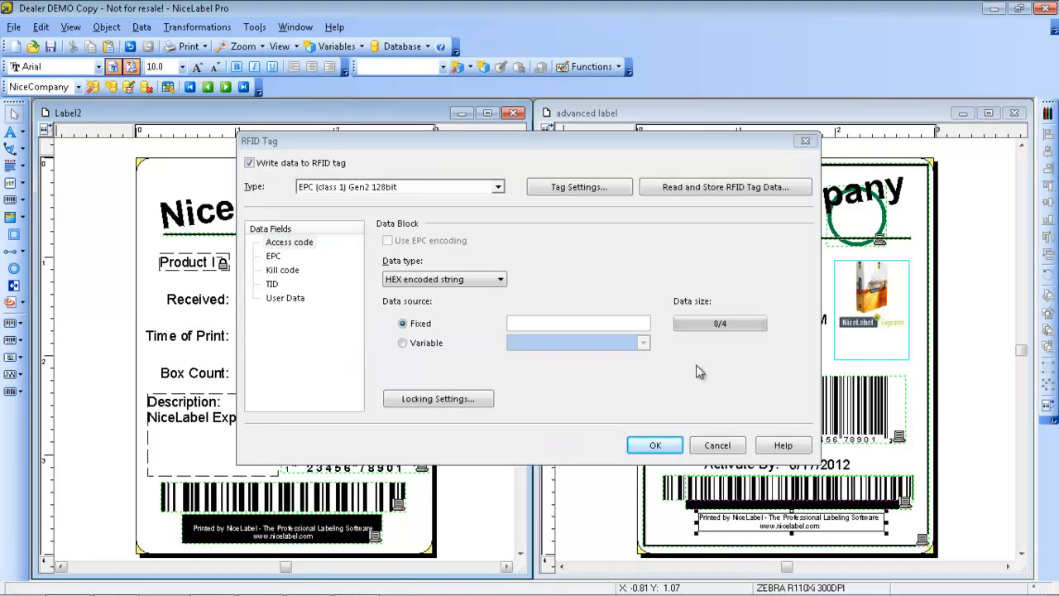
pyautogui.click(499, 188)
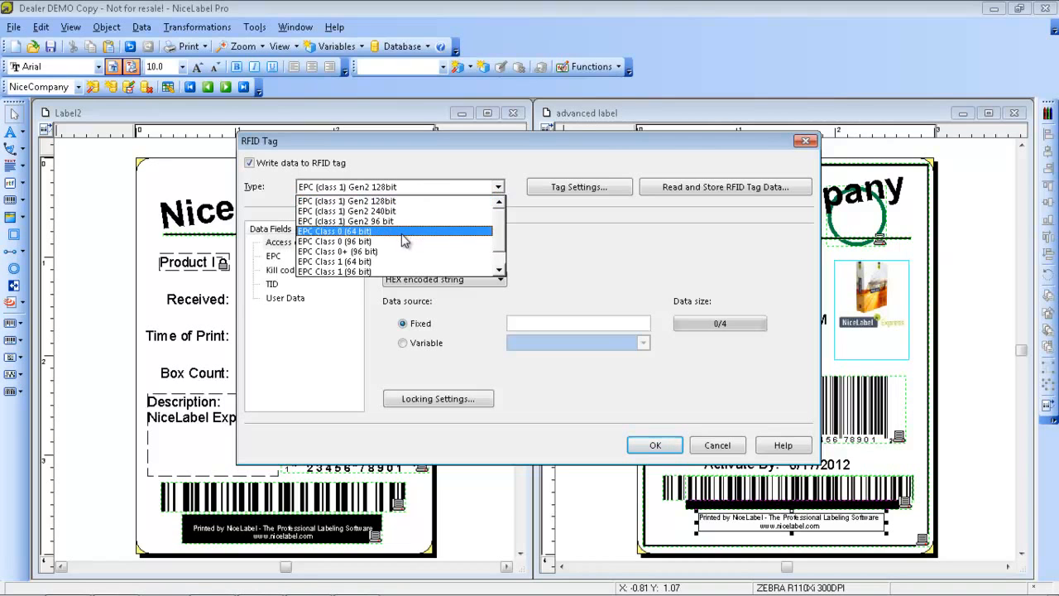
pyautogui.click(502, 182)
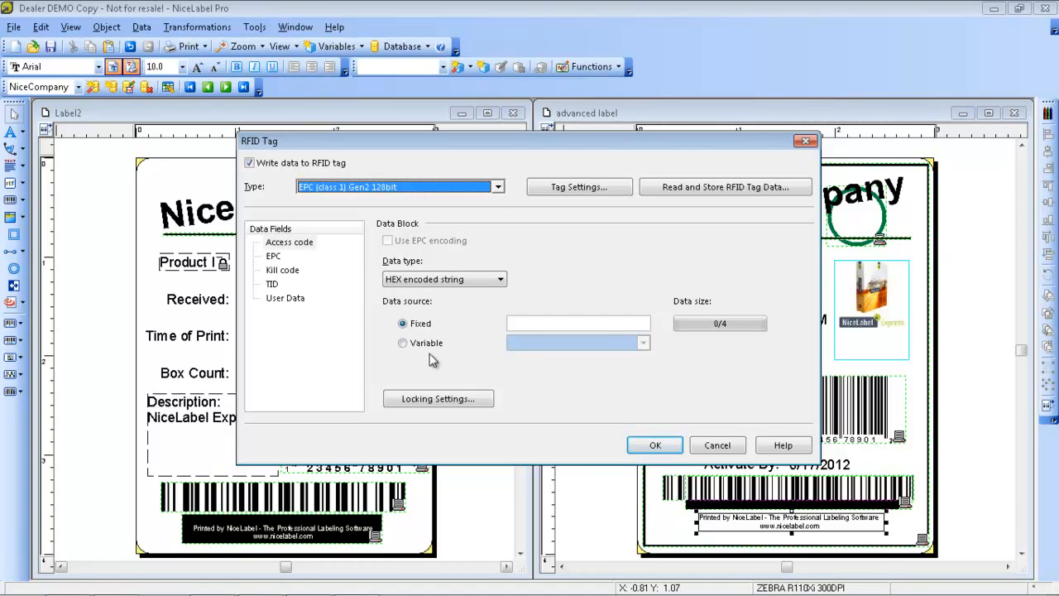
pyautogui.click(403, 343)
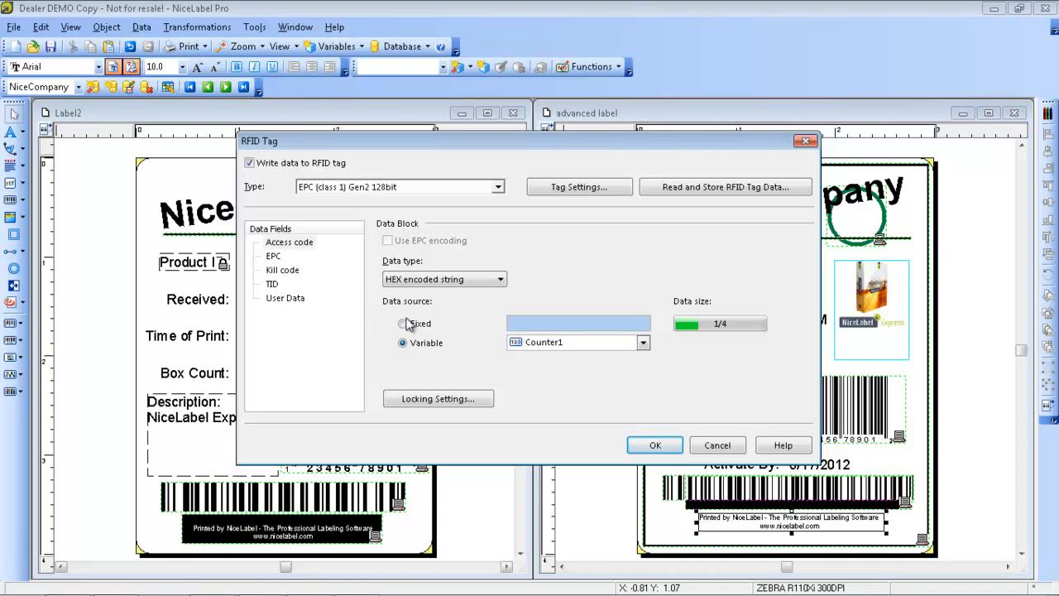
pyautogui.click(403, 323)
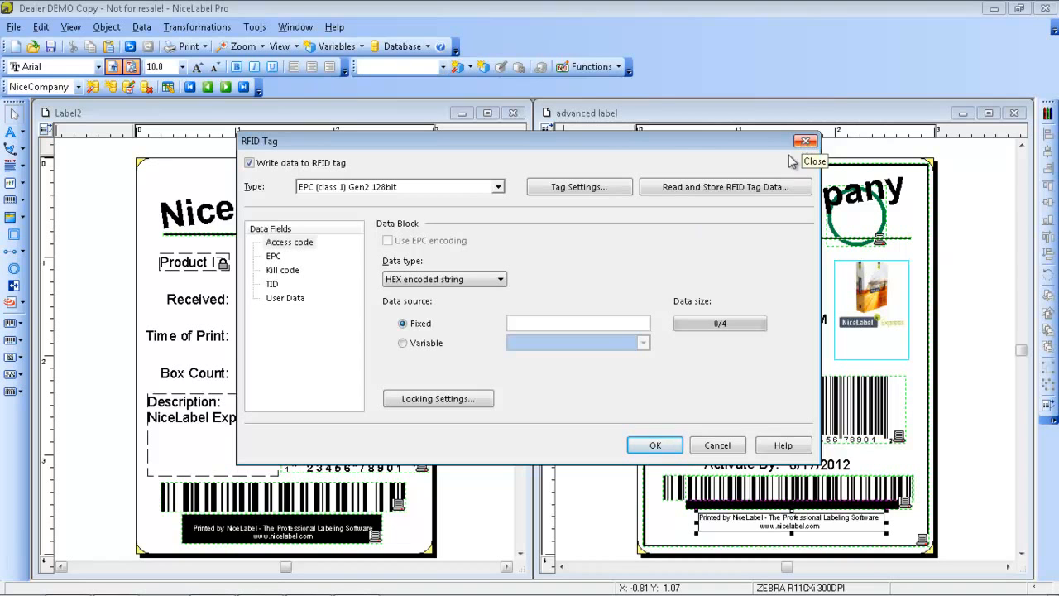
pyautogui.click(664, 445)
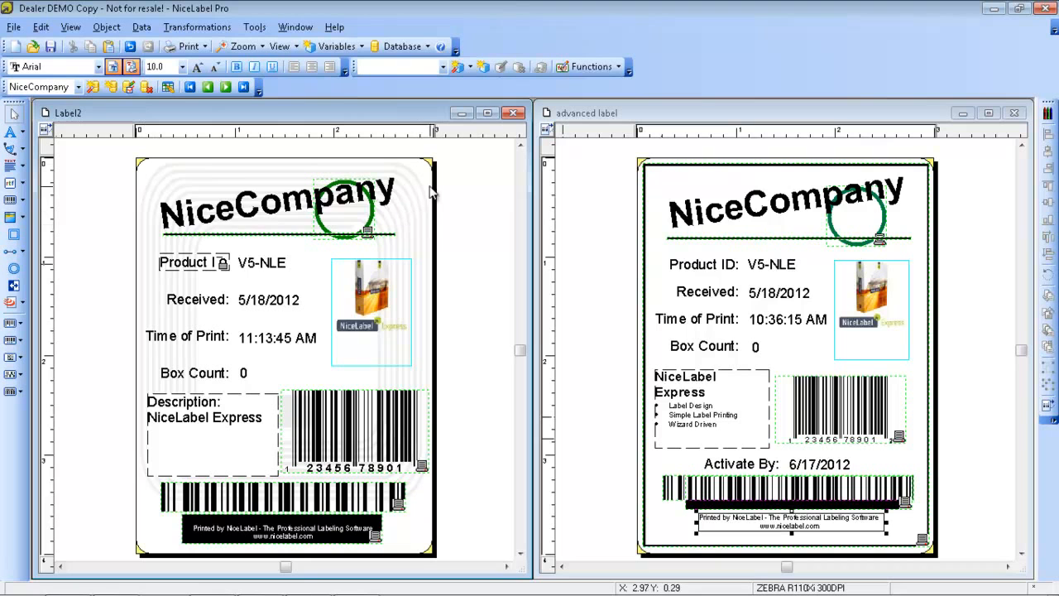
# Turn off writing data to the RFID tag and decline writing the data, removing the tag from the label
pyautogui.click(23, 303)
pyautogui.click(11, 302)
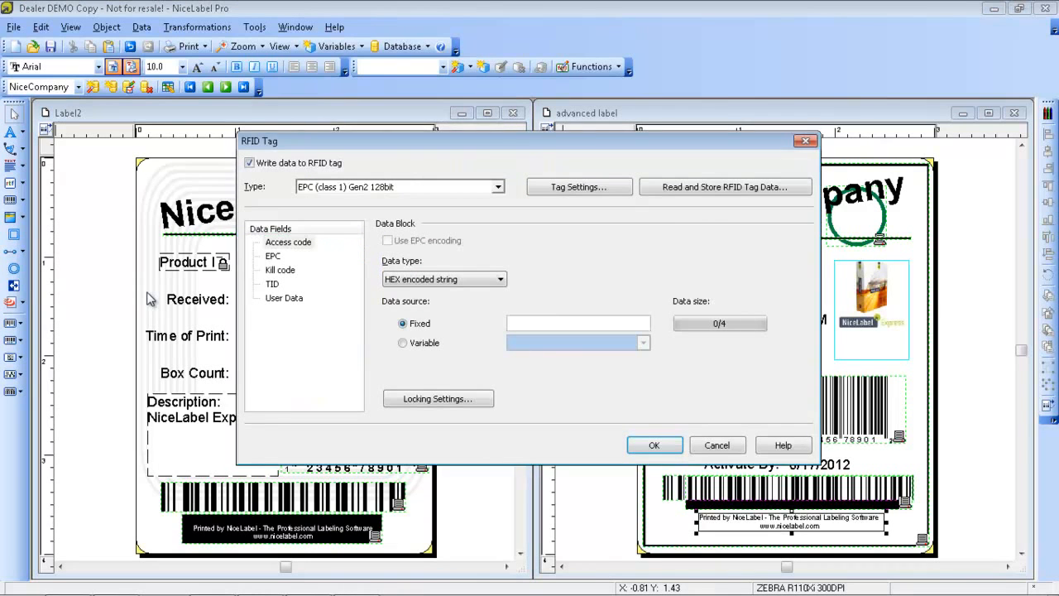
pyautogui.click(250, 163)
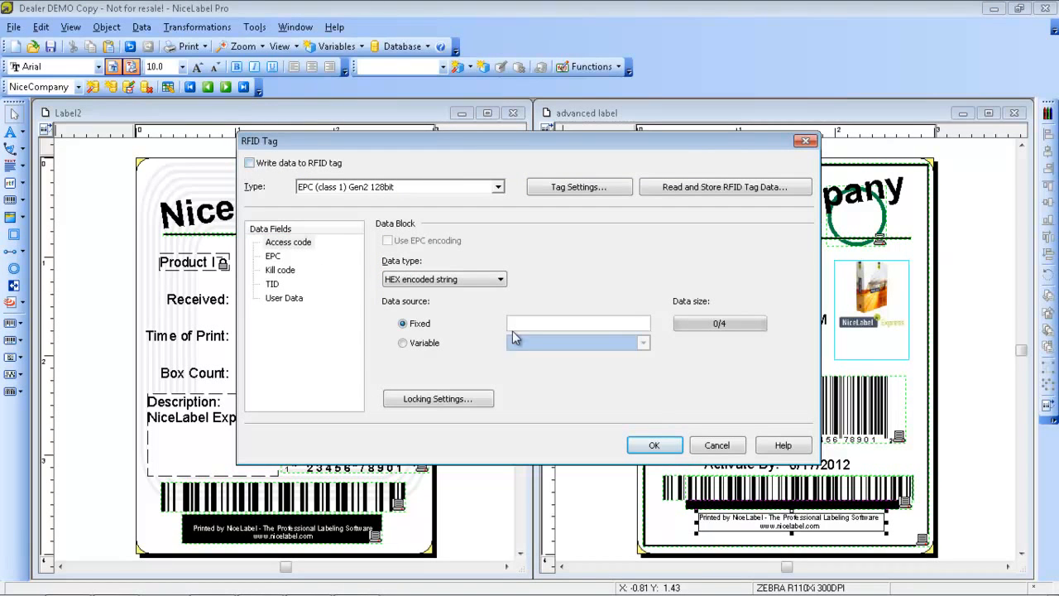
pyautogui.click(654, 445)
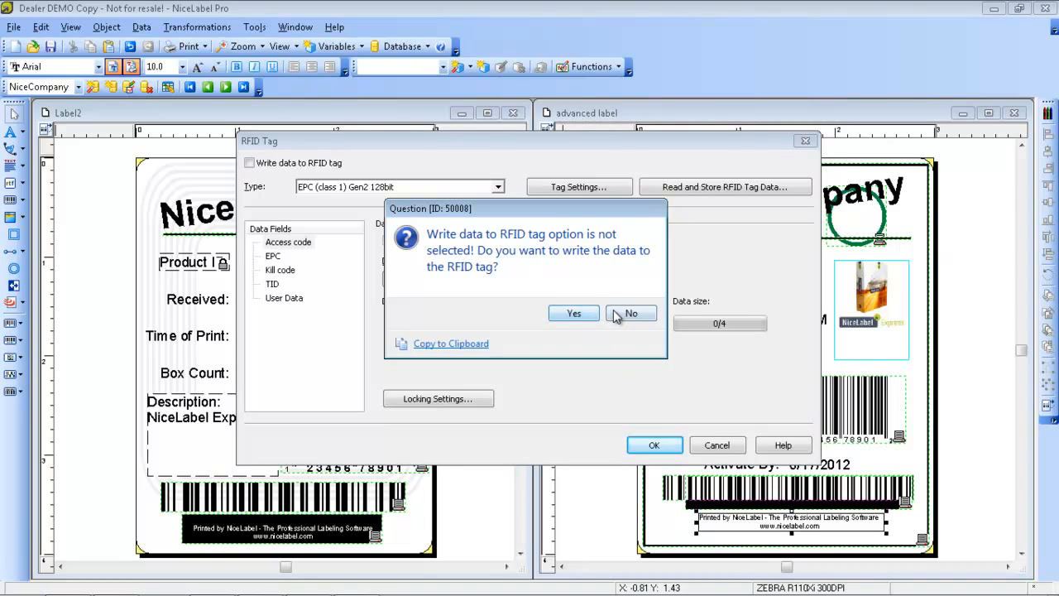
pyautogui.click(628, 313)
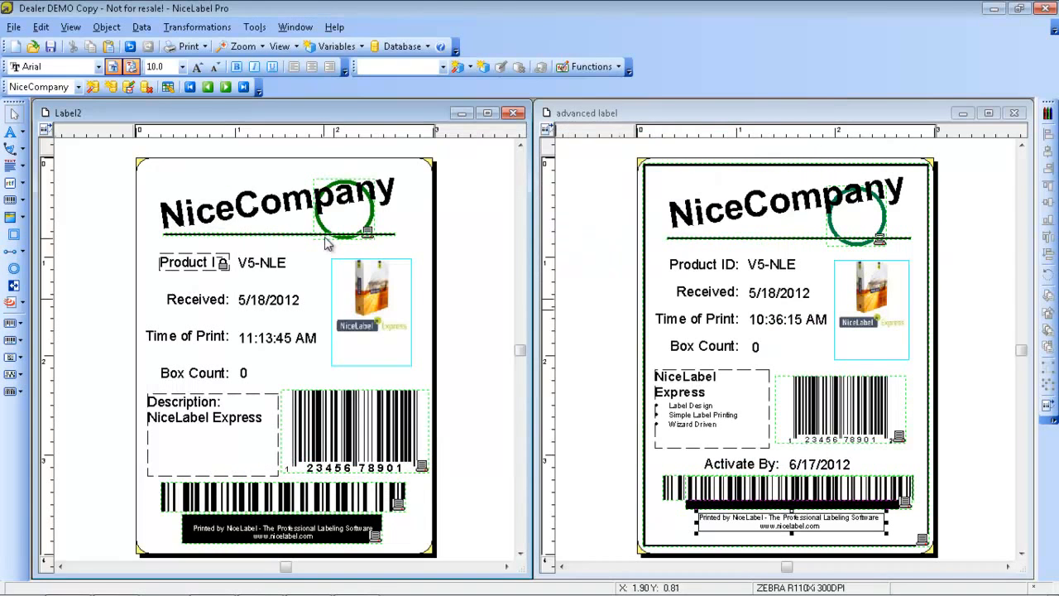